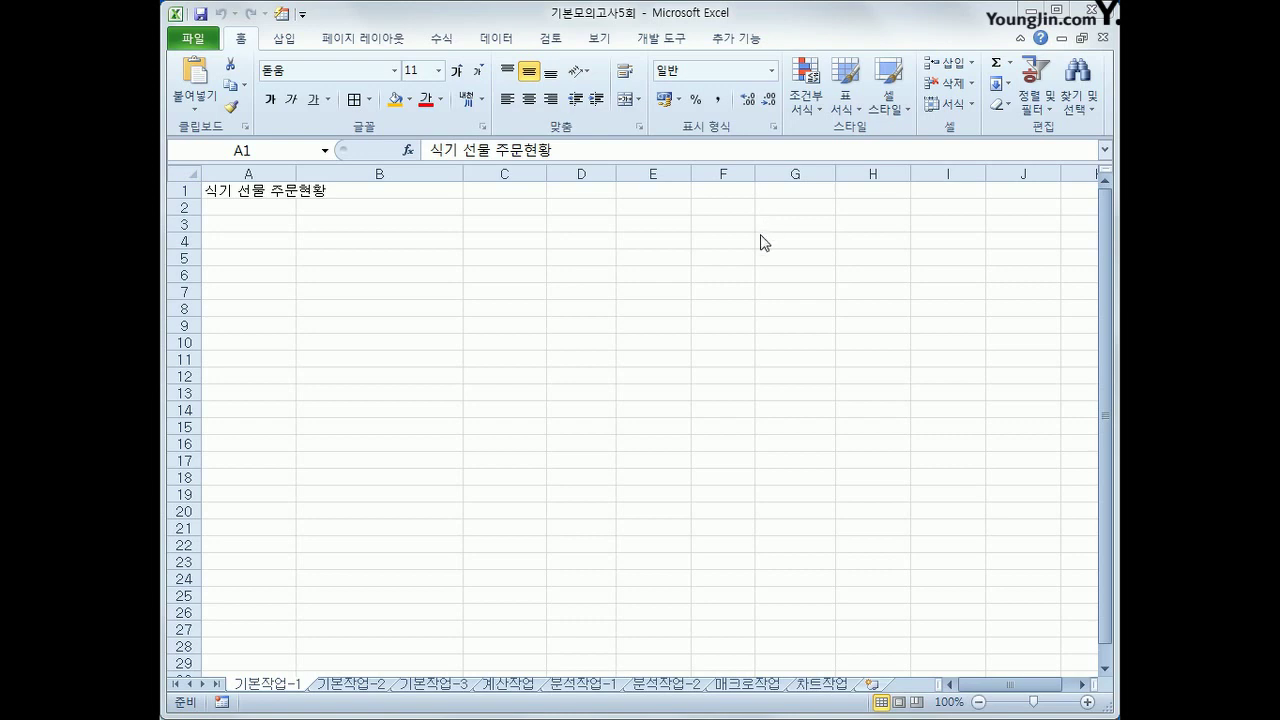
# - Enter the unit note "단위 : 천원" in cell G2 of the 기본작업-1 sheet
pyautogui.press('F2')
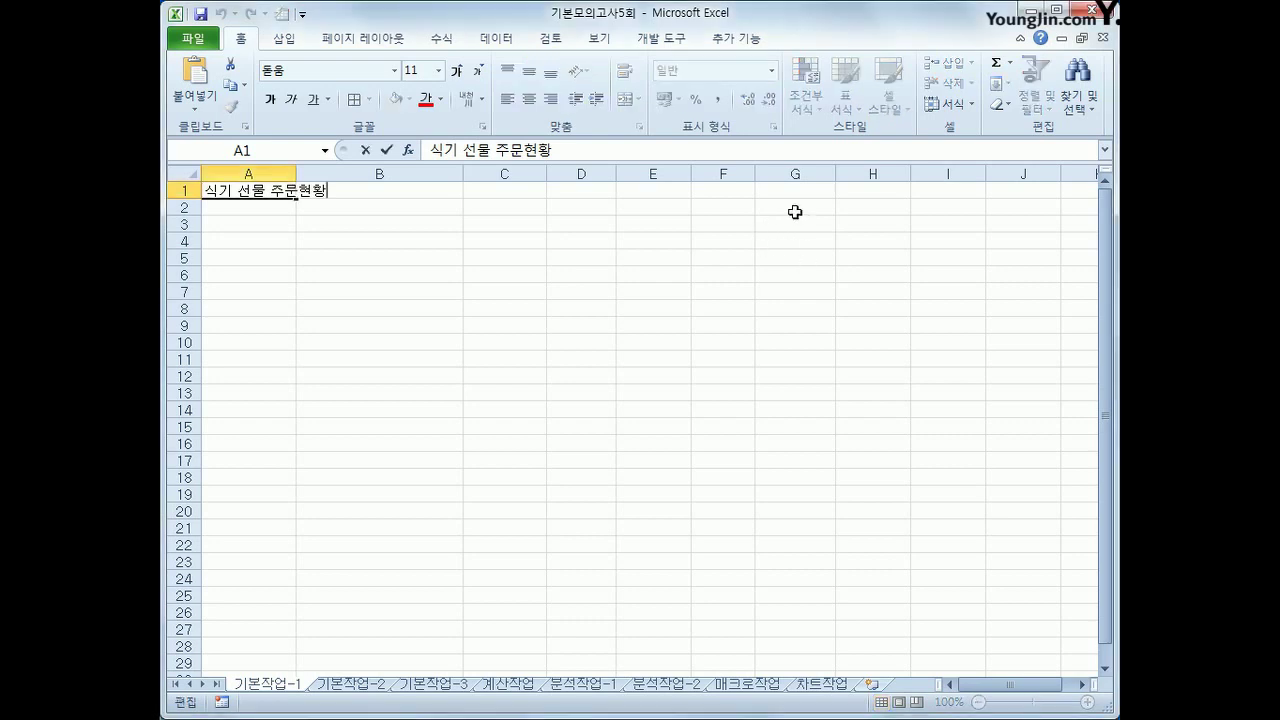
pyautogui.click(795, 206)
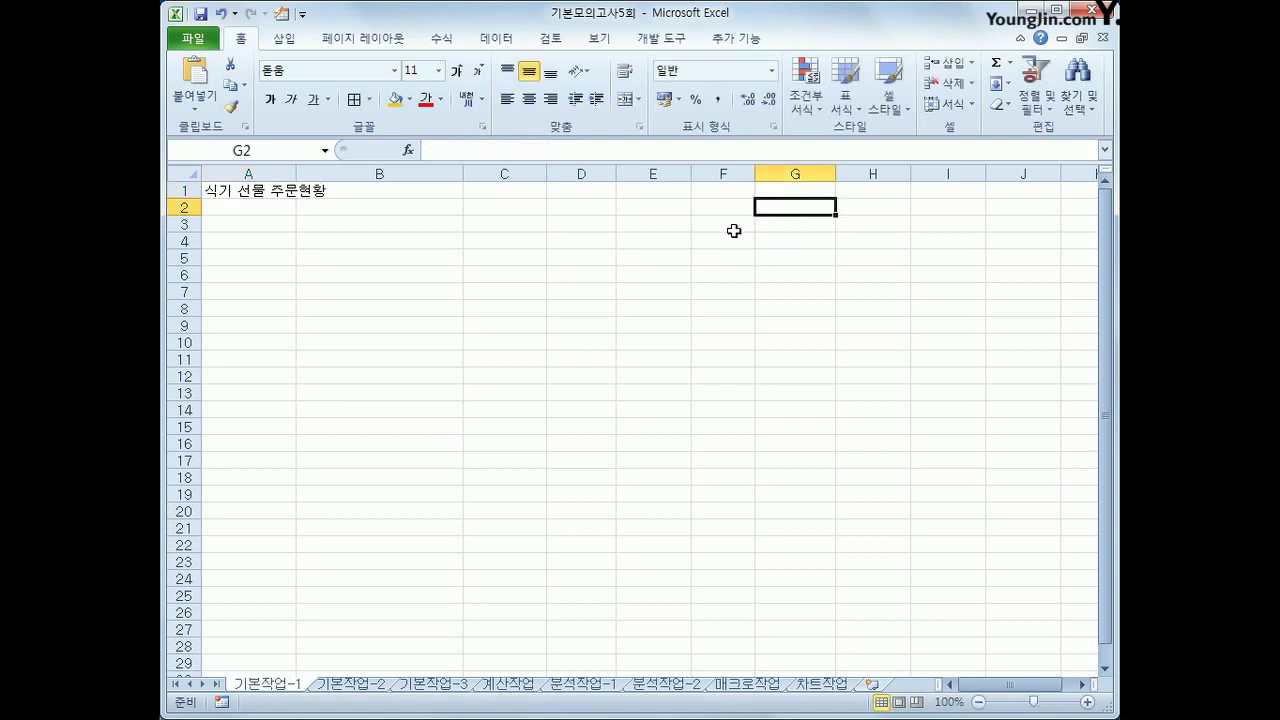
pyautogui.write('단위 : 천원')
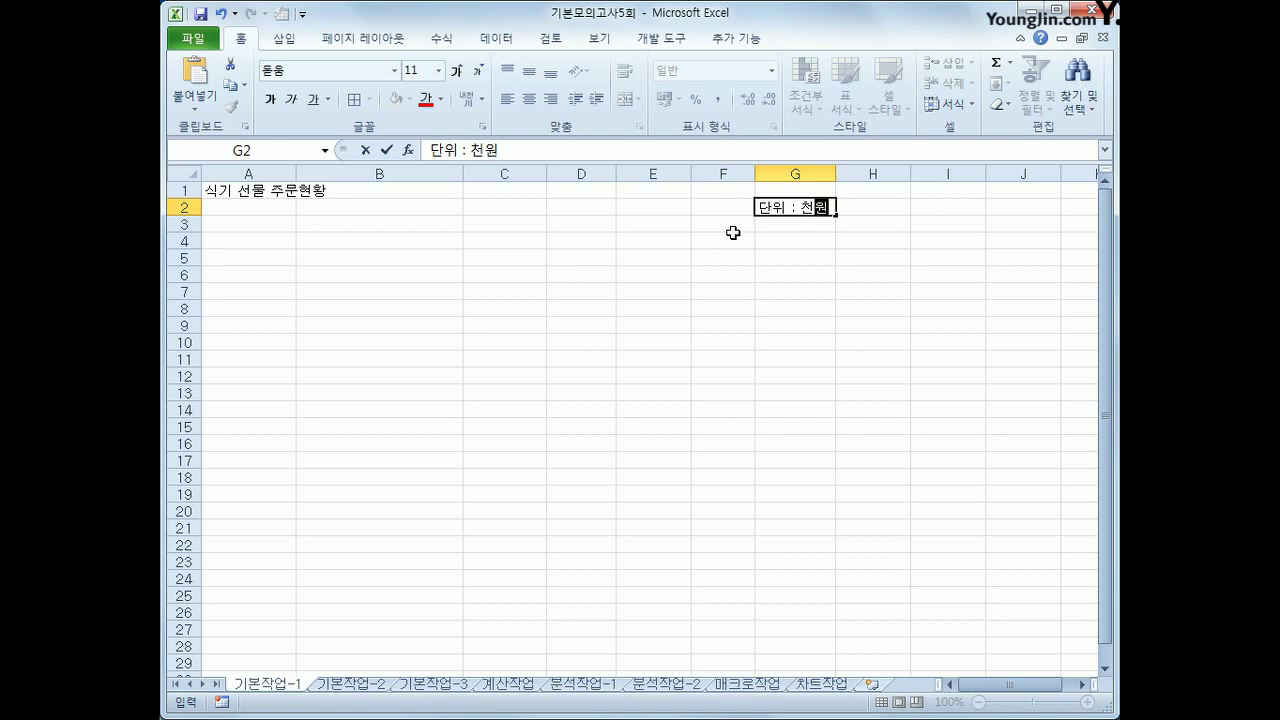
pyautogui.press('Return')
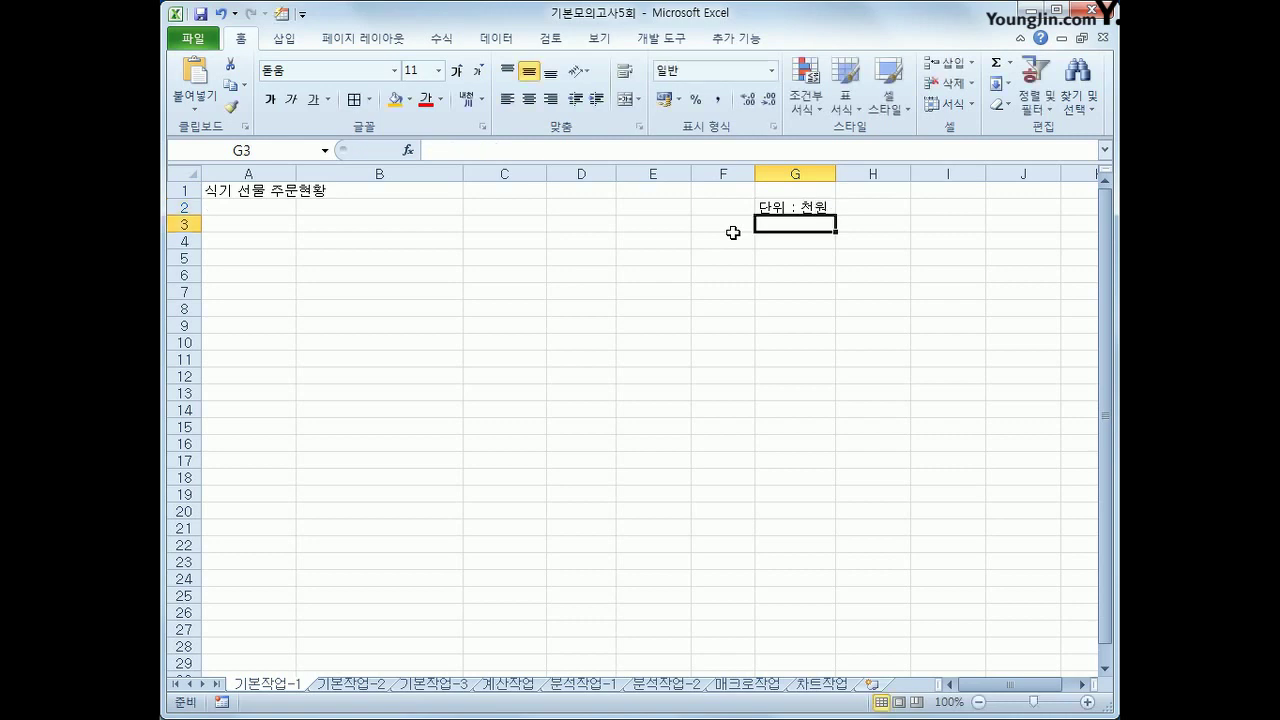
pyautogui.click(765, 211)
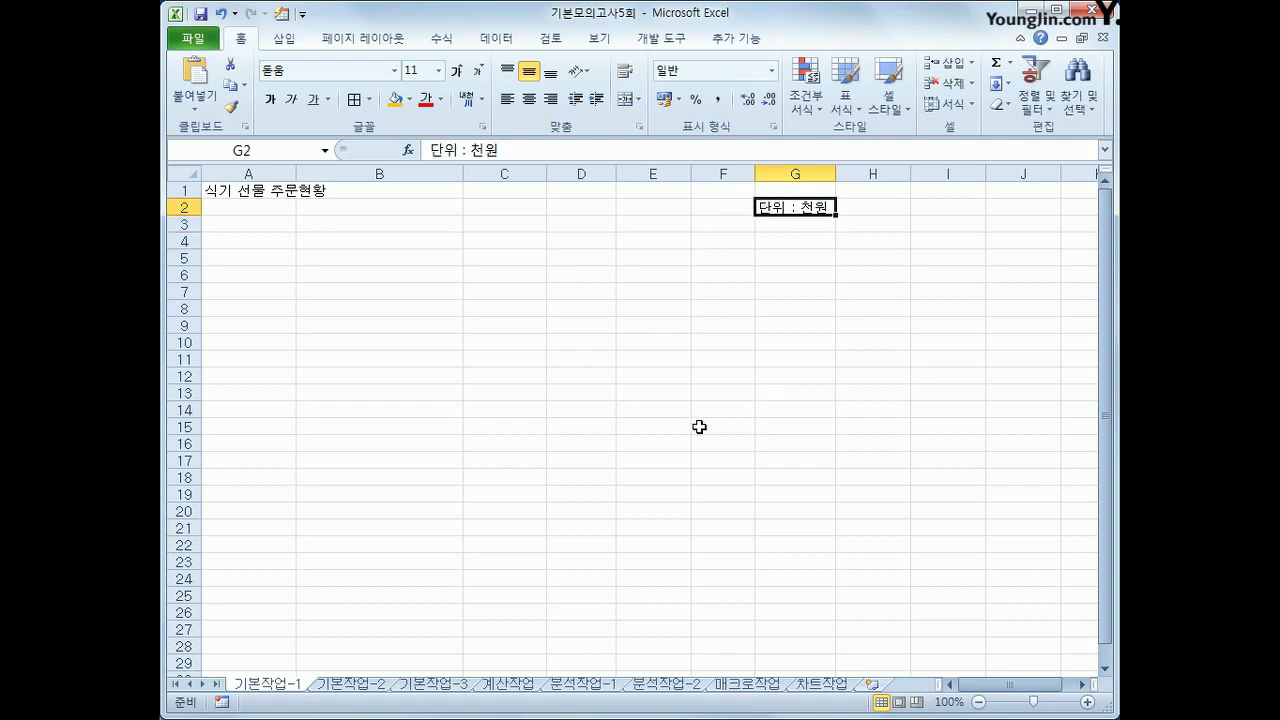
# - On the 기본작업-2 sheet, set the title range A1:H1 to horizontal alignment 선택 영역의 가운데로 (center across selection)
pyautogui.click(335, 686)
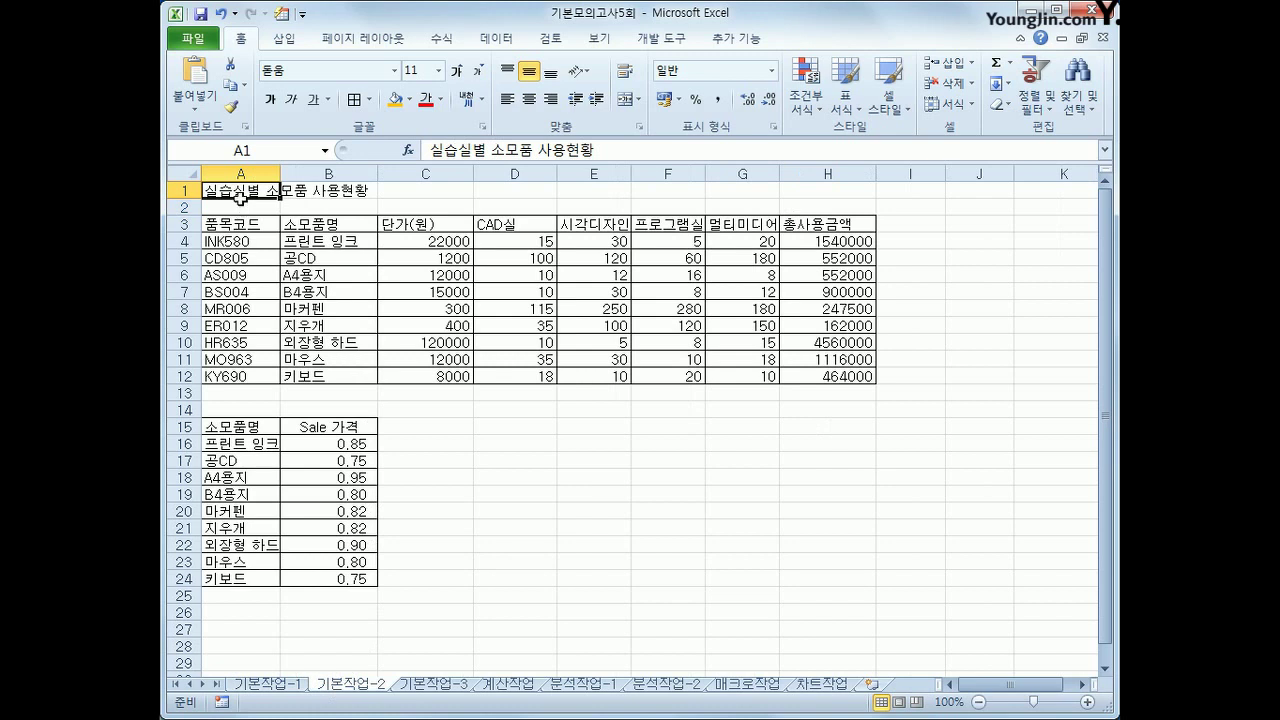
pyautogui.moveTo(240, 192); pyautogui.dragTo(792, 189)
pyautogui.rightClick(728, 192)
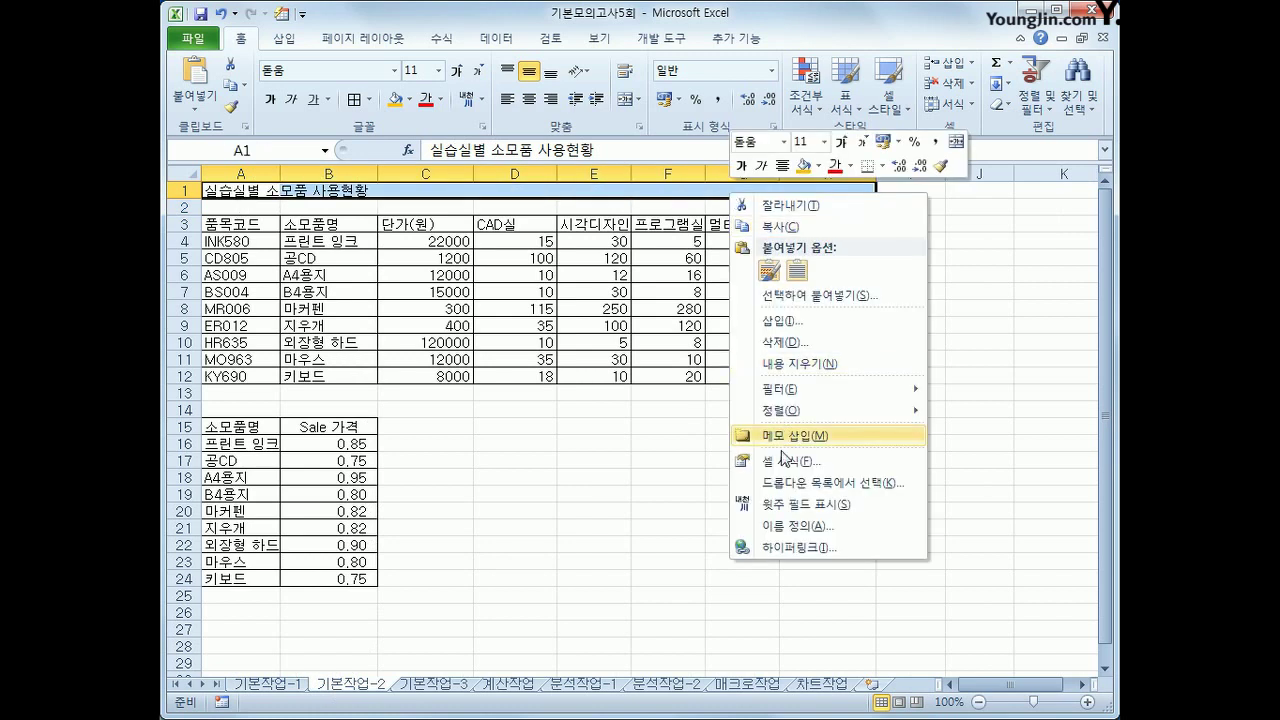
pyautogui.click(775, 462)
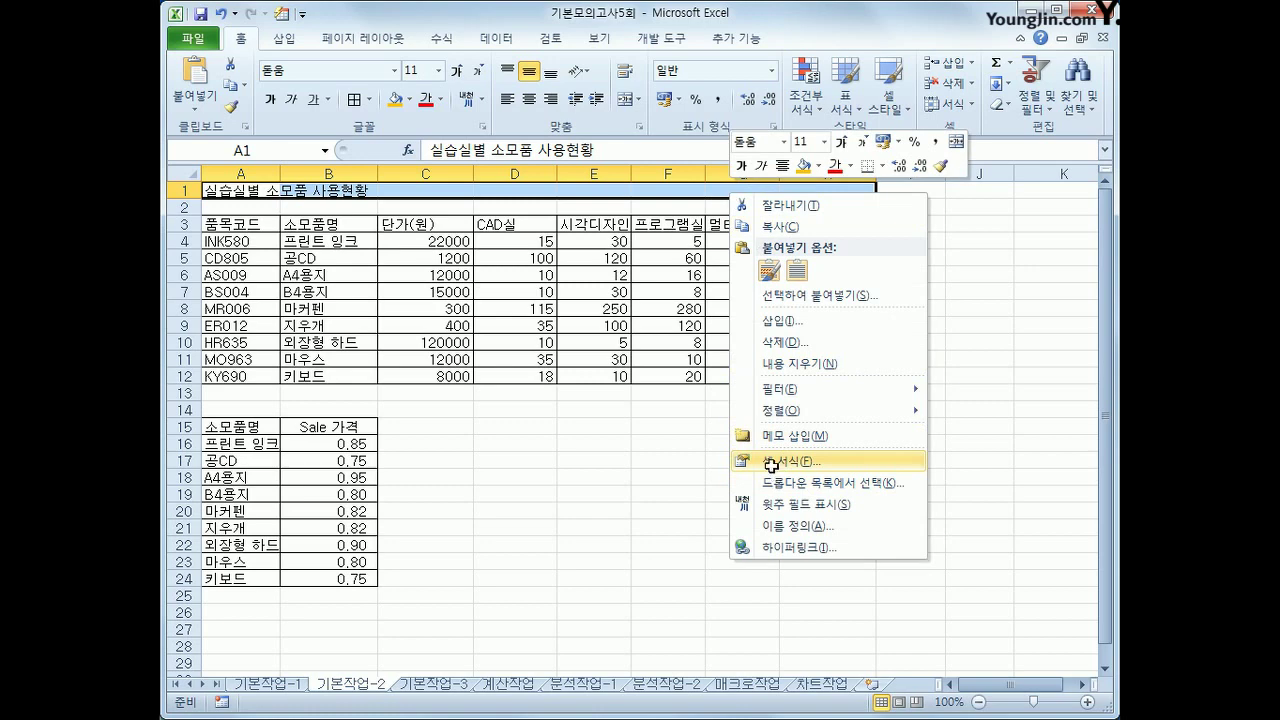
pyautogui.moveTo(632, 241); pyautogui.dragTo(627, 235)
pyautogui.click(527, 266)
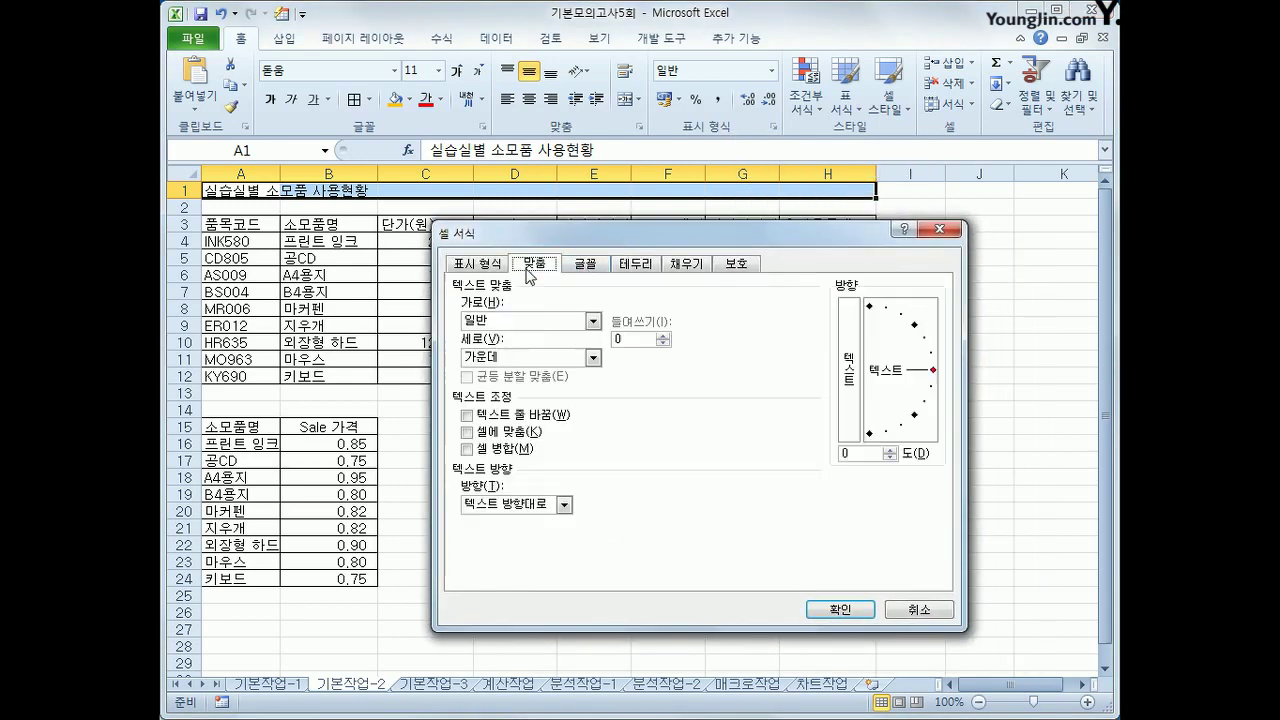
pyautogui.click(516, 321)
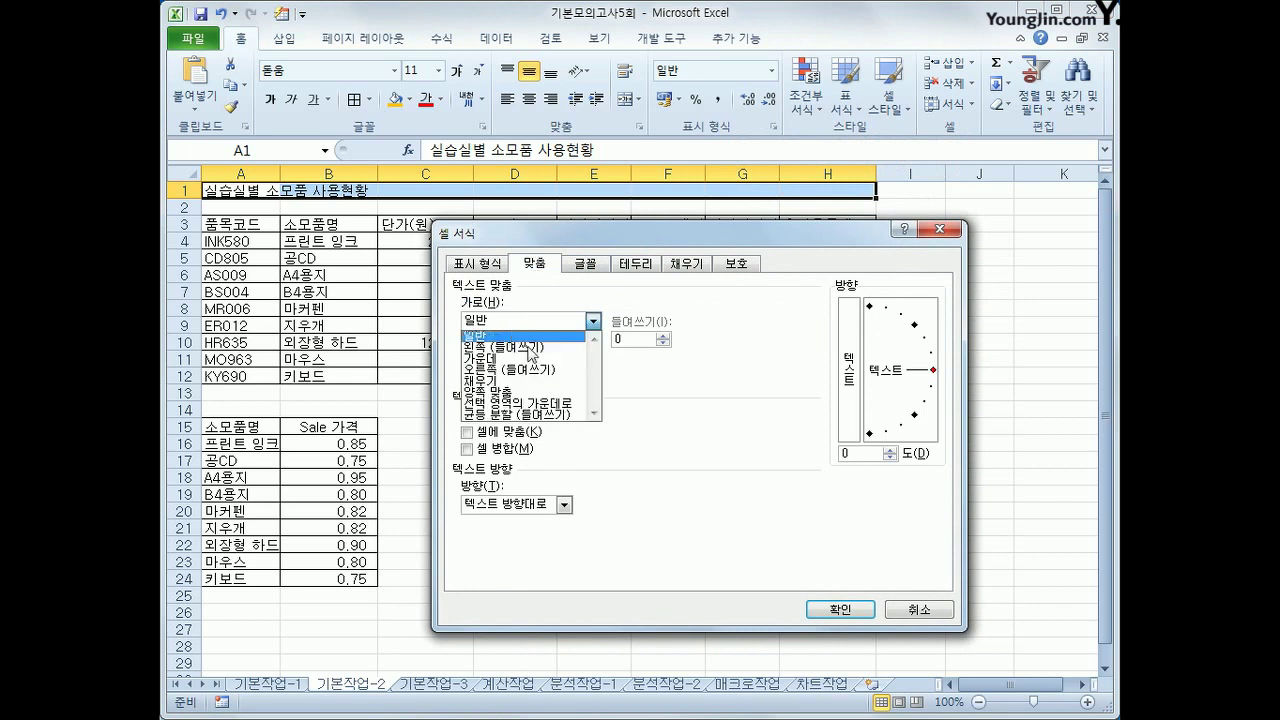
pyautogui.click(533, 403)
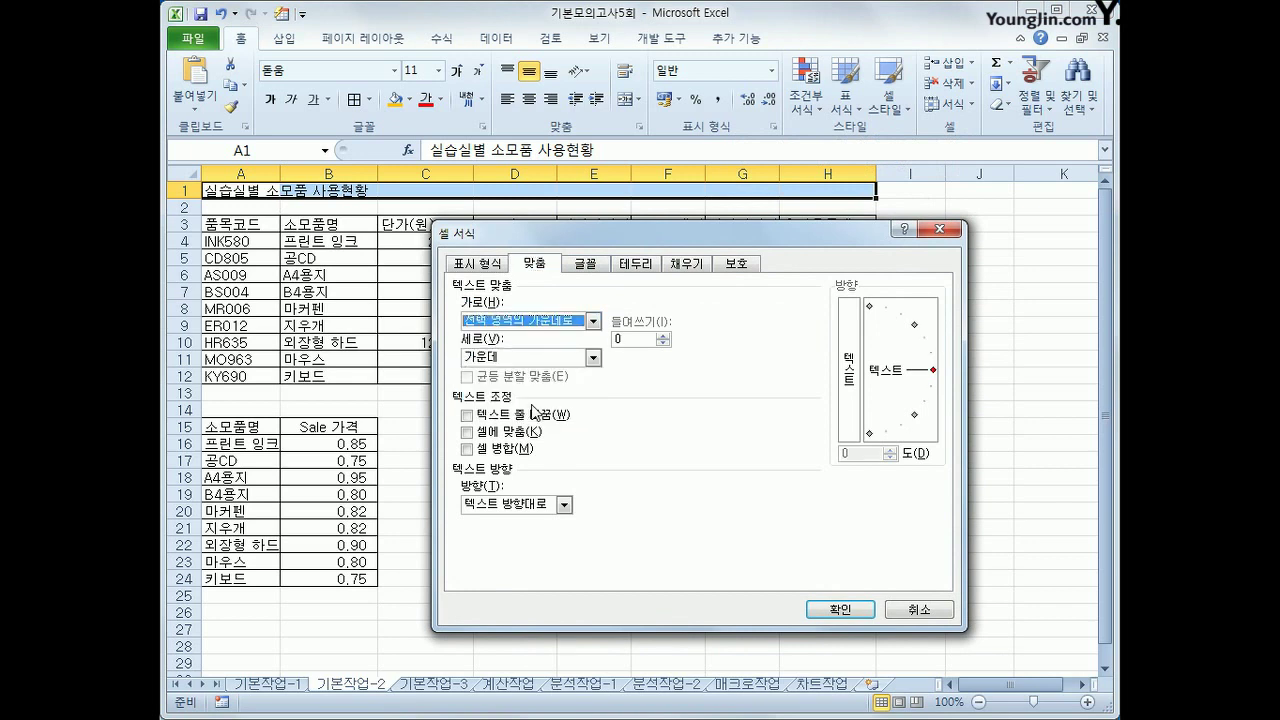
# - Format the title text in A1:H1 with the 궁서 font, bold (굵게), size 16, and apply the cell format
pyautogui.click(586, 265)
pyautogui.click(572, 354)
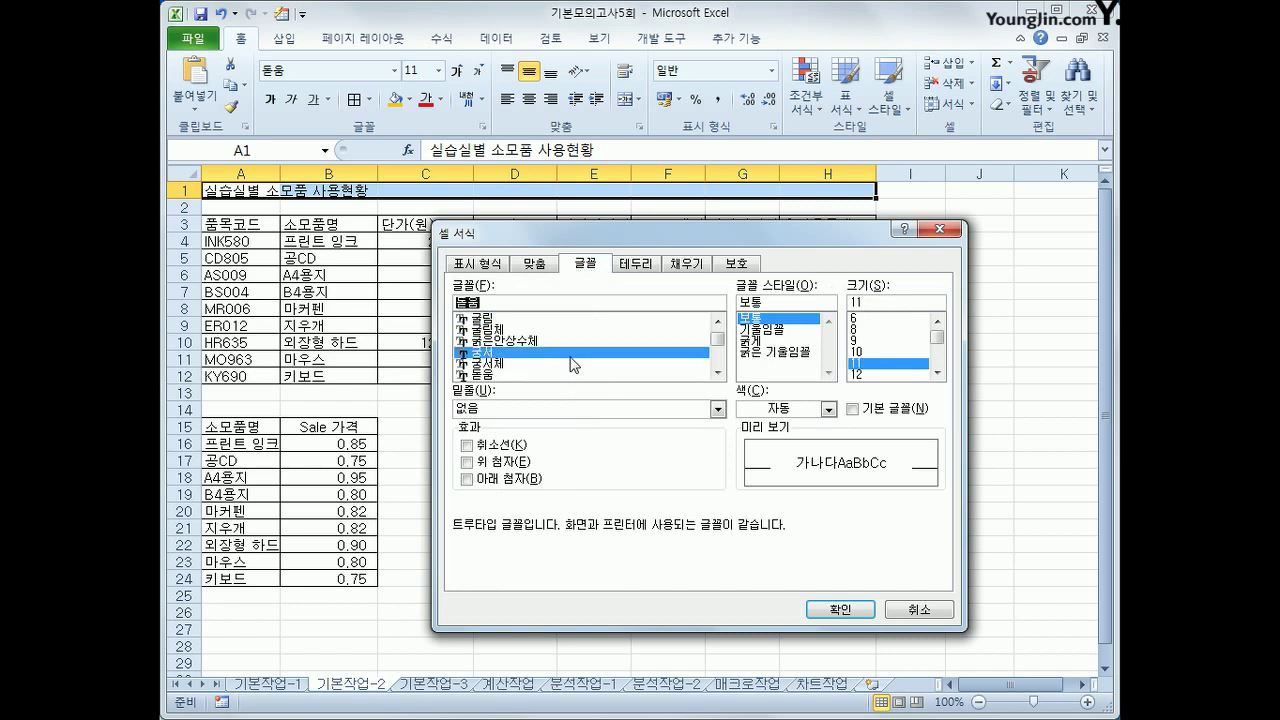
pyautogui.scroll(-1, 935, 372)
pyautogui.click(915, 374)
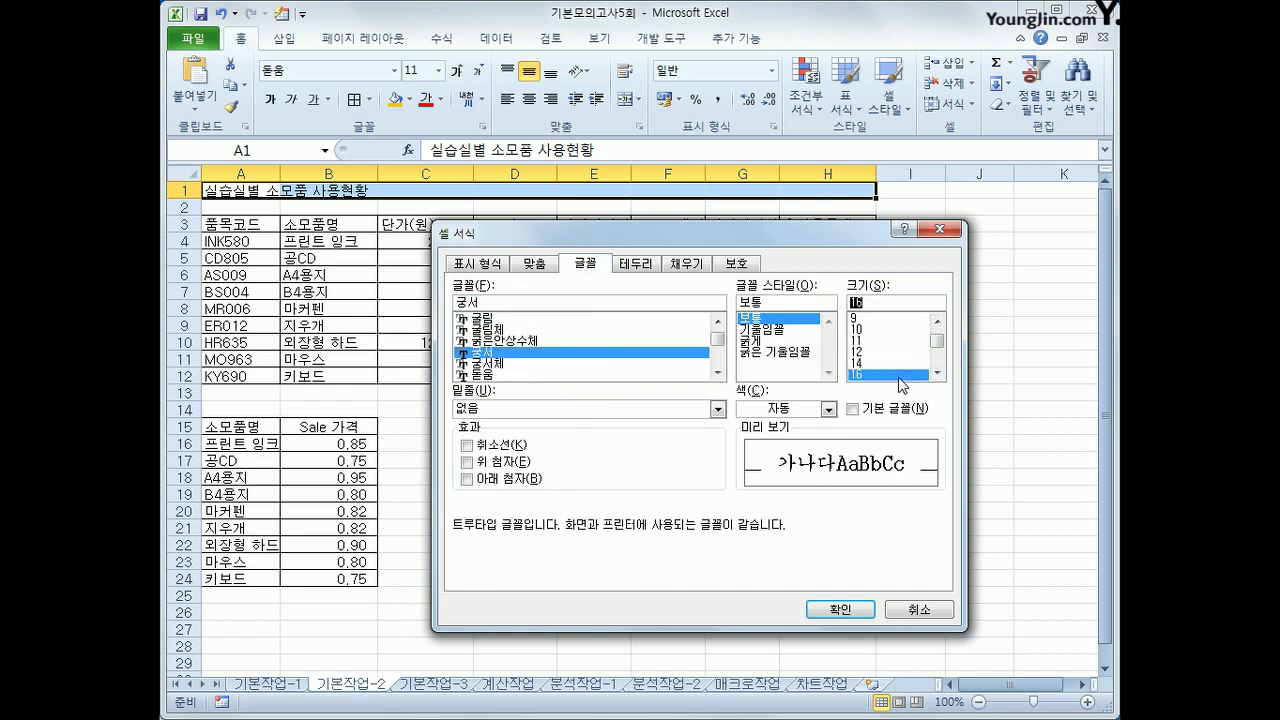
pyautogui.click(797, 341)
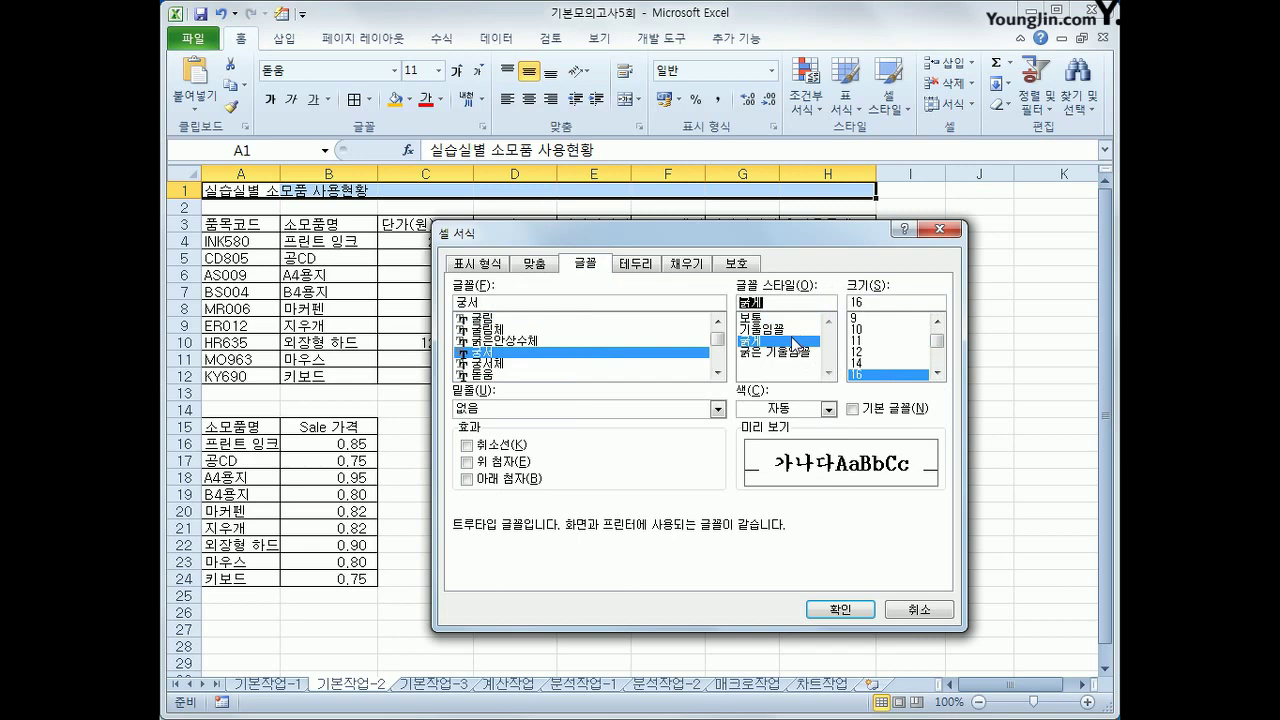
pyautogui.click(845, 603)
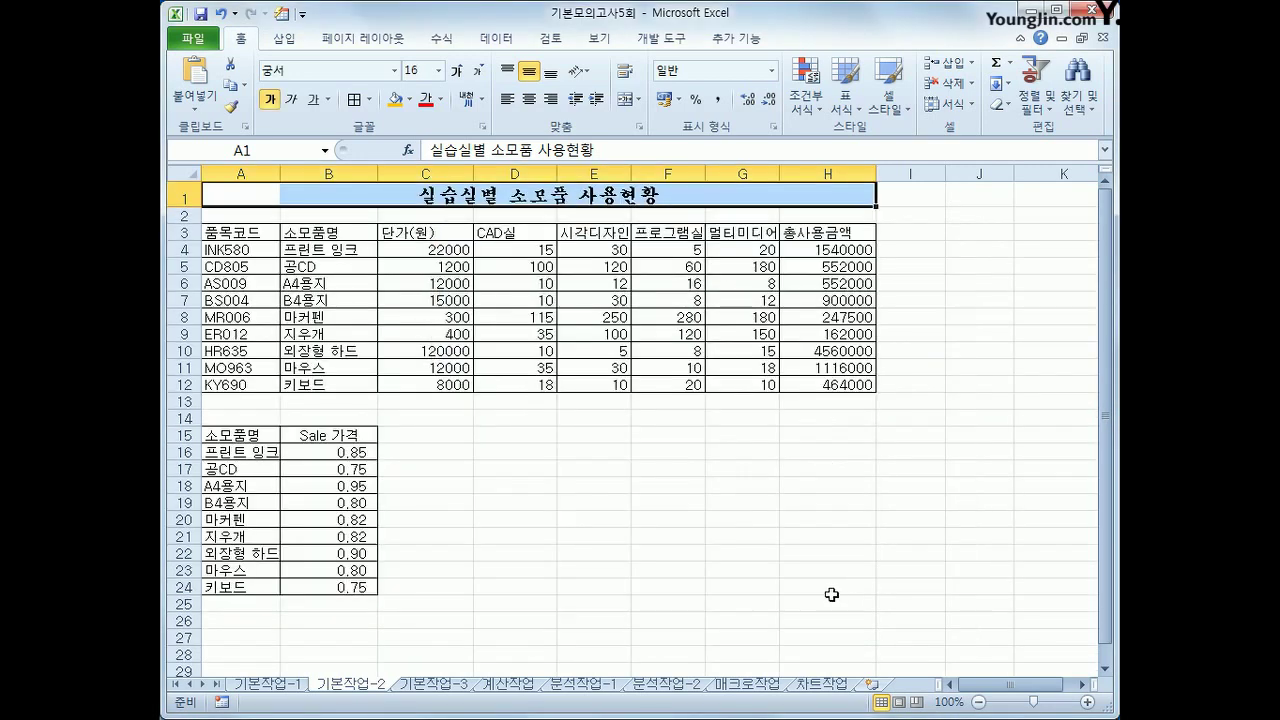
# - Center the header cells A3:H3 horizontally (가운데) and turn on shrink to fit (셀에 맞춤)
pyautogui.moveTo(264, 238); pyautogui.dragTo(820, 230)
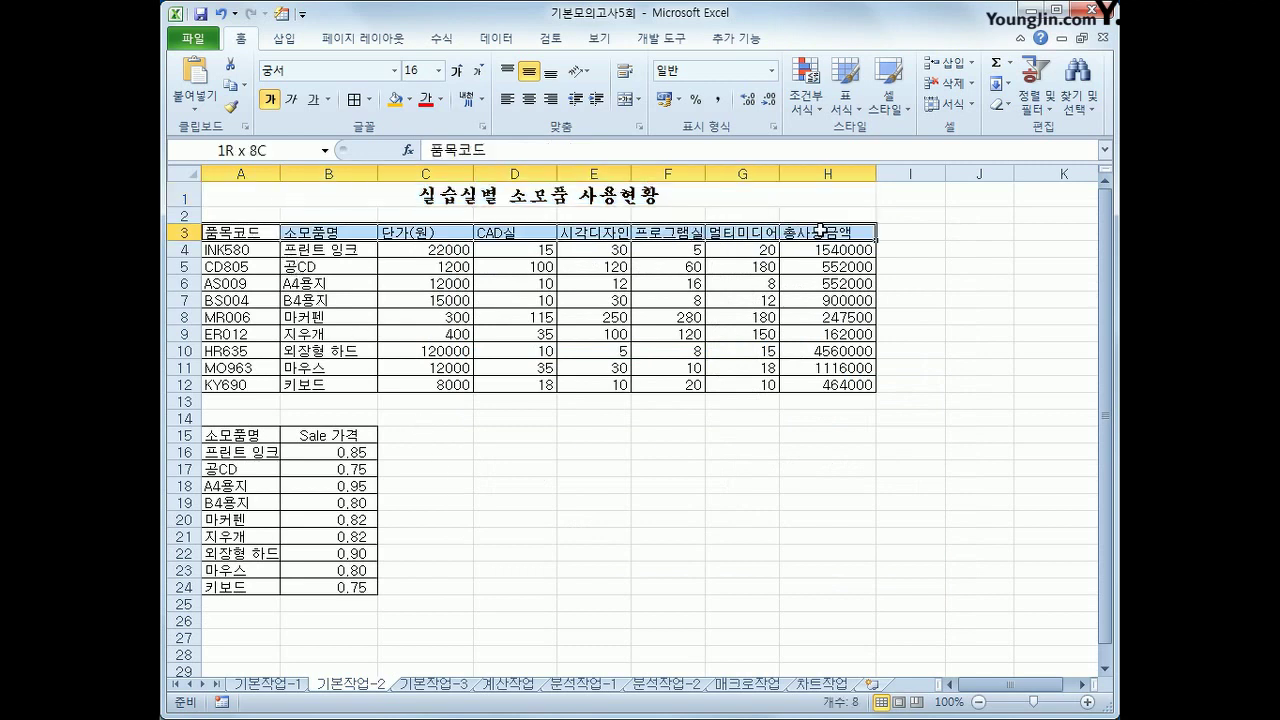
pyautogui.rightClick(755, 238)
pyautogui.click(705, 446)
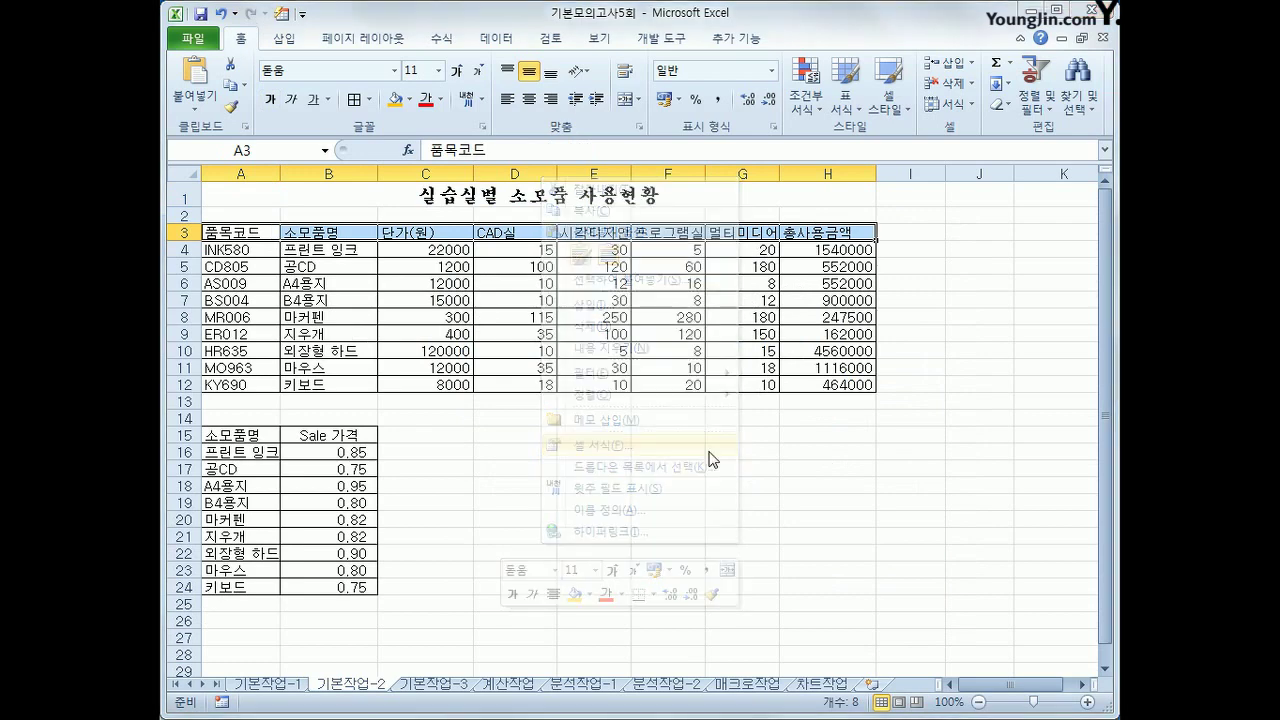
pyautogui.click(543, 280)
pyautogui.click(538, 337)
pyautogui.click(532, 374)
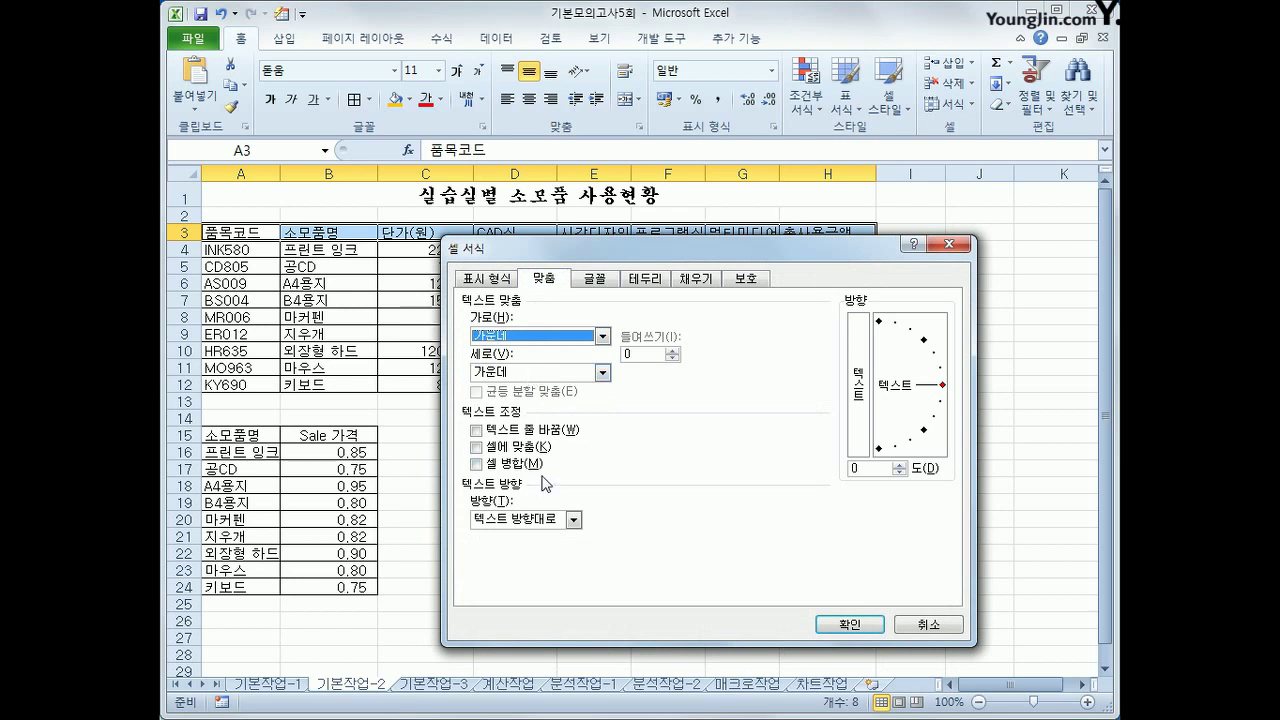
pyautogui.click(526, 449)
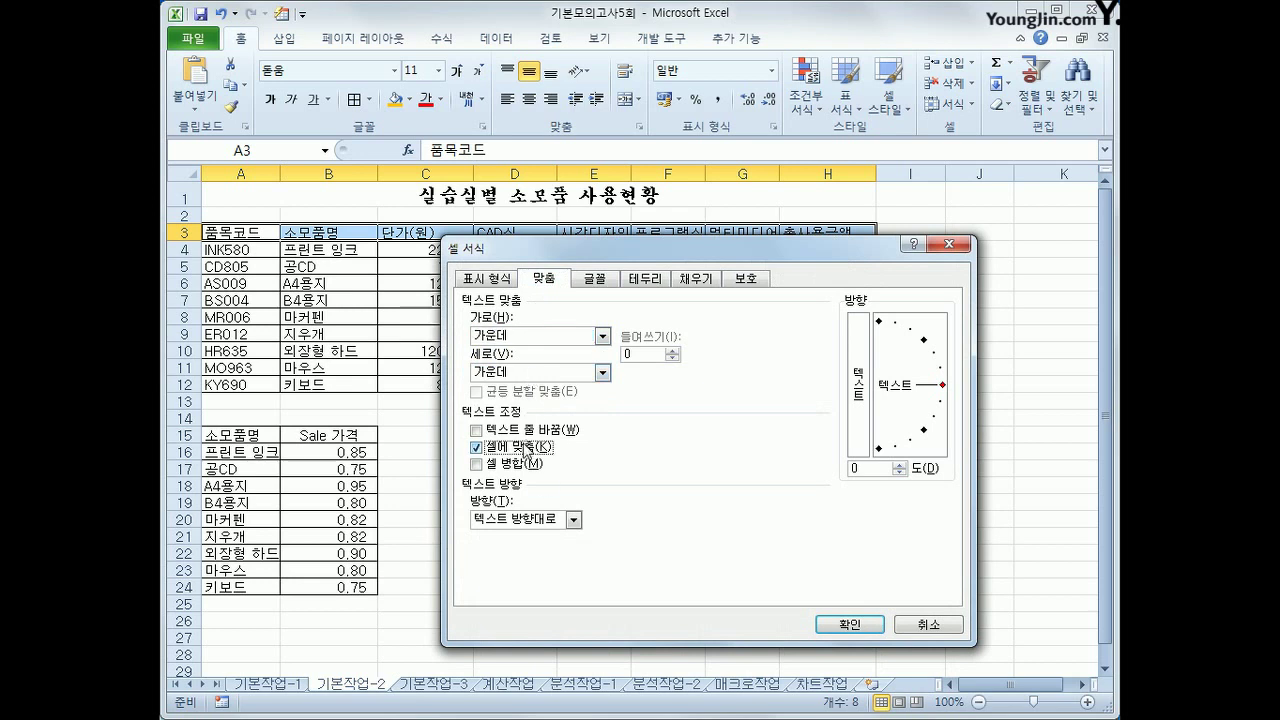
pyautogui.click(826, 622)
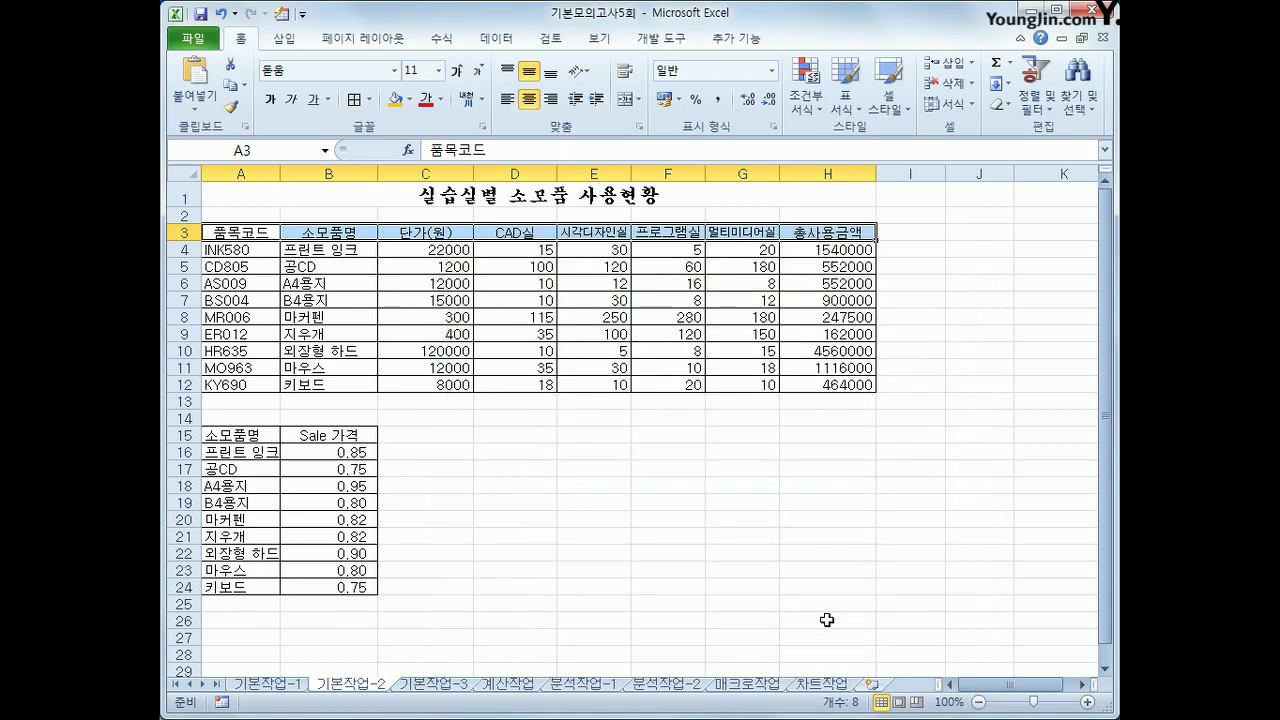
# - Set the font of the header cells A3:H3 to bold (굵게), size 12
pyautogui.rightClick(682, 236)
pyautogui.click(742, 500)
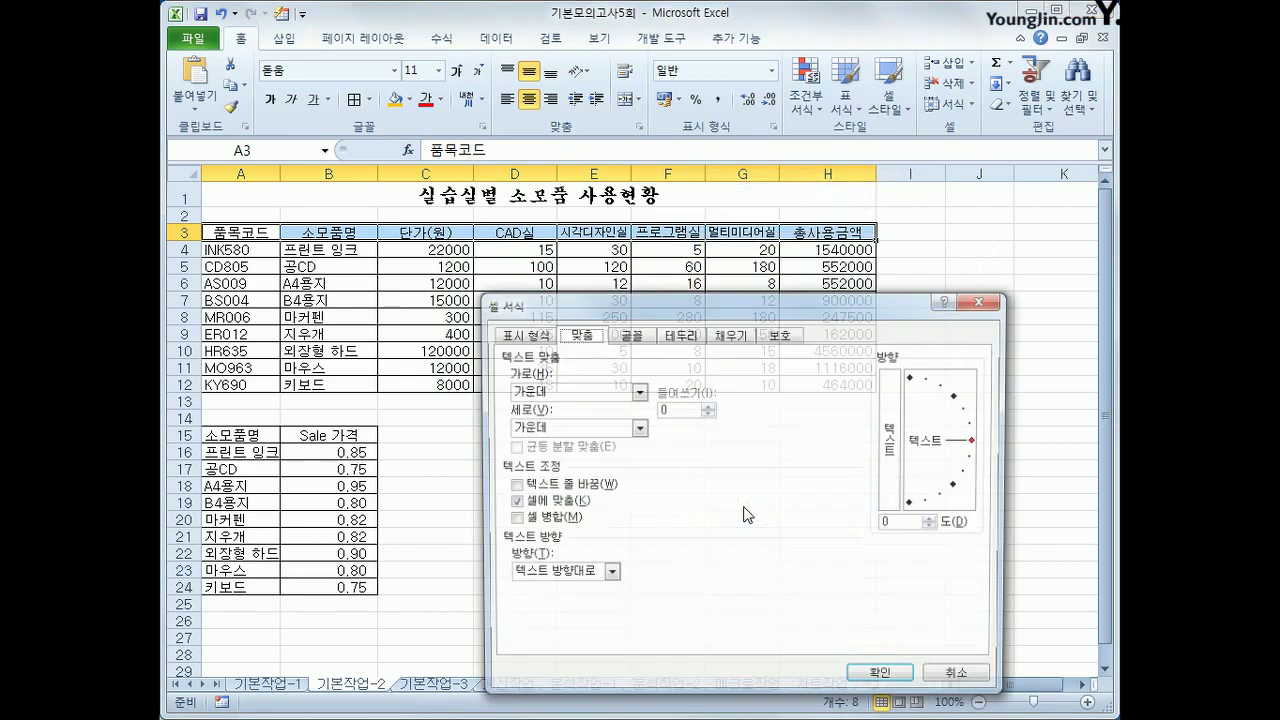
pyautogui.click(632, 340)
pyautogui.click(795, 411)
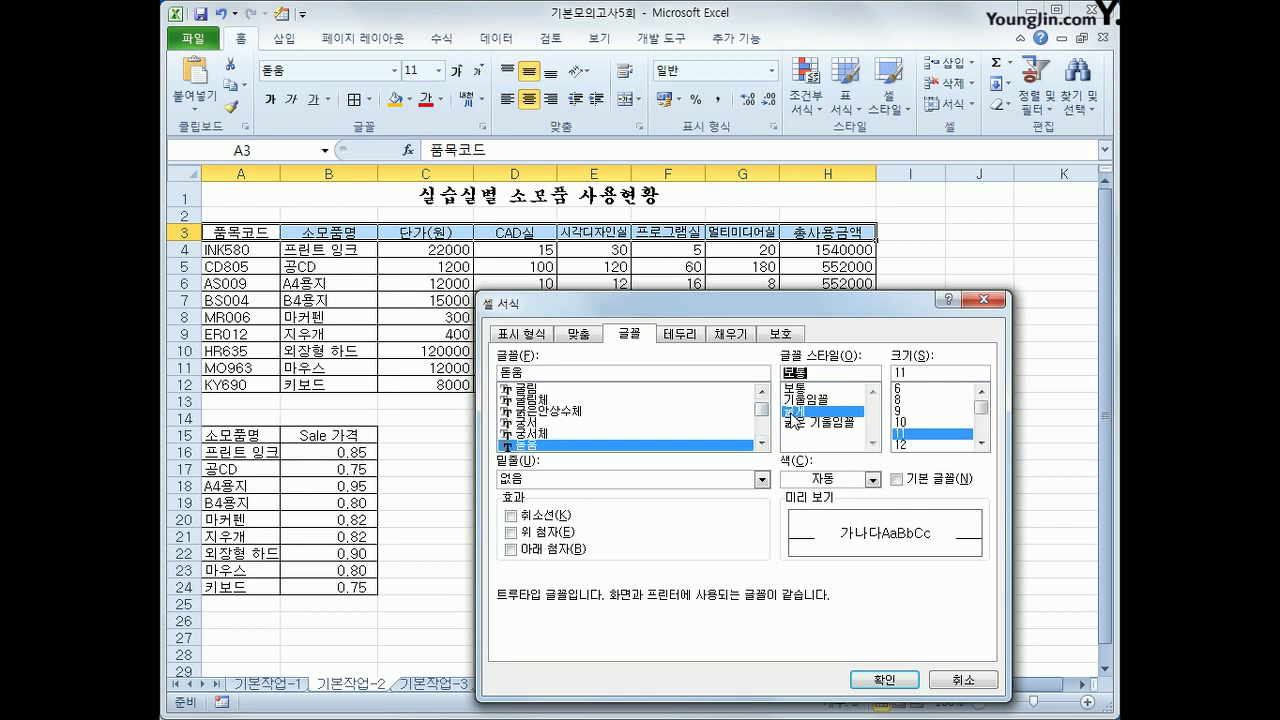
pyautogui.click(957, 445)
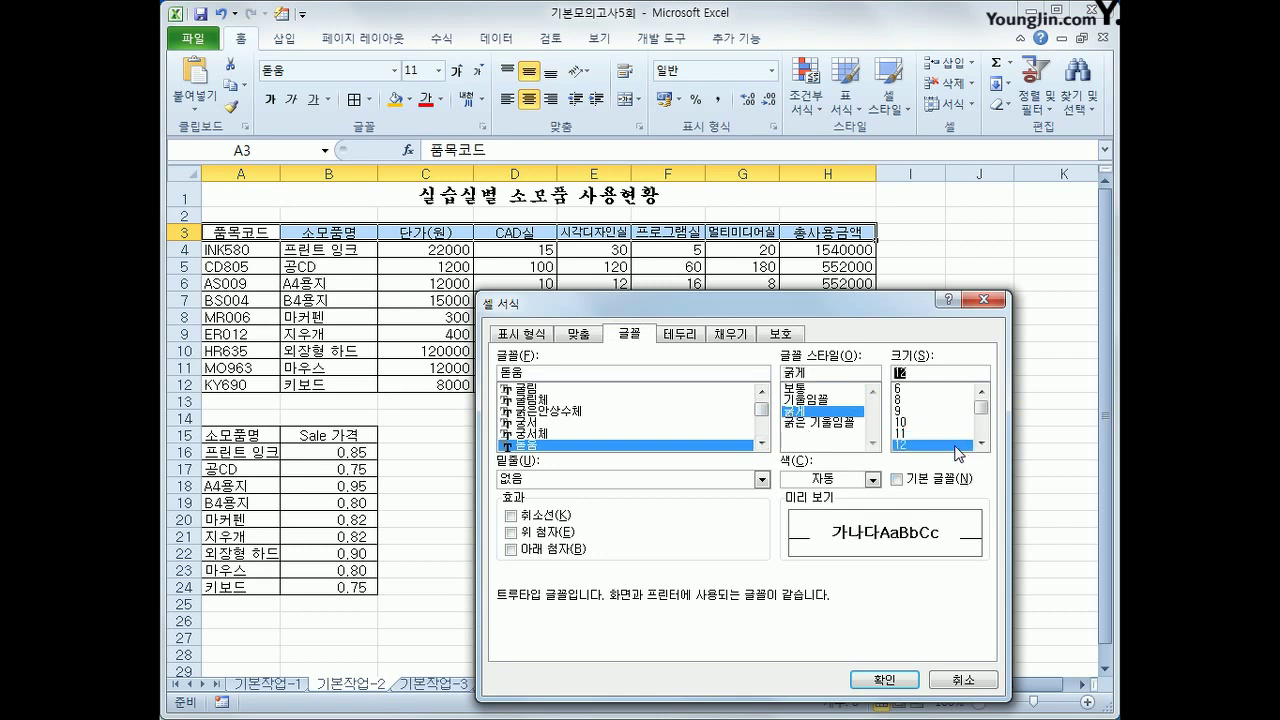
# - Fill the header cells A3:H3 with the standard yellow background and apply the cell format
pyautogui.click(735, 337)
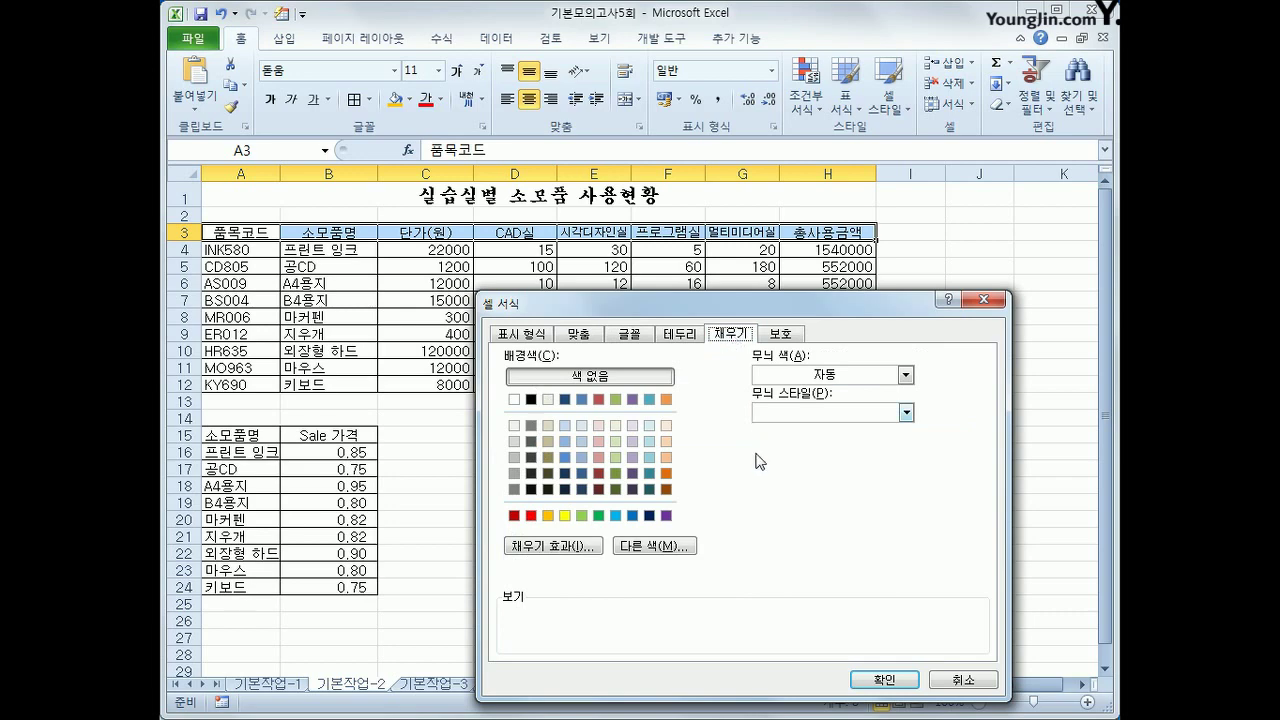
pyautogui.click(565, 516)
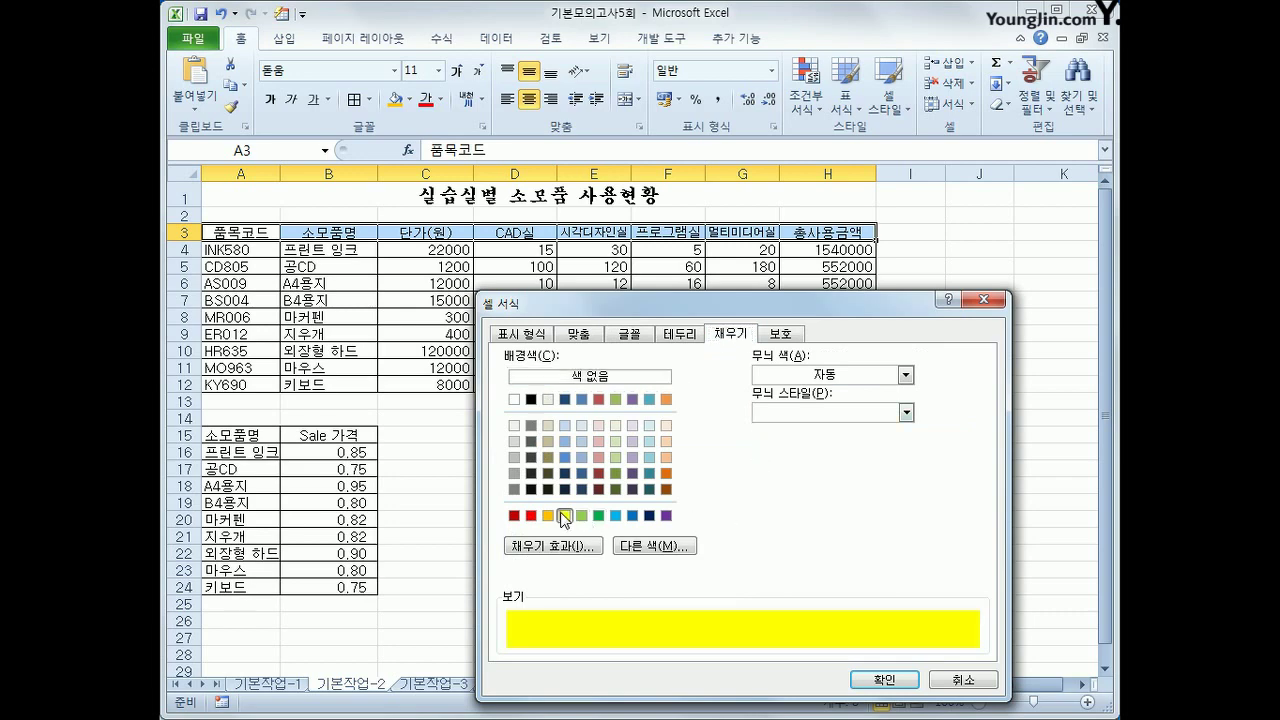
pyautogui.click(883, 679)
pyautogui.click(927, 608)
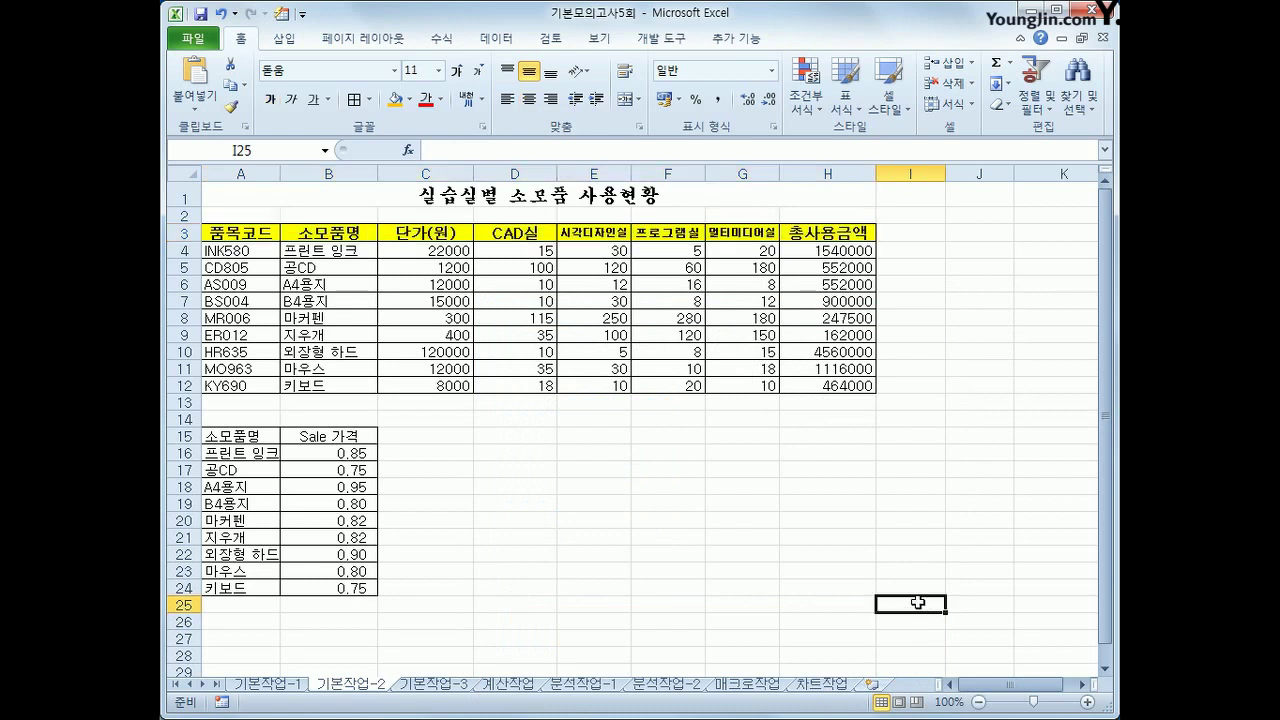
# - Copy the unit prices in C4:C12 and multiply them into the Sale 가격 values in B16:B24 with Paste Special's 곱하기 operation
pyautogui.moveTo(455, 252); pyautogui.dragTo(448, 380)
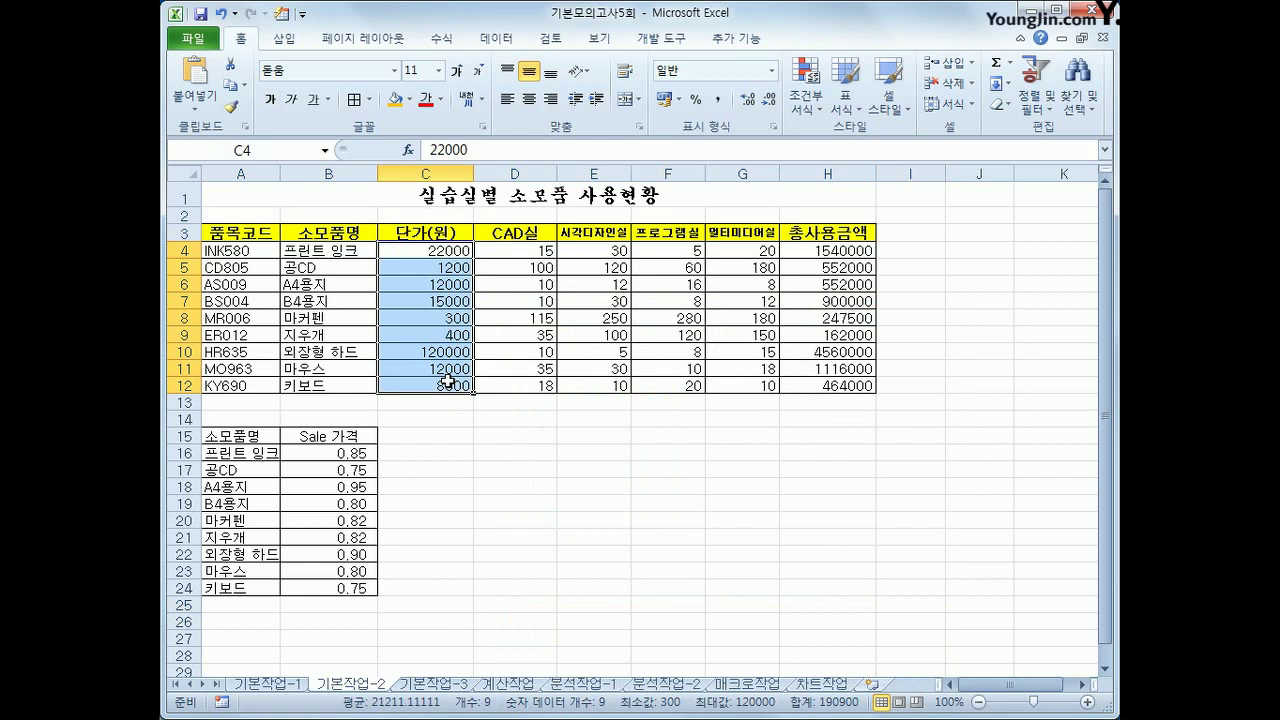
pyautogui.hotkey('ctrl', 'c')
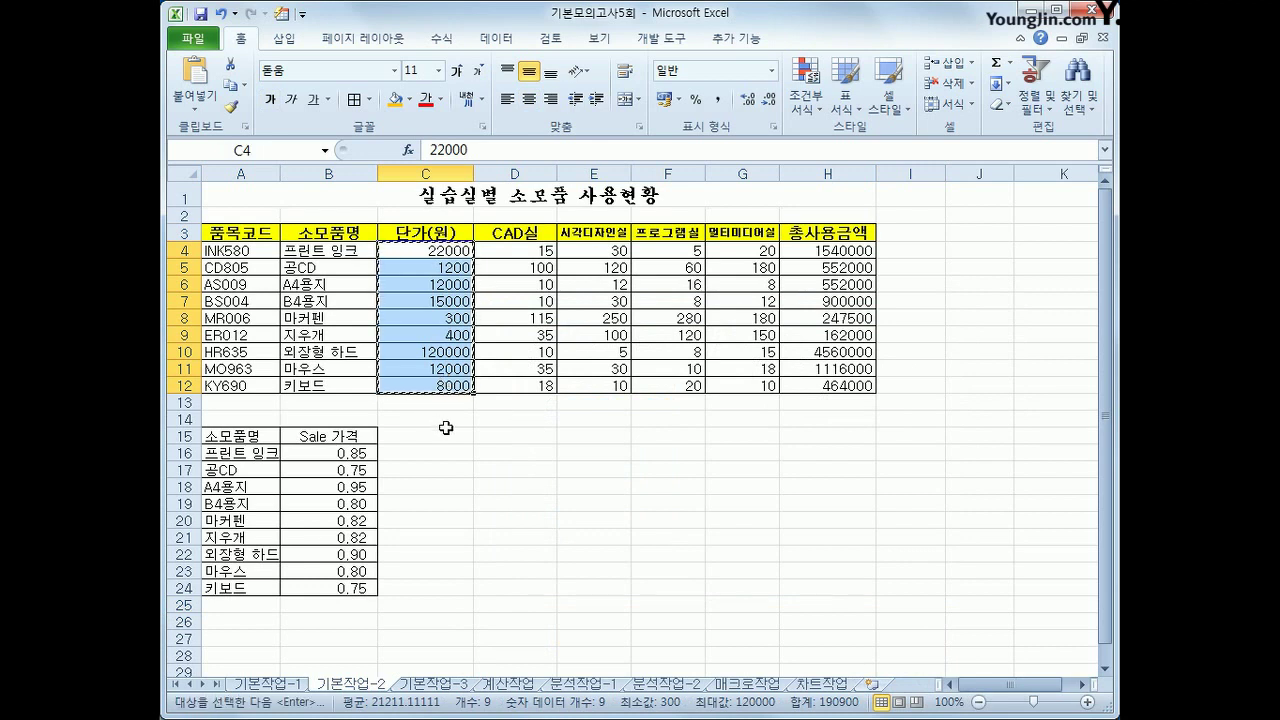
pyautogui.scroll(-1, 446, 428)
pyautogui.moveTo(343, 393); pyautogui.dragTo(343, 527)
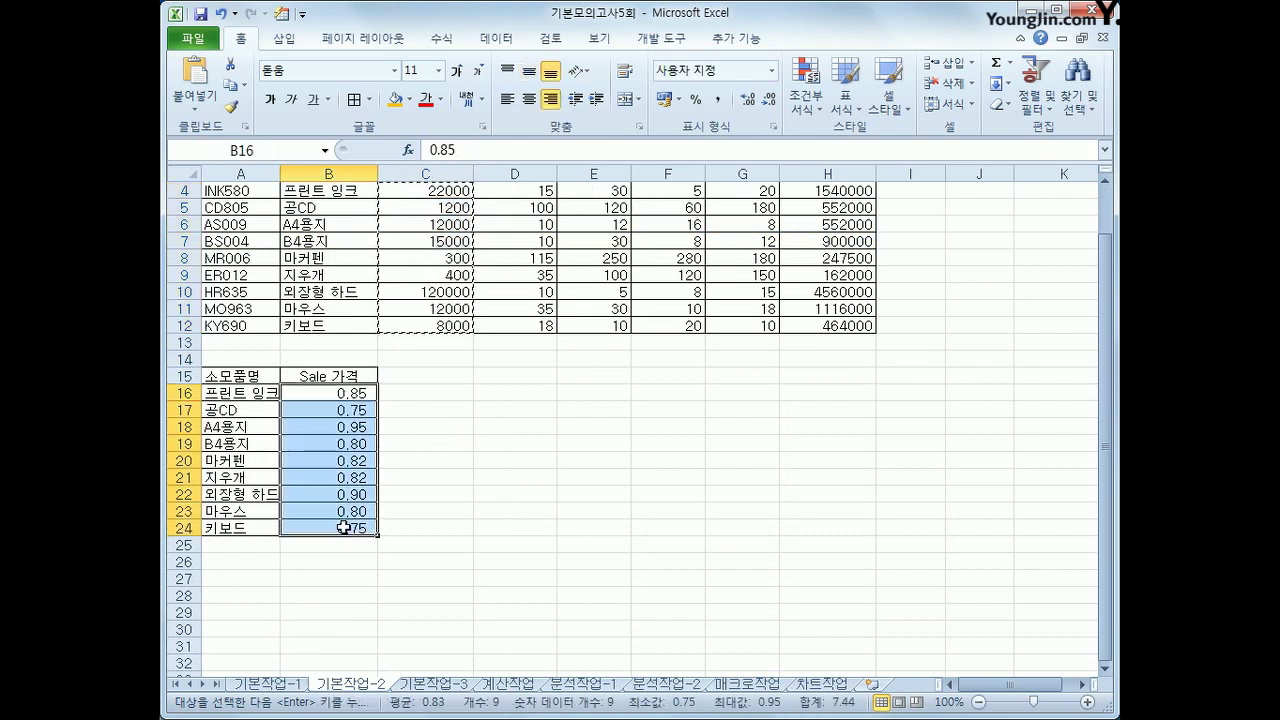
pyautogui.rightClick(318, 402)
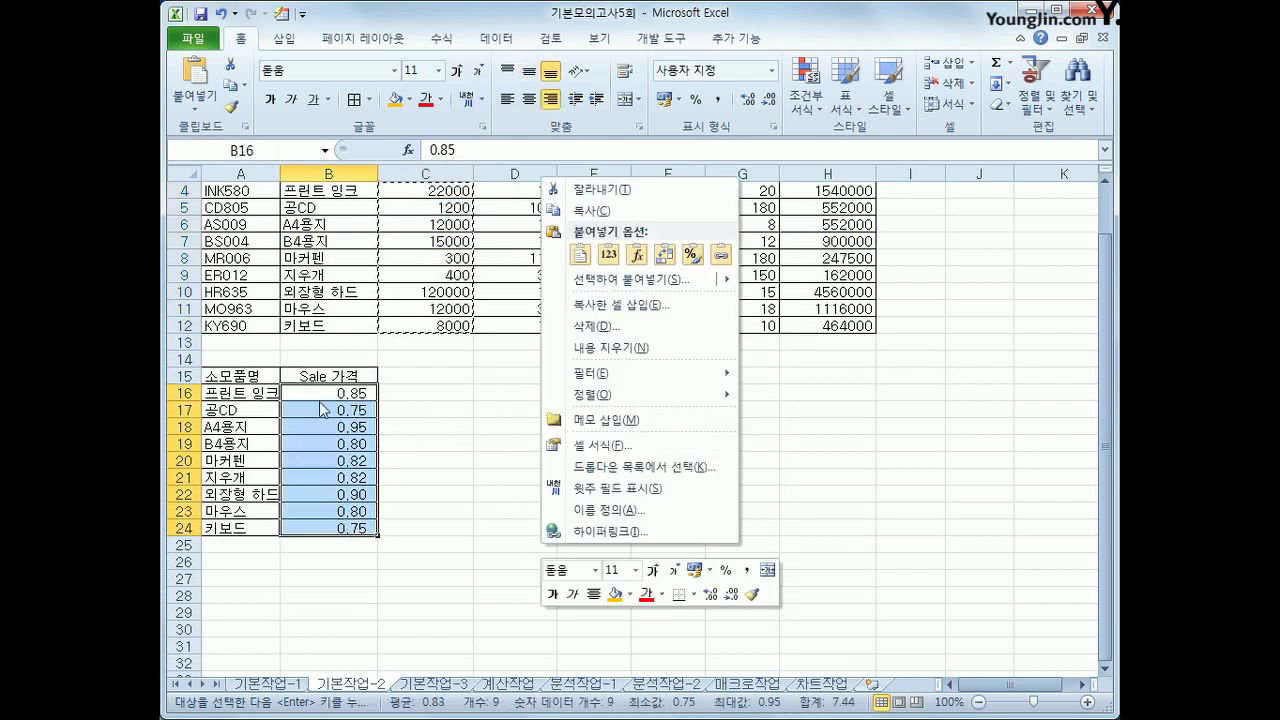
pyautogui.click(624, 287)
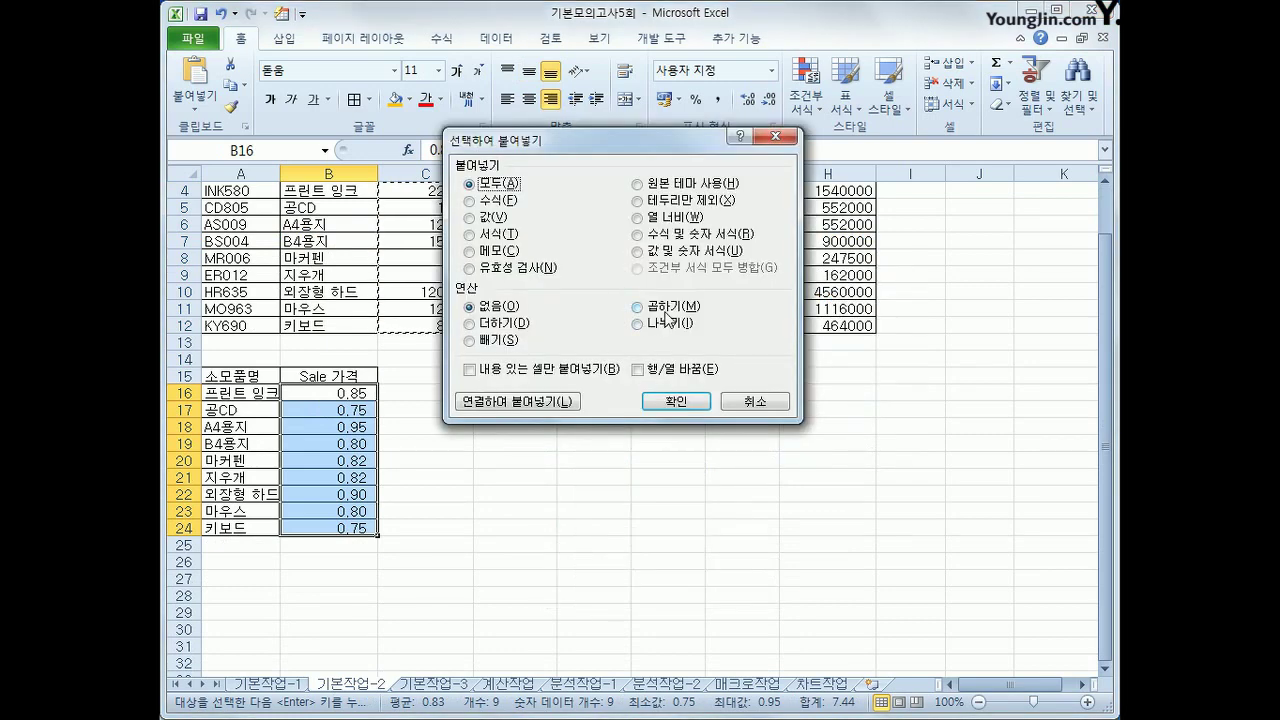
pyautogui.click(666, 310)
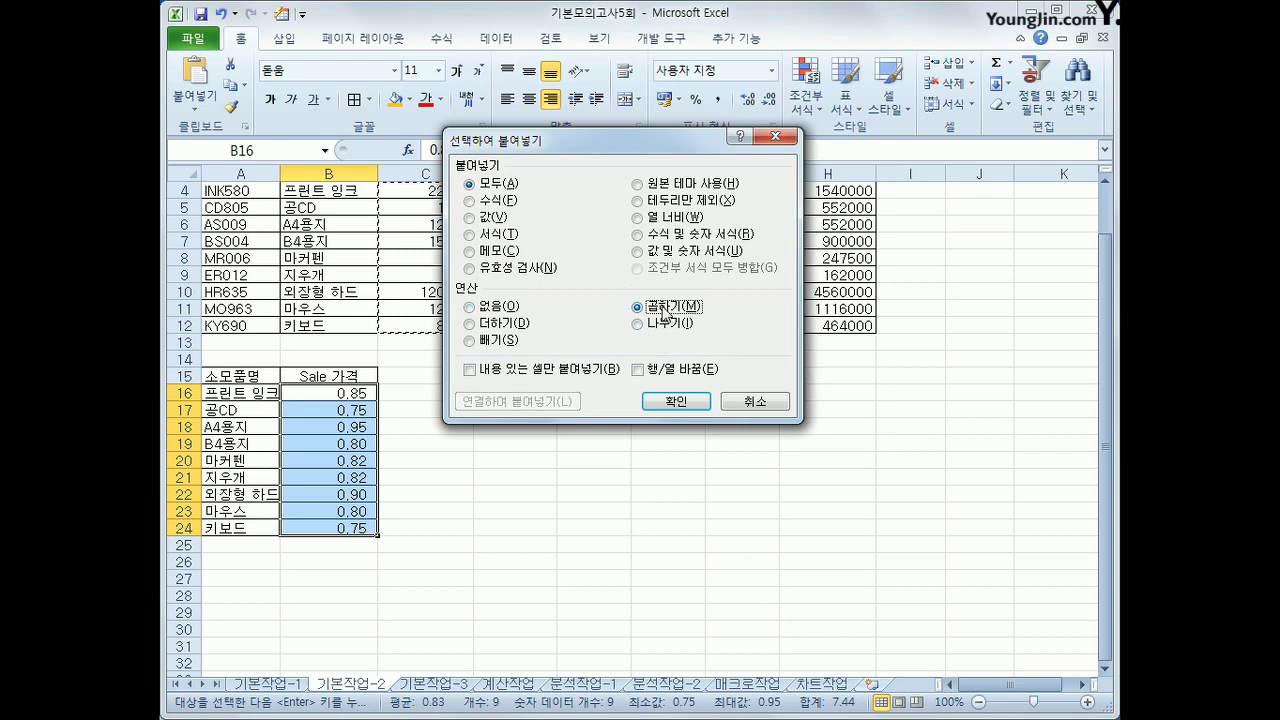
pyautogui.click(678, 401)
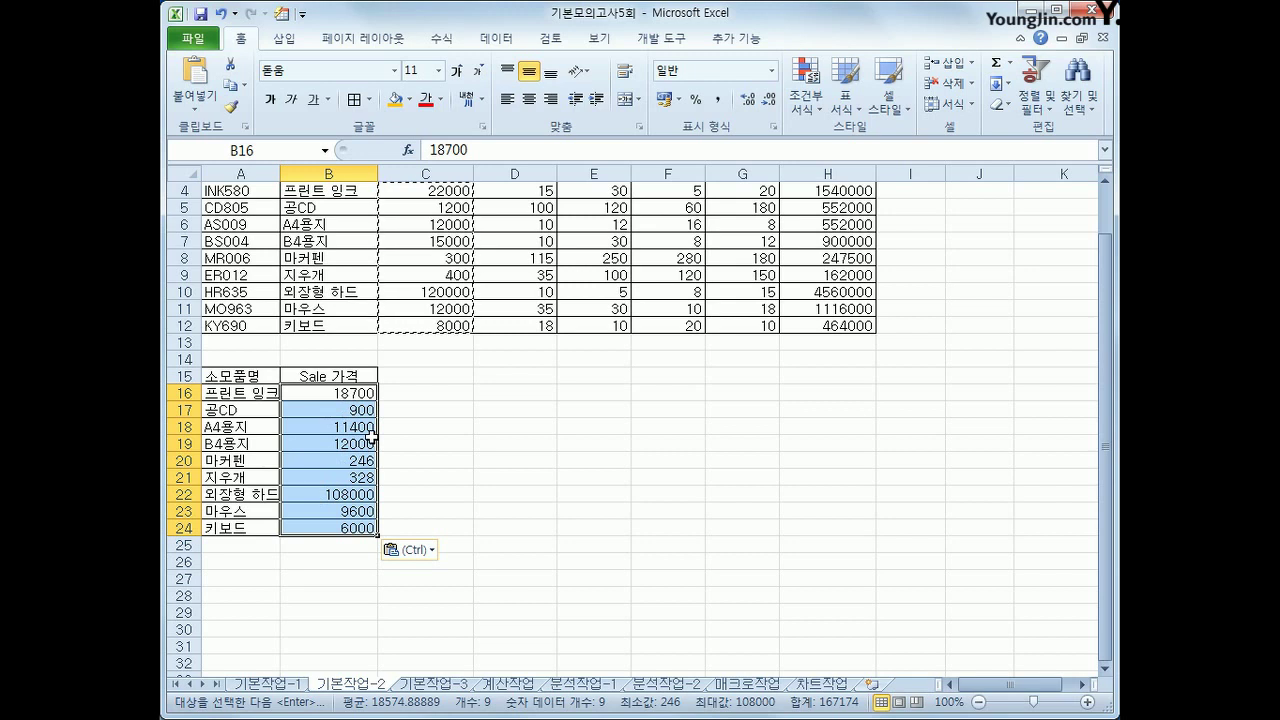
# - Apply the custom number format #,##0원 to the unit prices in C4:C12 and the total amounts in H4:H12
pyautogui.scroll(1, 454, 451)
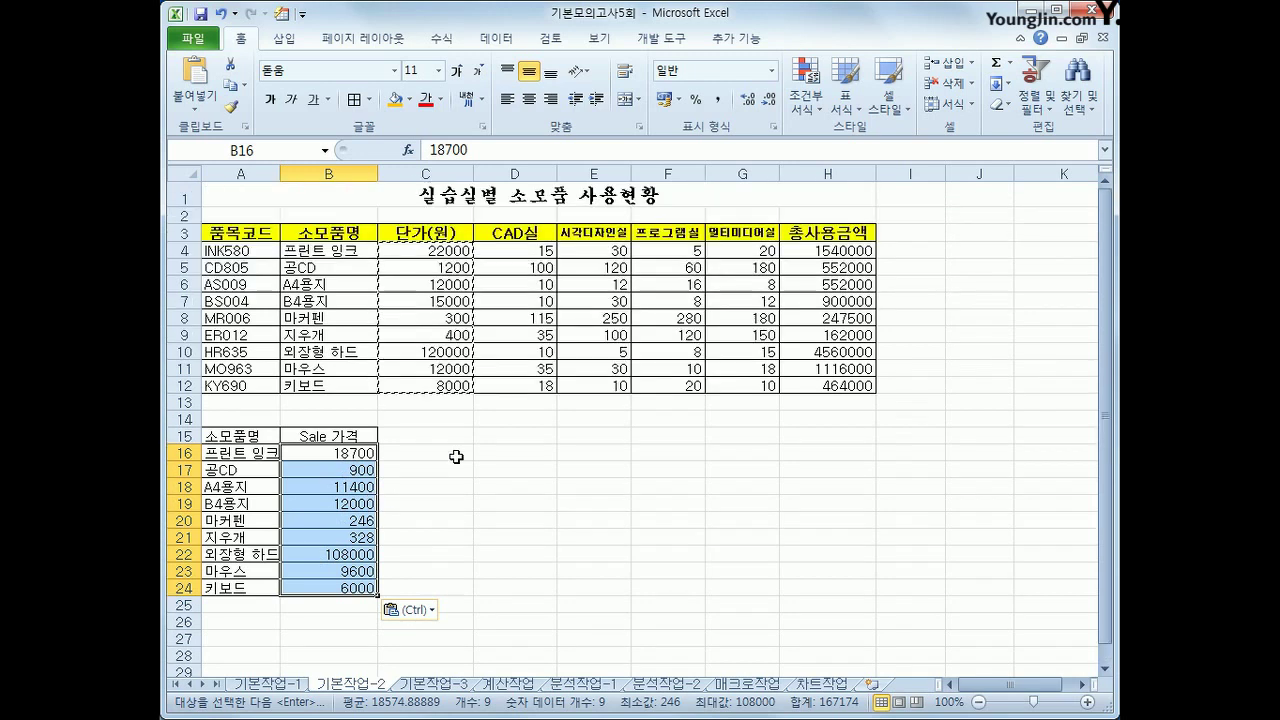
pyautogui.moveTo(423, 251); pyautogui.dragTo(440, 387)
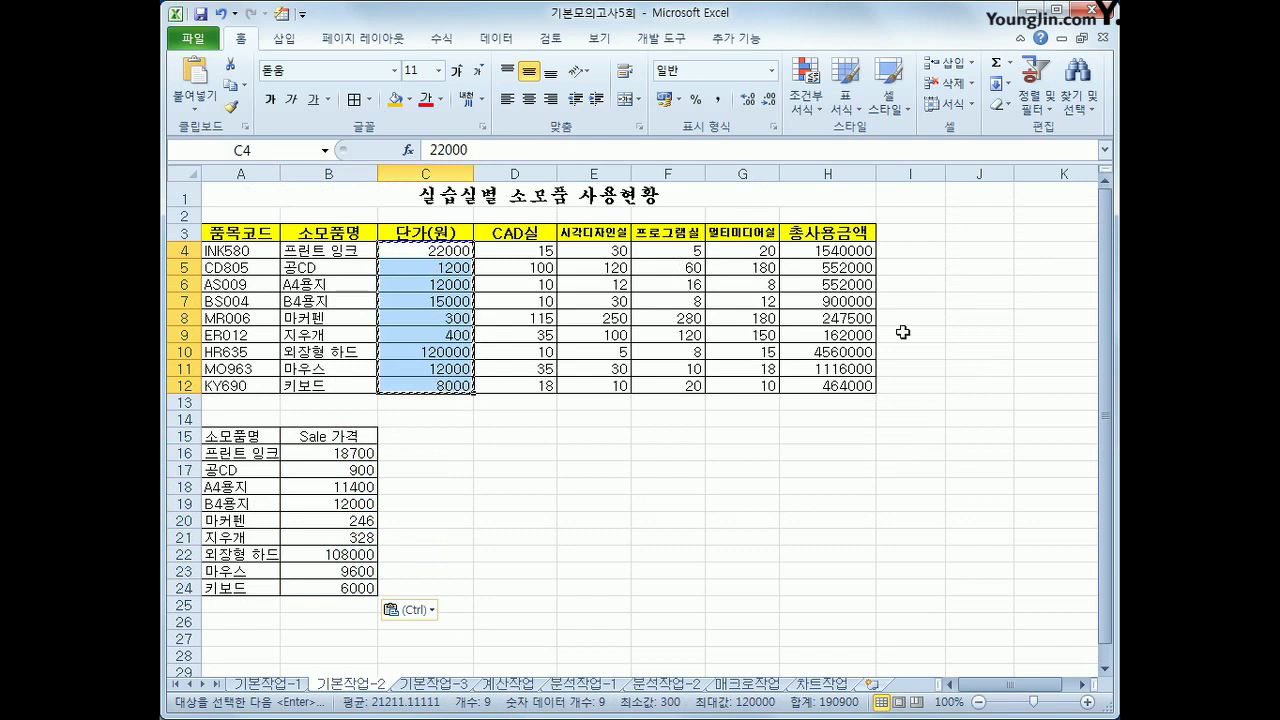
pyautogui.moveTo(799, 251); pyautogui.dragTo(821, 382)
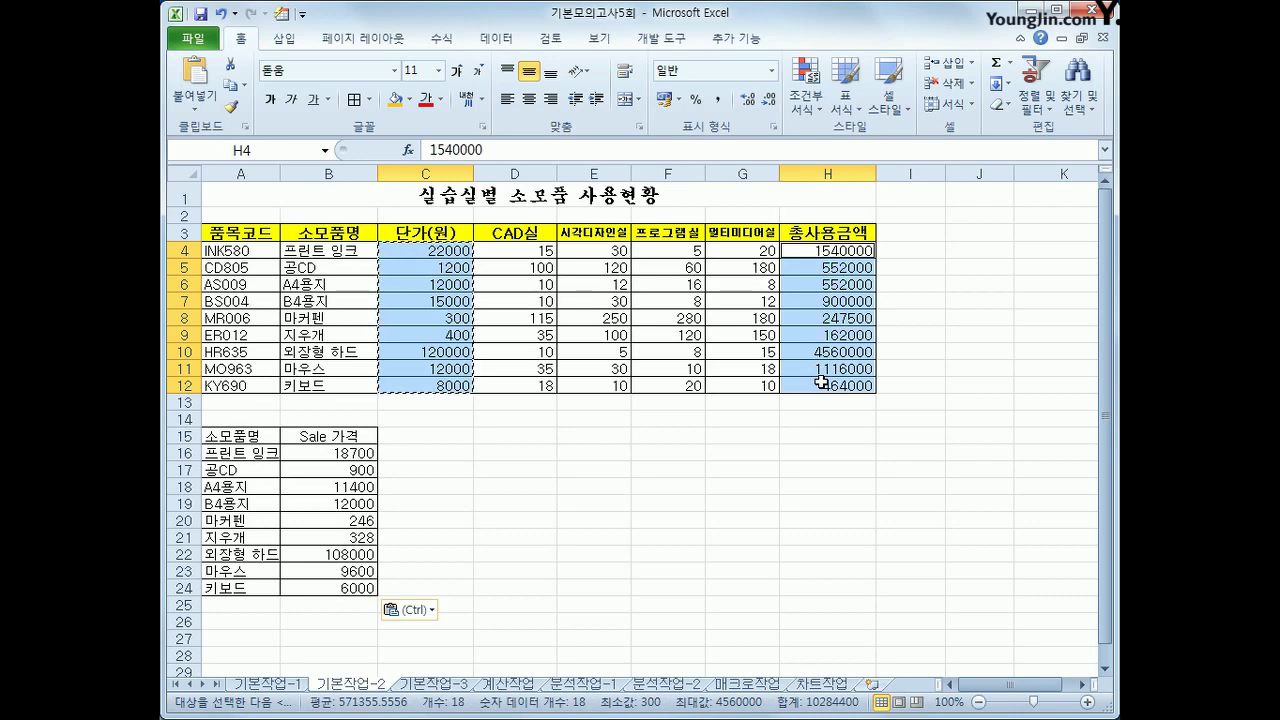
pyautogui.rightClick(809, 316)
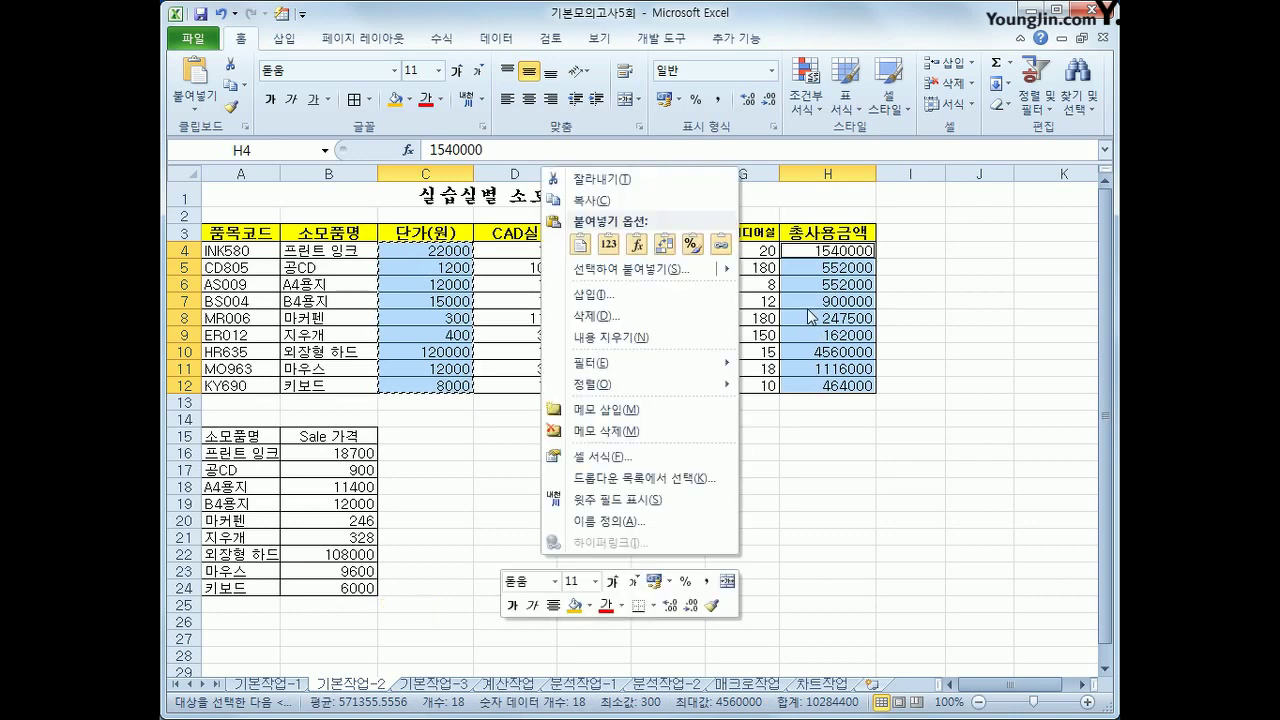
pyautogui.click(660, 458)
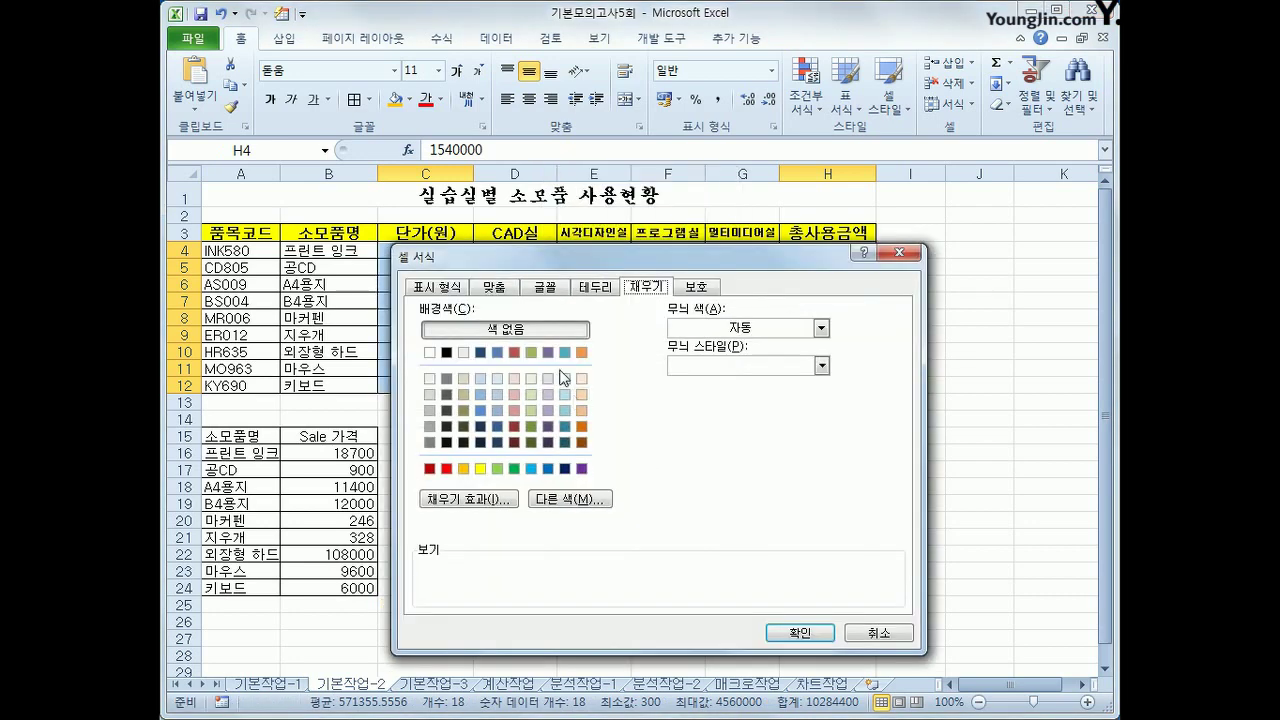
pyautogui.click(428, 287)
pyautogui.click(445, 449)
pyautogui.moveTo(586, 377); pyautogui.dragTo(481, 370)
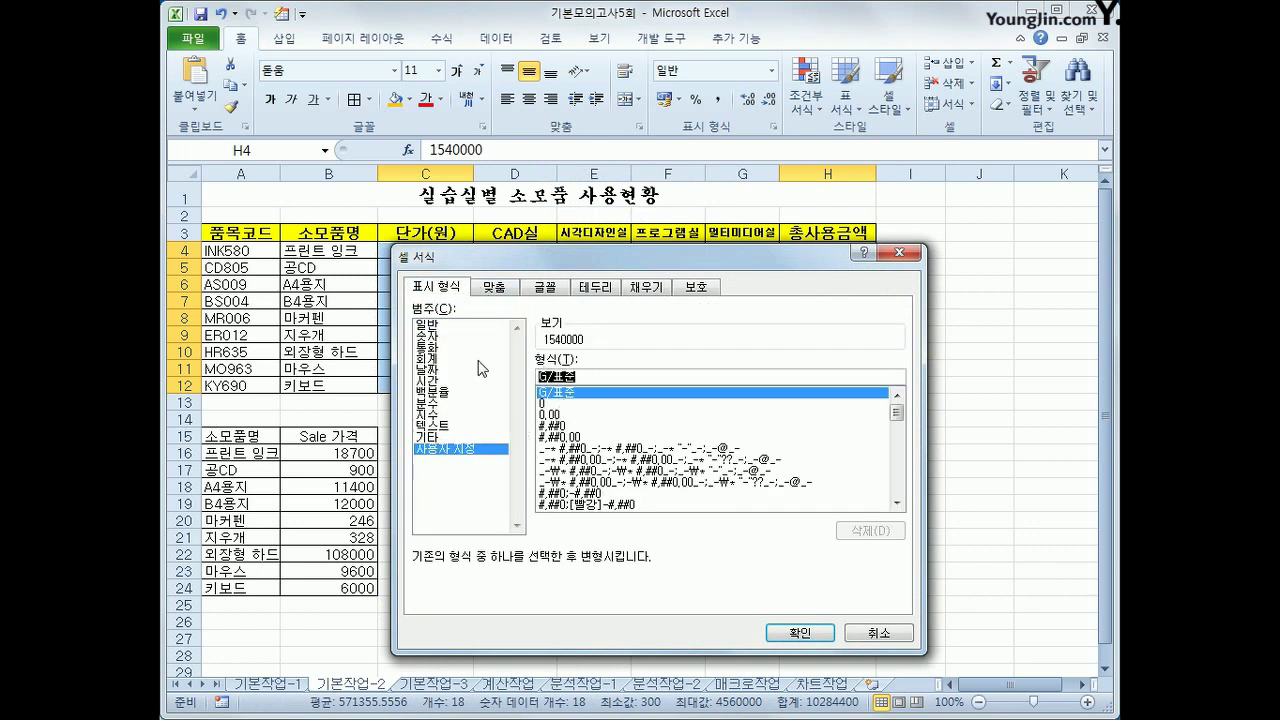
pyautogui.write('#,##0')
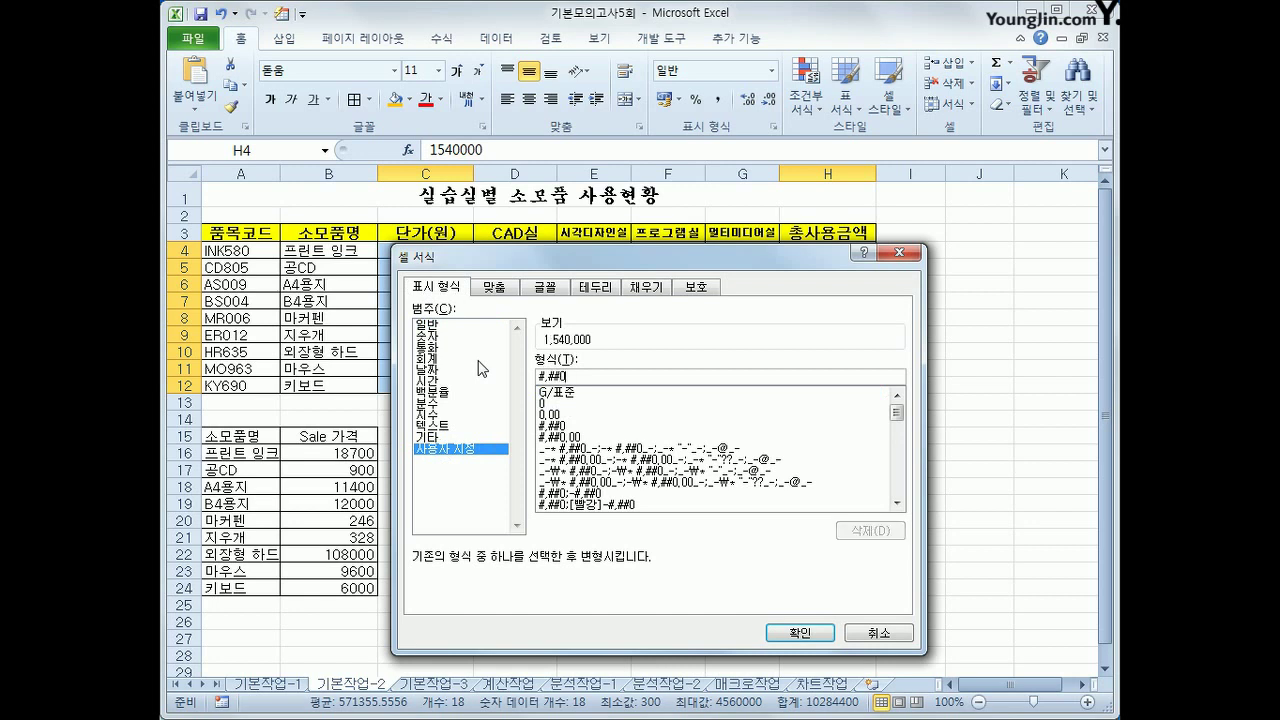
pyautogui.write('원')
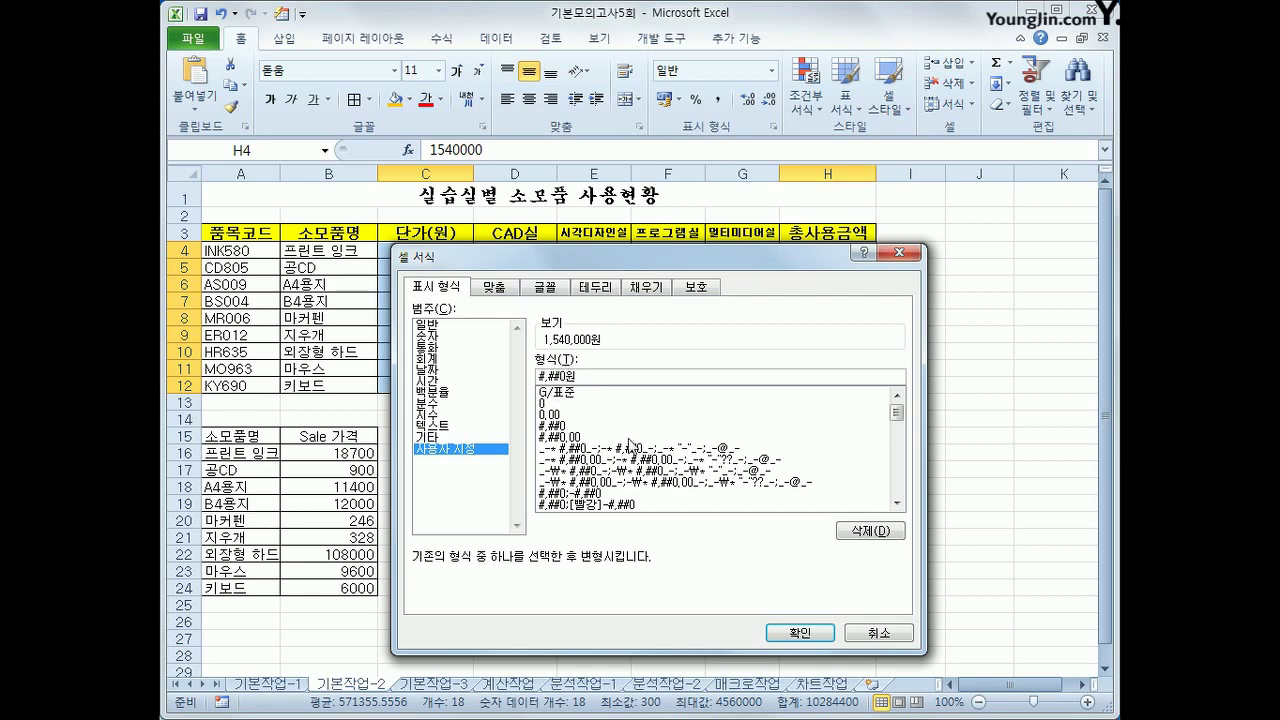
pyautogui.click(800, 632)
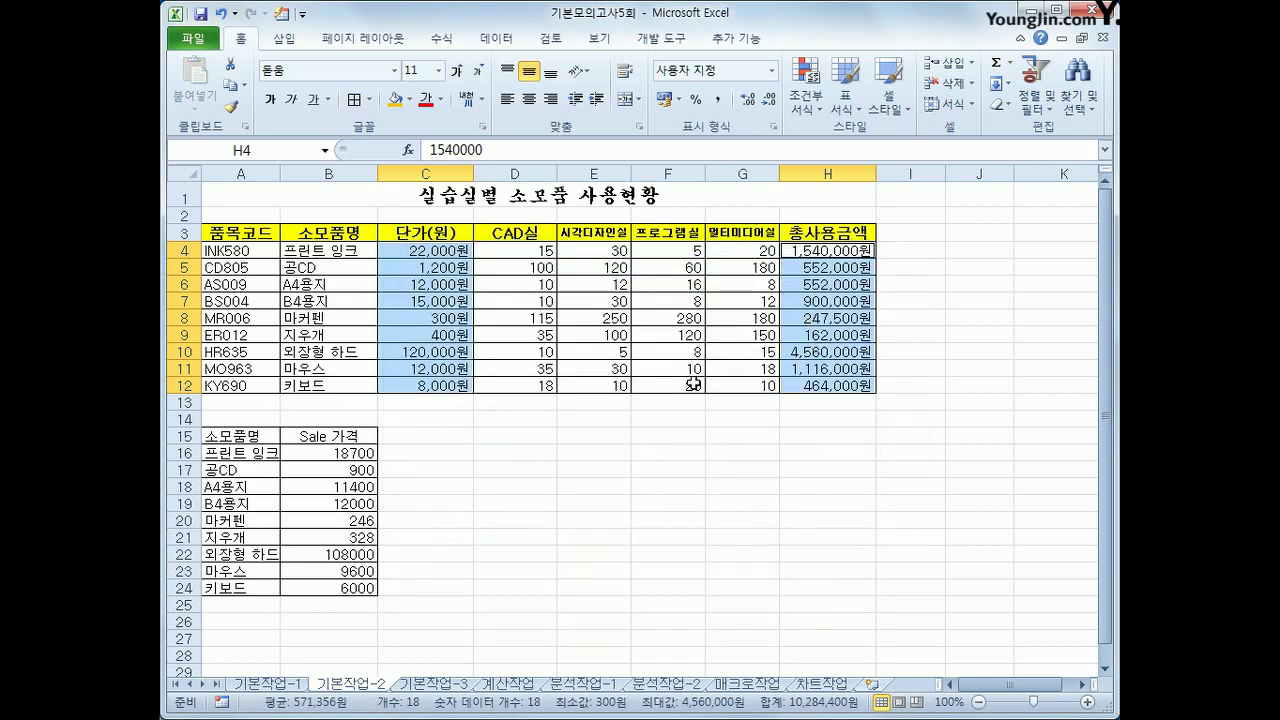
# - Insert a comment on cell H10 and replace its default text with 가장 큰 지출항목
pyautogui.click(812, 352)
pyautogui.rightClick(812, 352)
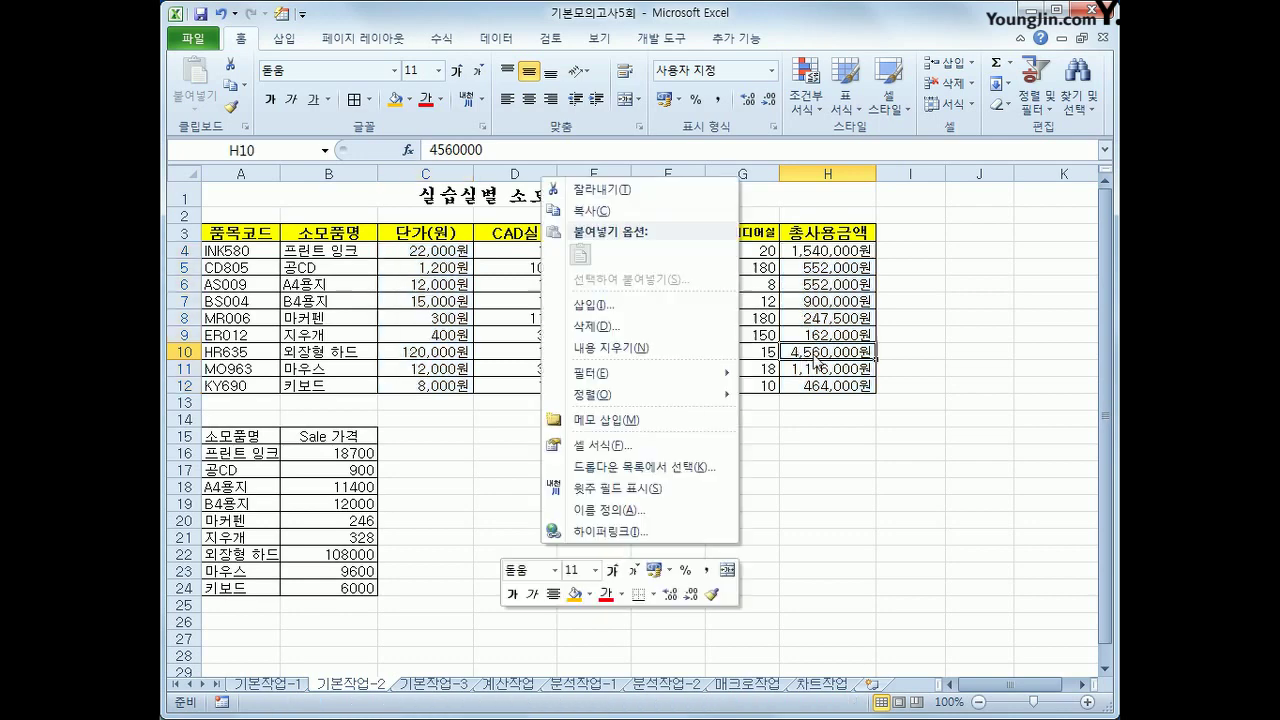
pyautogui.click(586, 420)
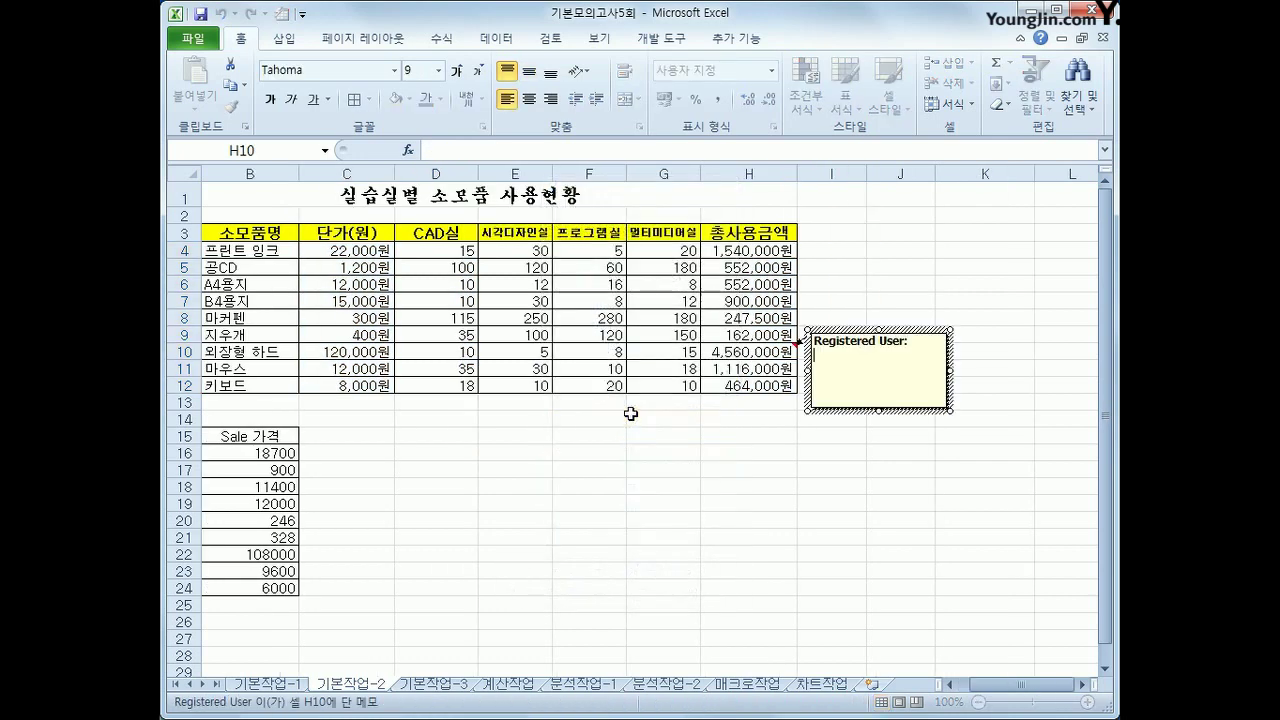
pyautogui.hotkey('ctrl', 'a')
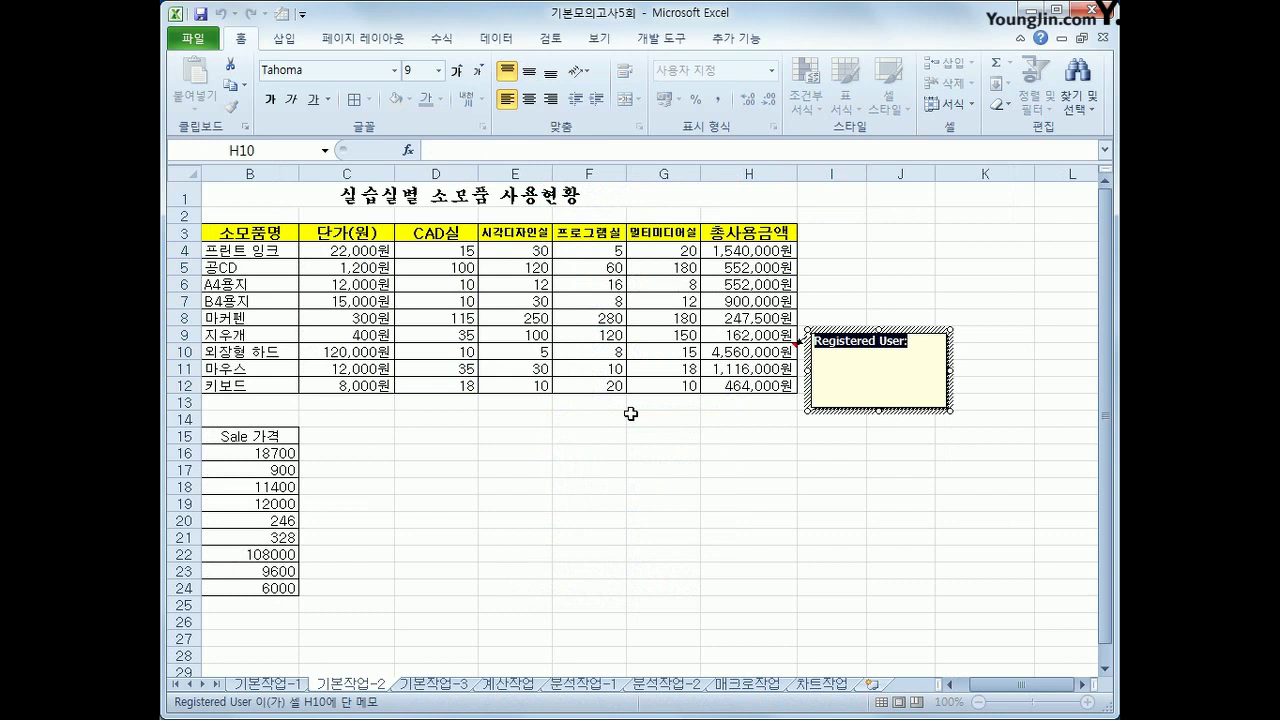
pyautogui.write('가장 큰 ')
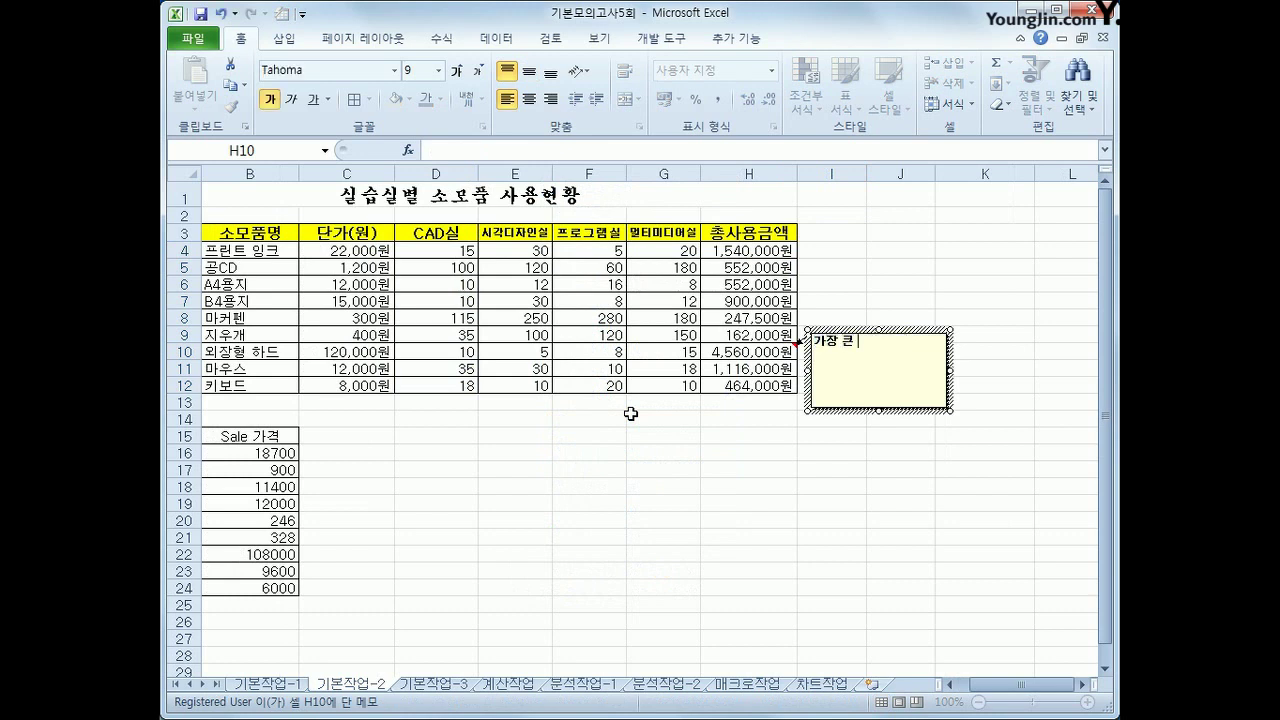
pyautogui.write('지출항목')
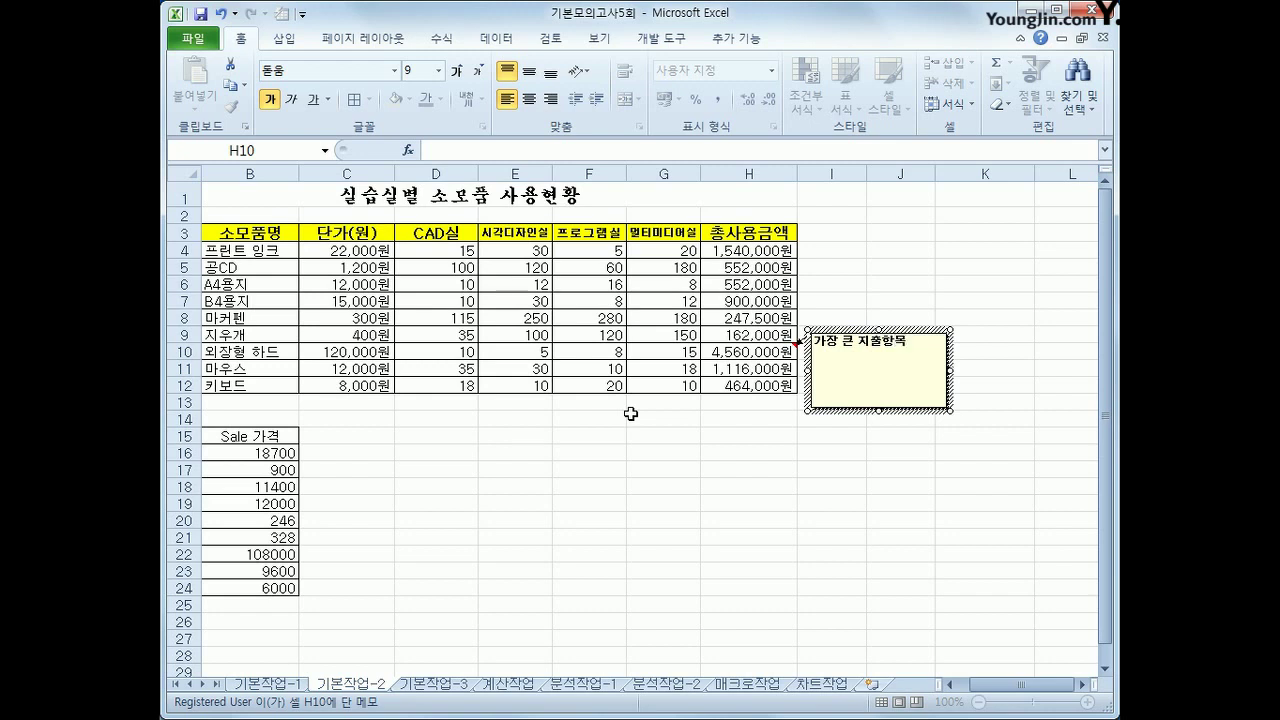
pyautogui.click(738, 366)
# - Set the comment on cell H10 to stay always displayed
pyautogui.click(741, 349)
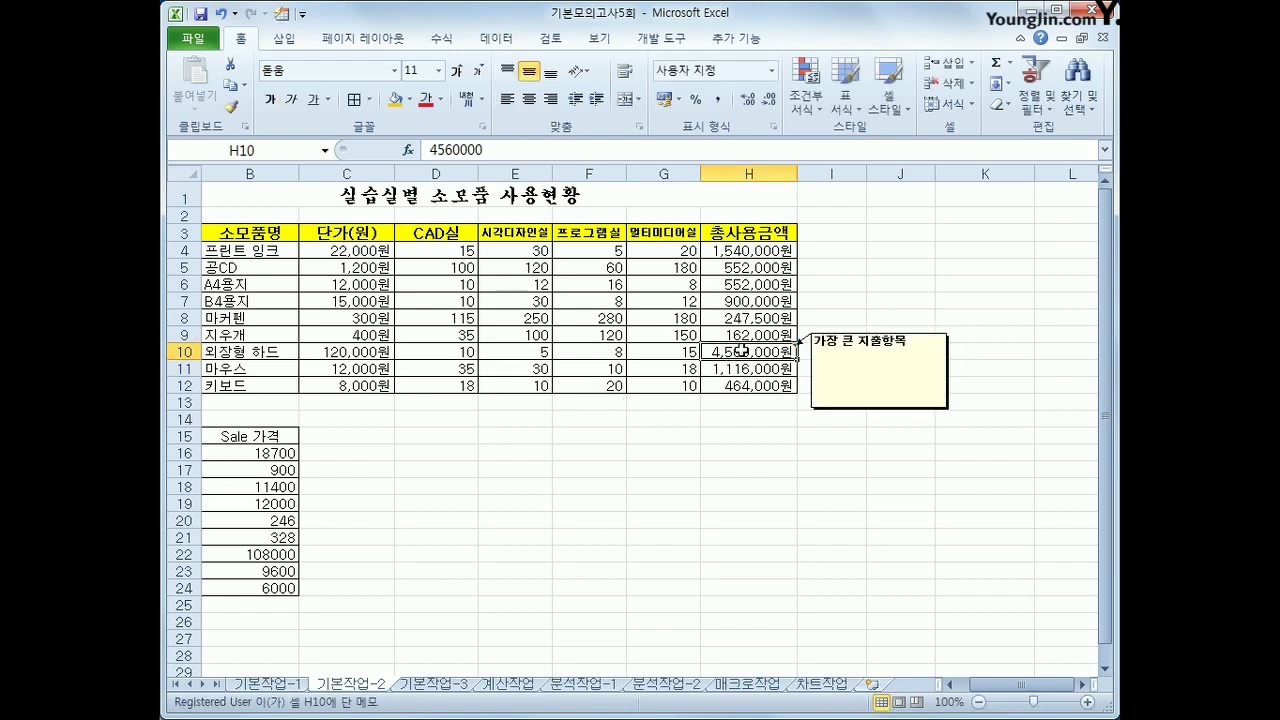
pyautogui.rightClick(741, 349)
pyautogui.click(665, 441)
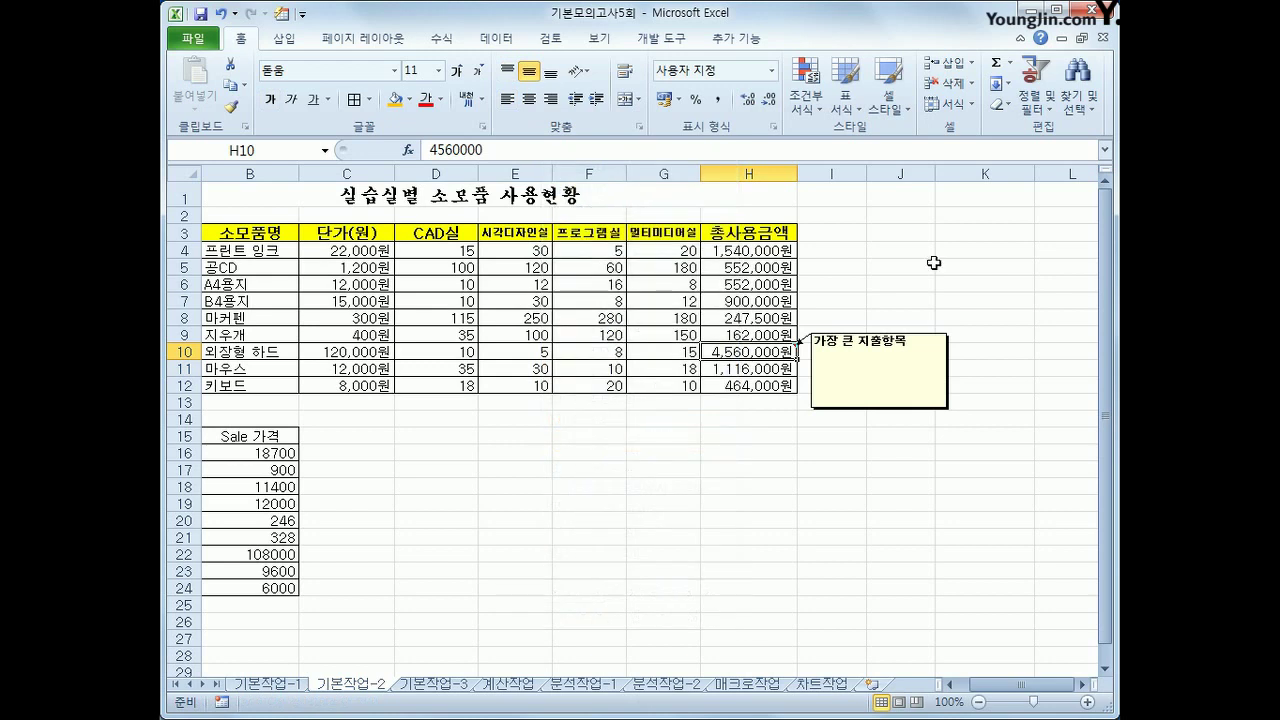
# - Turn on automatic sizing (자동 크기) in the alignment format of the H10 comment box
pyautogui.click(877, 332)
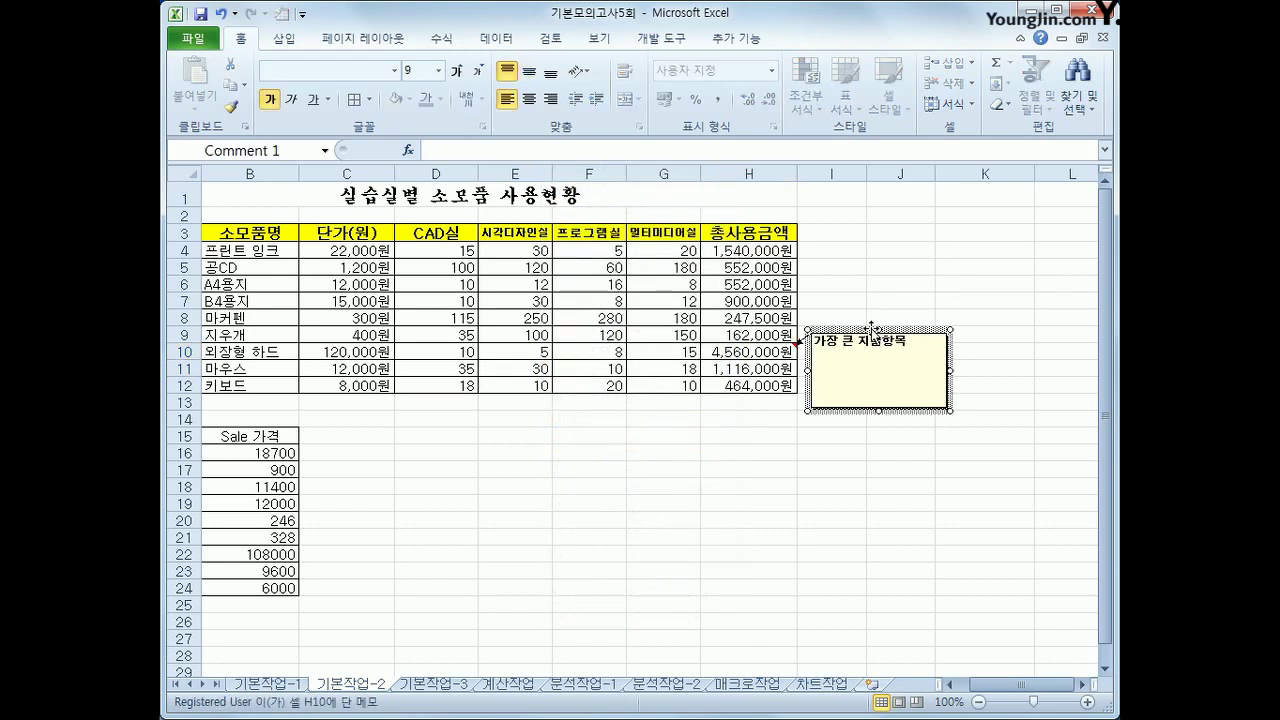
pyautogui.rightClick(877, 328)
pyautogui.click(700, 460)
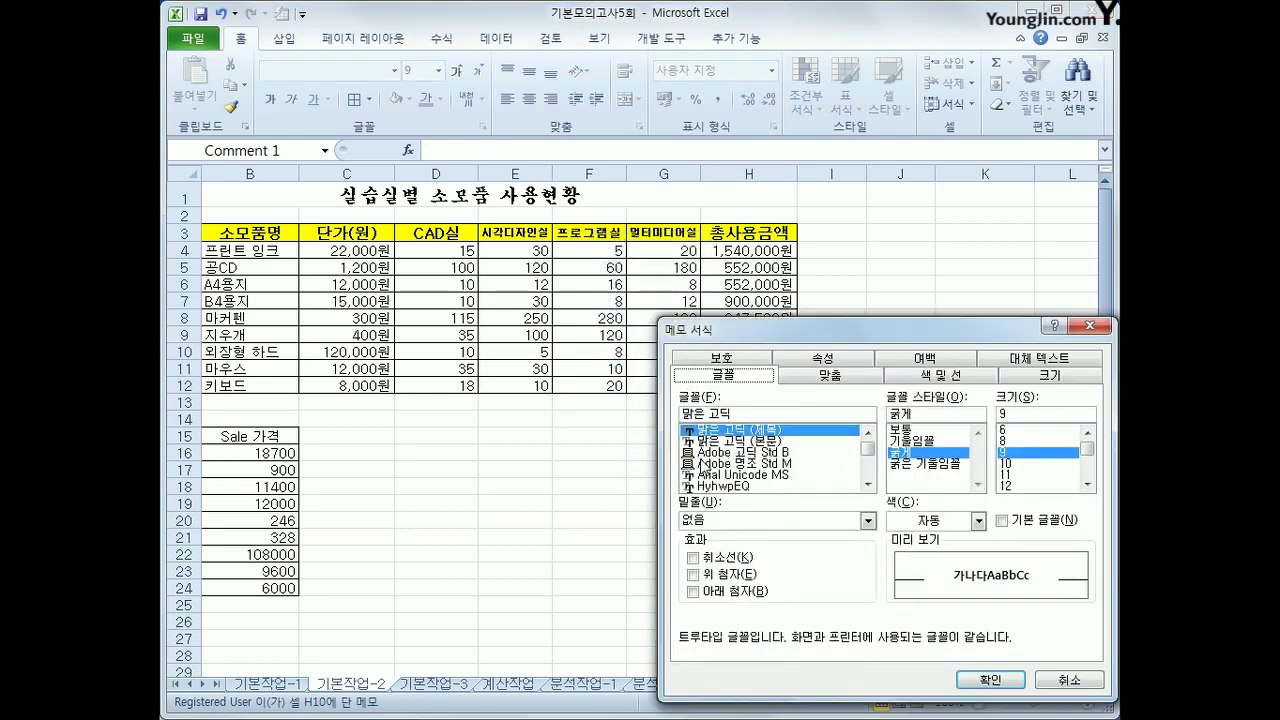
pyautogui.moveTo(911, 331); pyautogui.dragTo(484, 200)
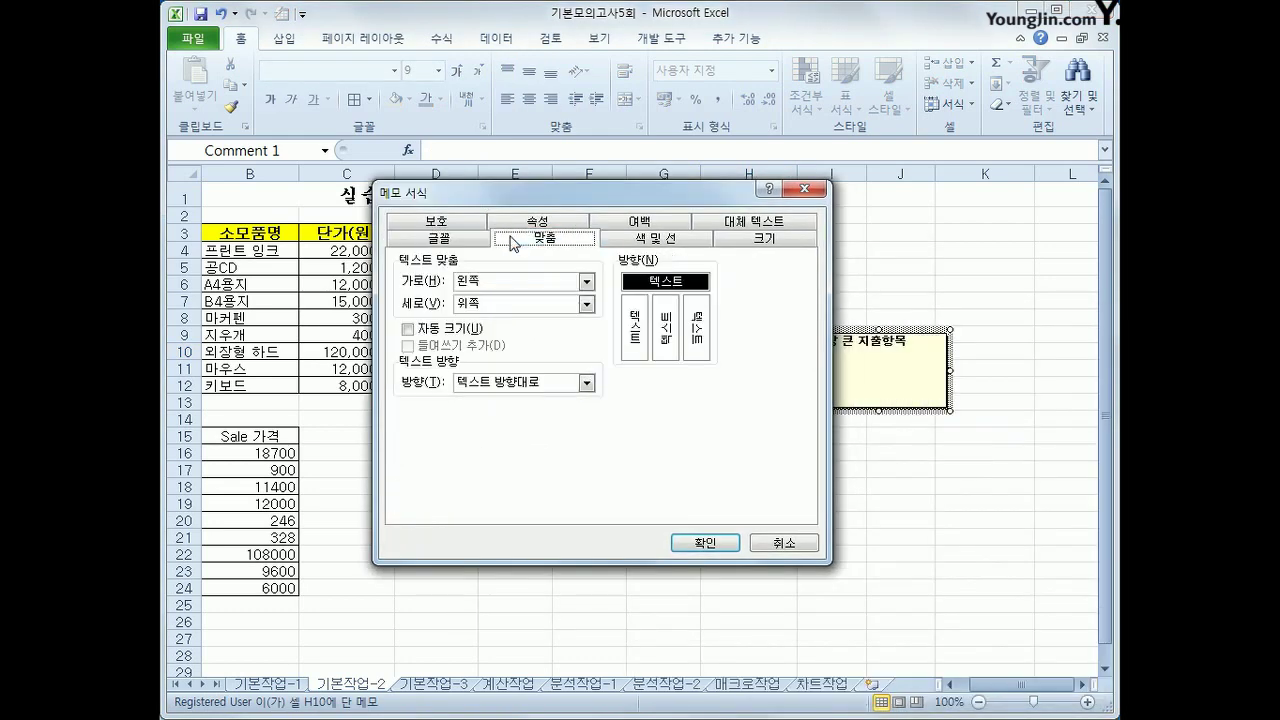
pyautogui.click(463, 333)
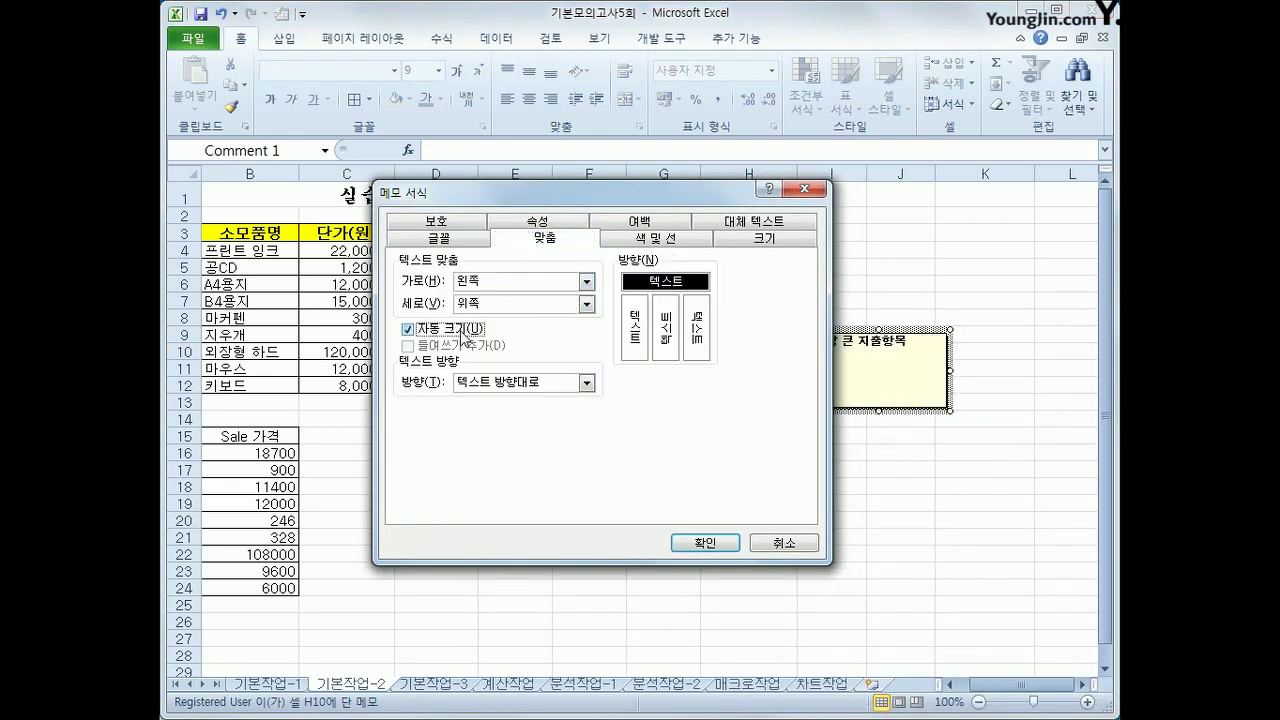
pyautogui.click(702, 542)
pyautogui.click(980, 536)
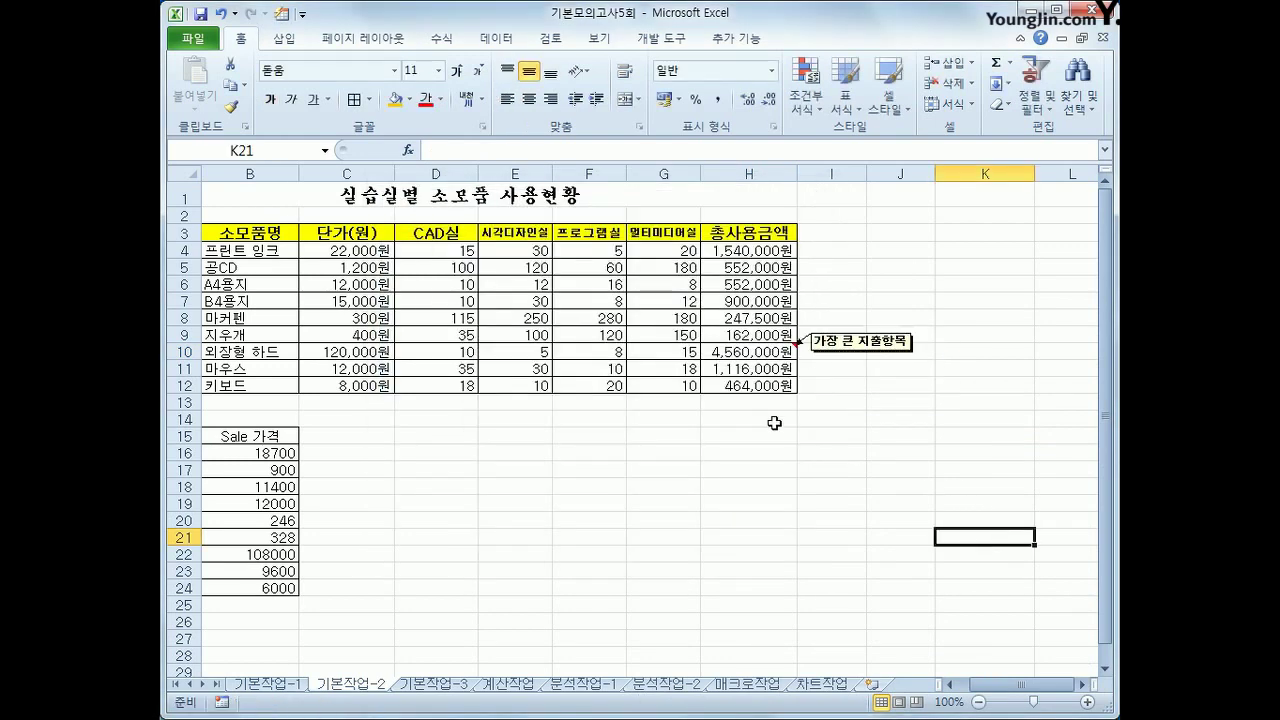
pyautogui.click(768, 353)
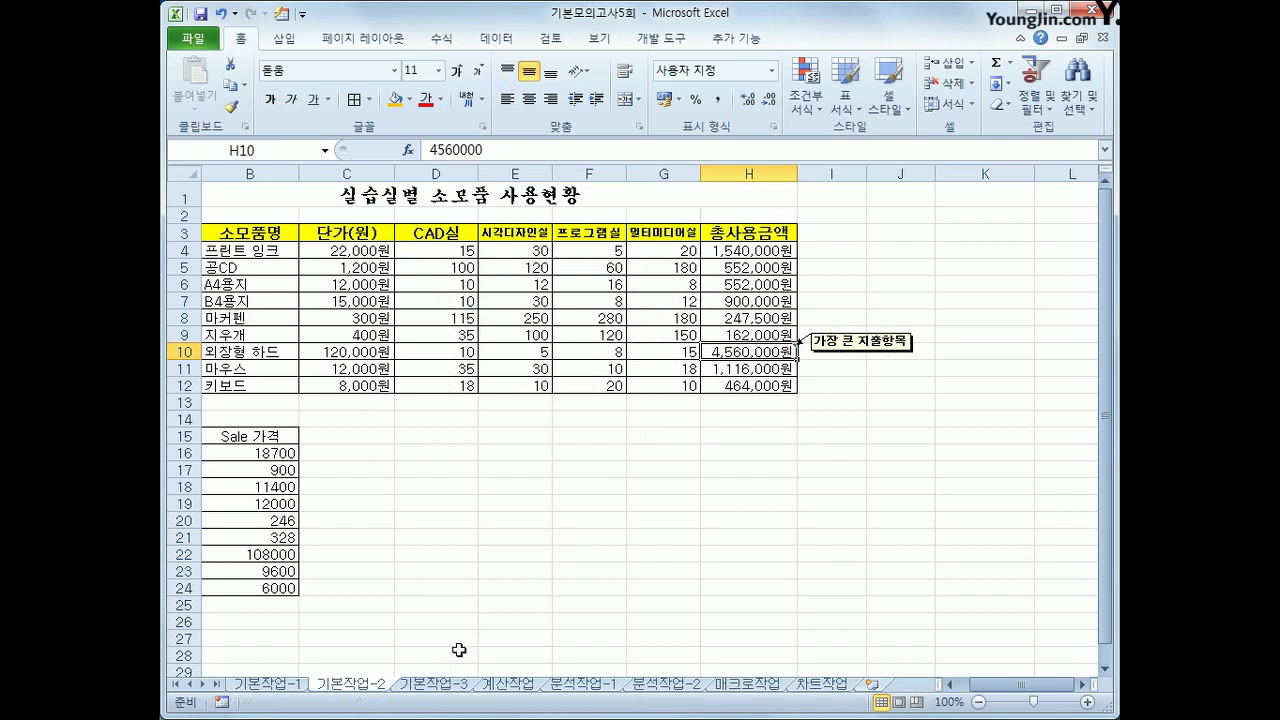
# - On sheet 기본작업-3, start a new formula-based conditional formatting rule for the range A3:E12
pyautogui.click(438, 685)
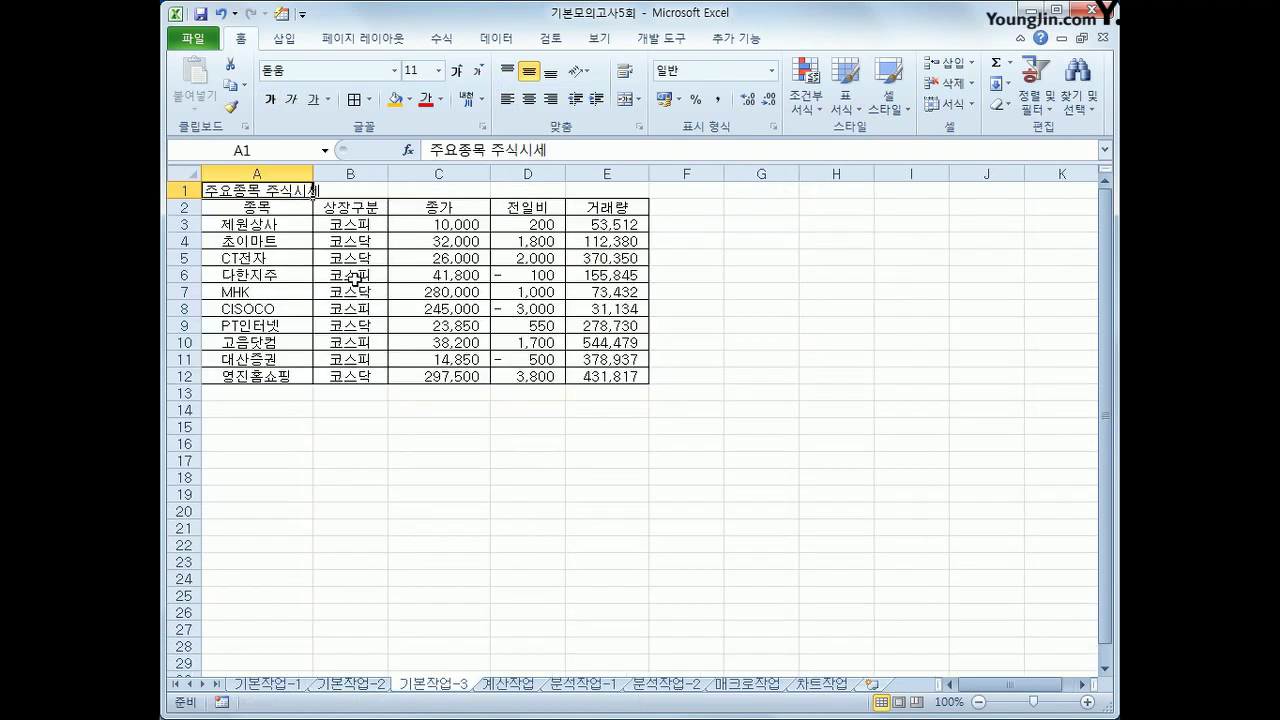
pyautogui.moveTo(285, 224); pyautogui.dragTo(601, 375)
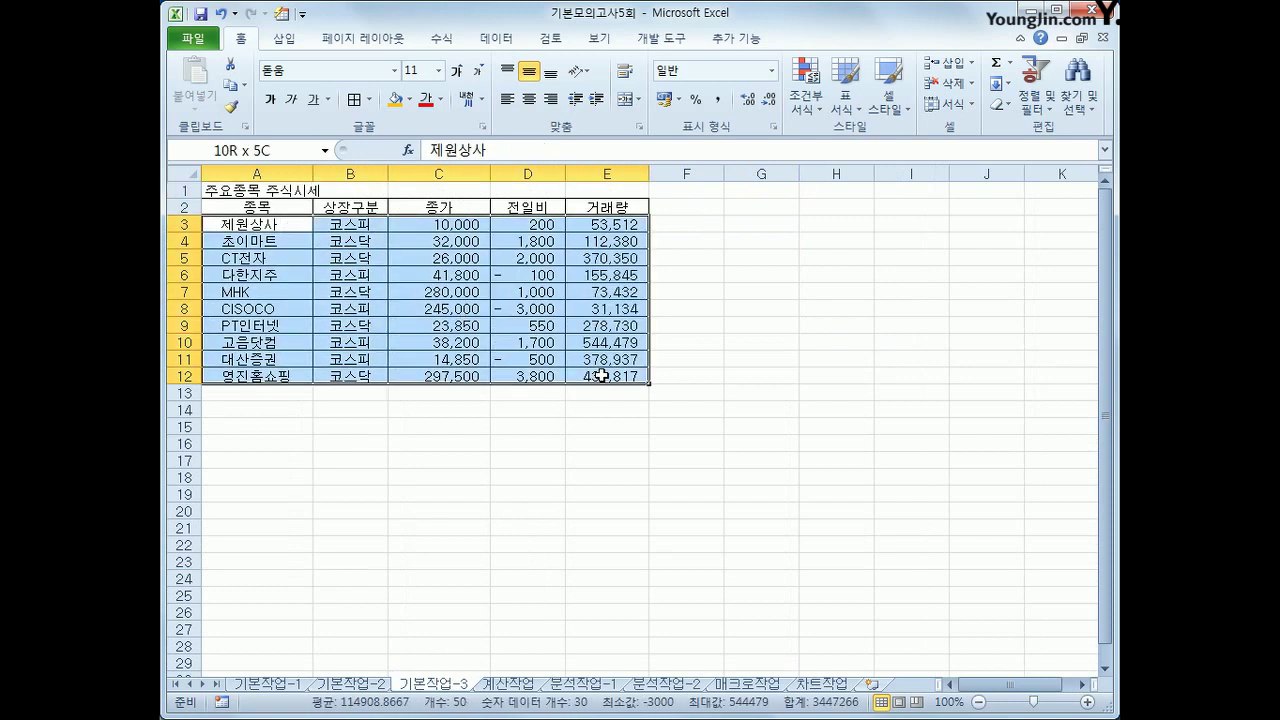
pyautogui.moveTo(601, 375); pyautogui.dragTo(601, 375)
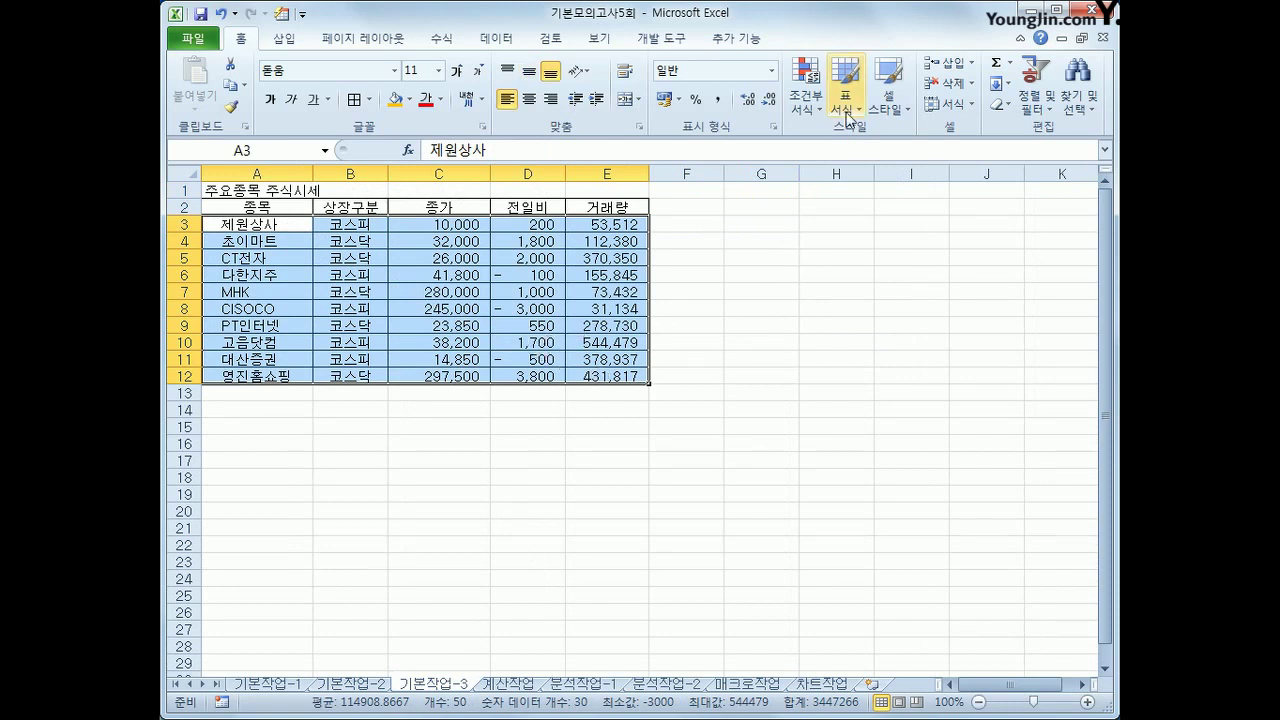
pyautogui.click(803, 110)
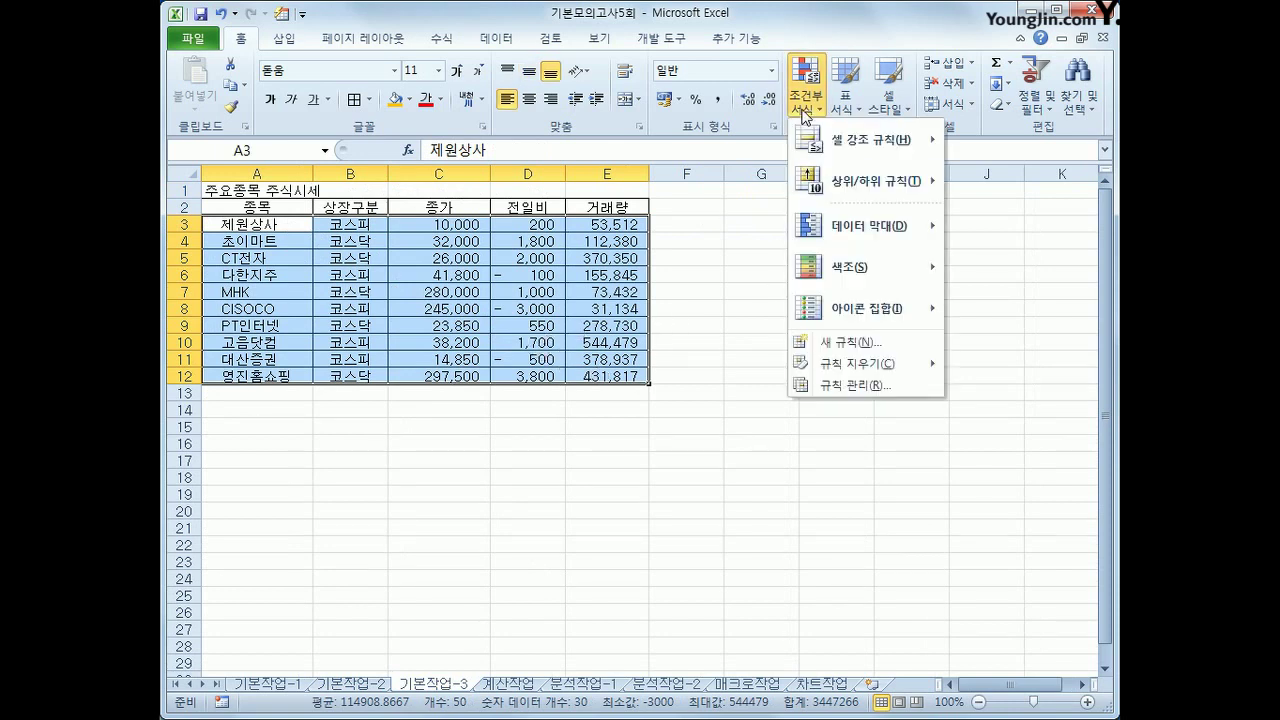
pyautogui.click(867, 346)
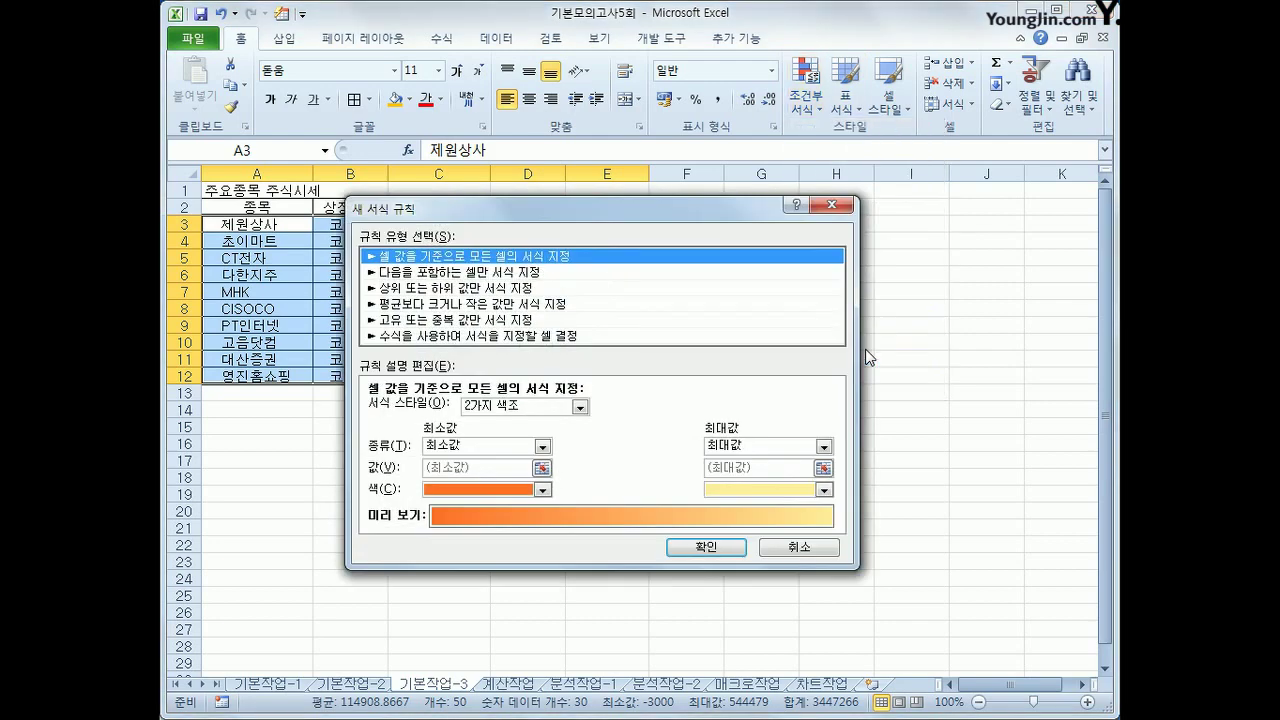
pyautogui.moveTo(572, 222); pyautogui.dragTo(751, 185)
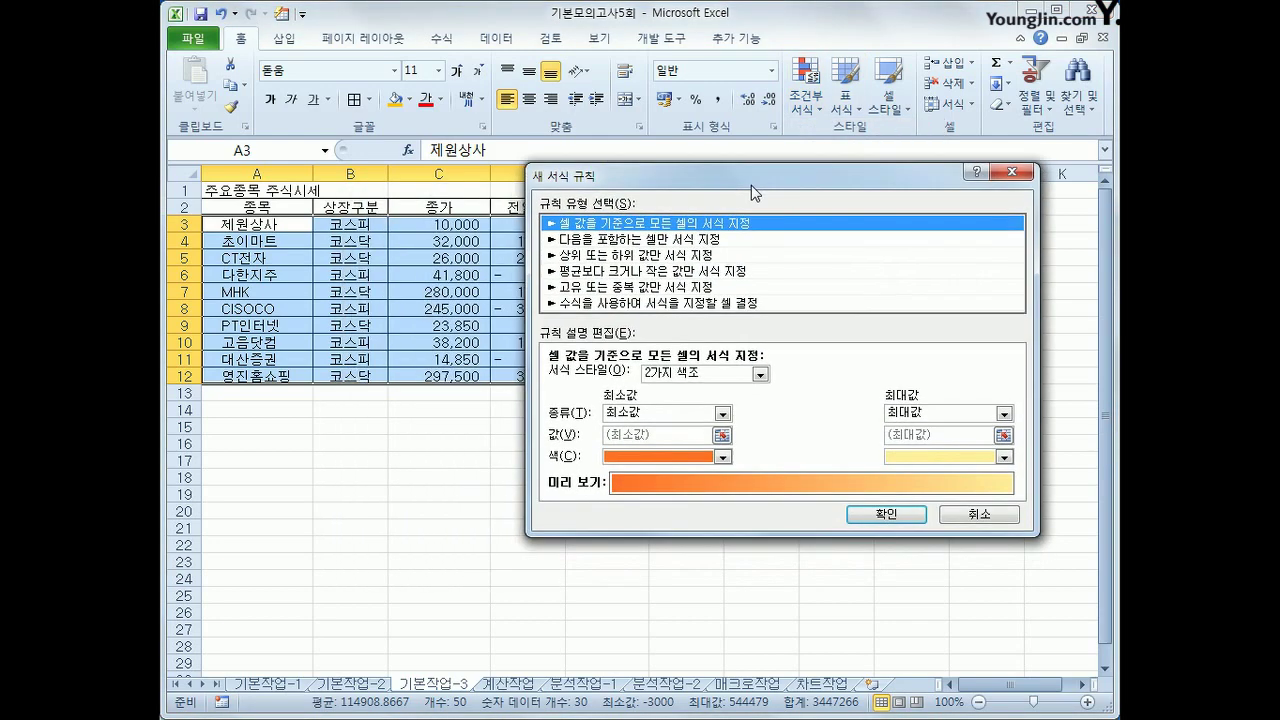
pyautogui.click(694, 297)
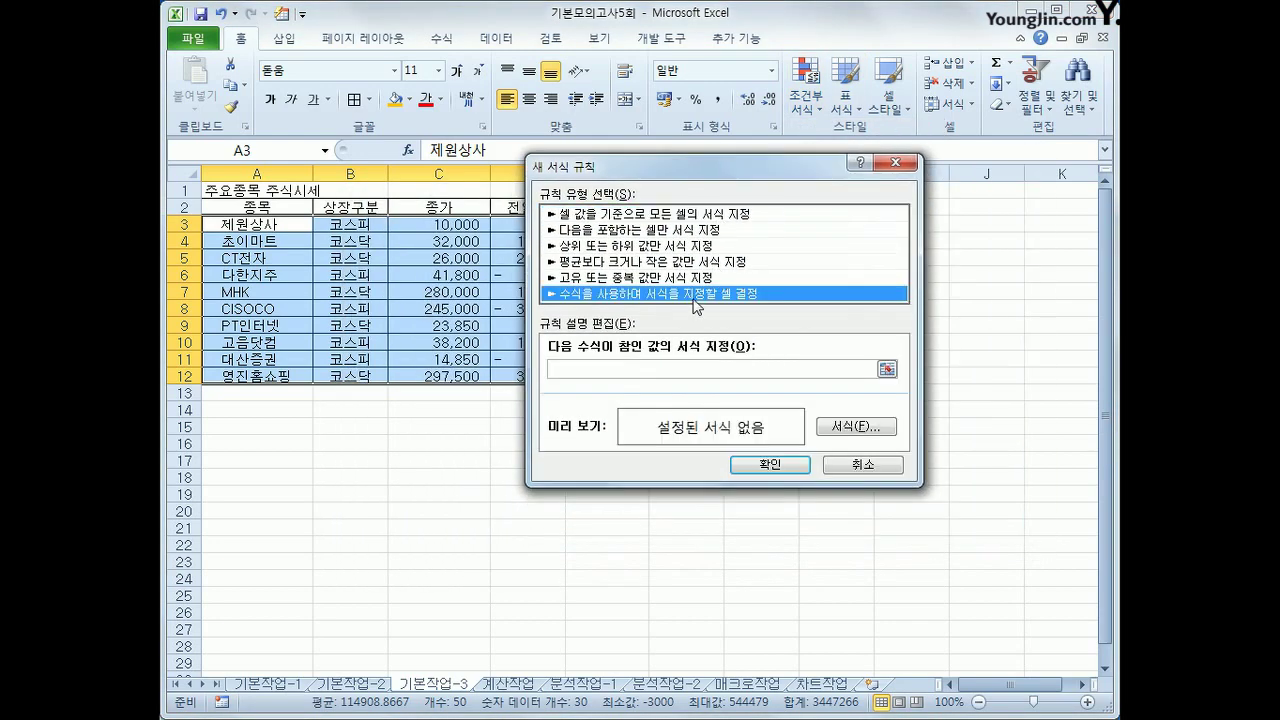
# - Enter =$D3<0 as the conditional formatting rule's formula, fixing only the column of the D3 reference
pyautogui.click(656, 370)
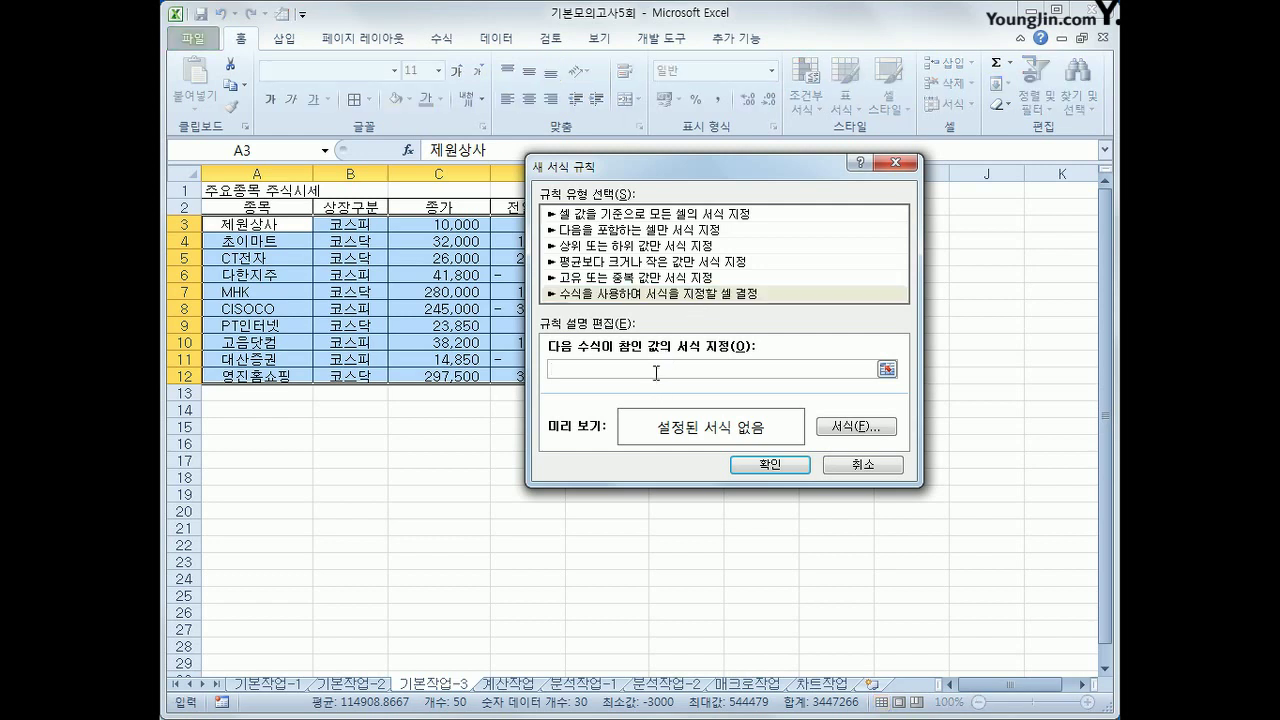
pyautogui.write('ㅋ')
pyautogui.moveTo(660, 167); pyautogui.dragTo(758, 178)
pyautogui.click(548, 226)
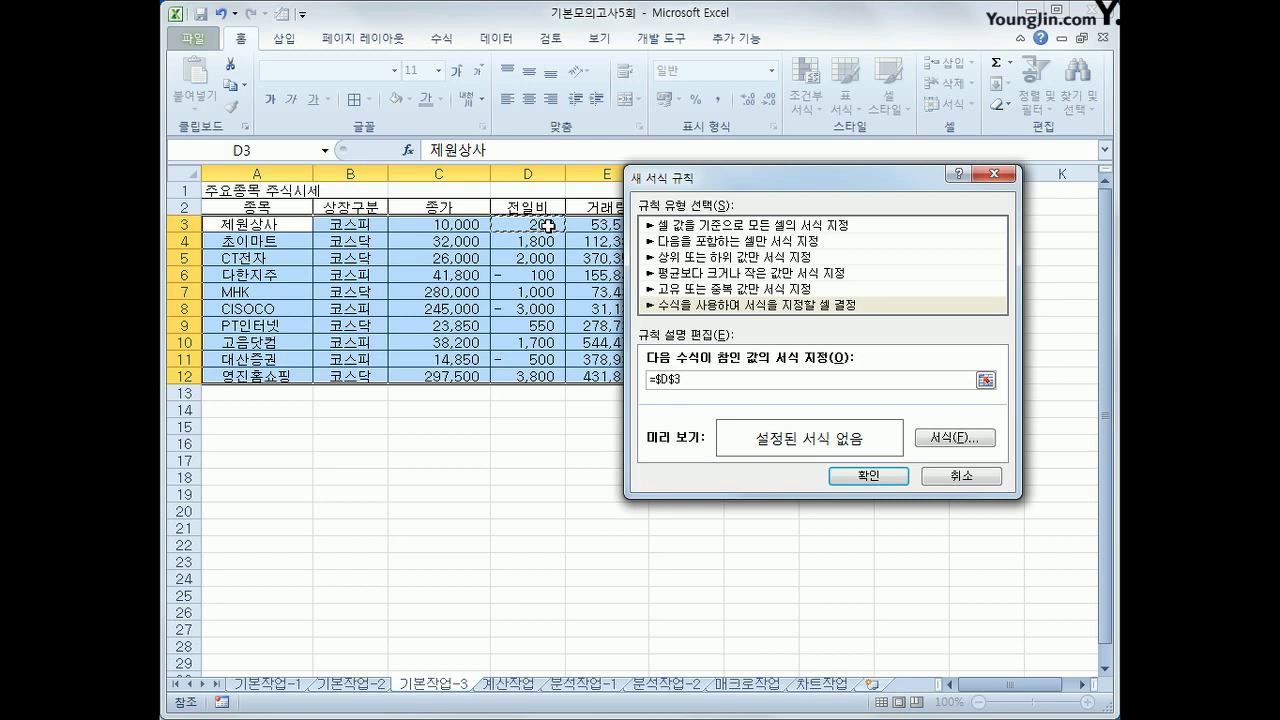
pyautogui.press('F4')
pyautogui.press('F4')
pyautogui.write('<0')
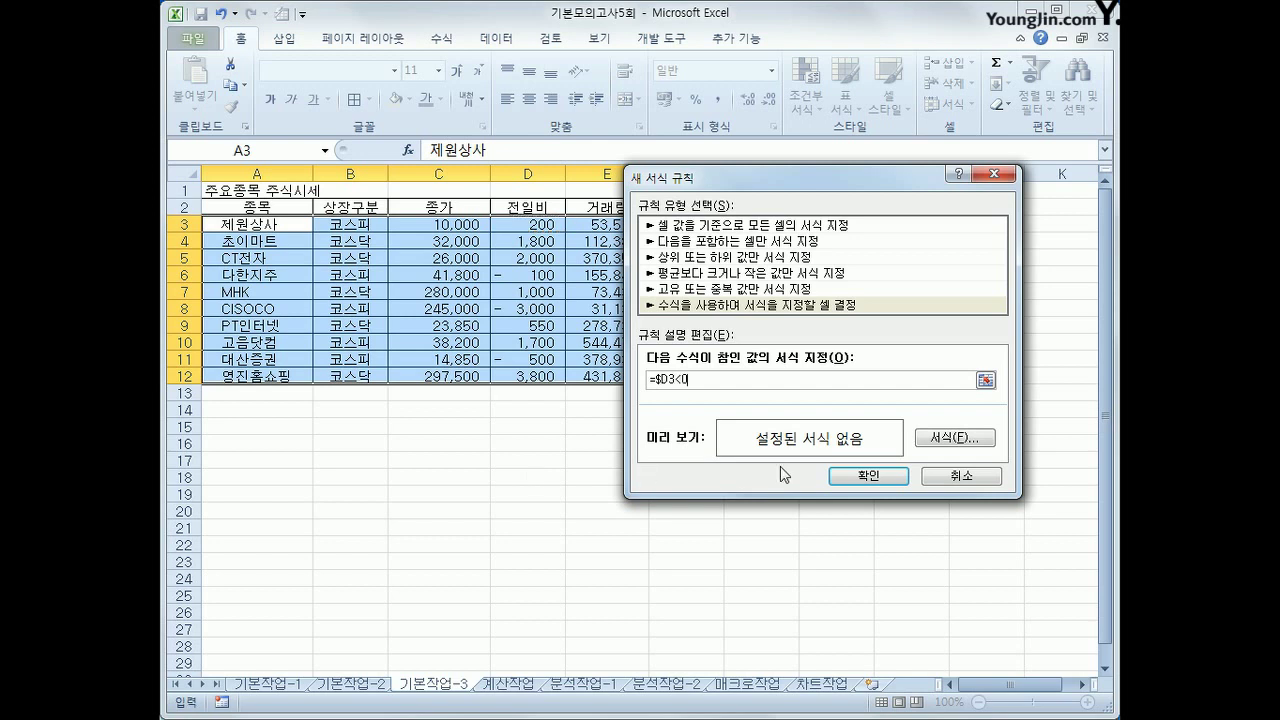
# - Set the negative-change rule's font colour to standard red and apply the rule to A3:E12
pyautogui.click(955, 438)
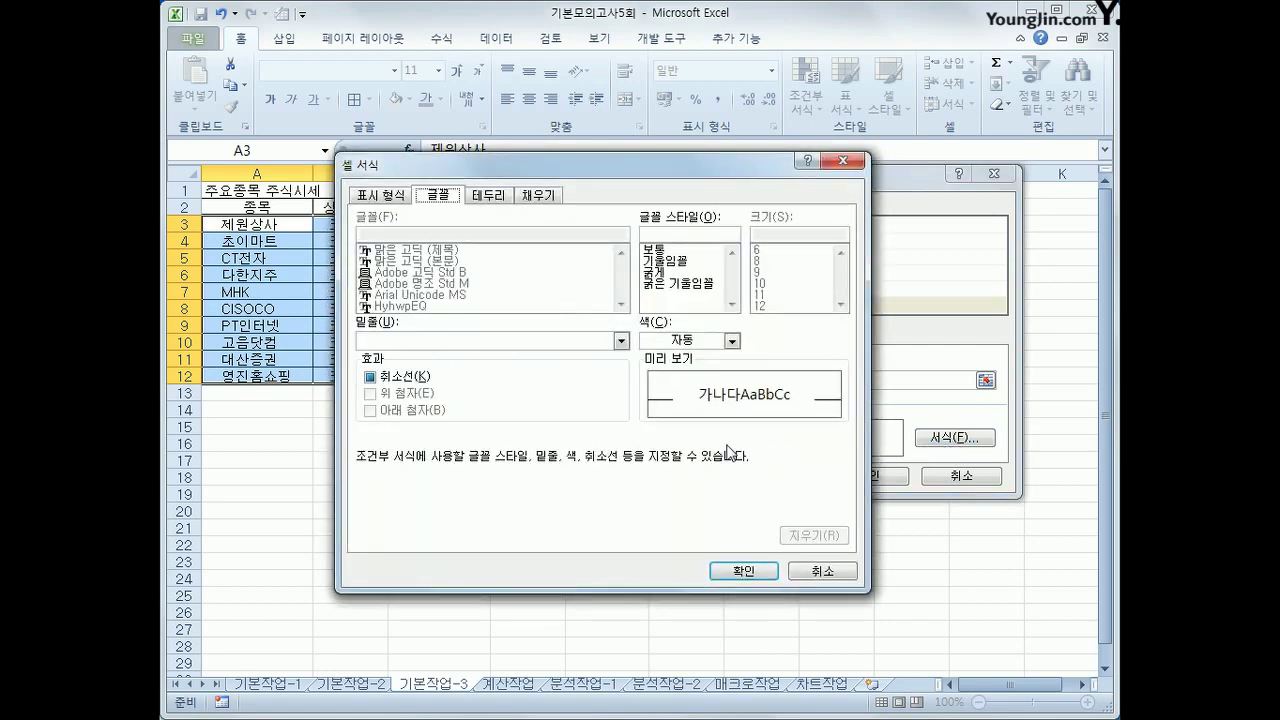
pyautogui.click(704, 346)
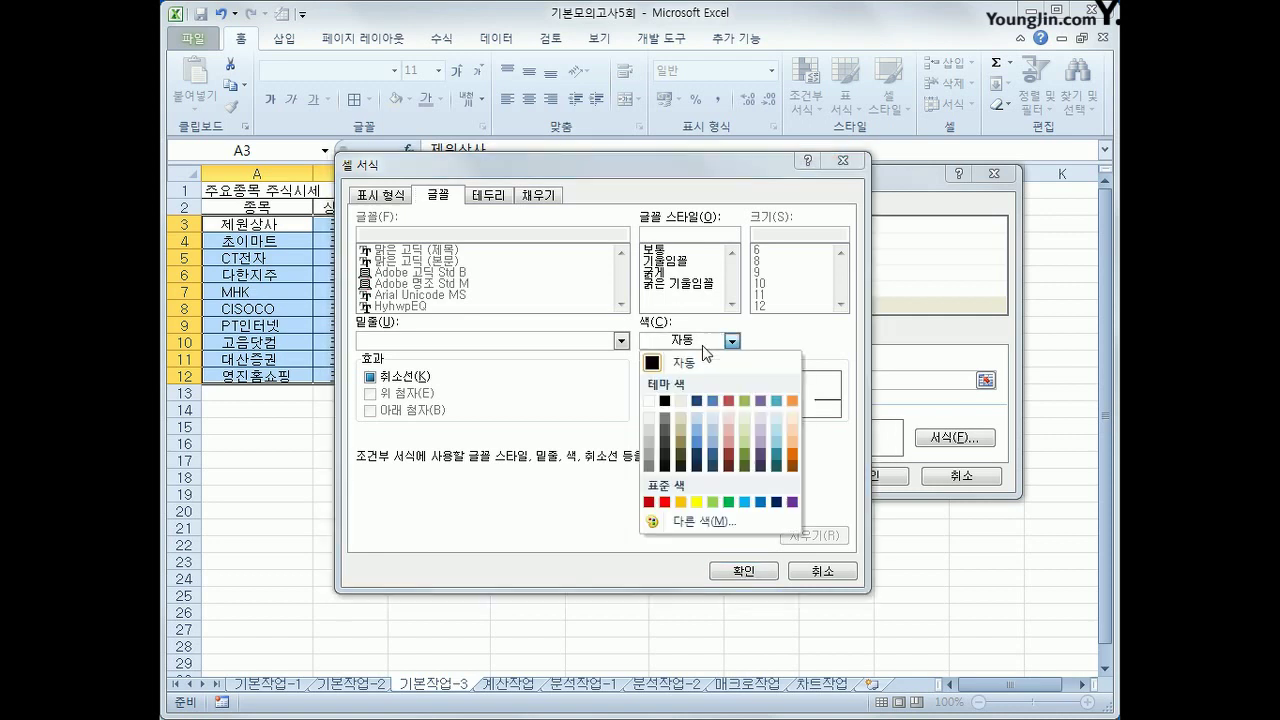
pyautogui.click(665, 502)
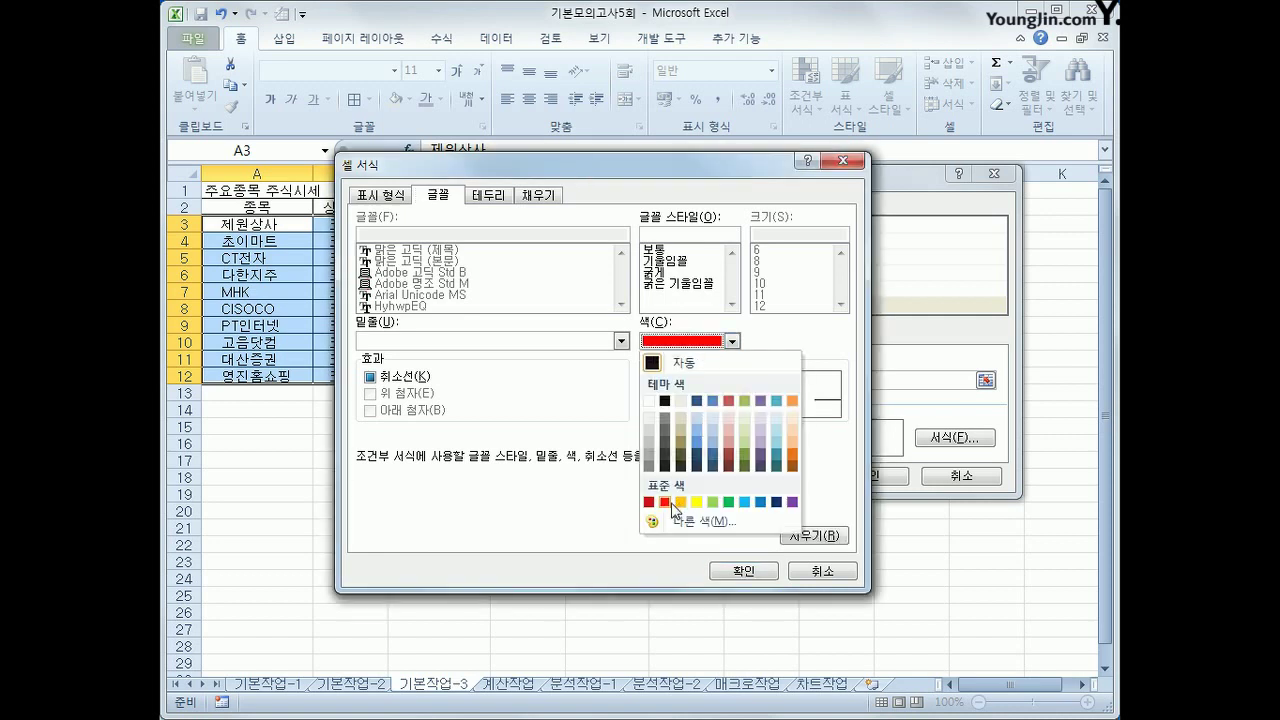
pyautogui.click(742, 570)
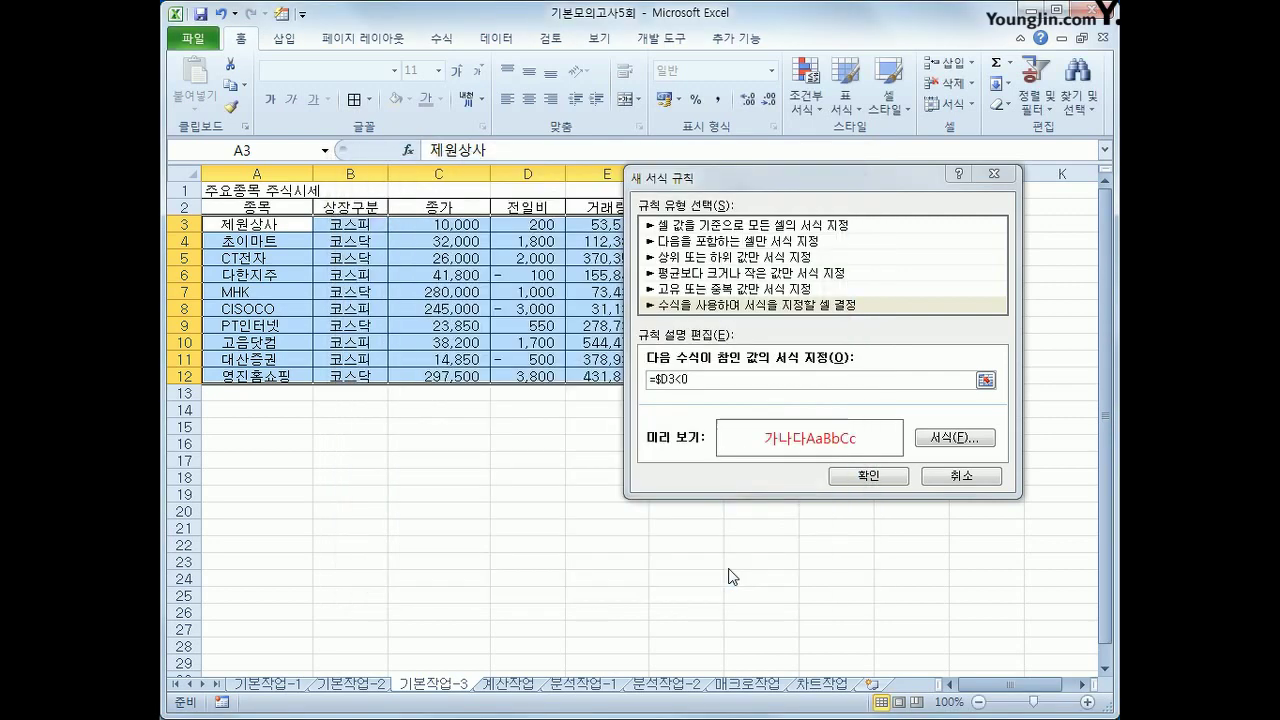
pyautogui.click(868, 476)
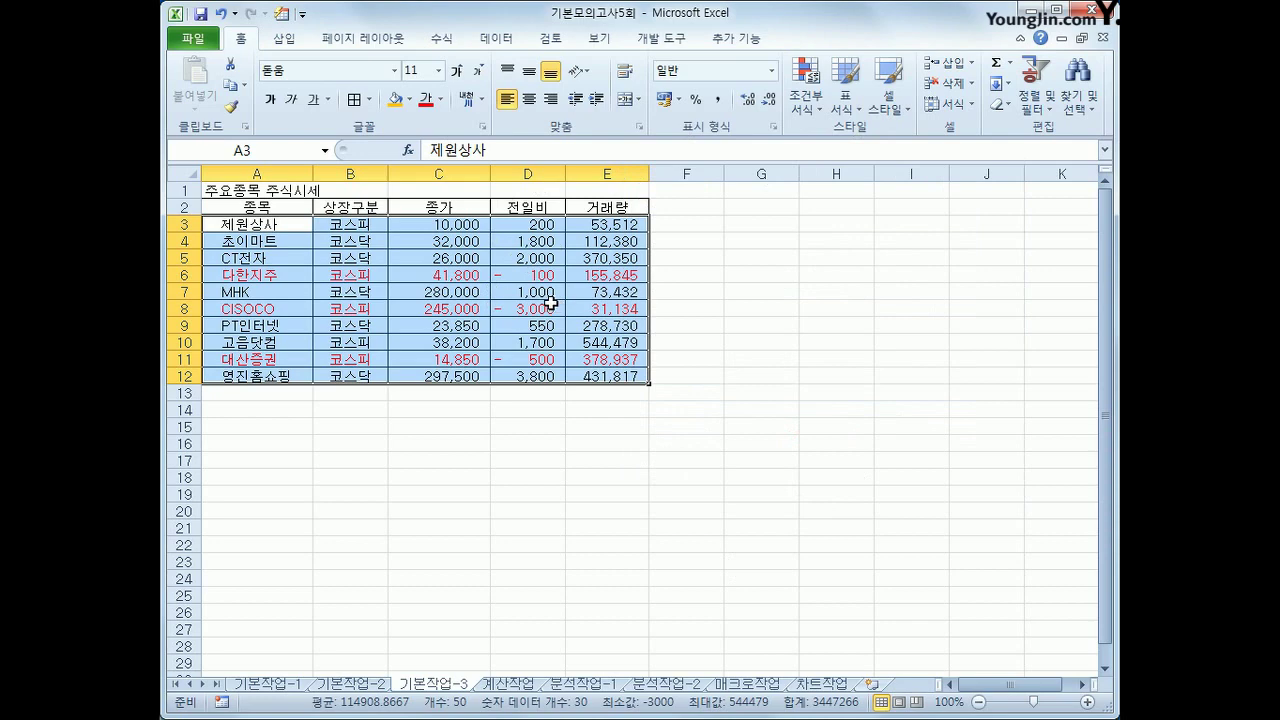
# - Start a second conditional formatting rule for A3:E12 that uses a formula to determine which cells to format
pyautogui.click(786, 106)
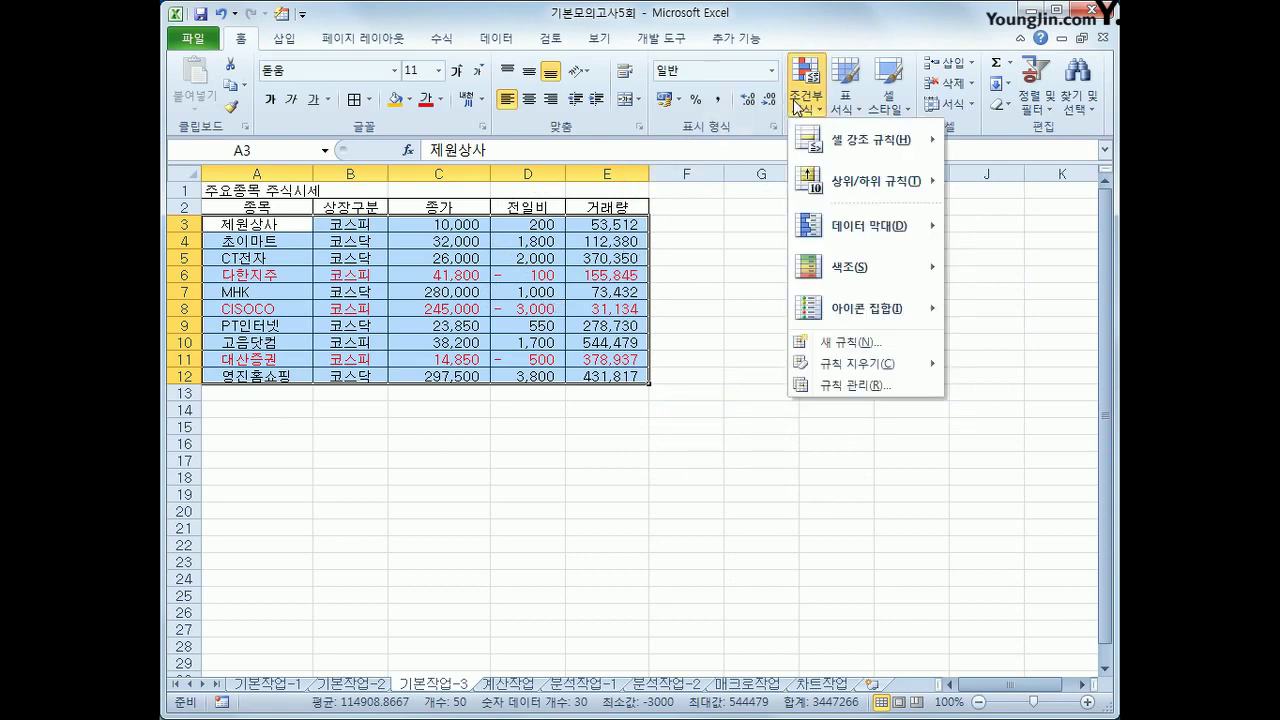
pyautogui.click(850, 331)
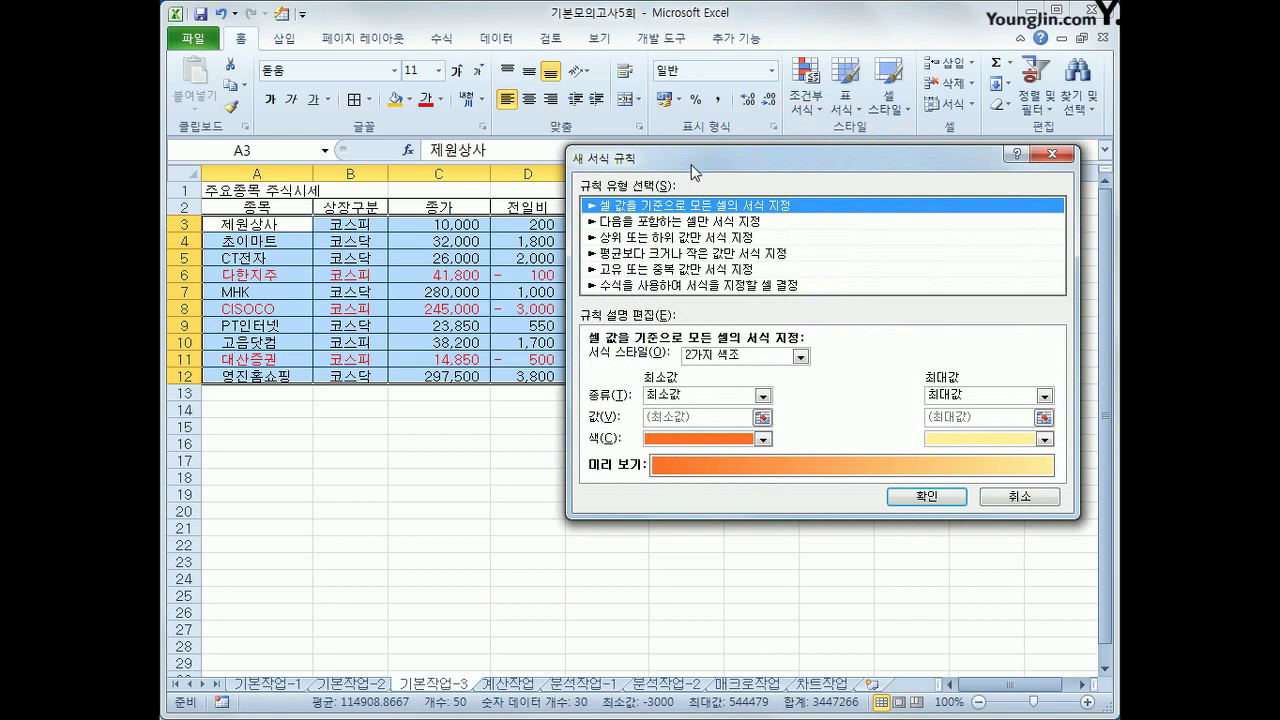
pyautogui.moveTo(691, 164); pyautogui.dragTo(626, 204)
pyautogui.click(656, 326)
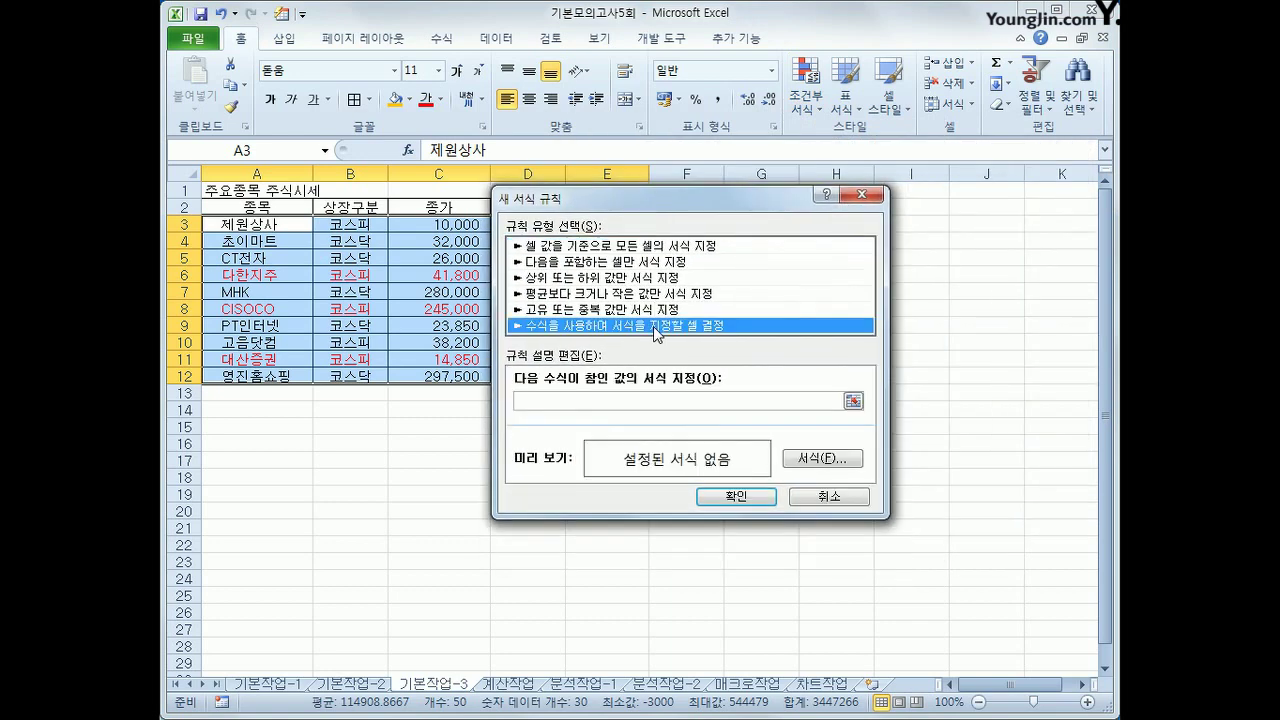
# - Enter =$D3>=2000 as the second rule's formula, fixing only the column of the D3 reference
pyautogui.click(629, 400)
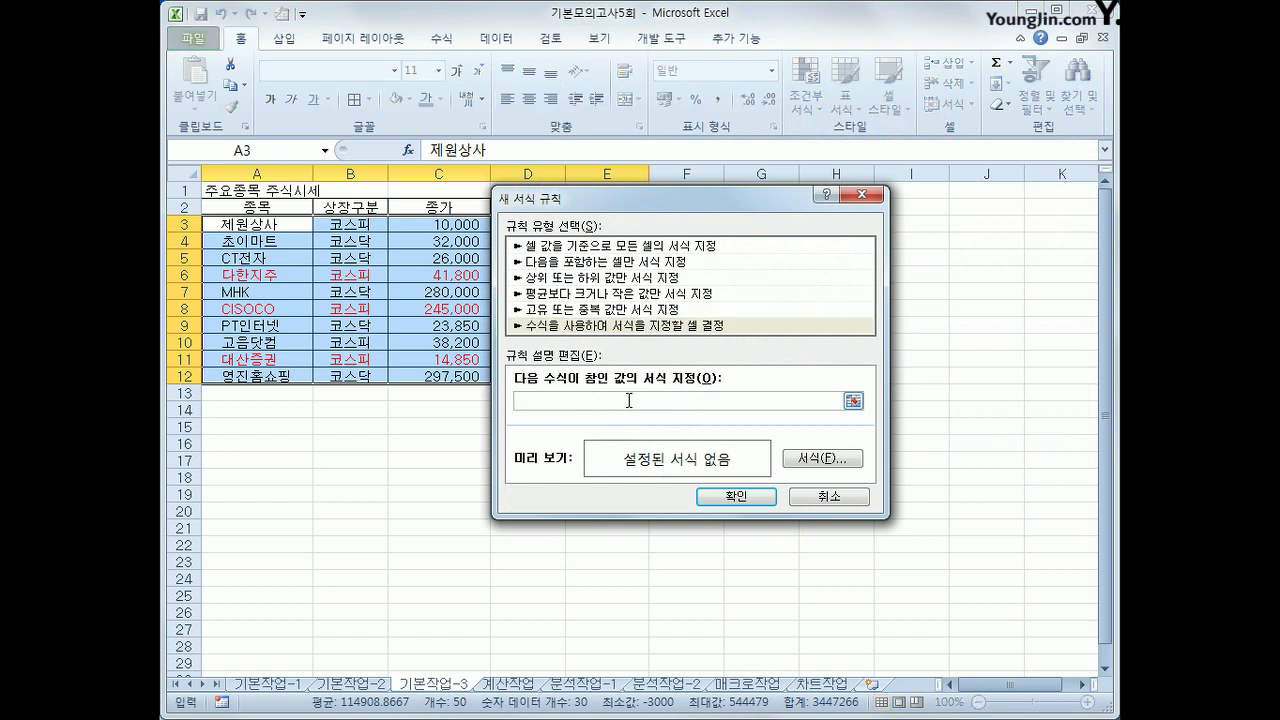
pyautogui.write('=')
pyautogui.moveTo(648, 200); pyautogui.dragTo(733, 272)
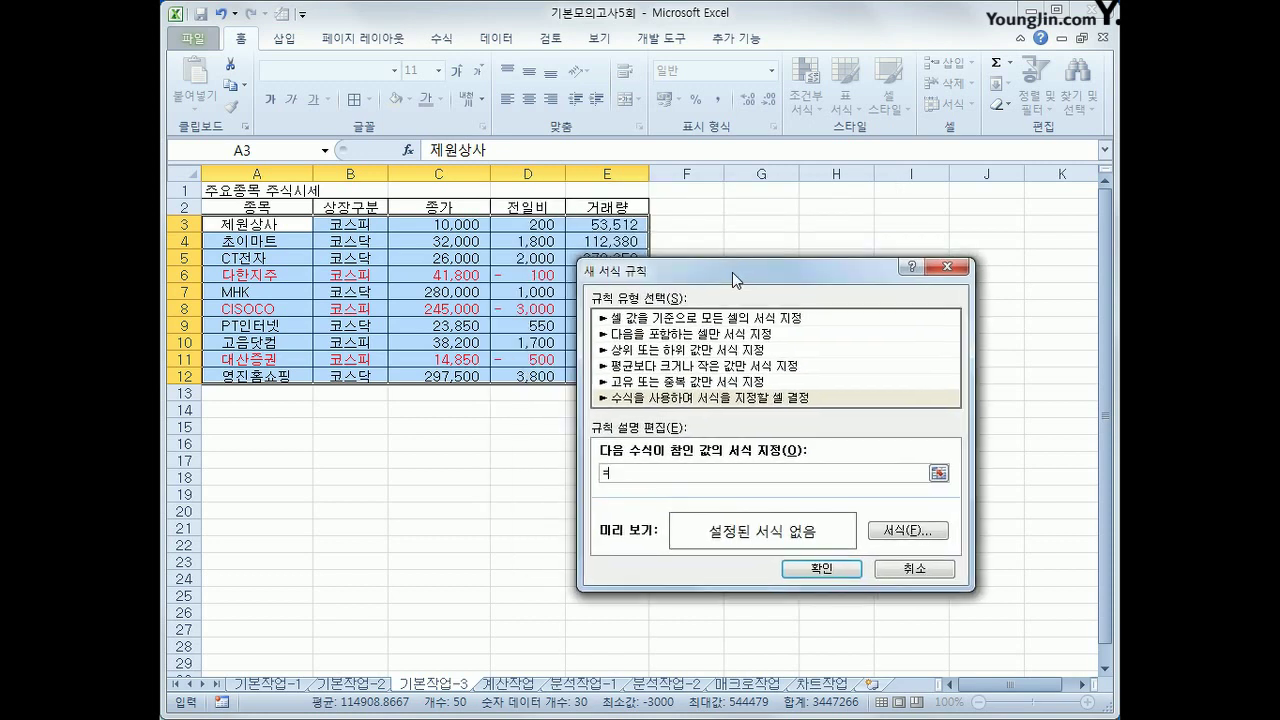
pyautogui.click(523, 229)
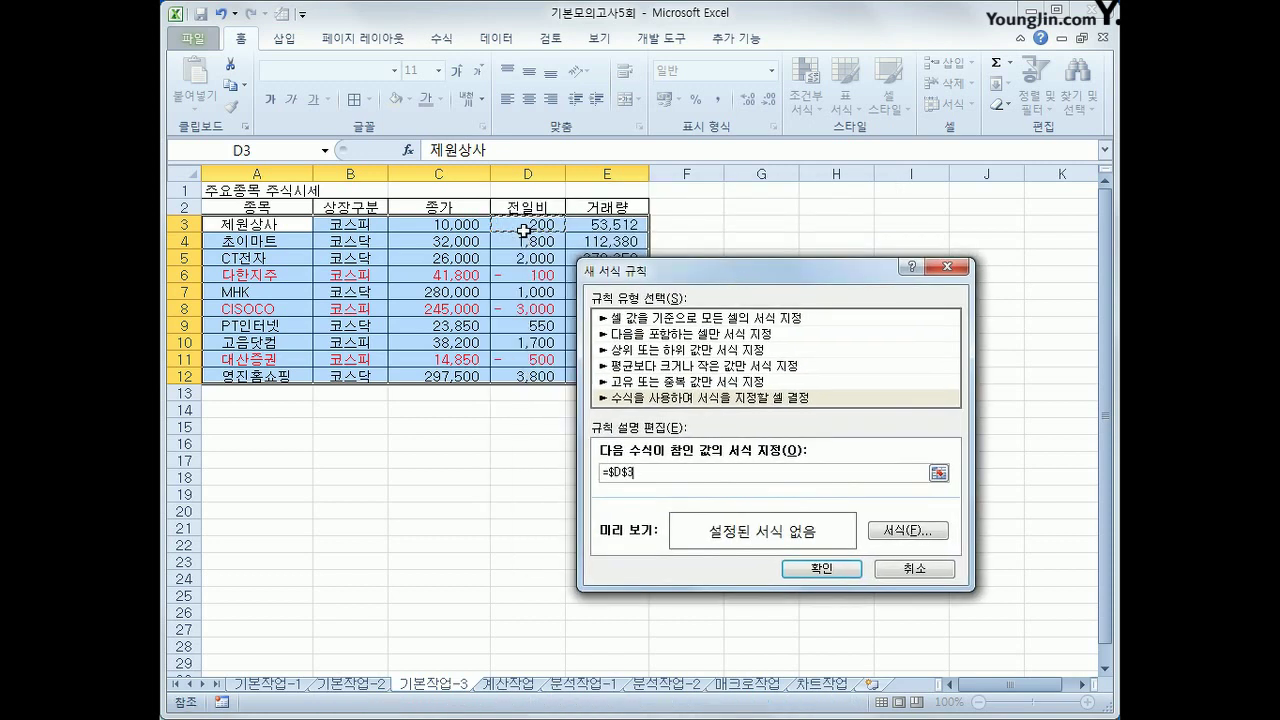
pyautogui.press('F4')
pyautogui.press('F4')
pyautogui.write('>=2000')
# - Set the second rule's font colour to standard blue and apply the rule to the stock table
pyautogui.click(893, 534)
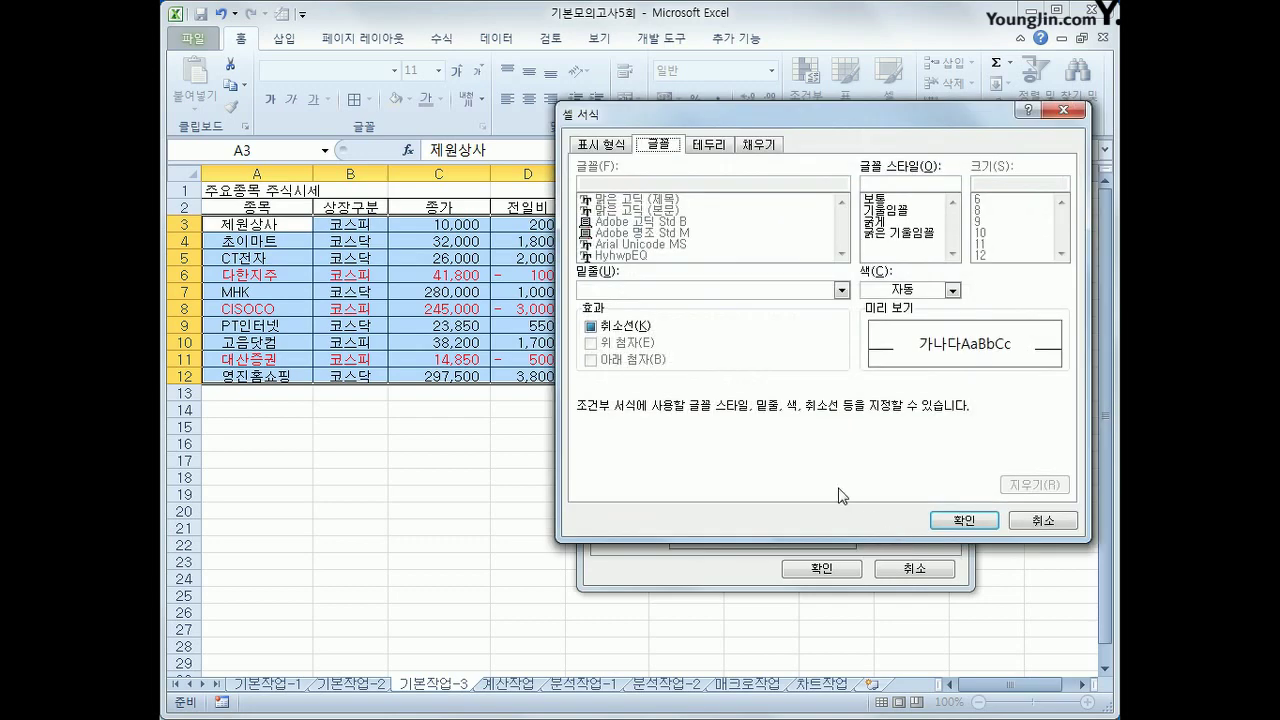
pyautogui.click(905, 290)
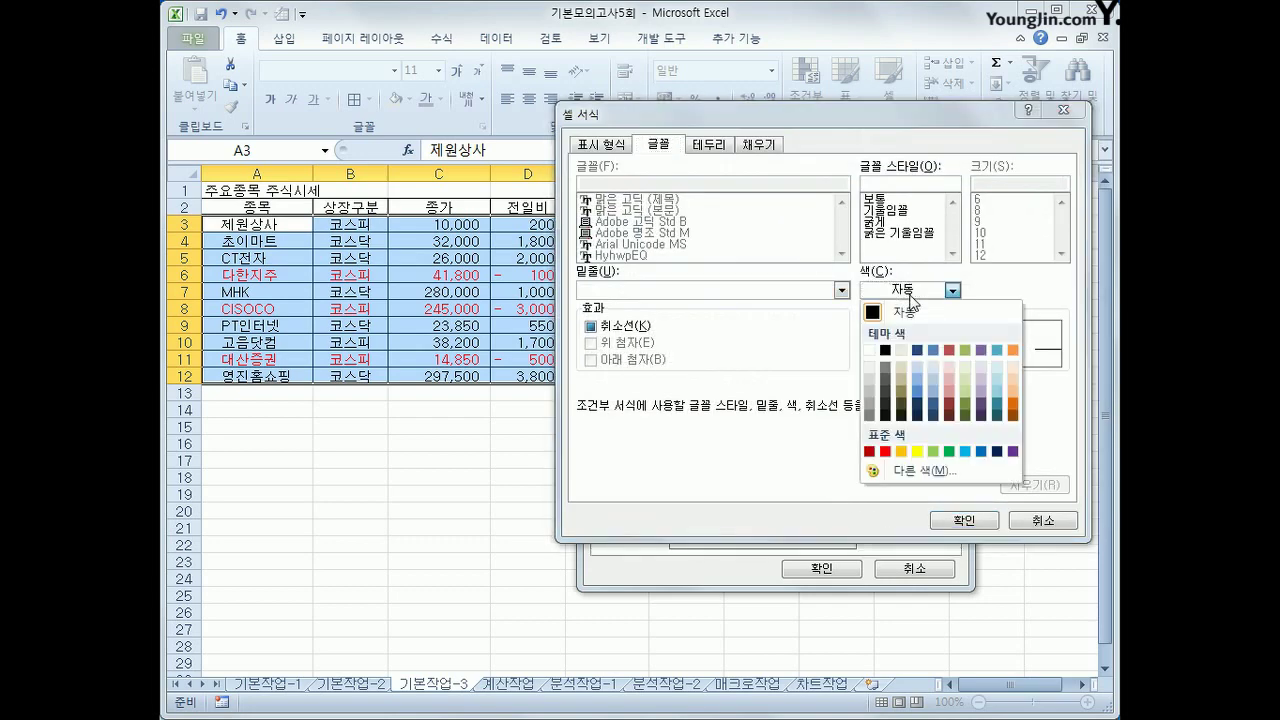
pyautogui.click(979, 451)
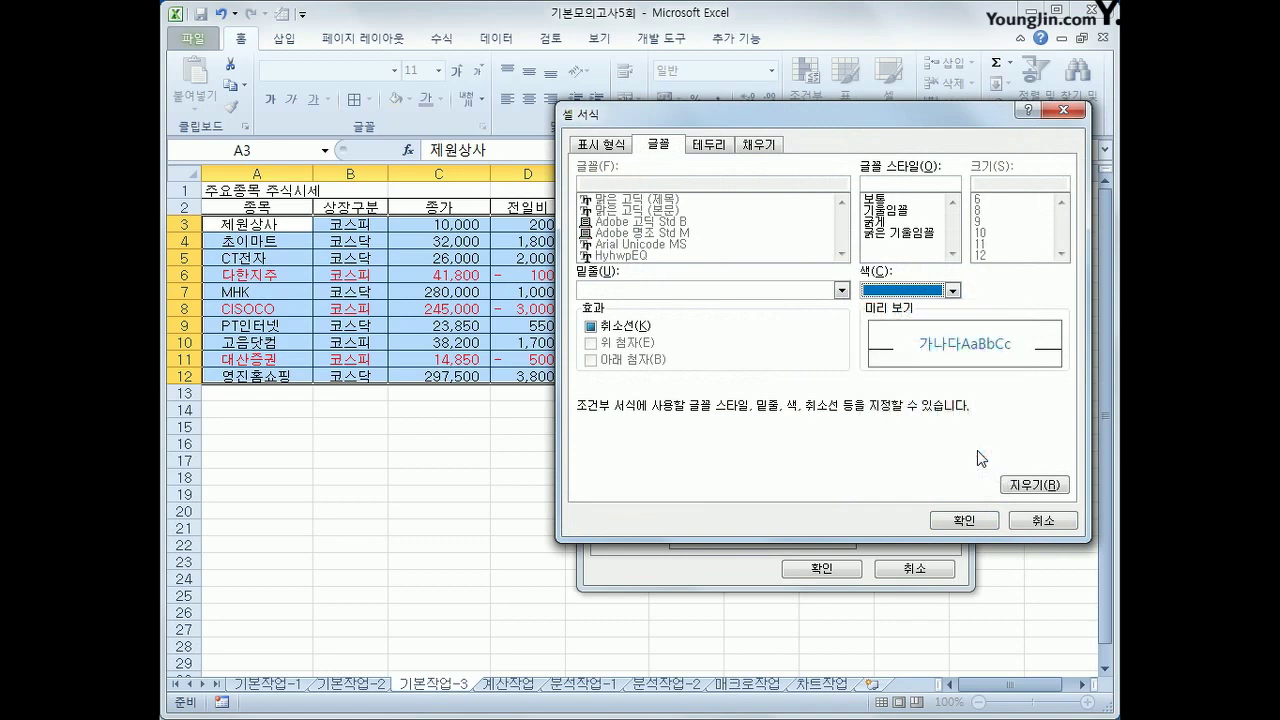
pyautogui.click(951, 521)
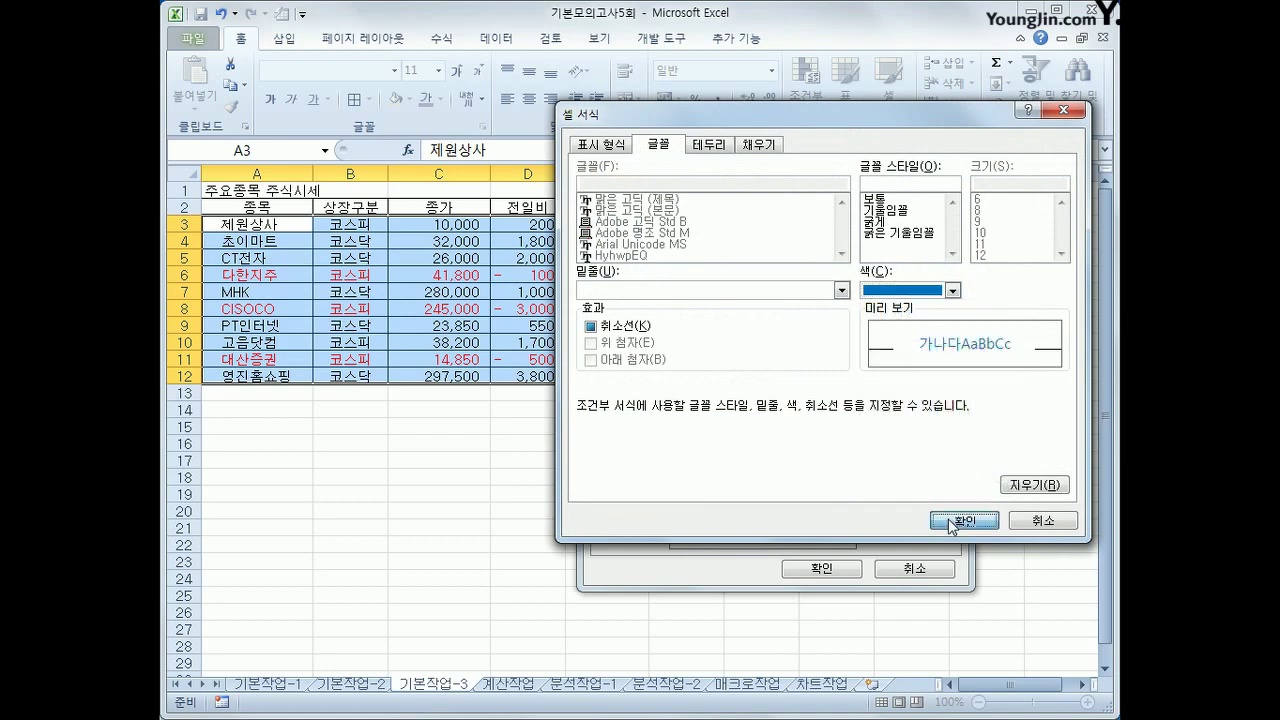
pyautogui.click(838, 568)
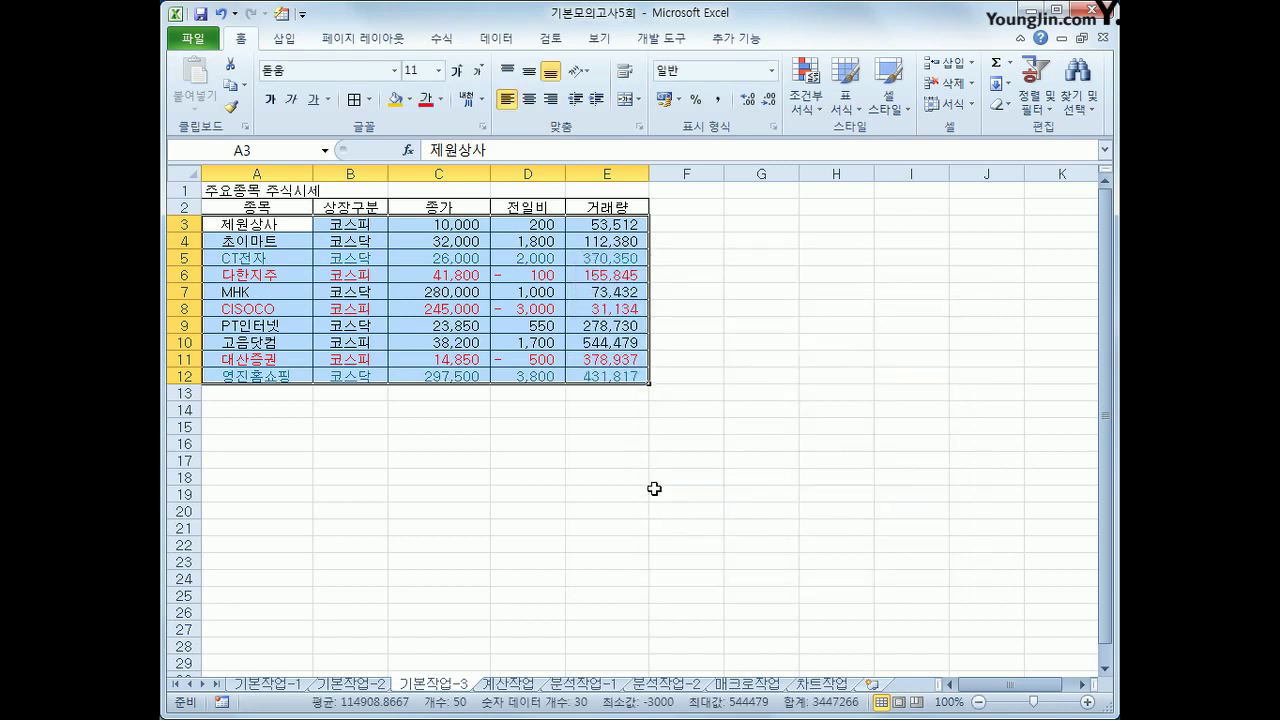
pyautogui.click(542, 374)
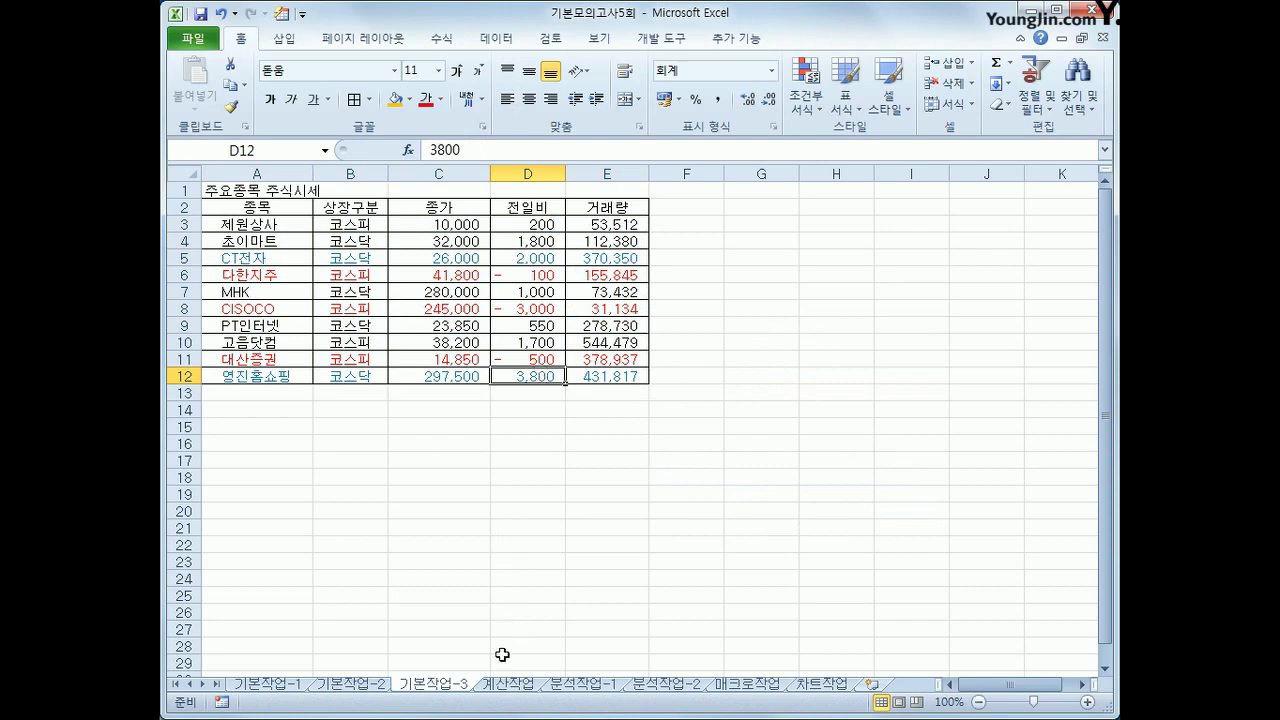
# - Switch to sheet 계산작업 and examine the 거래량 range C3:C8 and 판매금액 range D3:D8 of 표1
pyautogui.click(502, 685)
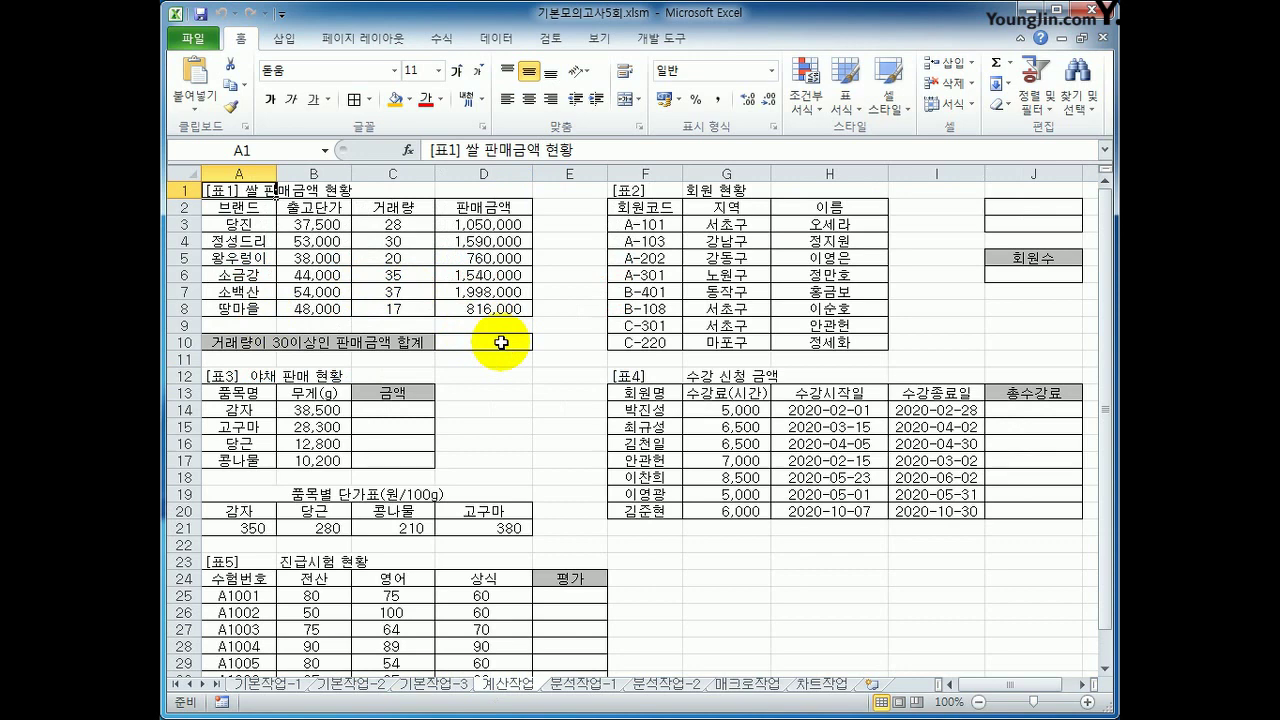
pyautogui.click(501, 342)
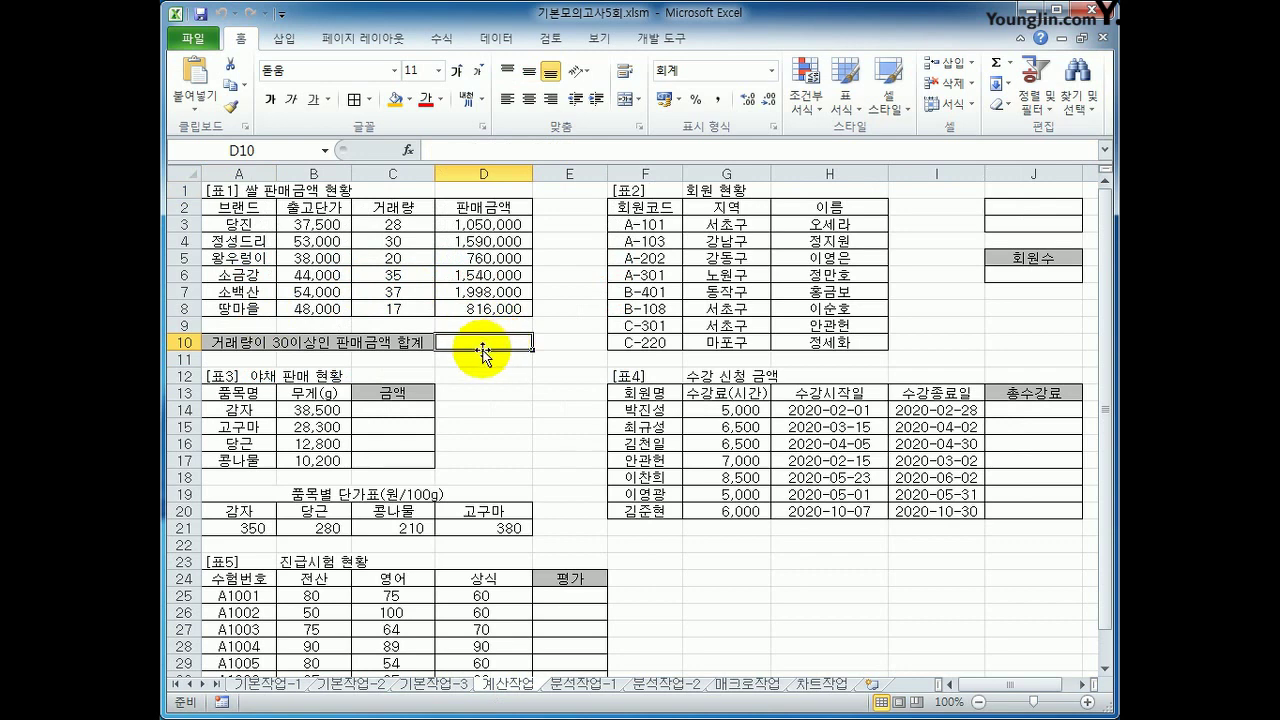
pyautogui.moveTo(413, 226); pyautogui.dragTo(413, 309)
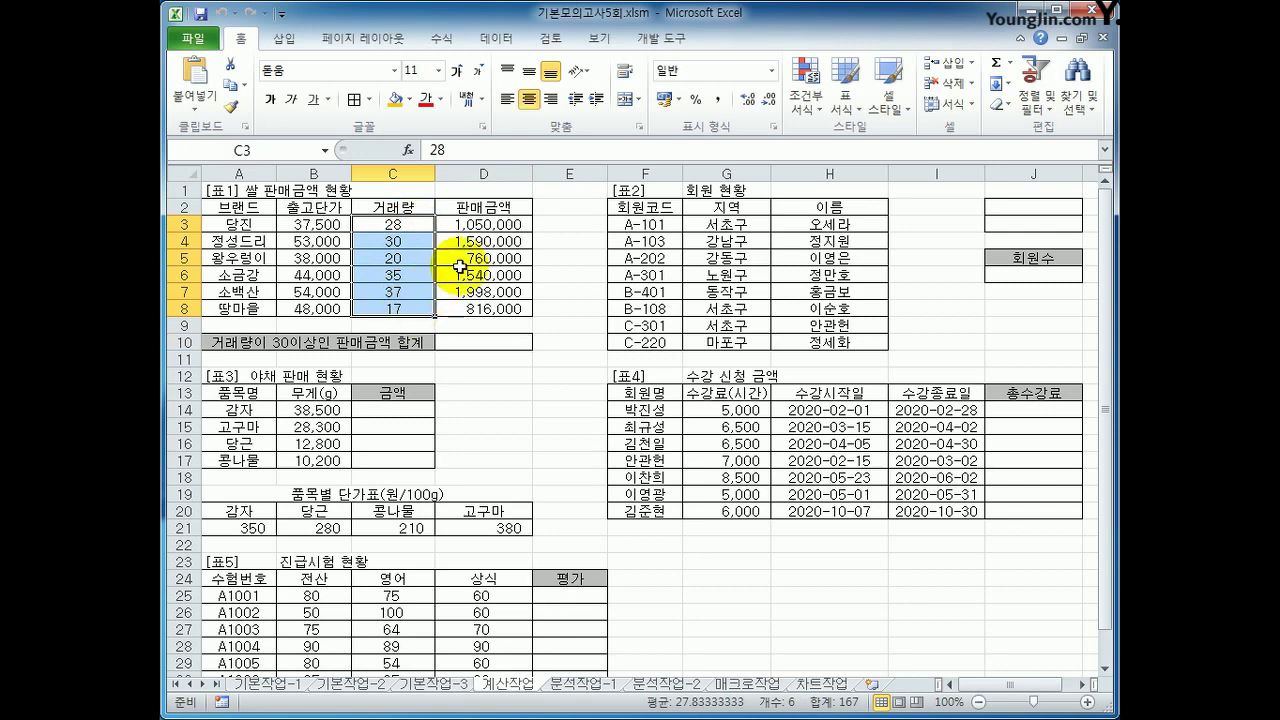
pyautogui.moveTo(490, 226); pyautogui.dragTo(488, 304)
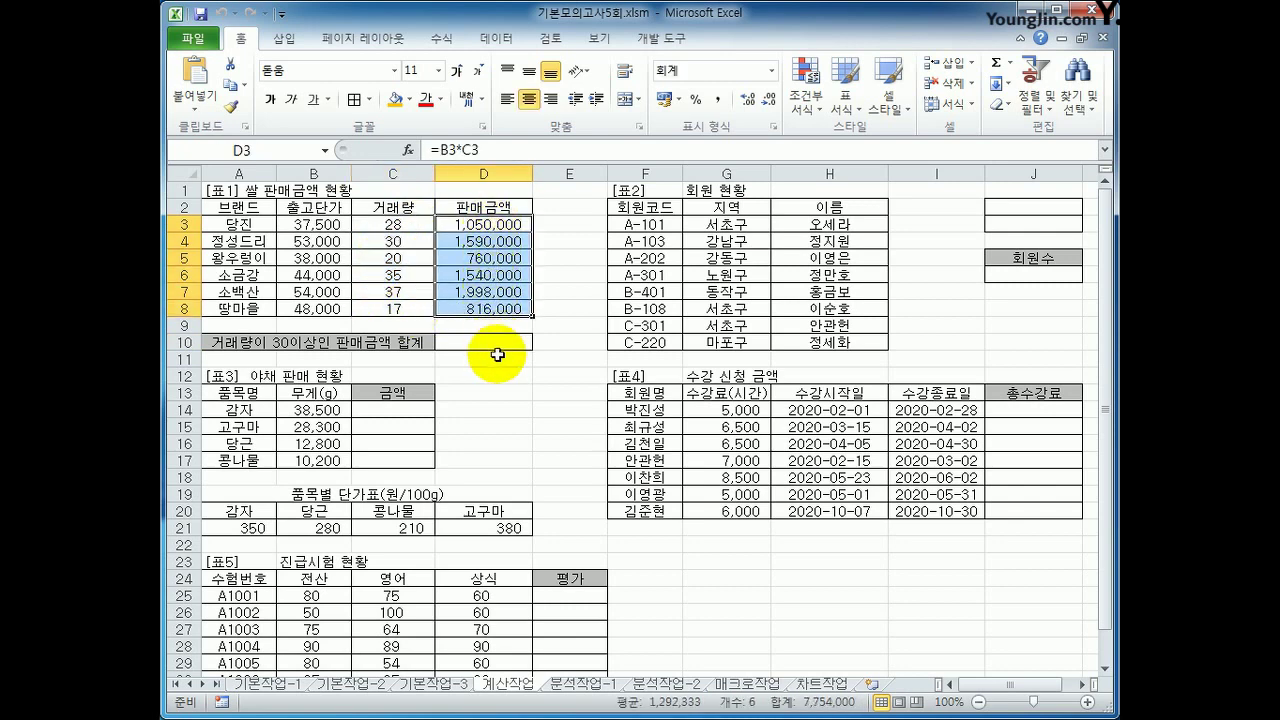
# - Begin a SUMIF formula in cell D10 and open its function arguments dialog, placed clear of 표1
pyautogui.click(494, 343)
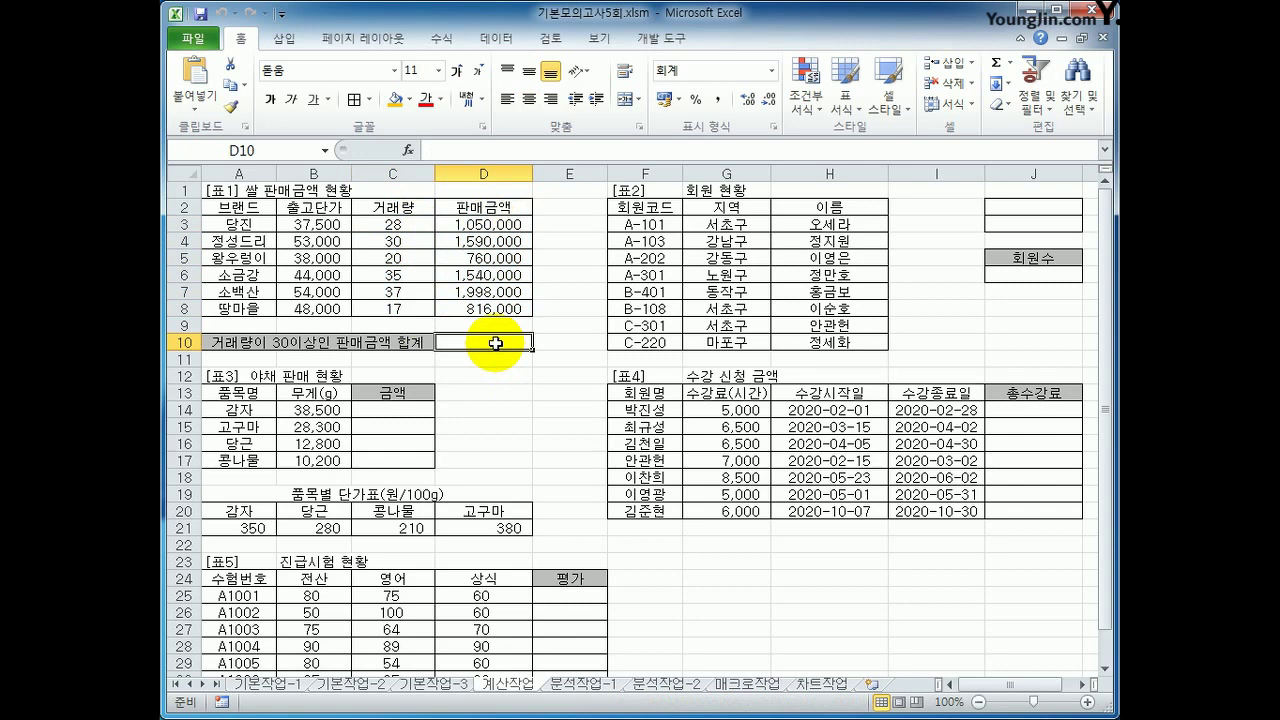
pyautogui.write('=녀')
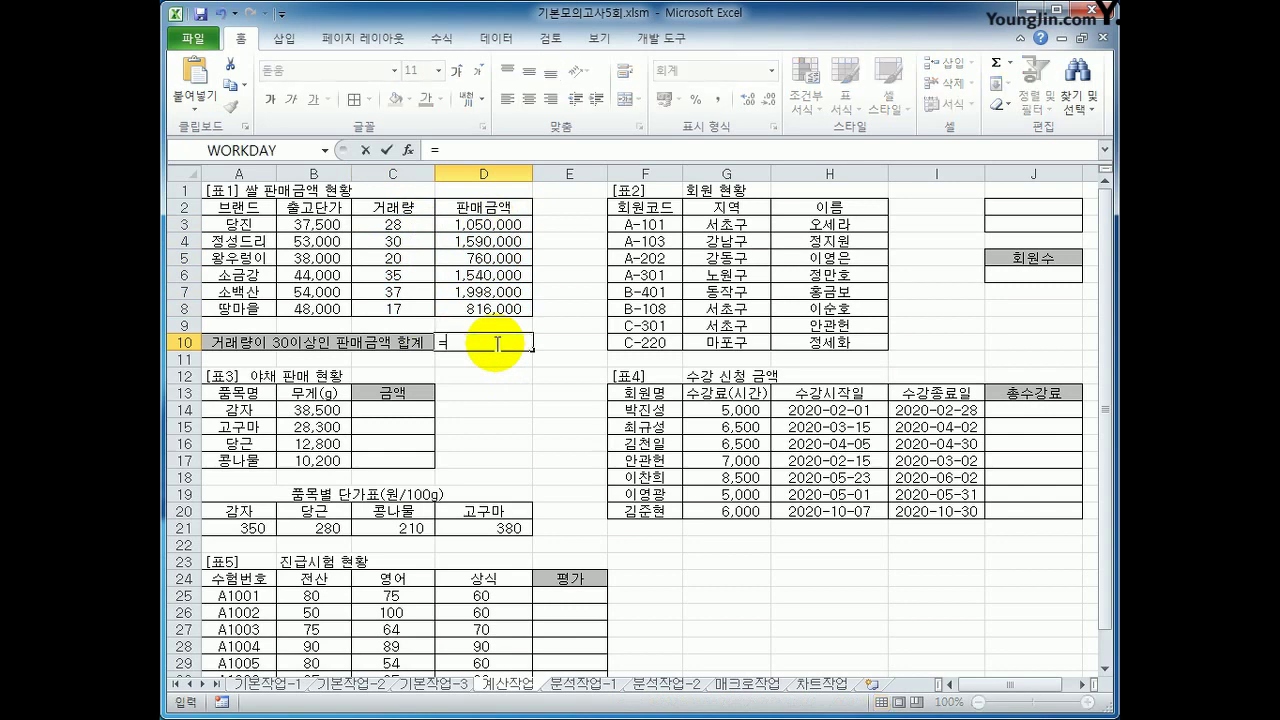
pyautogui.press('BackSpace')
pyautogui.press('BackSpace')
pyautogui.press('Hangul')
pyautogui.write('su')
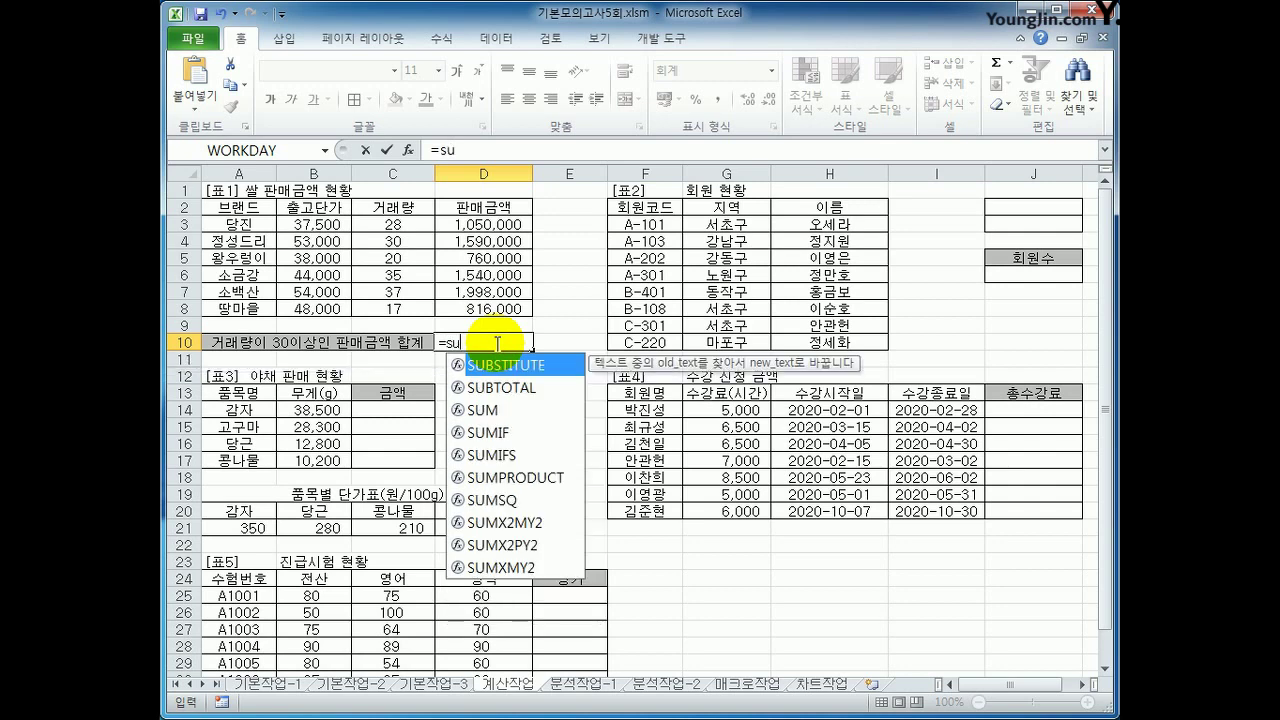
pyautogui.write('mif')
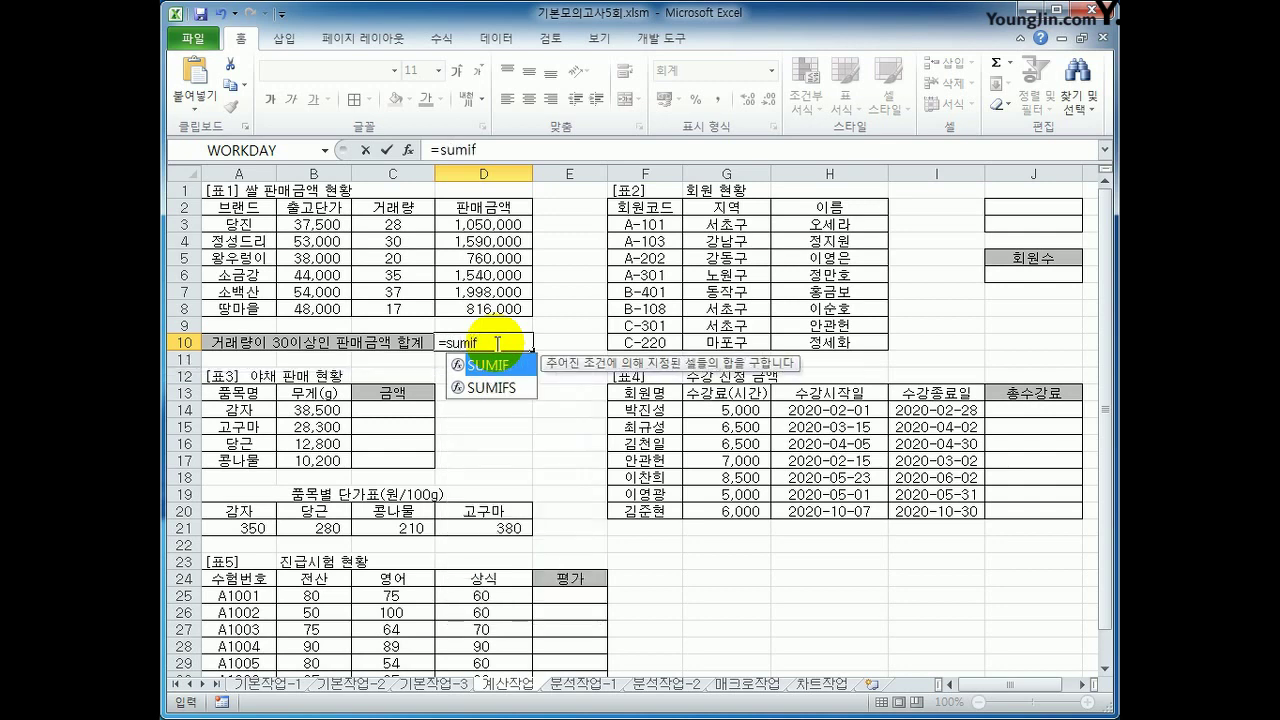
pyautogui.press('Tab')
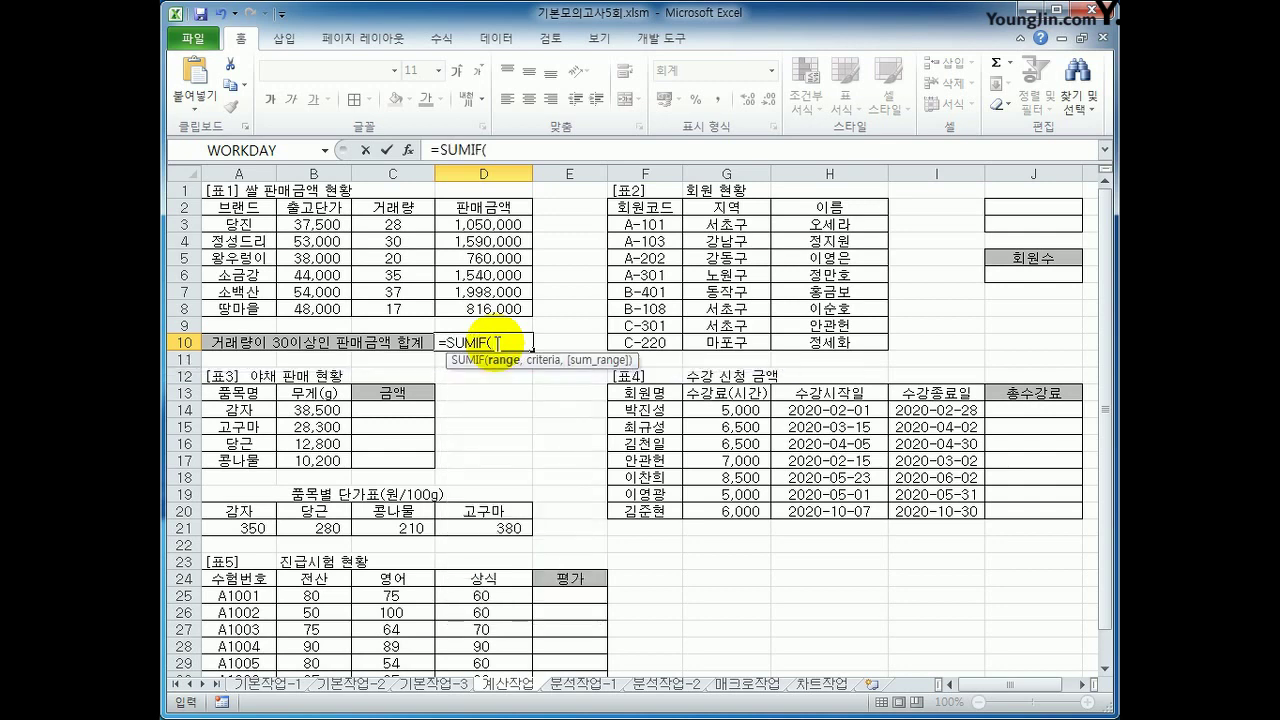
pyautogui.click(410, 160)
pyautogui.moveTo(643, 318); pyautogui.dragTo(756, 137)
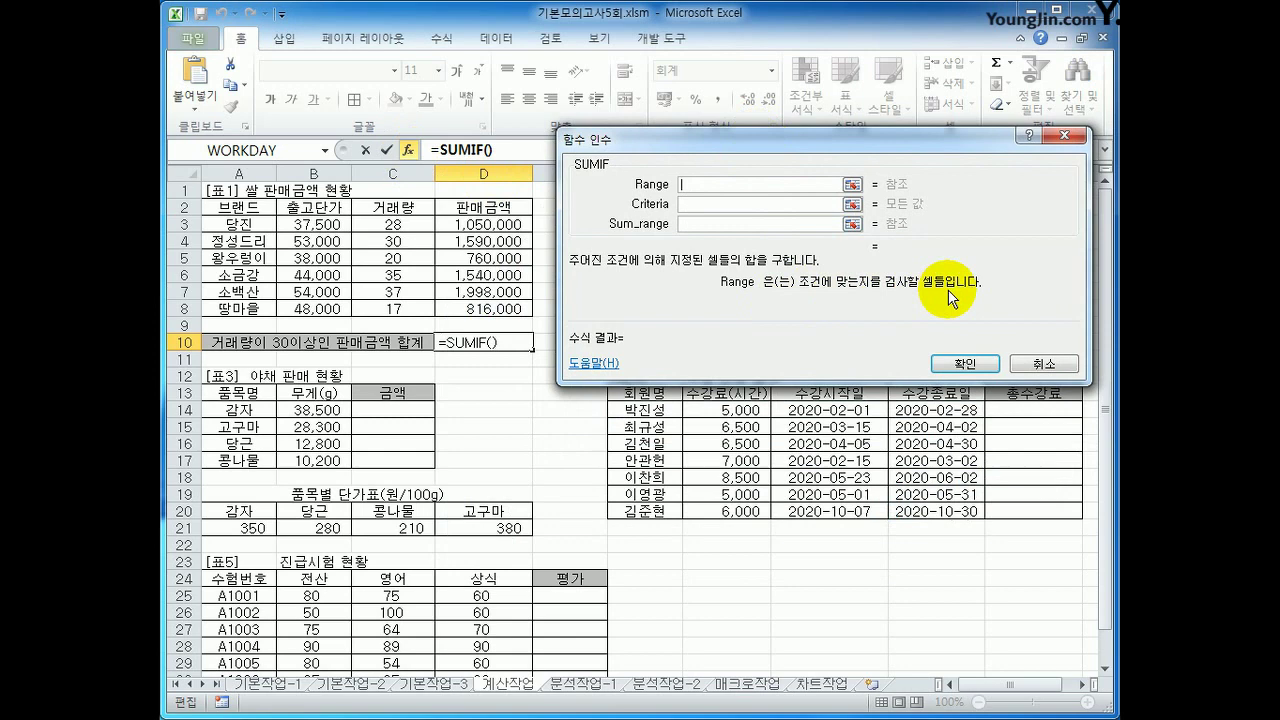
# - Complete the SUMIF in D10 with range C3:C8, criteria ">=30" and sum range D3:D8
pyautogui.moveTo(410, 224); pyautogui.dragTo(423, 315)
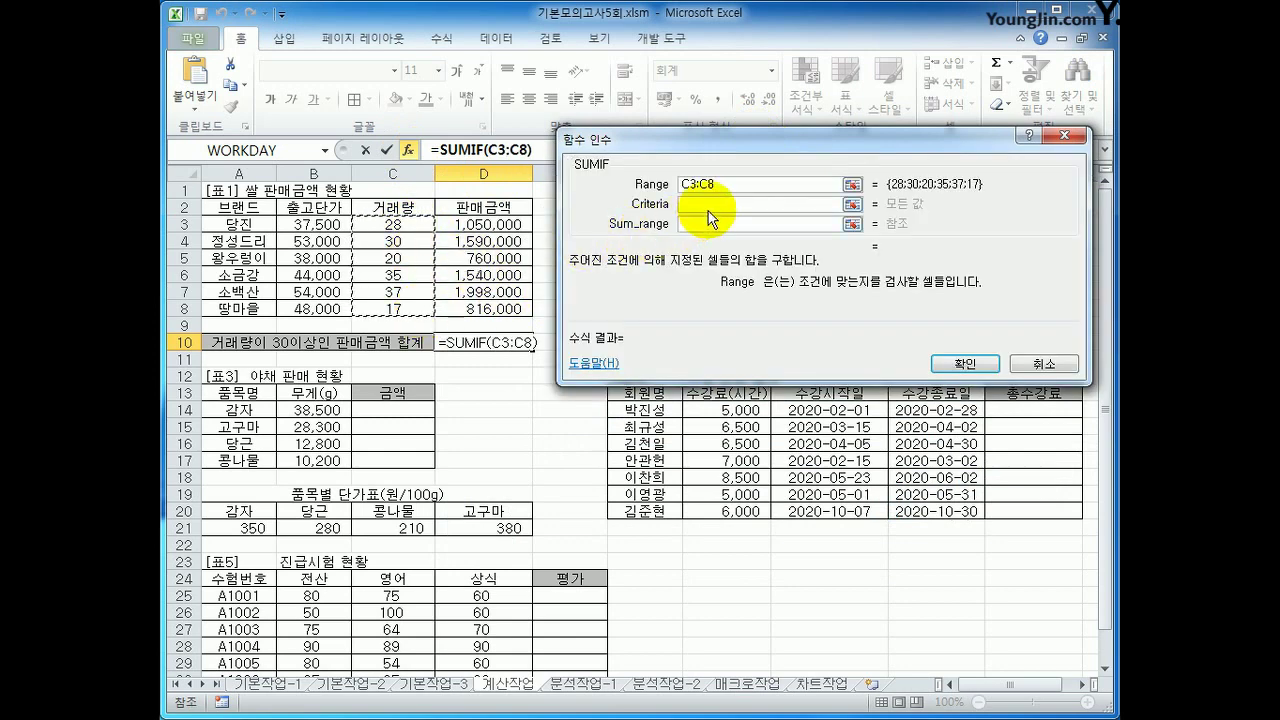
pyautogui.click(704, 205)
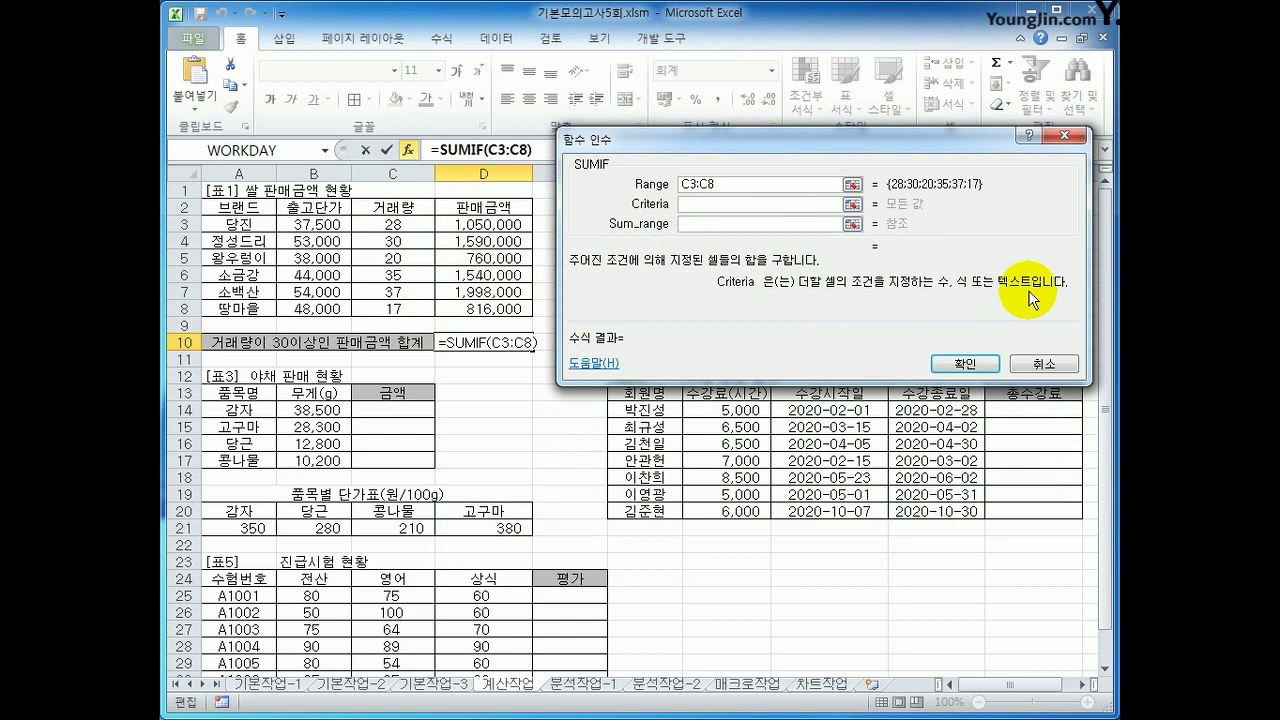
pyautogui.write('>=')
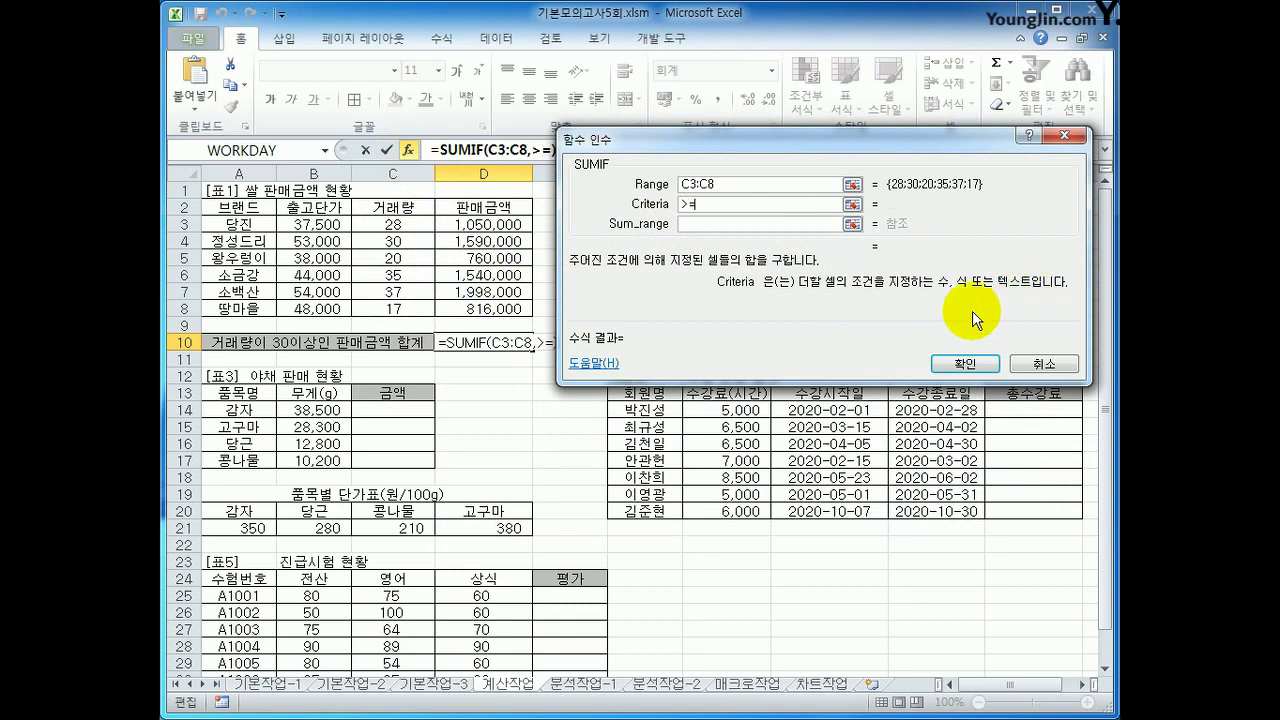
pyautogui.write('30')
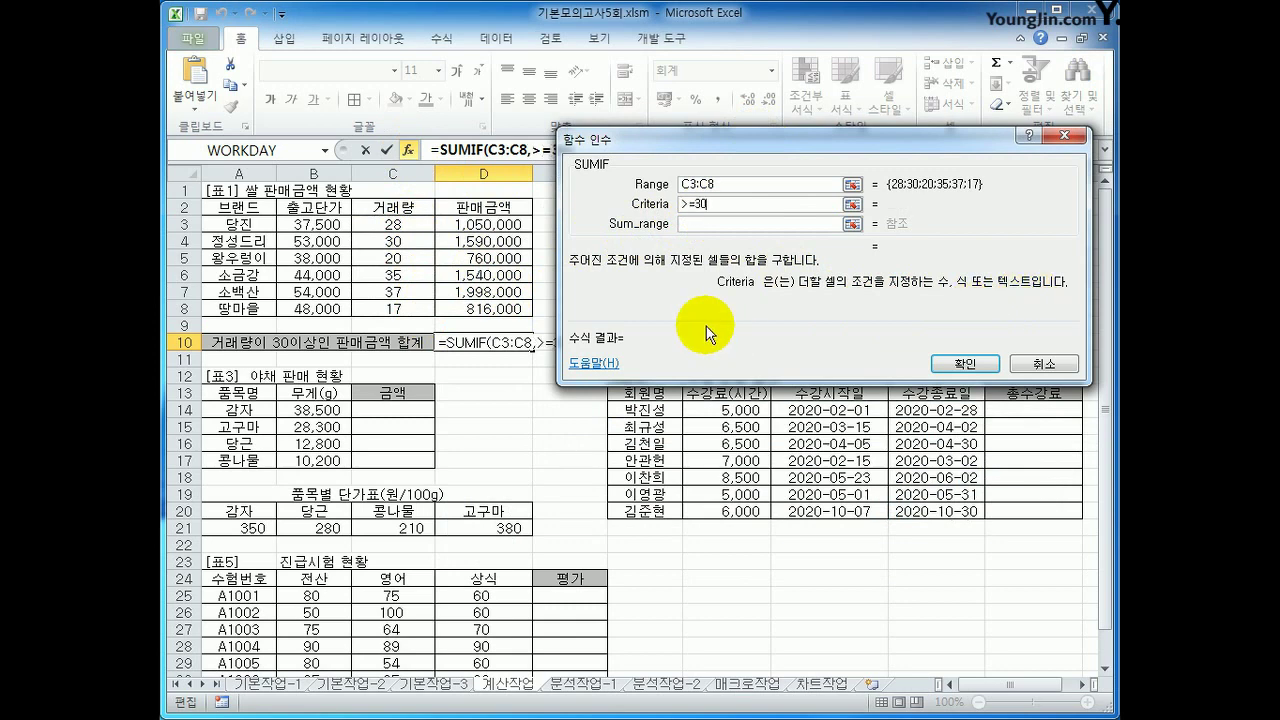
pyautogui.click(730, 225)
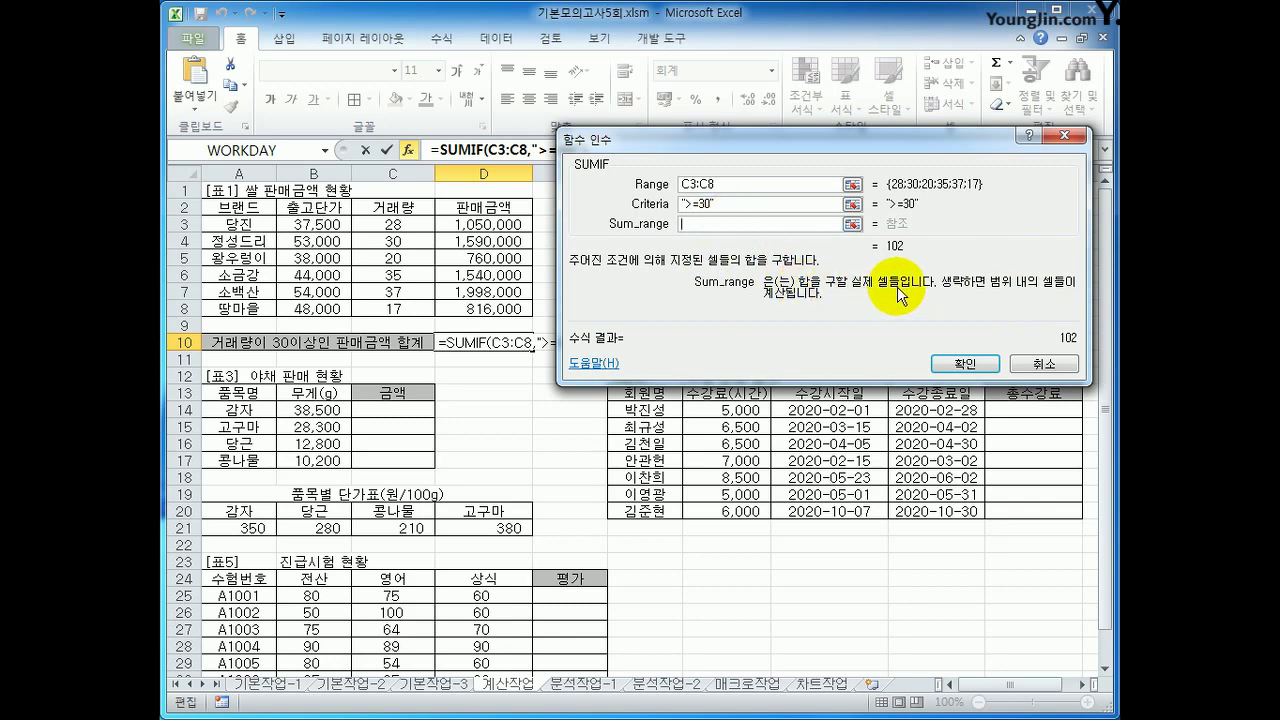
pyautogui.moveTo(520, 226); pyautogui.dragTo(520, 308)
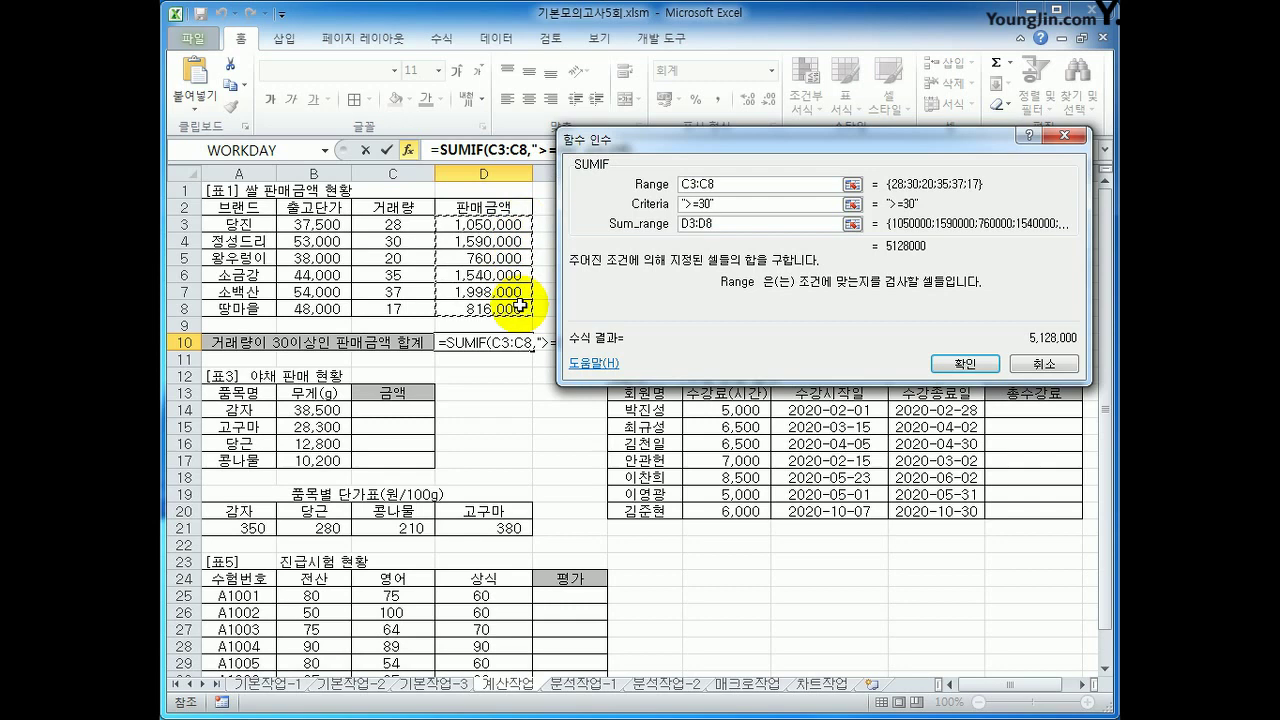
pyautogui.click(962, 362)
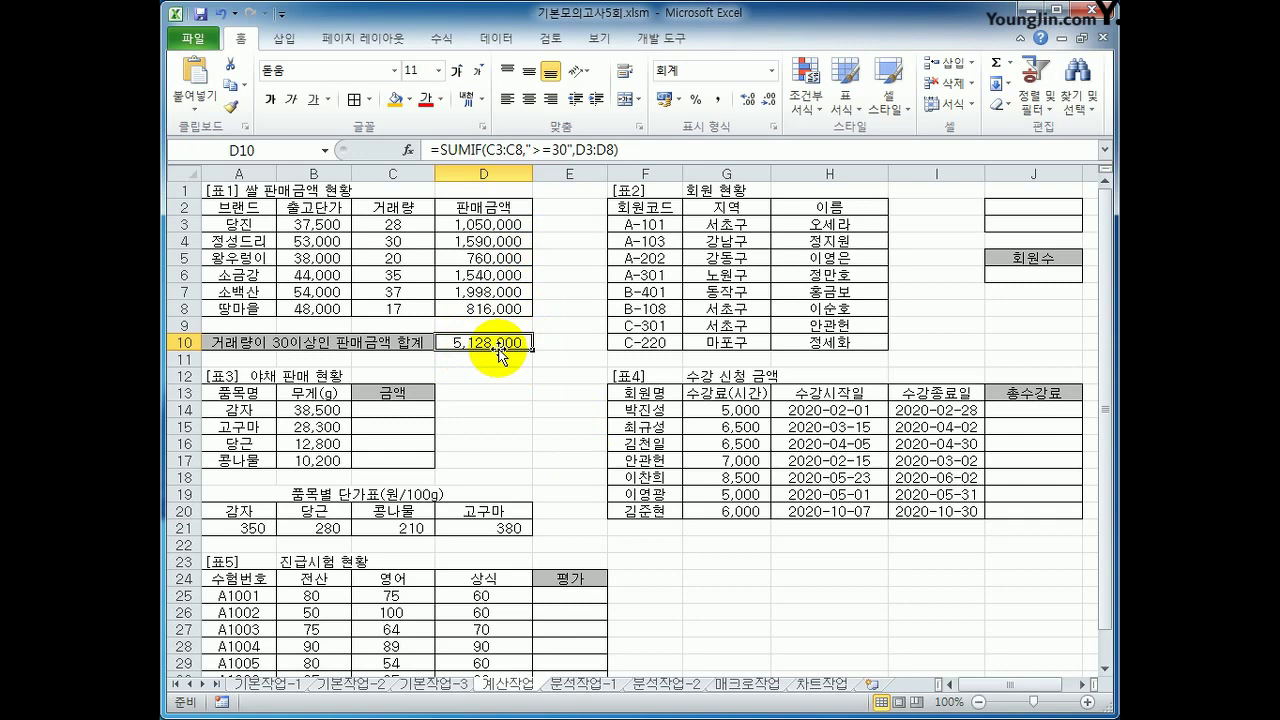
# - Wrap the SUMIF formula in D10 in ROUNDUP with -2 as the number of digits
pyautogui.click(440, 150)
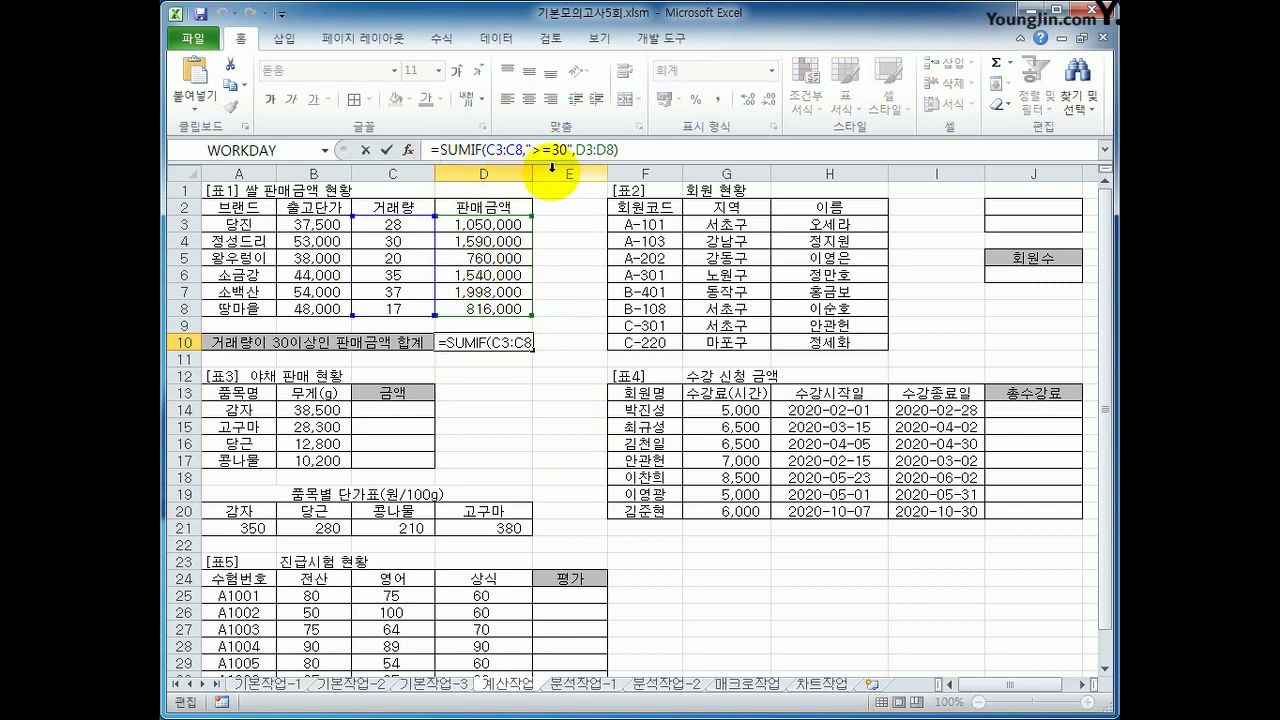
pyautogui.write('roun')
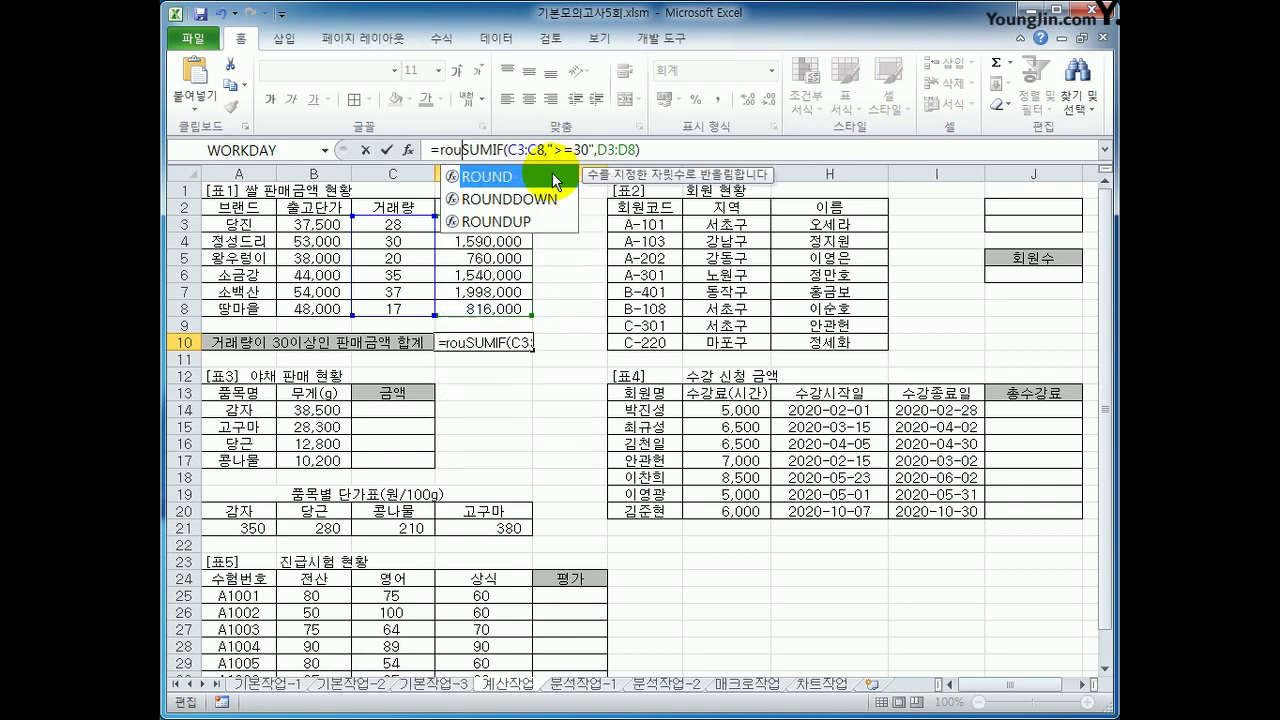
pyautogui.write('dup(')
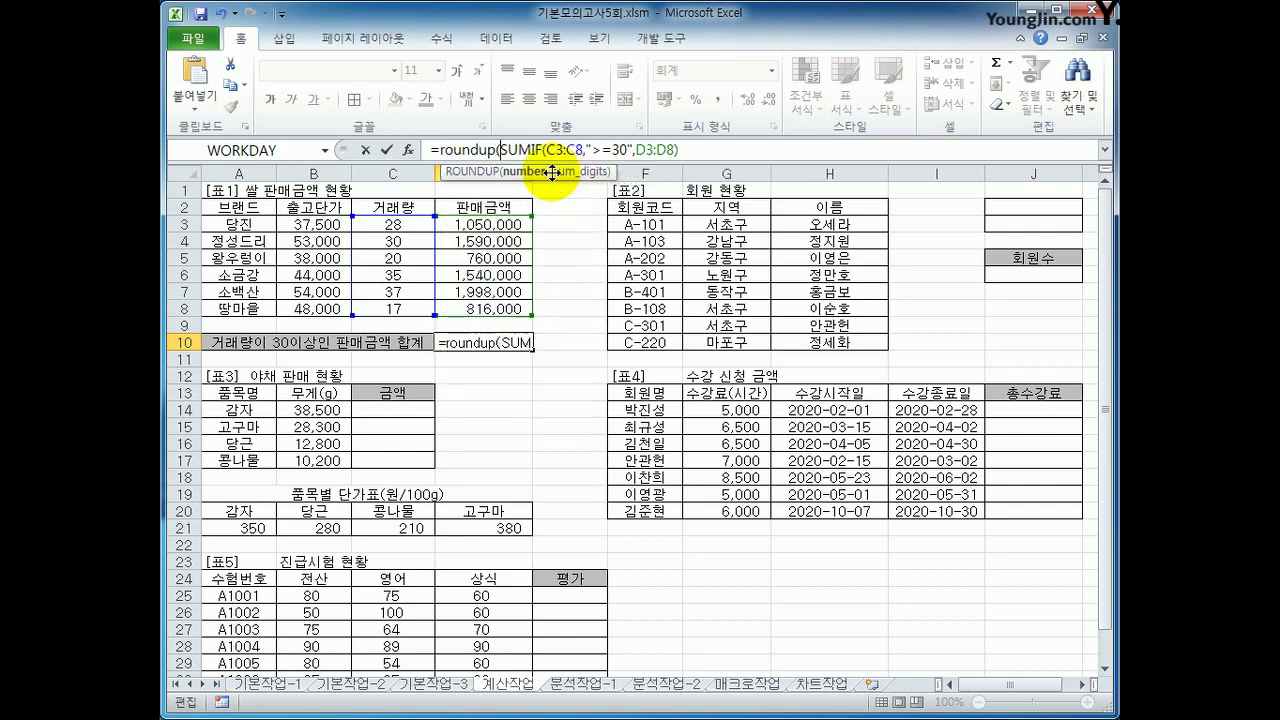
pyautogui.click(684, 150)
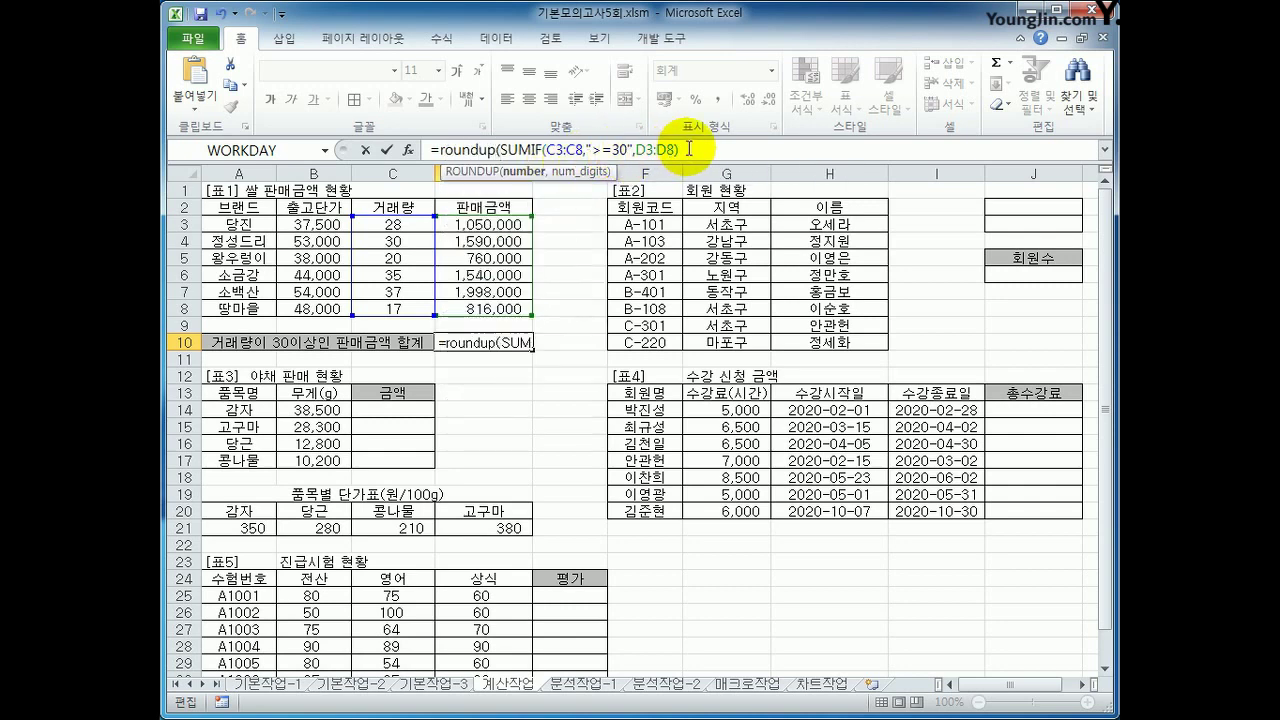
pyautogui.write(',')
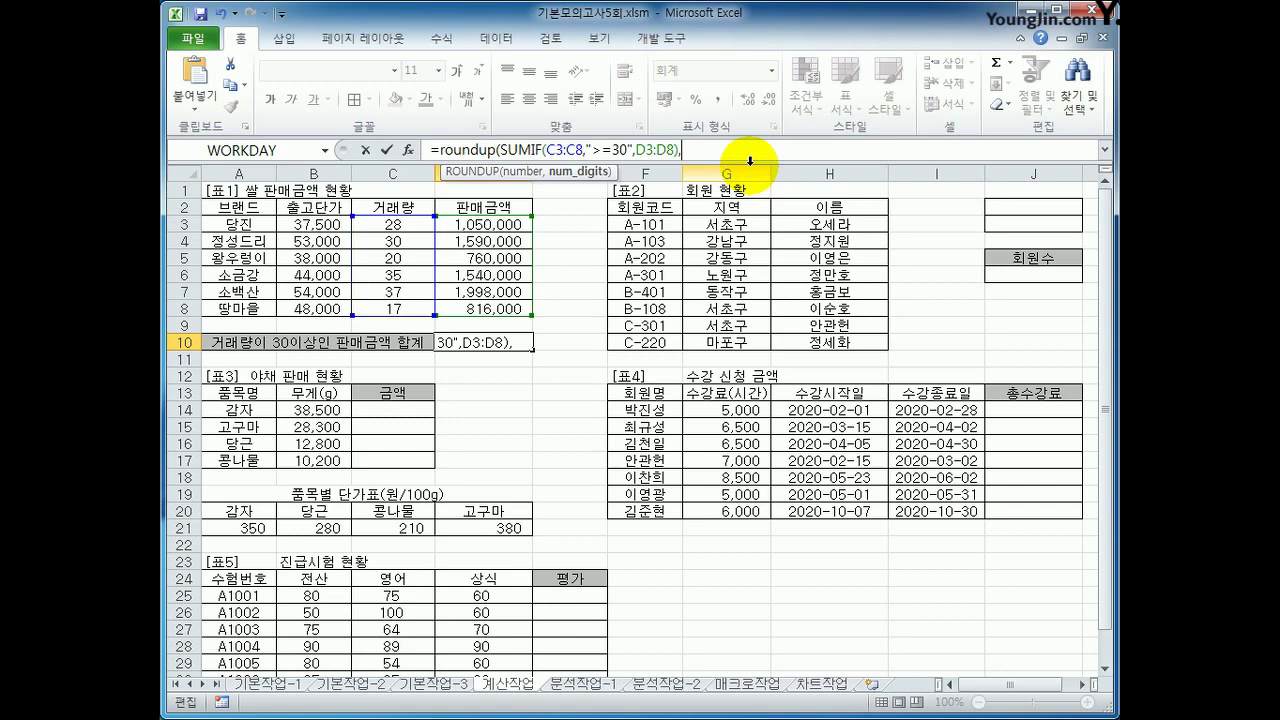
pyautogui.write('-1')
pyautogui.press('BackSpace')
pyautogui.write('2)')
pyautogui.press('Return')
pyautogui.press('Up')
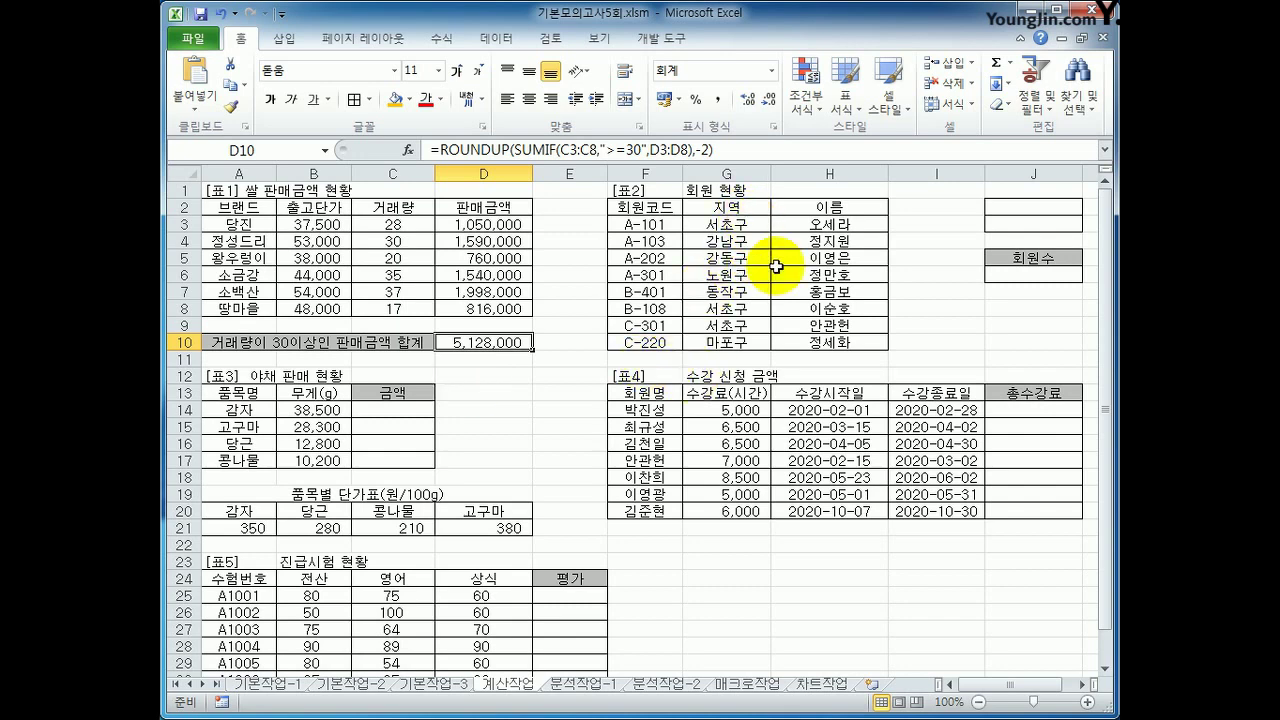
# - Copy the 지역 heading and 서초구 from G2:G3 of 표2 into J2:J3 as the criteria range
pyautogui.click(1017, 276)
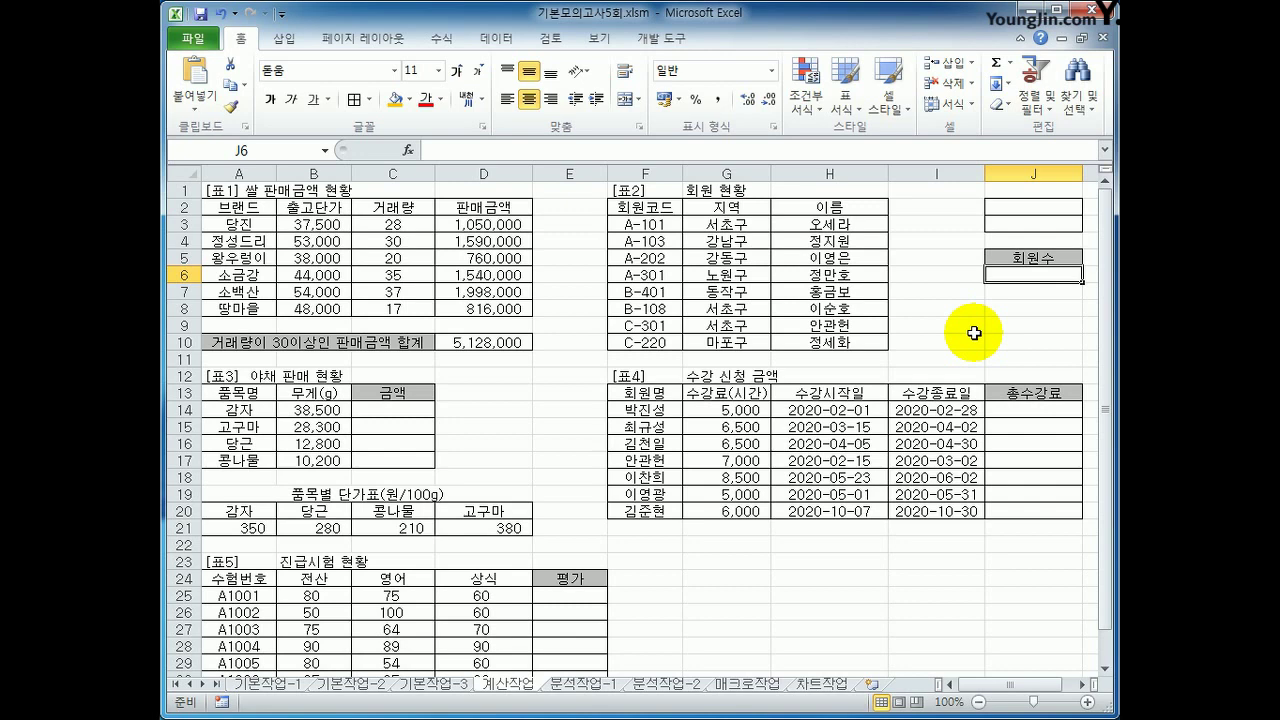
pyautogui.click(726, 208)
pyautogui.click(815, 208)
pyautogui.moveTo(645, 208); pyautogui.dragTo(816, 342)
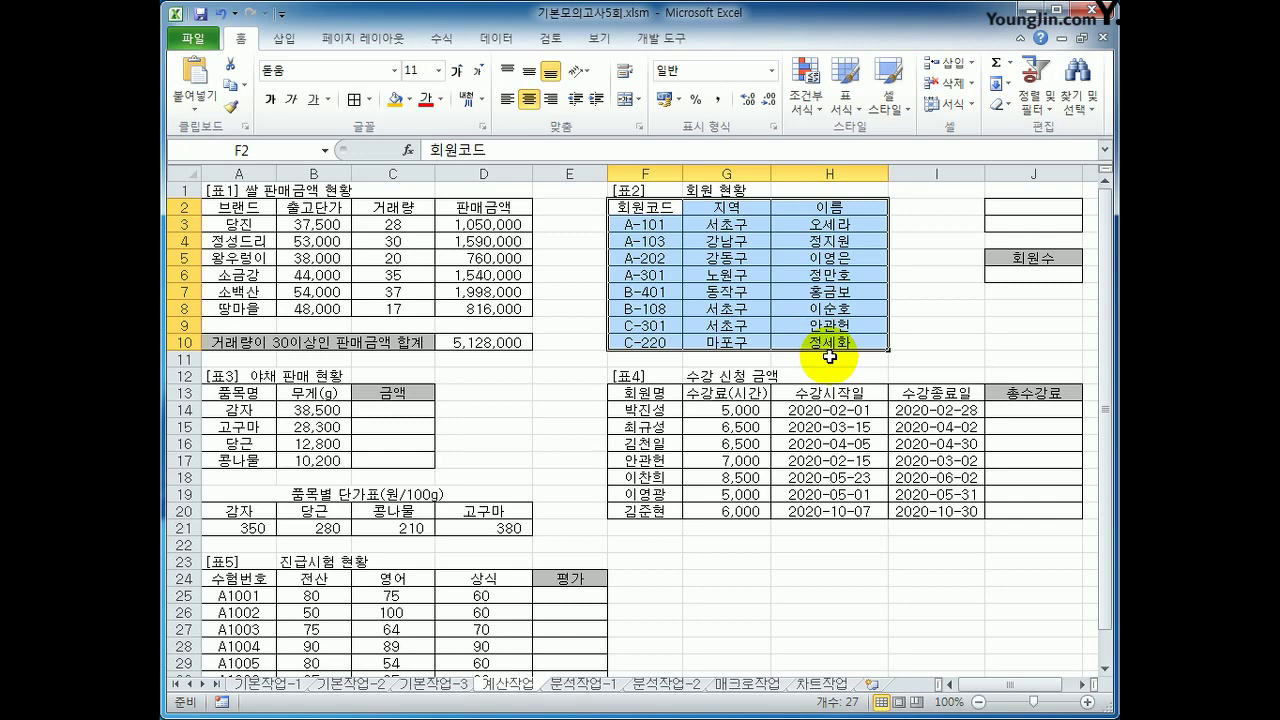
pyautogui.click(1017, 276)
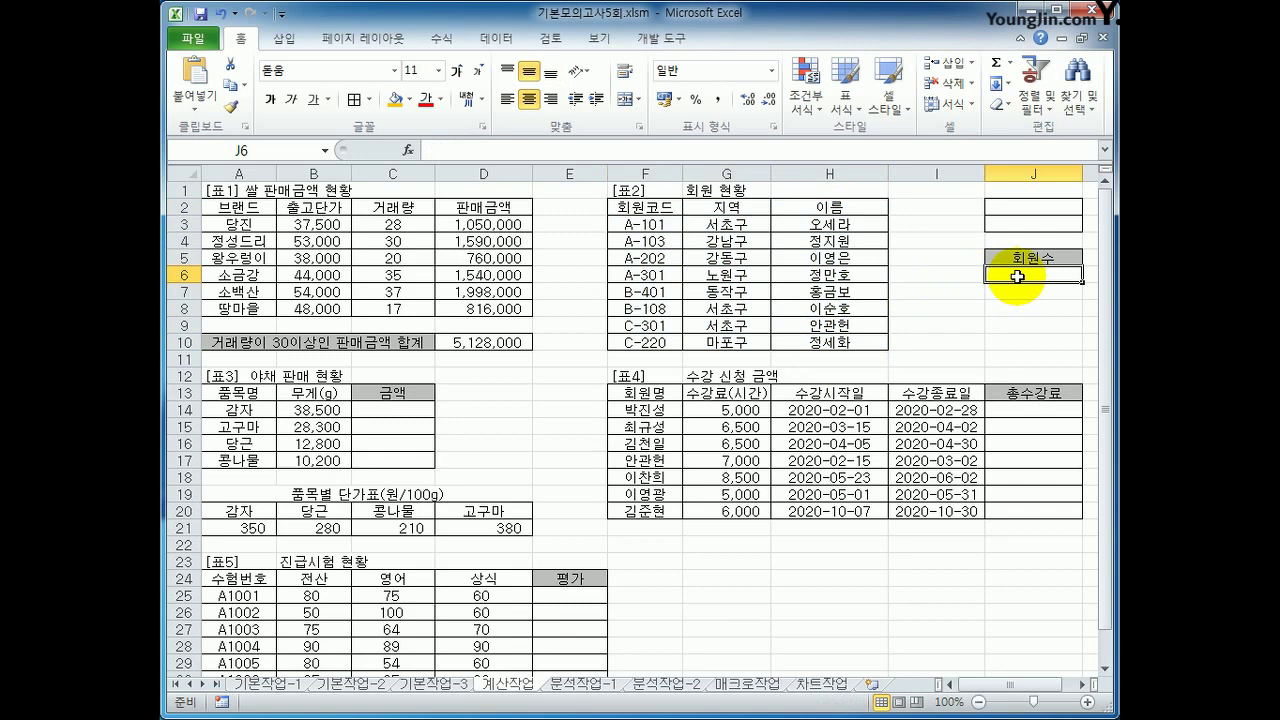
pyautogui.moveTo(1025, 207); pyautogui.dragTo(1023, 224)
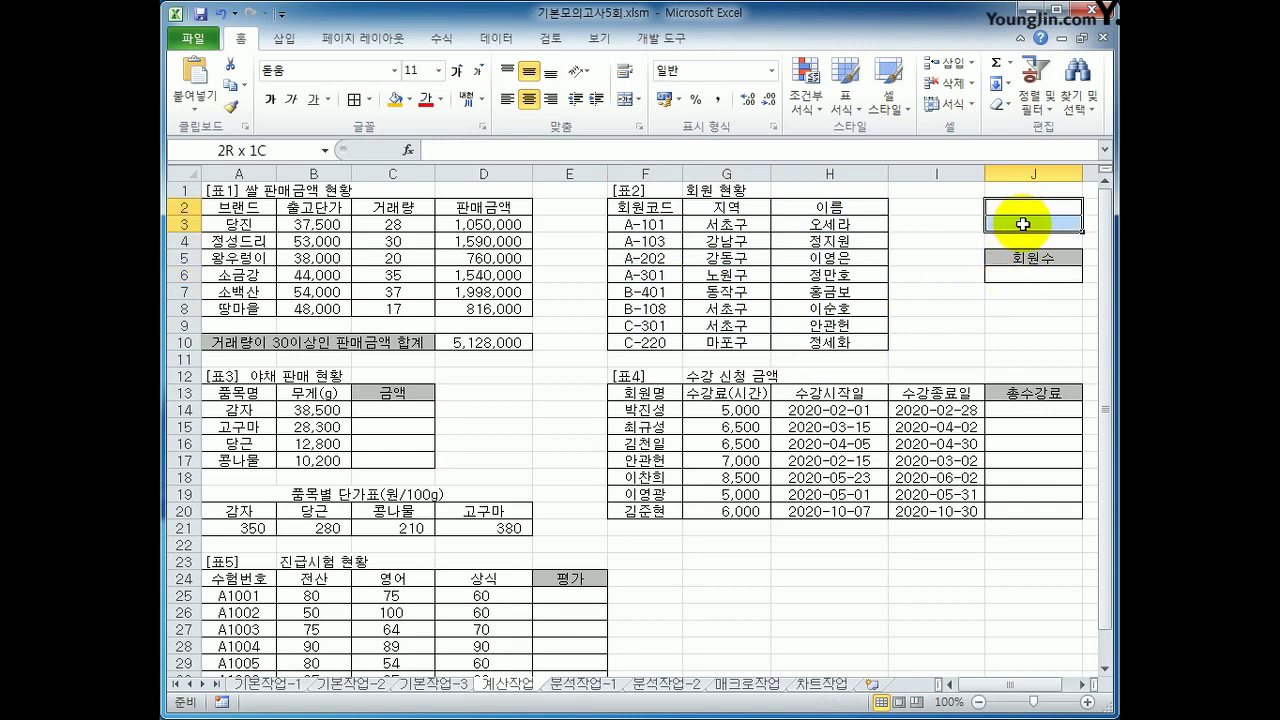
pyautogui.moveTo(735, 207); pyautogui.dragTo(733, 240)
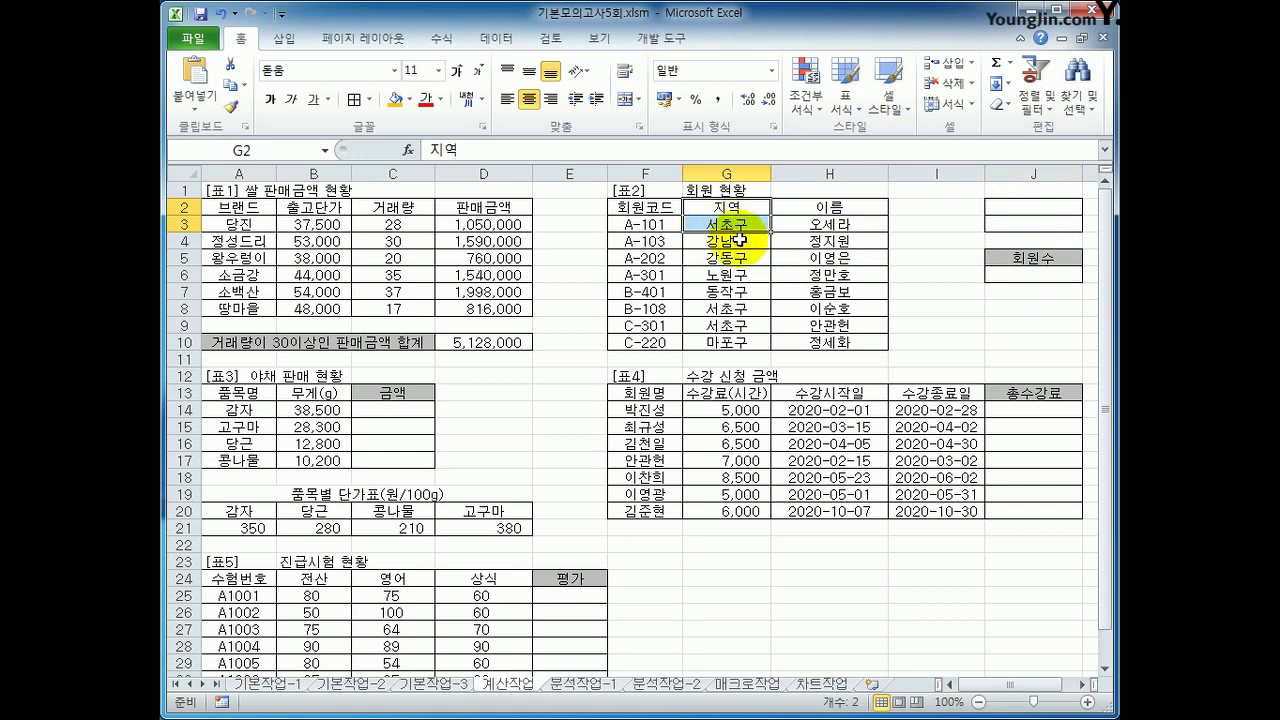
pyautogui.hotkey('ctrl', 'c')
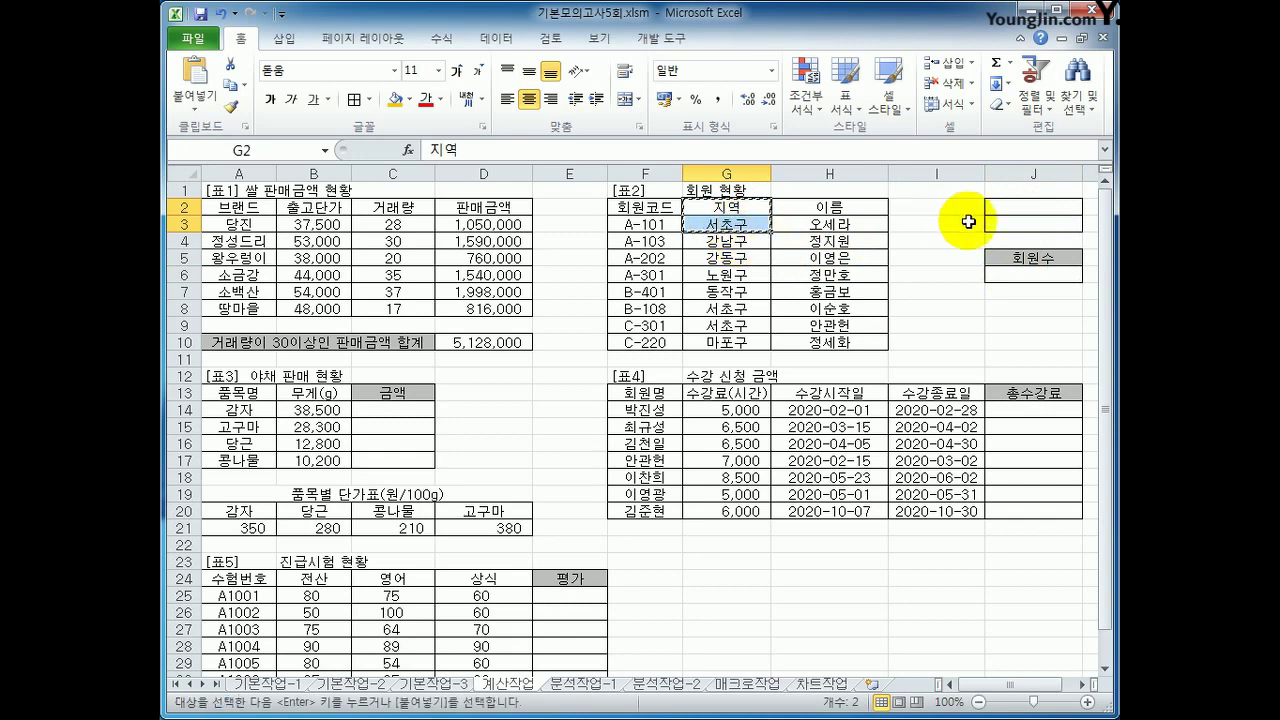
pyautogui.click(1014, 207)
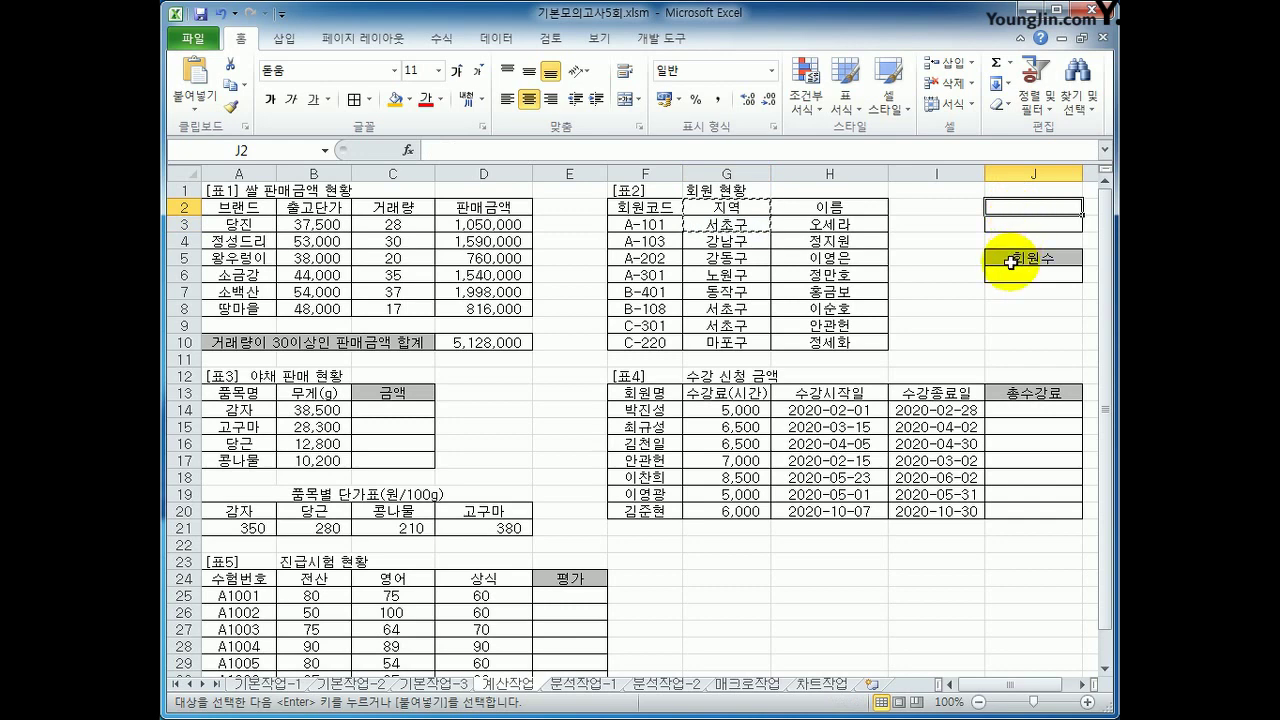
pyautogui.hotkey('ctrl', 'v')
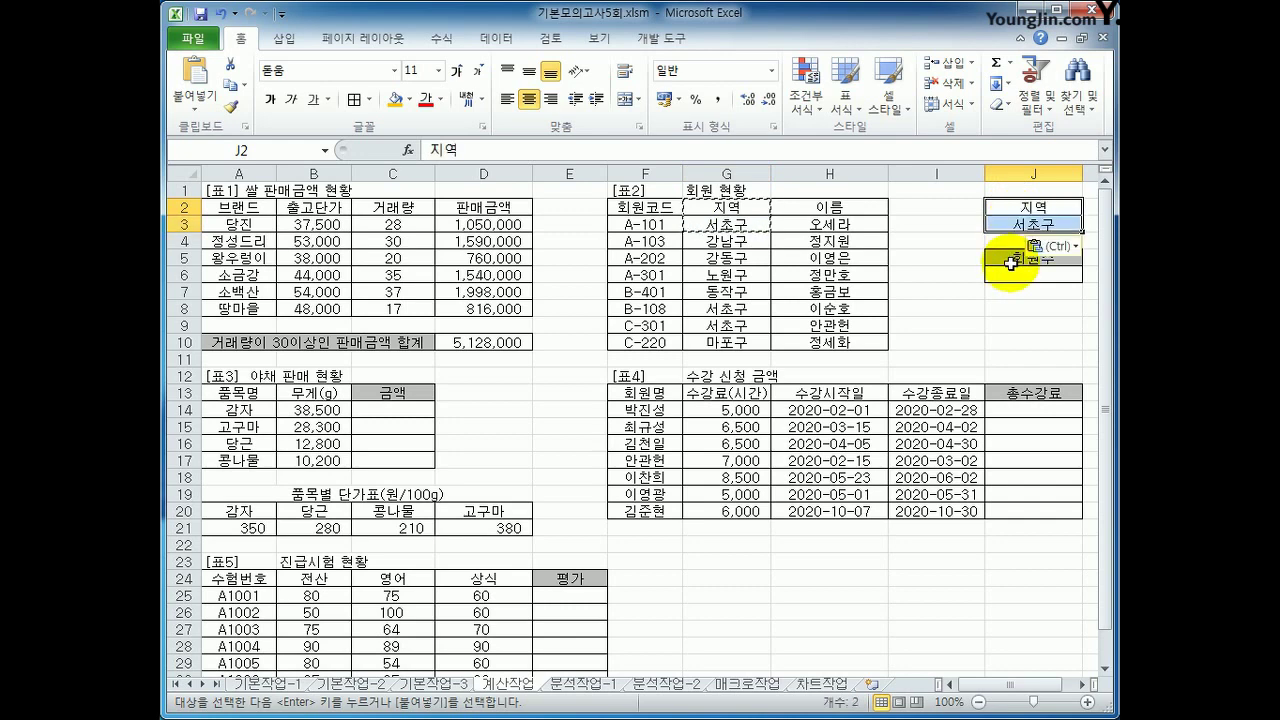
# - Begin a DCOUNTA formula in the 회원수 cell J6 and open its function arguments dialog
pyautogui.click(996, 275)
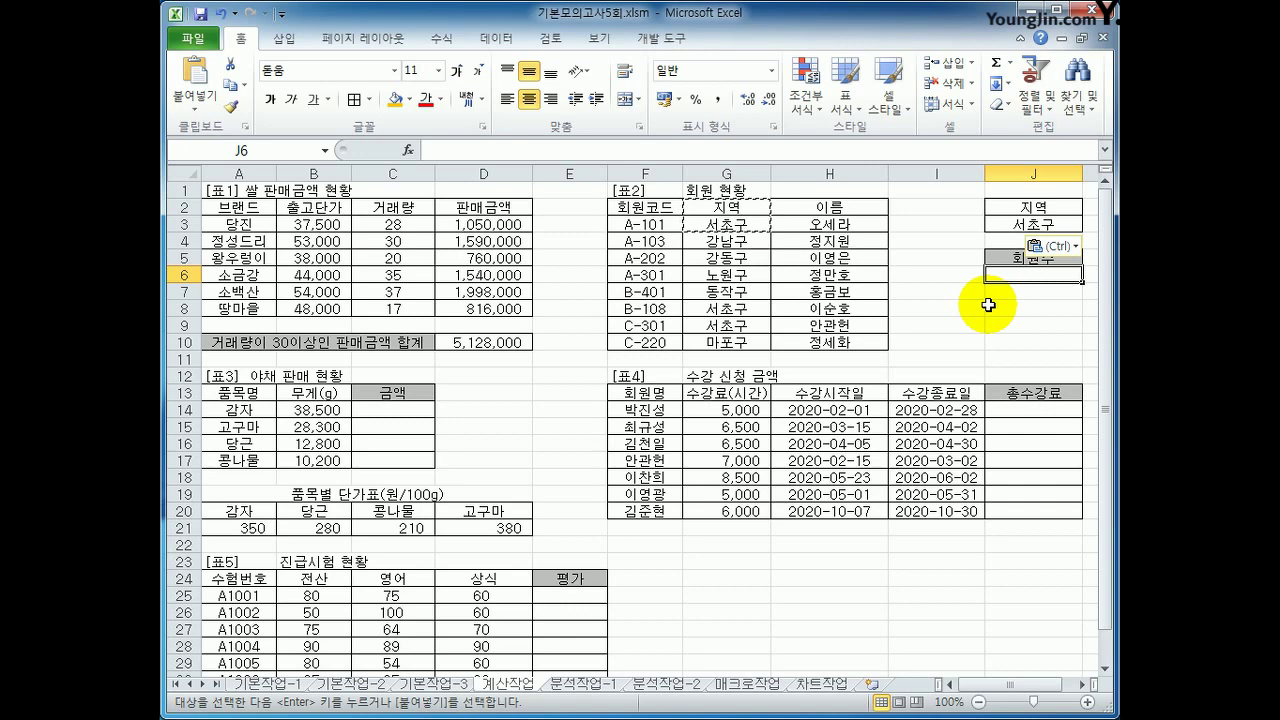
pyautogui.write('=da')
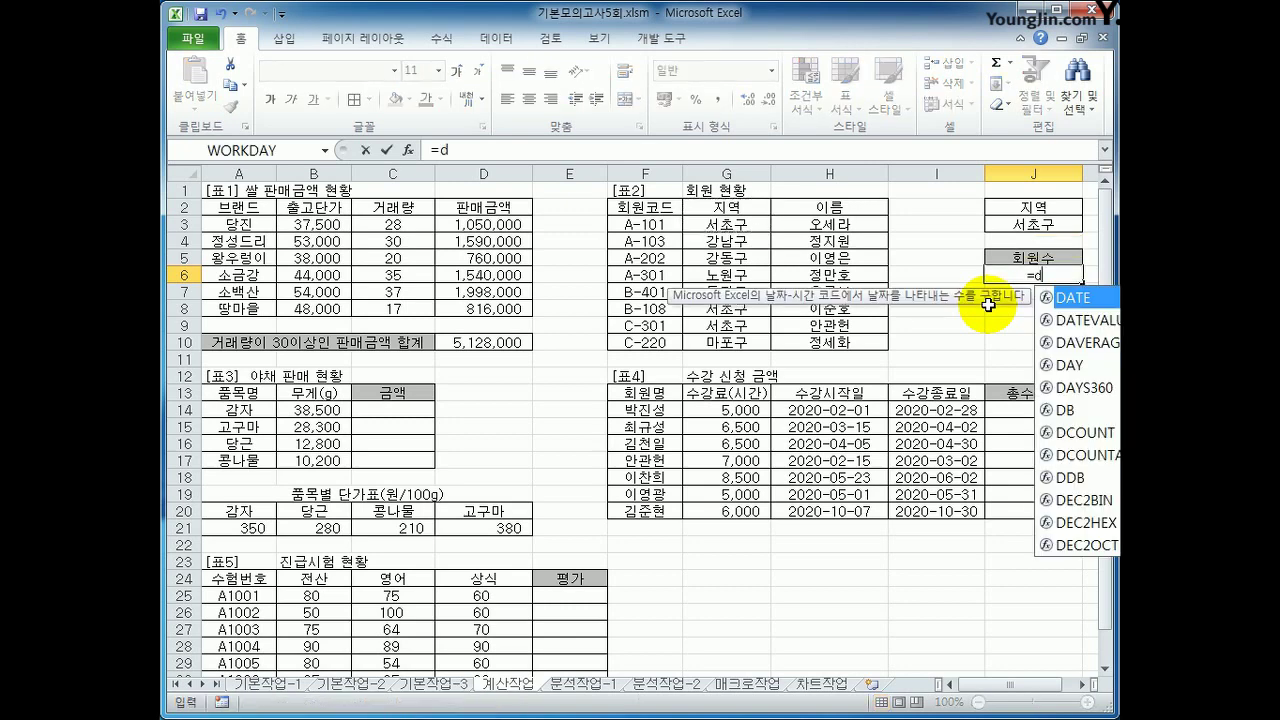
pyautogui.press('BackSpace')
pyautogui.write('c')
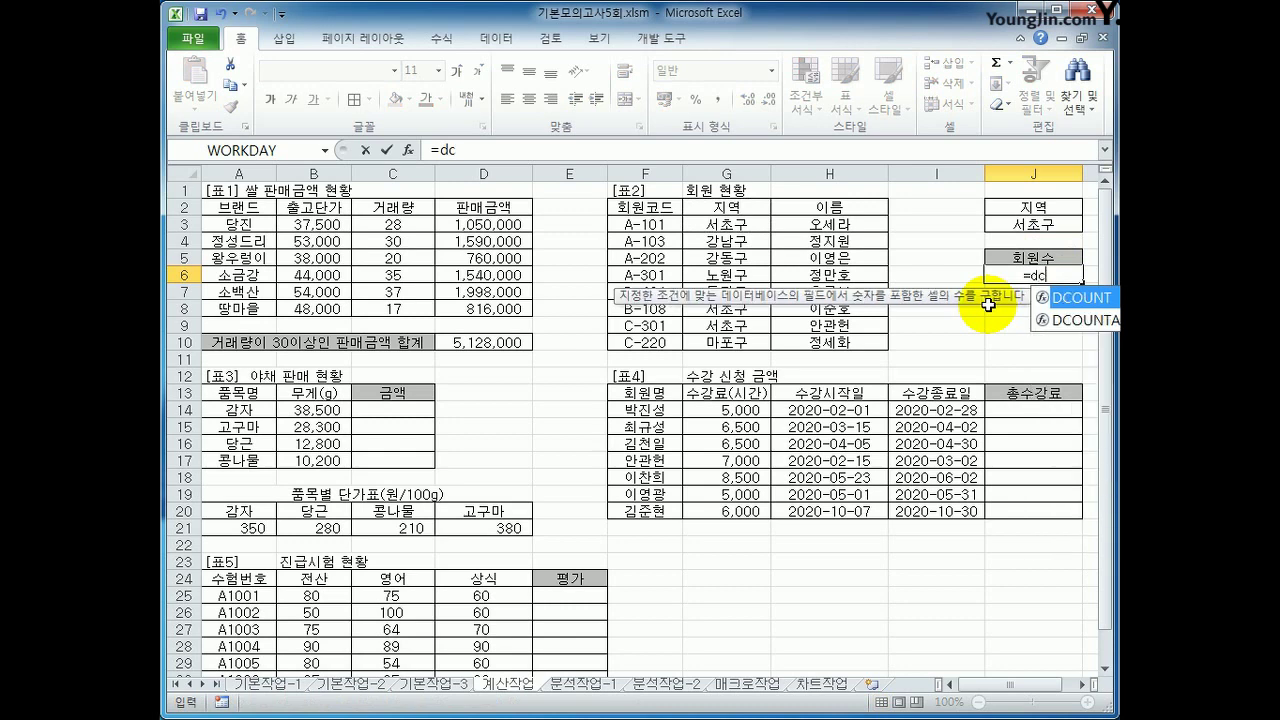
pyautogui.press('Down')
pyautogui.press('Tab')
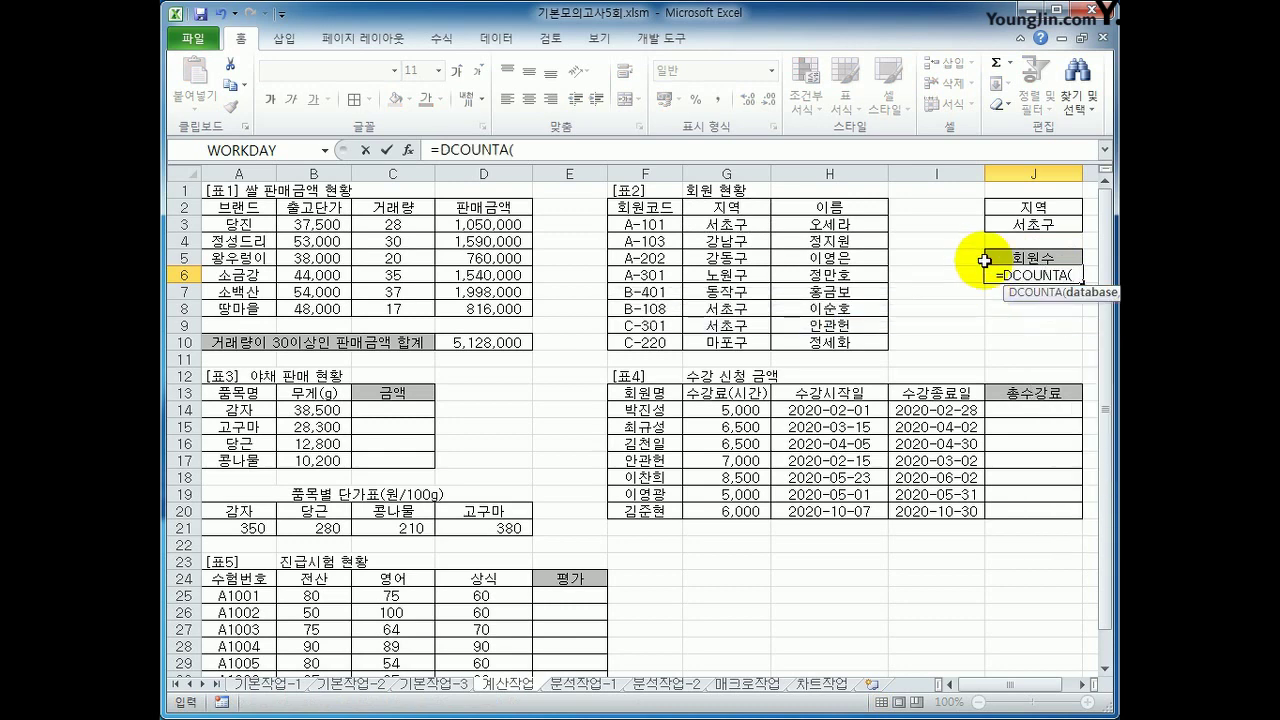
pyautogui.click(412, 150)
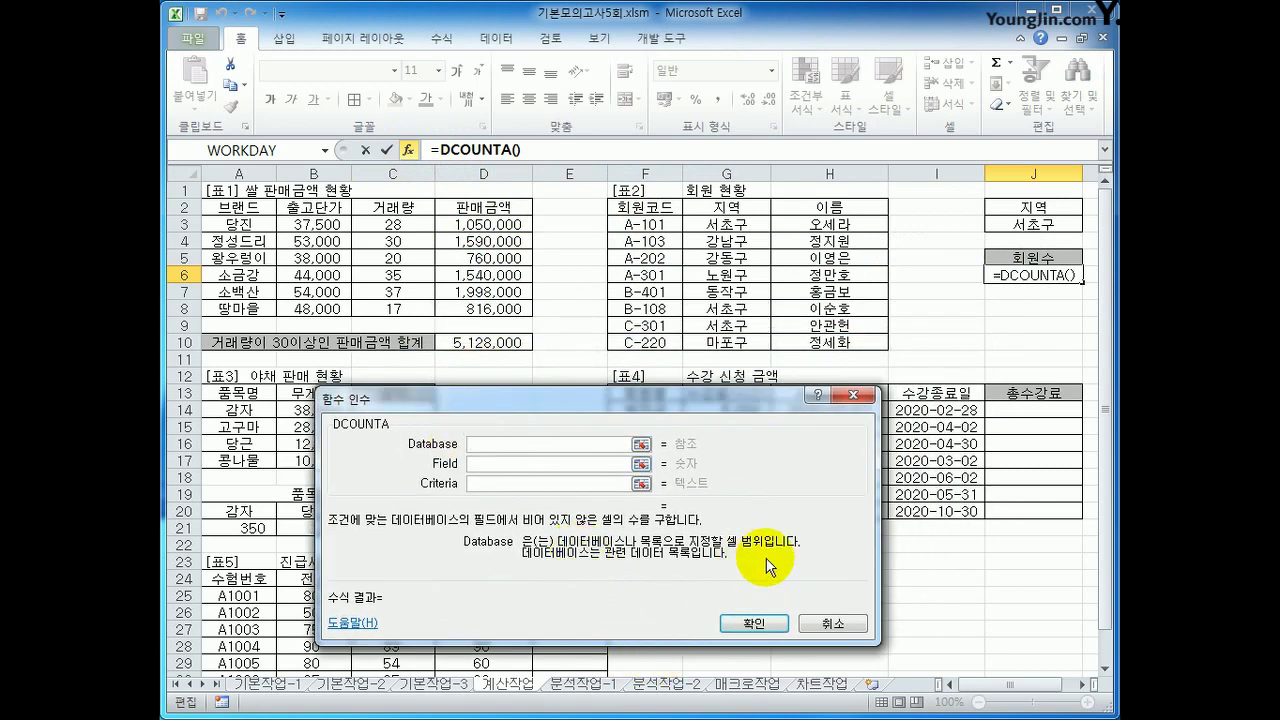
# - Complete the DCOUNTA in J6 with database F2:H10, field G2 and criteria J2:J3
pyautogui.moveTo(669, 211); pyautogui.dragTo(830, 342)
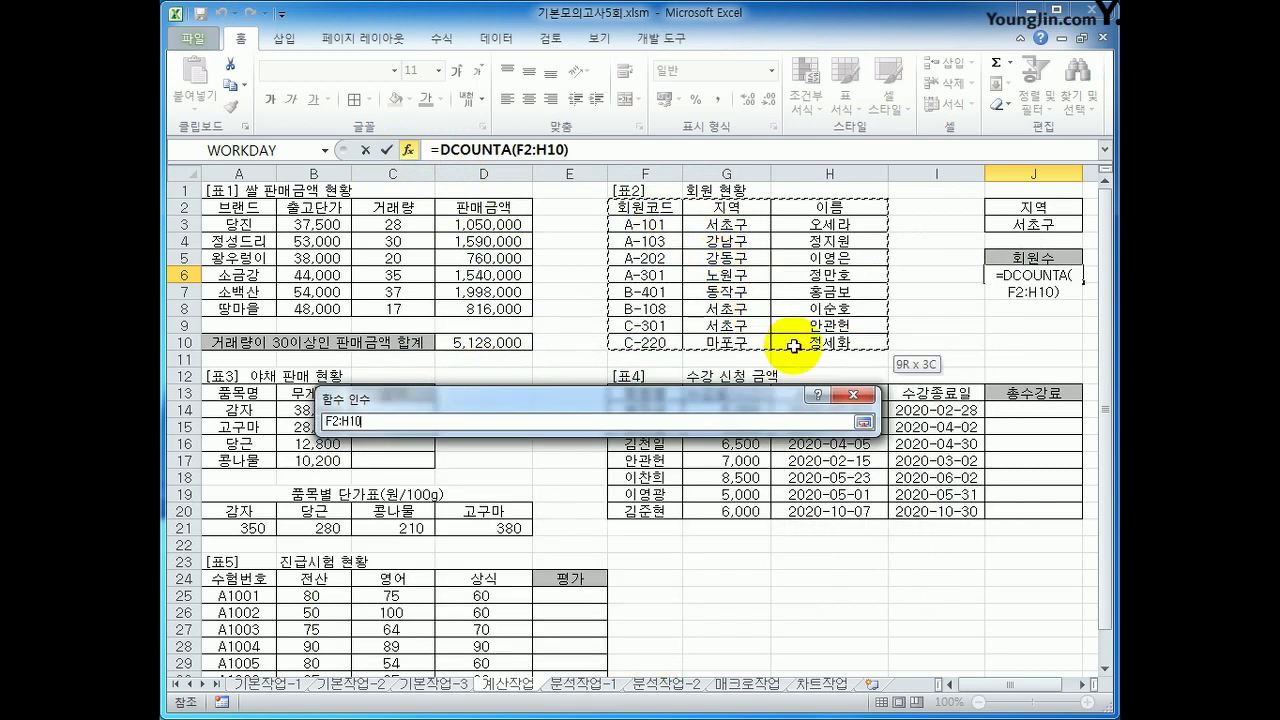
pyautogui.click(509, 465)
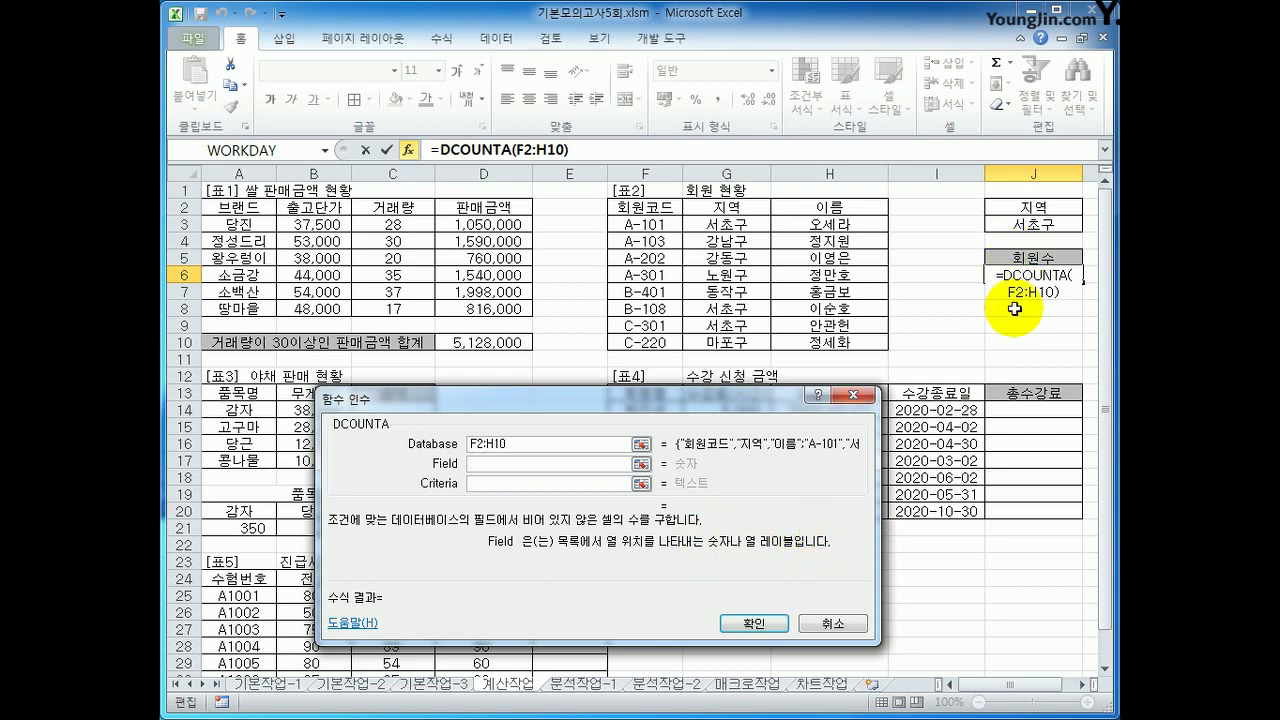
pyautogui.click(718, 208)
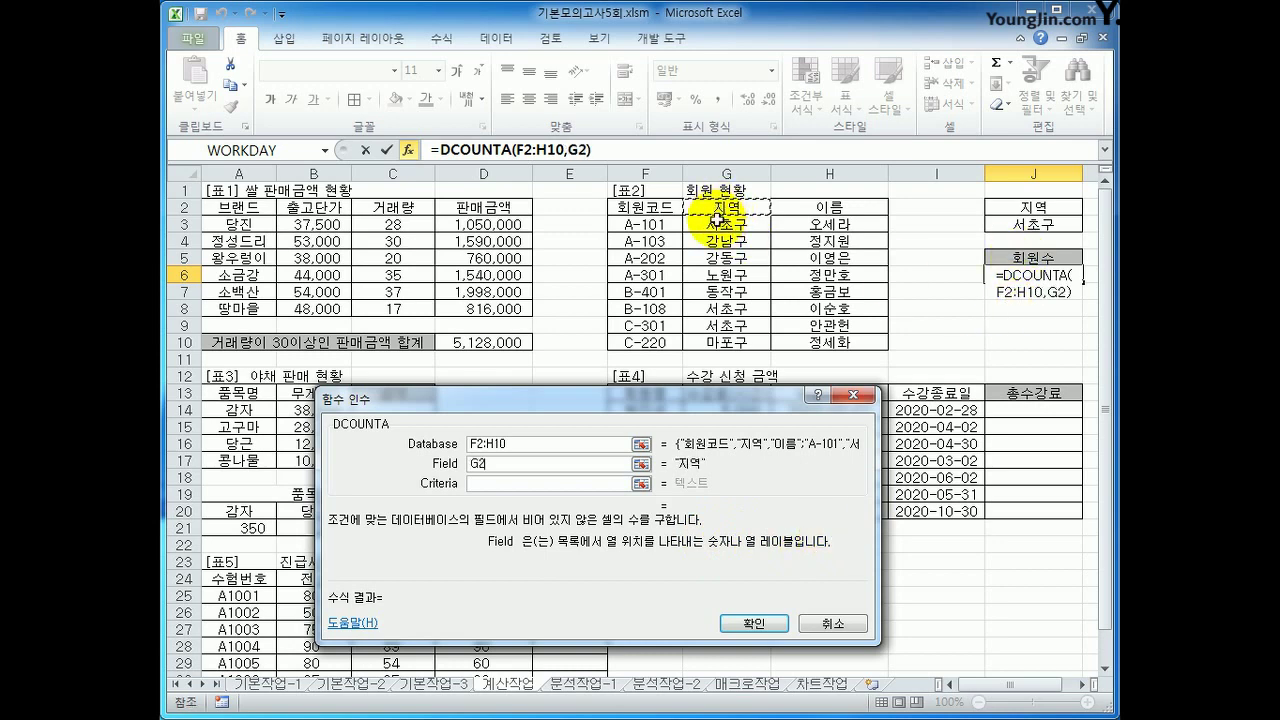
pyautogui.click(559, 484)
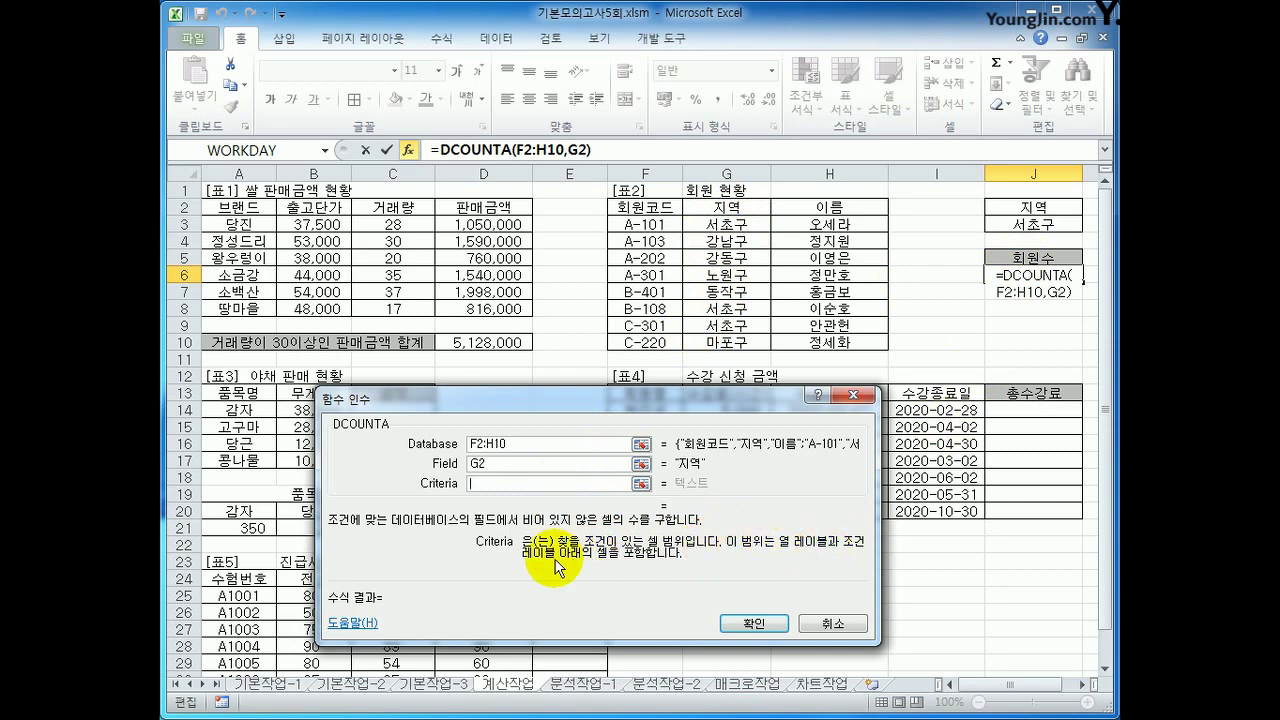
pyautogui.moveTo(1034, 206); pyautogui.dragTo(1040, 226)
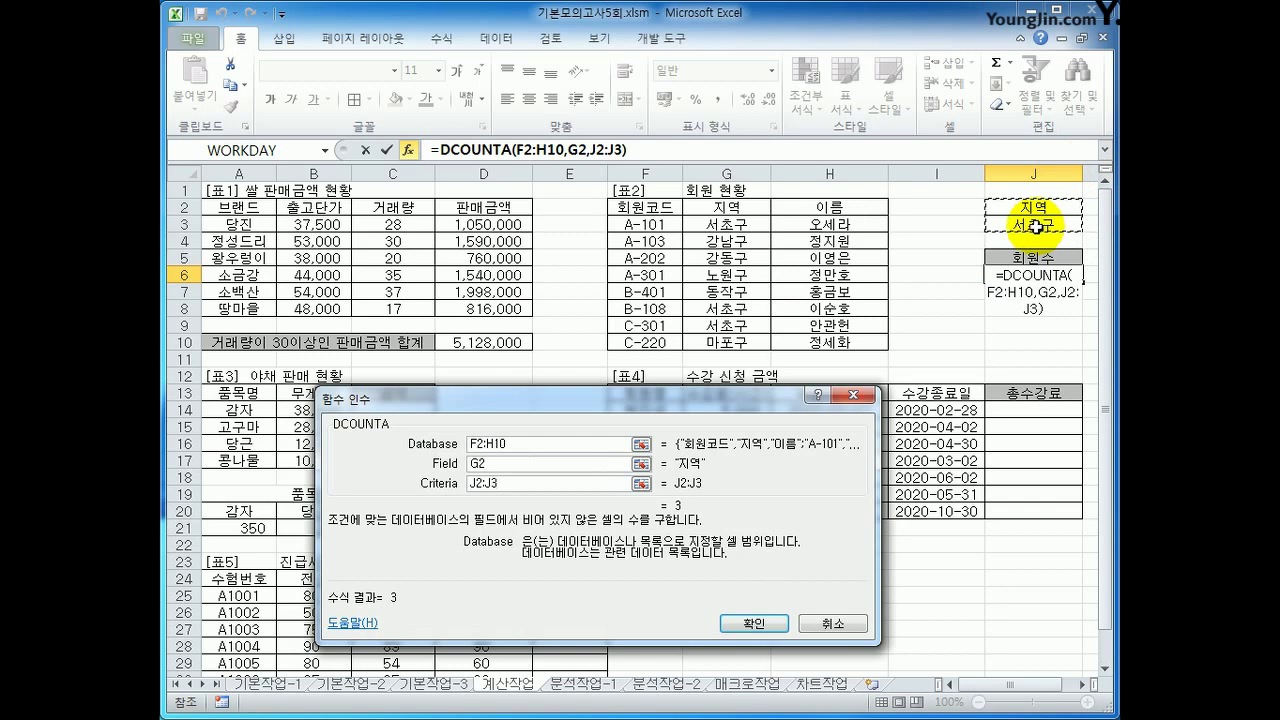
pyautogui.click(770, 620)
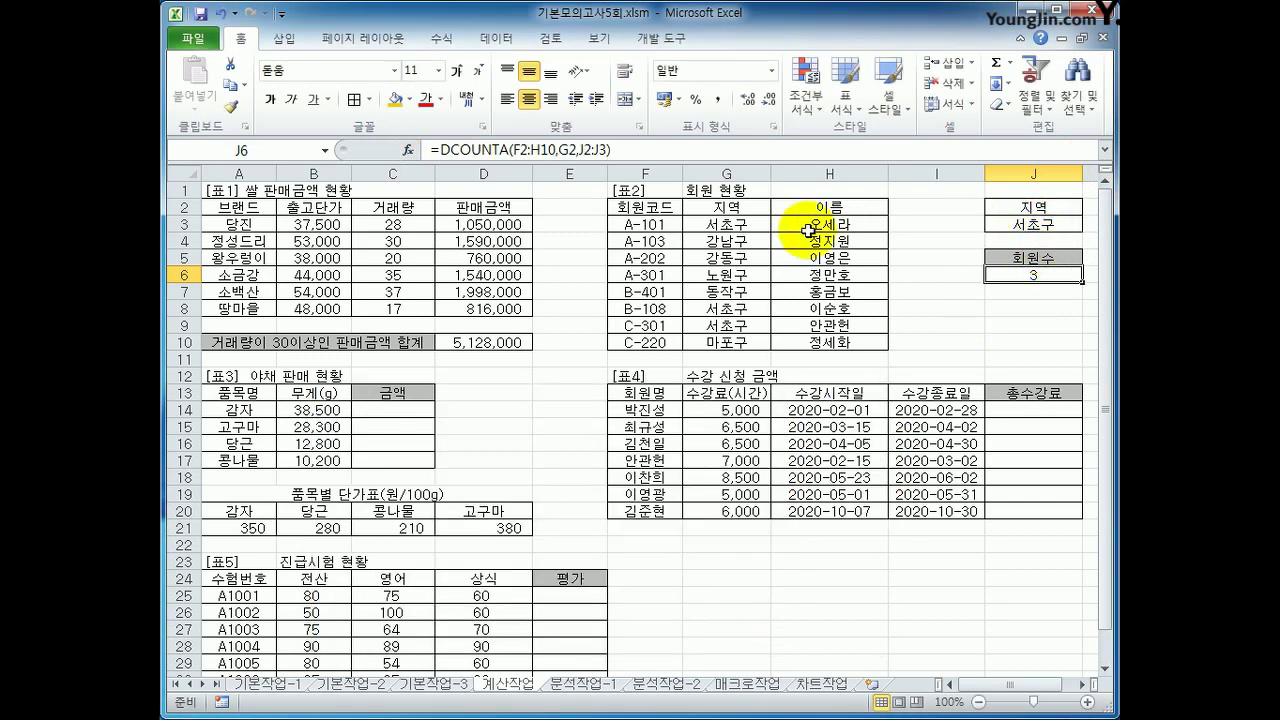
# - Append &"명" to the DCOUNTA formula in J6
pyautogui.click(655, 148)
pyautogui.write('&')
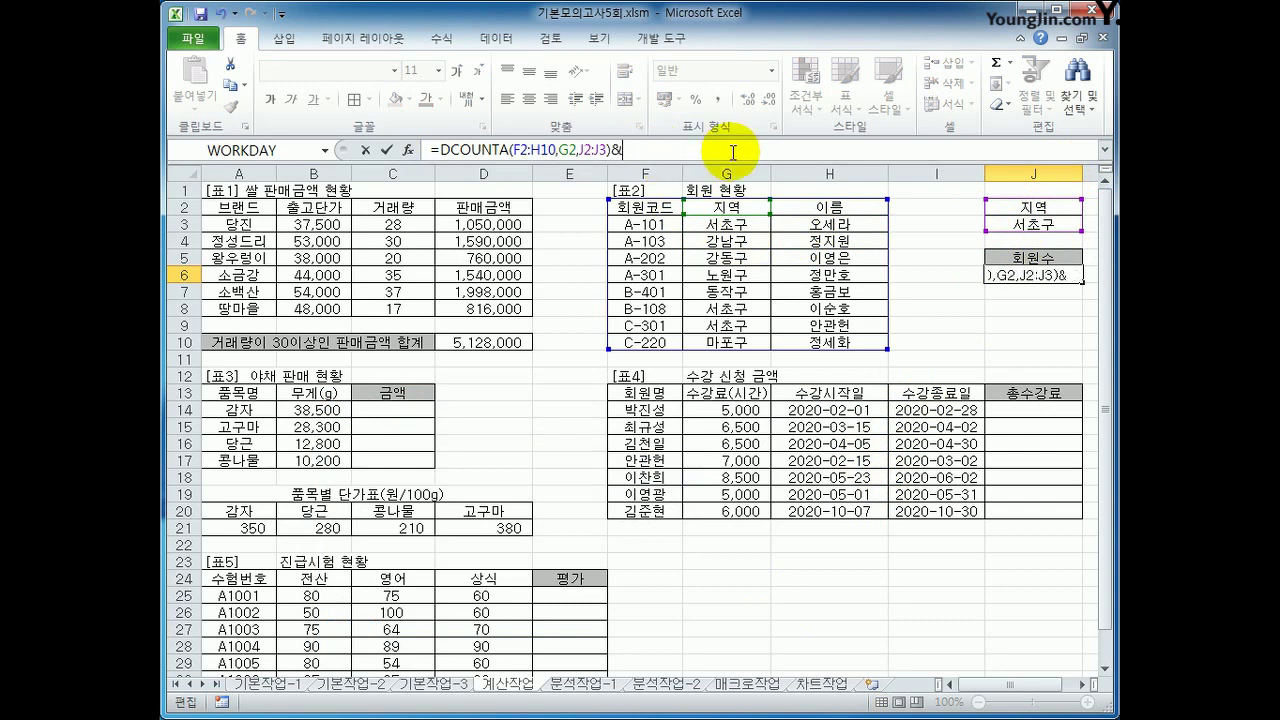
pyautogui.write('"명"')
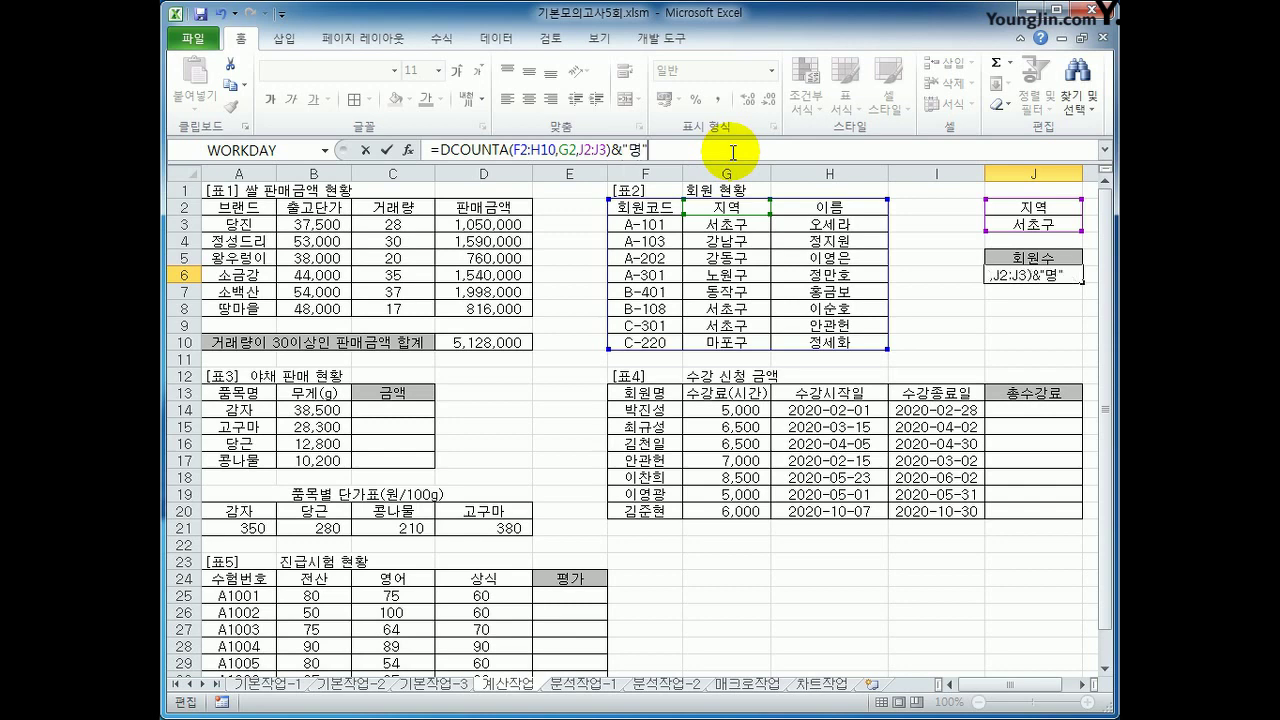
pyautogui.press('Return')
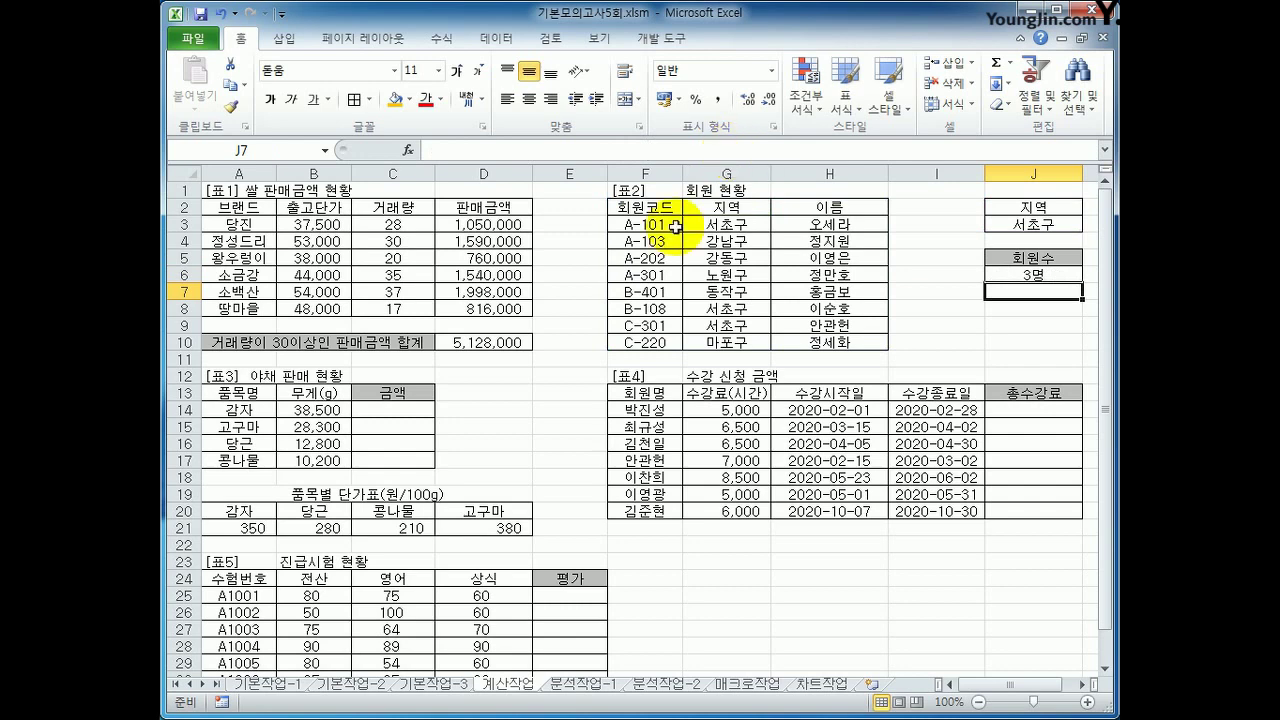
# - Begin the 금액 formula in C14 of 표3 as =B14*(HLOOKUP(
pyautogui.click(428, 411)
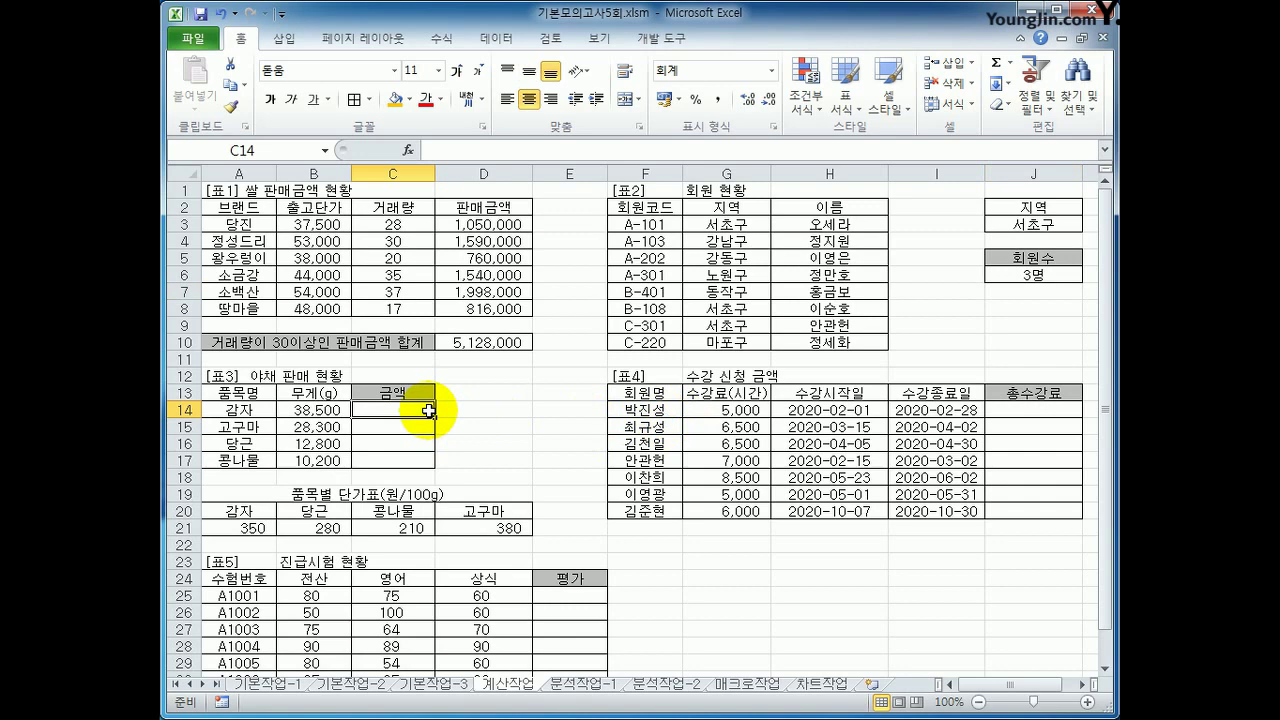
pyautogui.write('=')
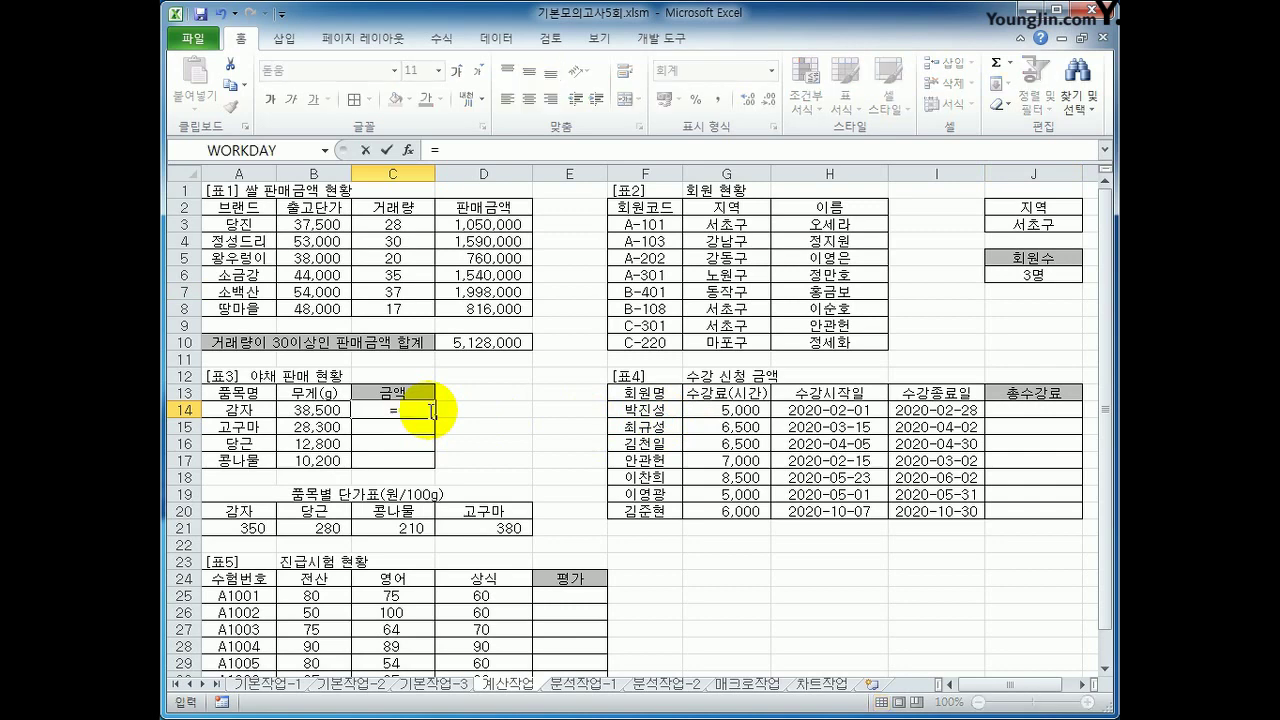
pyautogui.click(317, 408)
pyautogui.write('*')
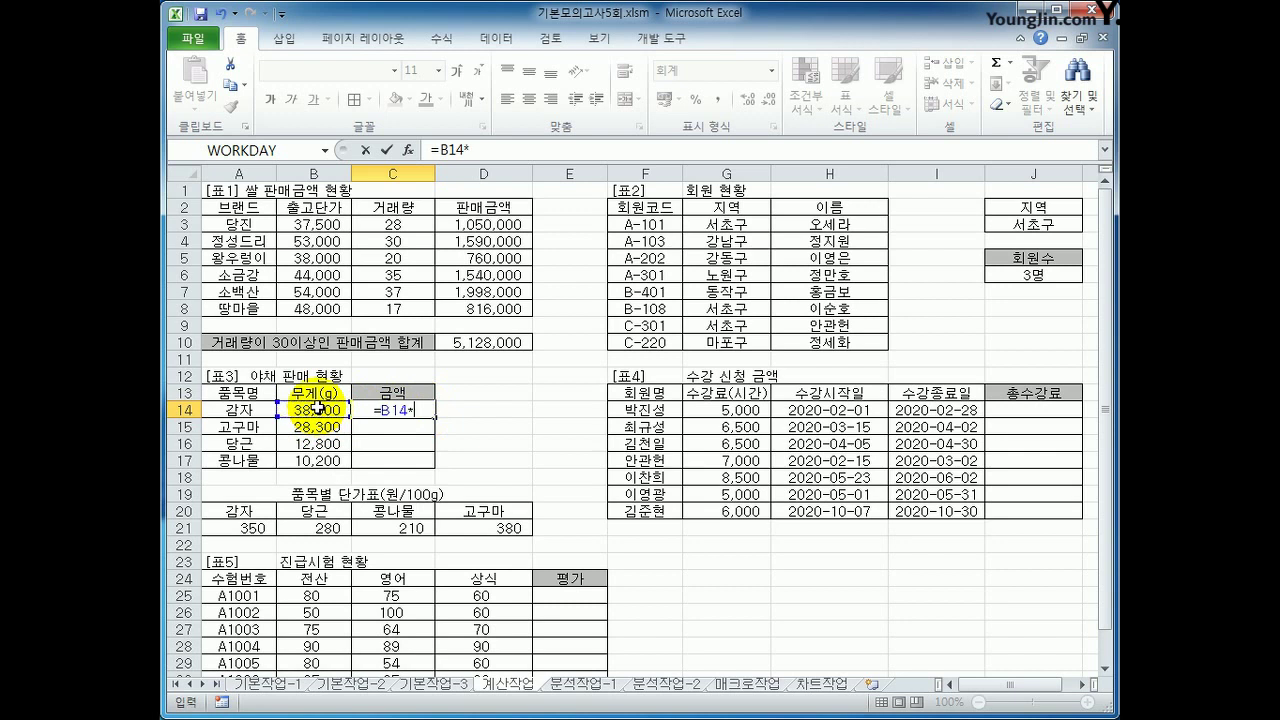
pyautogui.write('(')
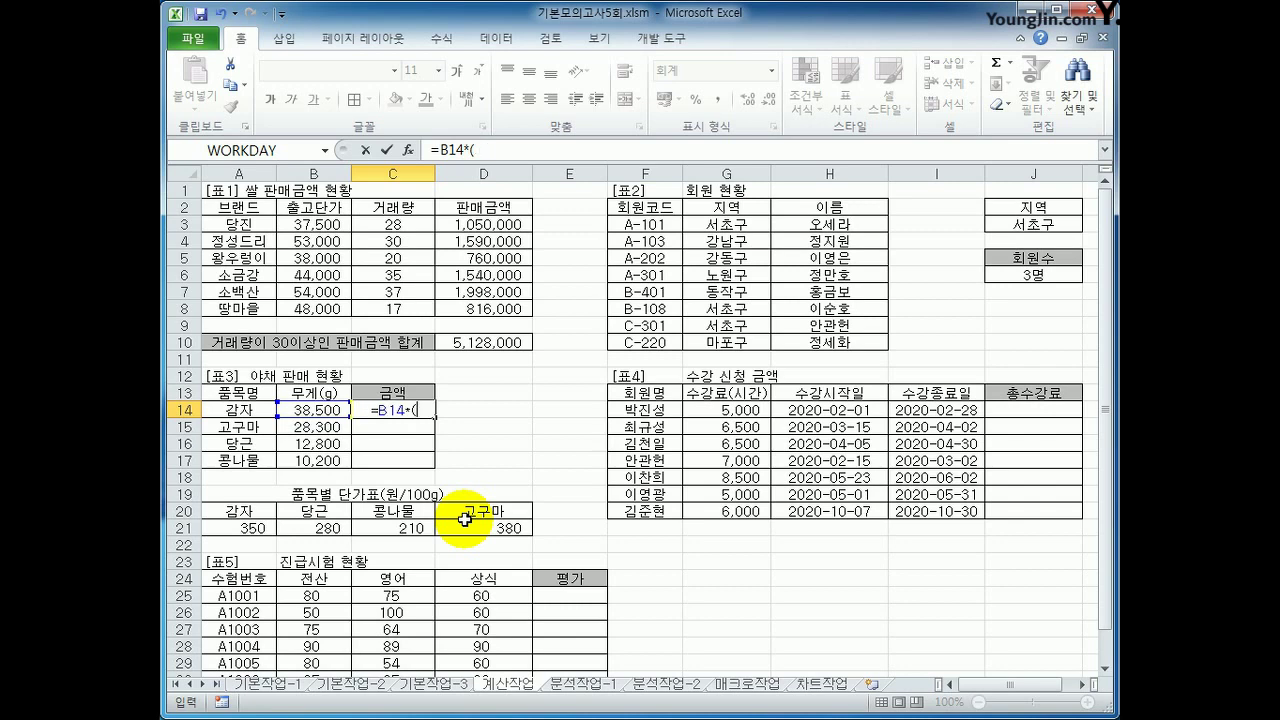
pyautogui.write('H')
pyautogui.press('Tab')
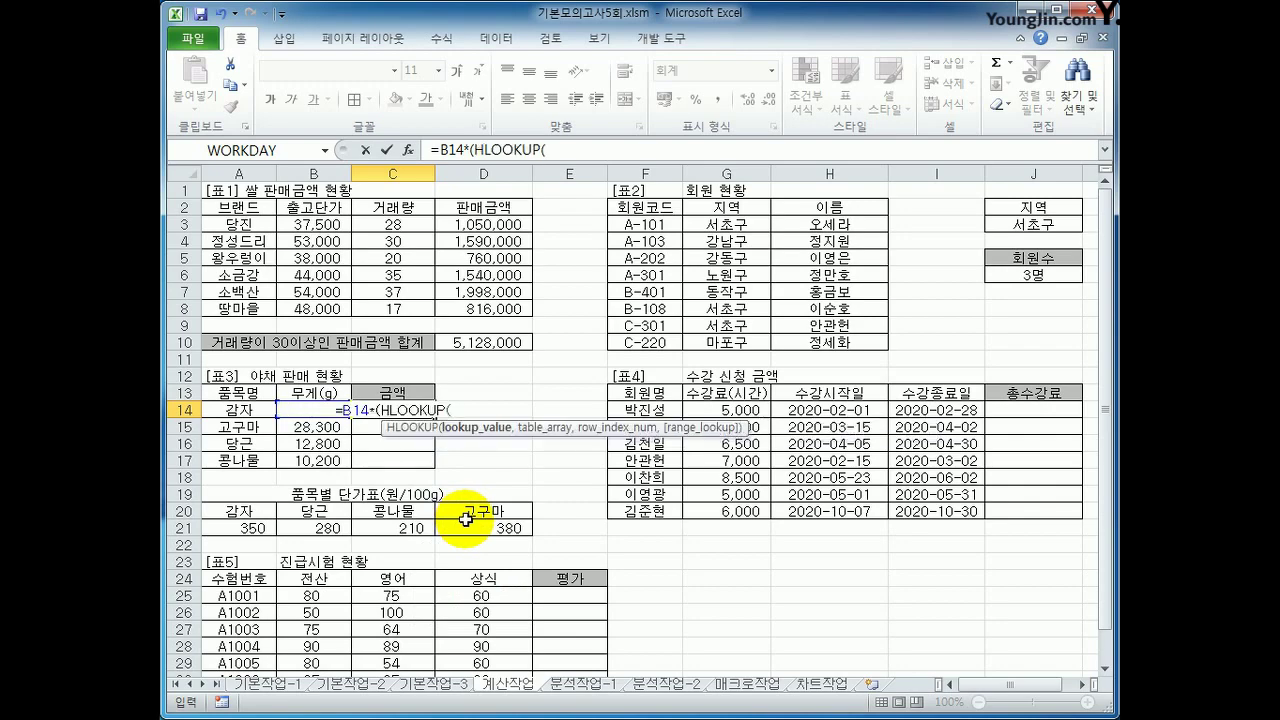
# - In the HLOOKUP arguments of C14, set the lookup value to A14 and the table array to the absolute range $A$20:$D$21
pyautogui.click(408, 149)
pyautogui.moveTo(560, 396); pyautogui.dragTo(768, 227)
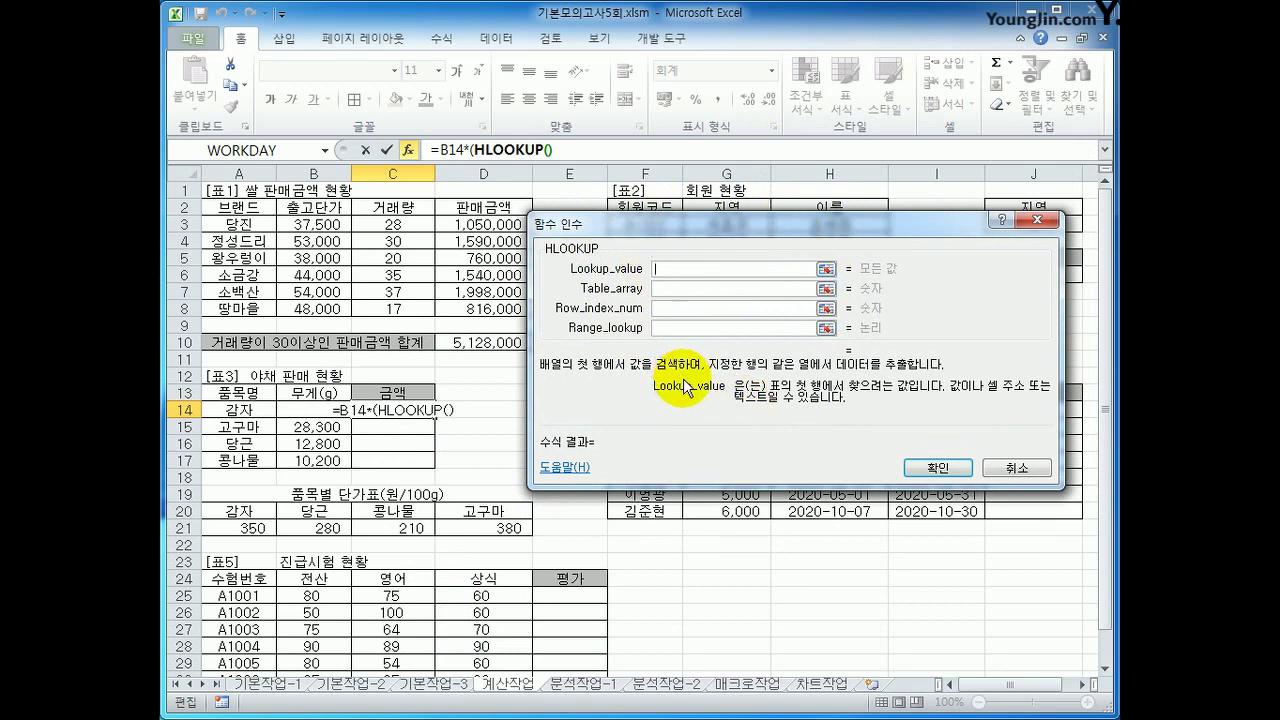
pyautogui.click(238, 409)
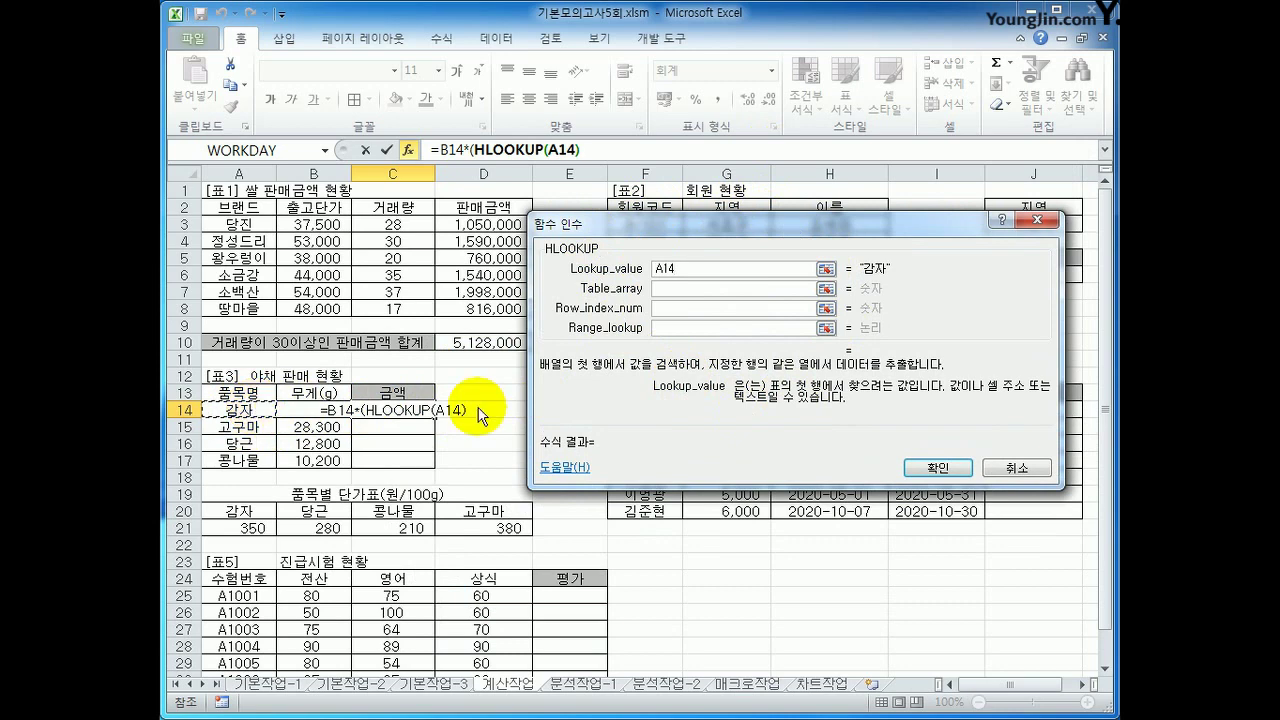
pyautogui.click(680, 289)
pyautogui.moveTo(240, 510); pyautogui.dragTo(462, 535)
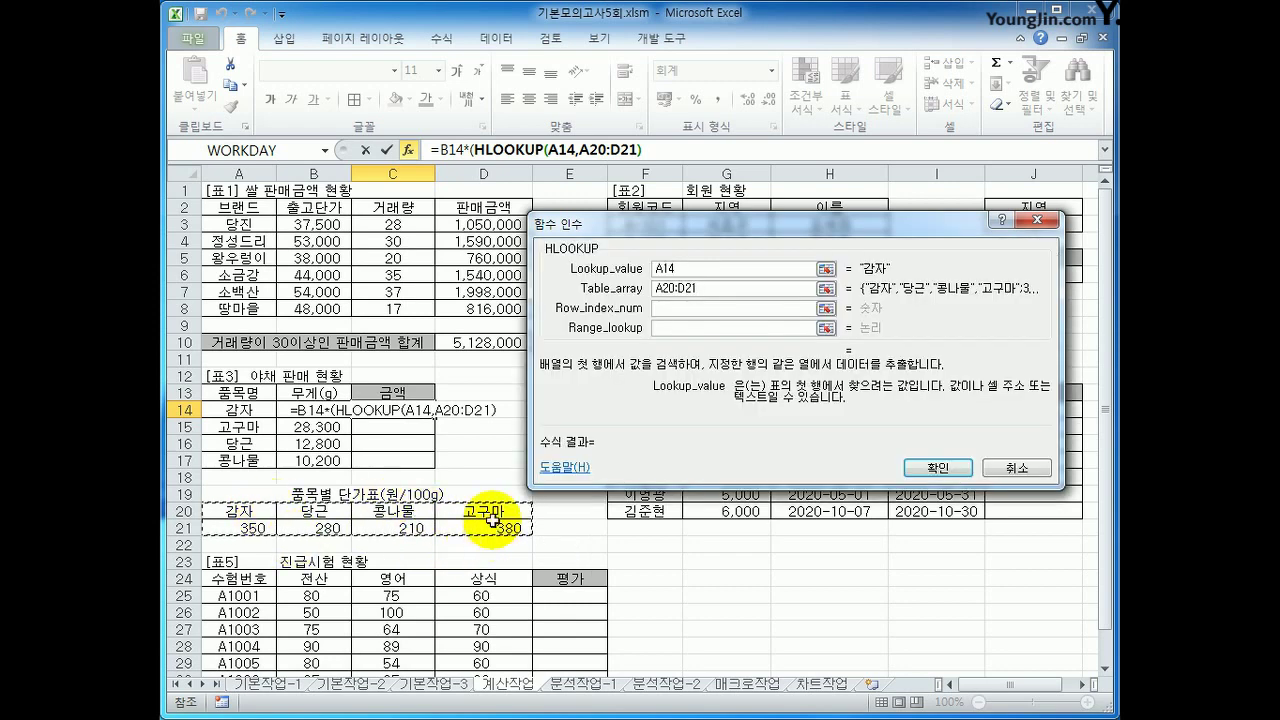
pyautogui.press('F4')
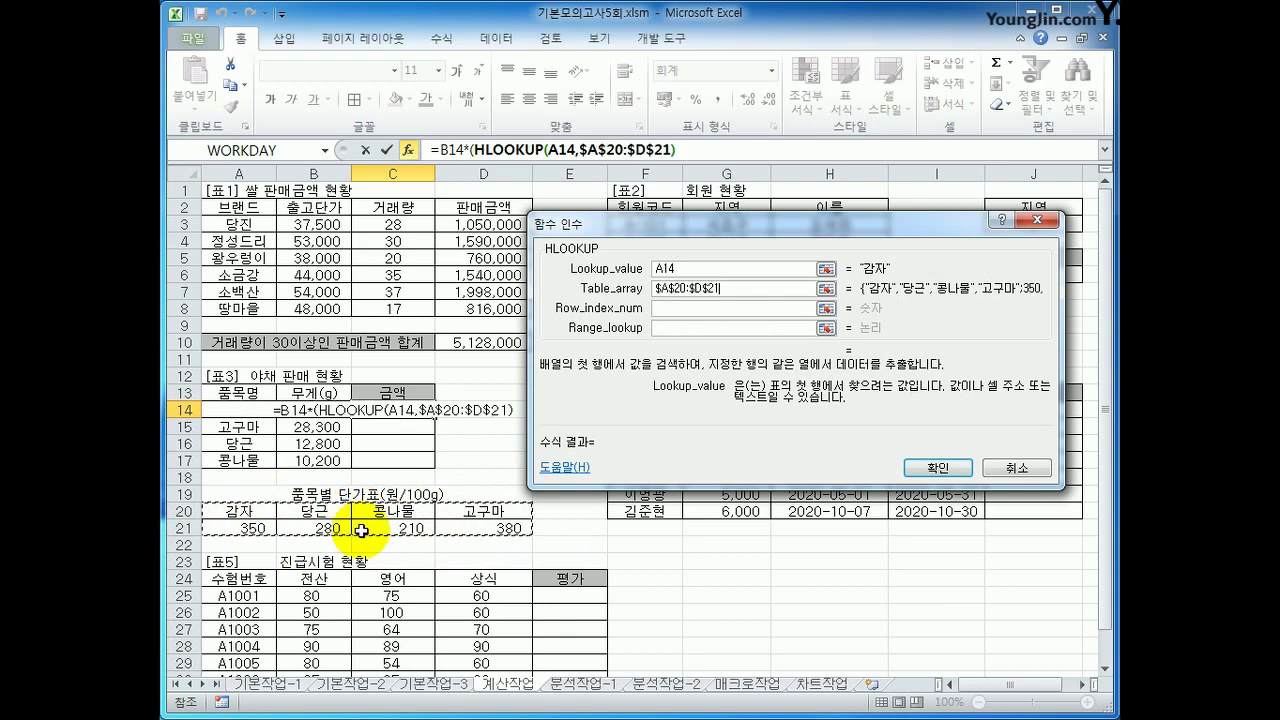
# - Complete the HLOOKUP in C14 with row index 2 and range lookup 0, accepting the proposed closing-parenthesis correction
pyautogui.click(690, 307)
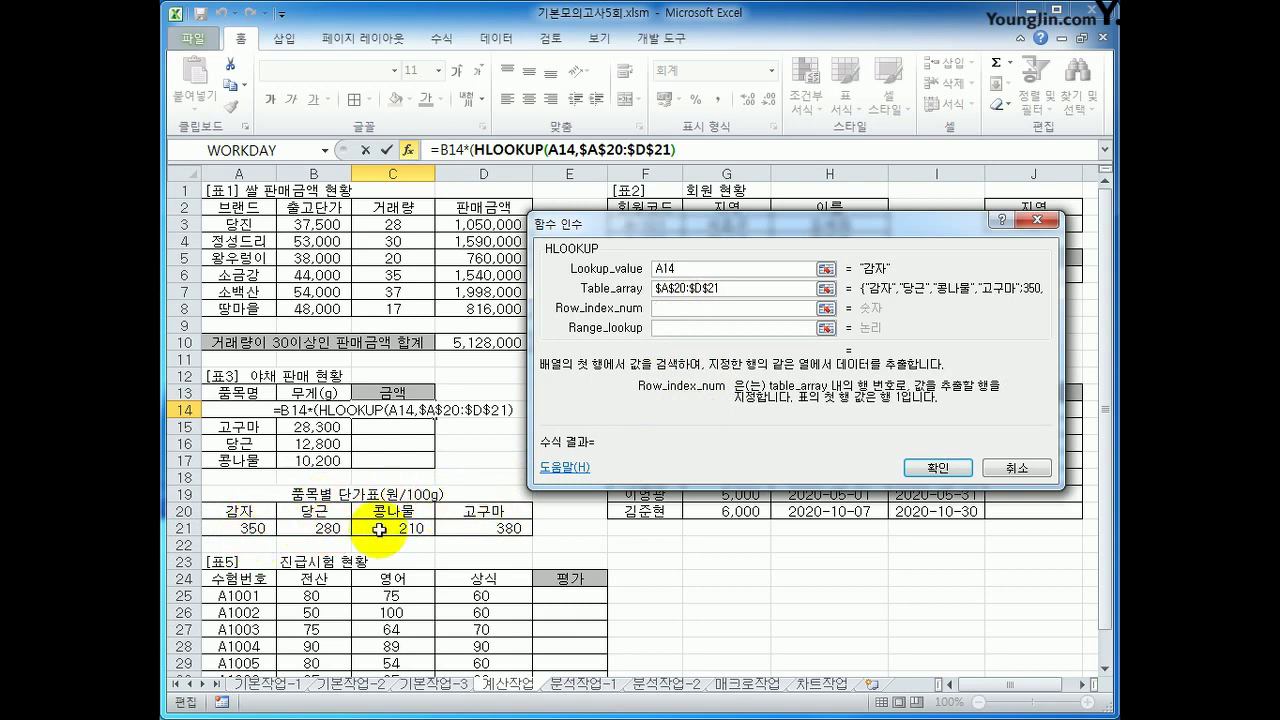
pyautogui.write('2')
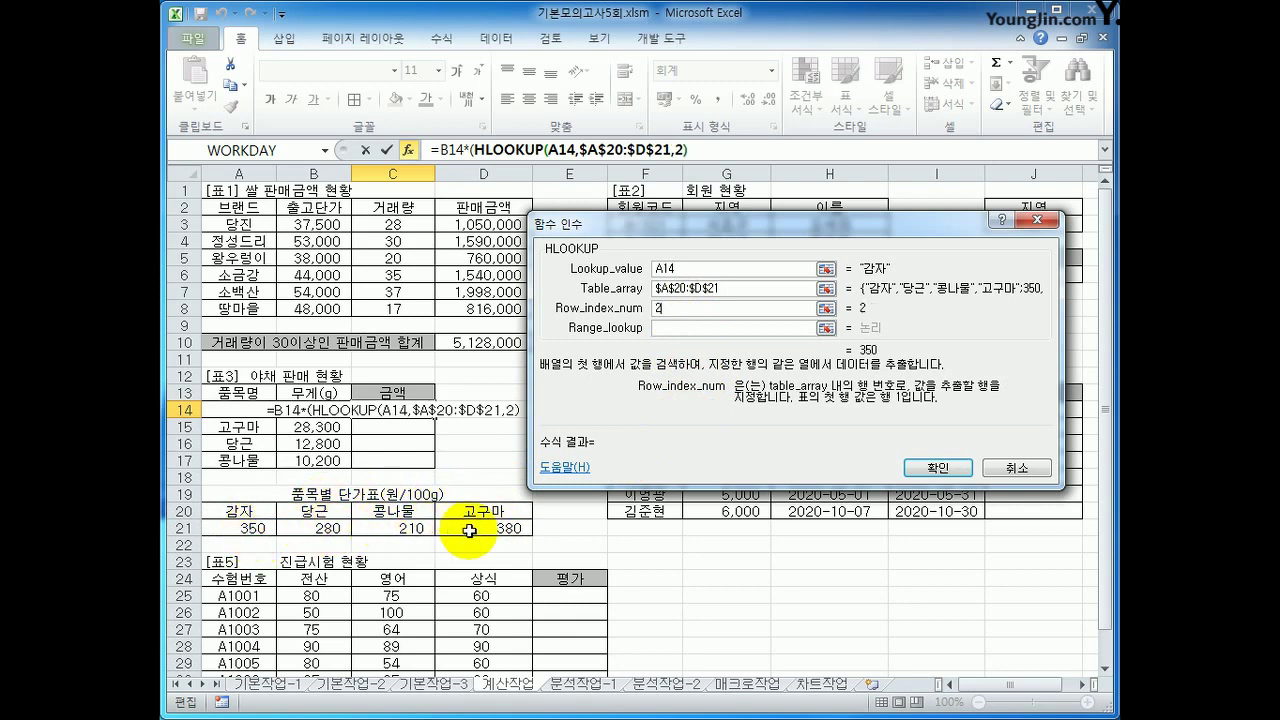
pyautogui.click(704, 328)
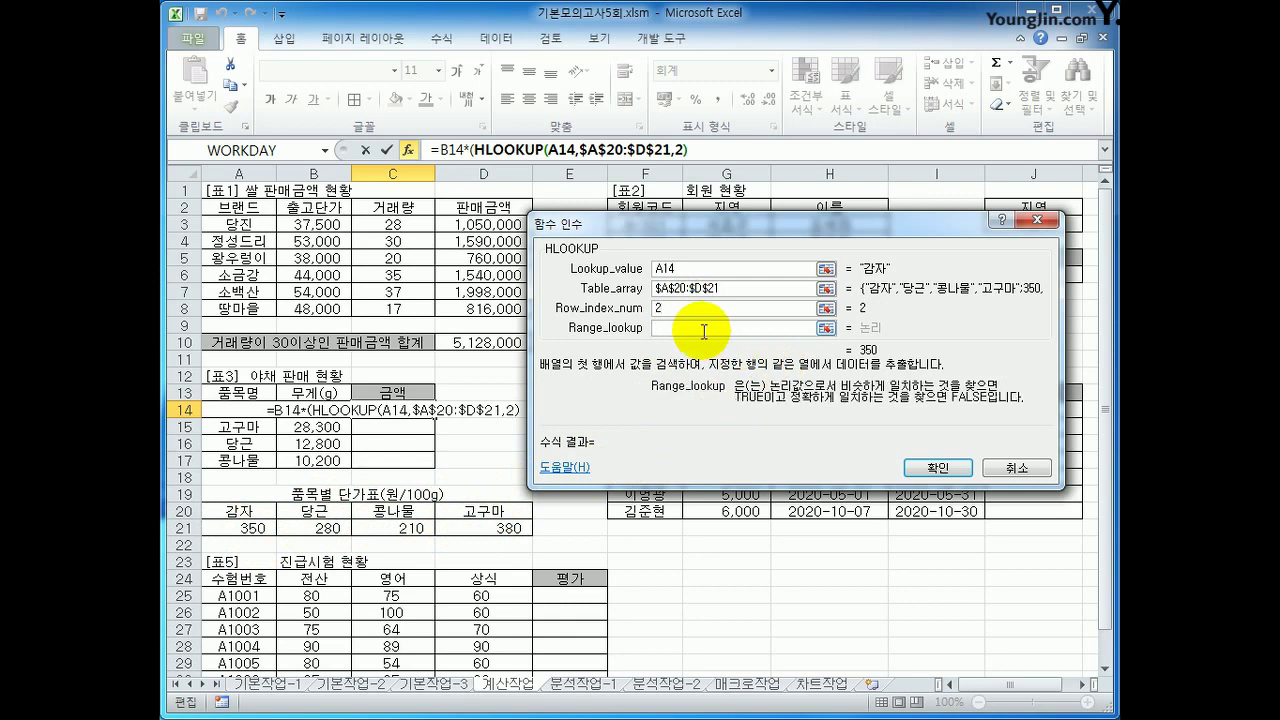
pyautogui.write('0')
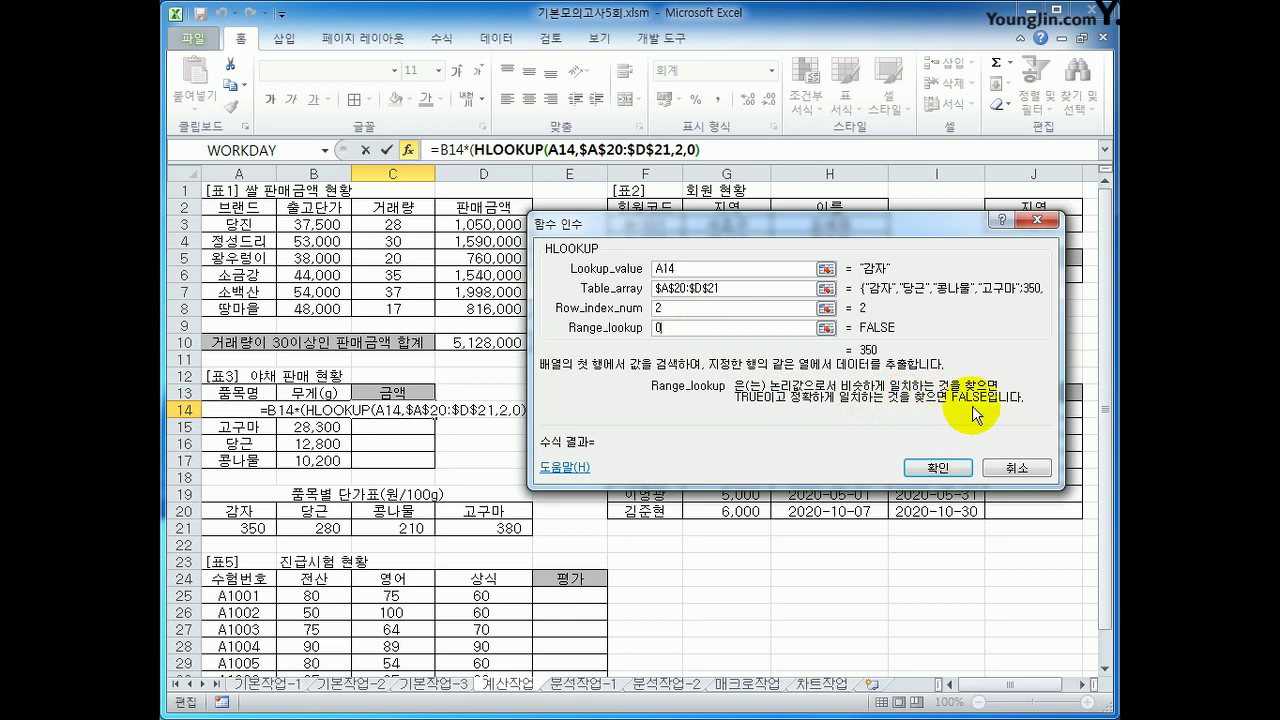
pyautogui.click(958, 470)
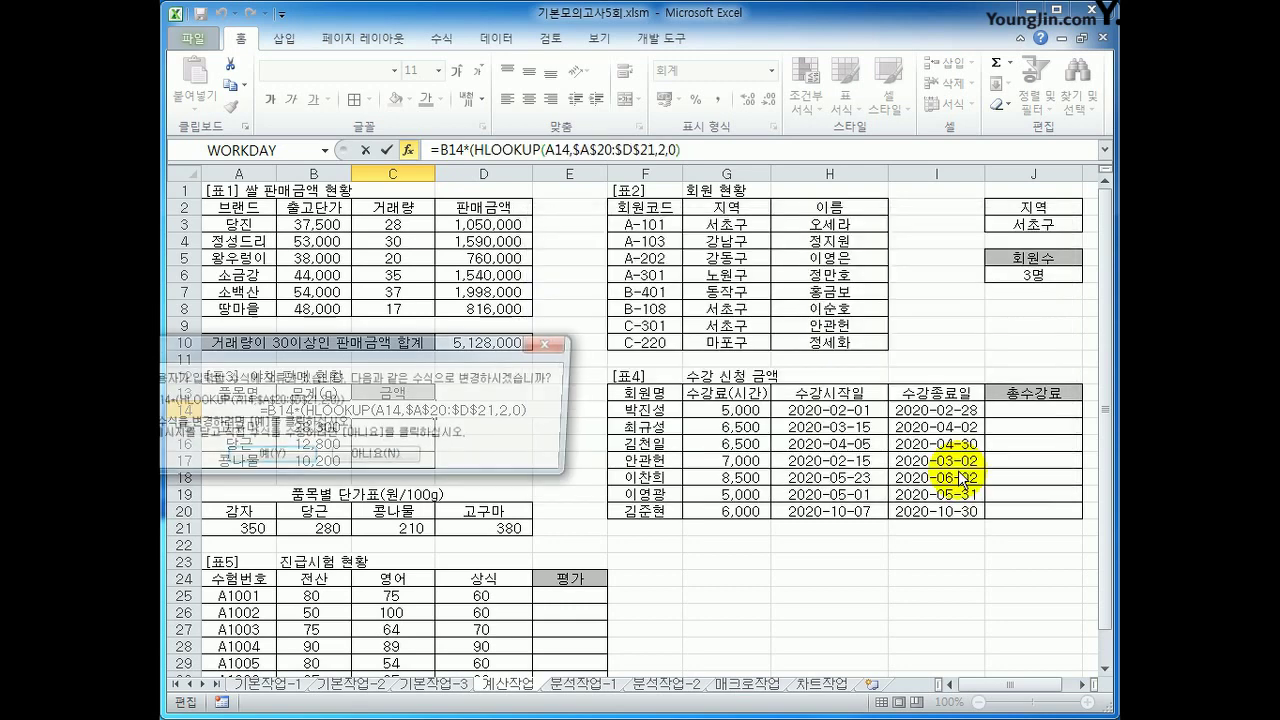
pyautogui.moveTo(345, 357); pyautogui.dragTo(734, 359)
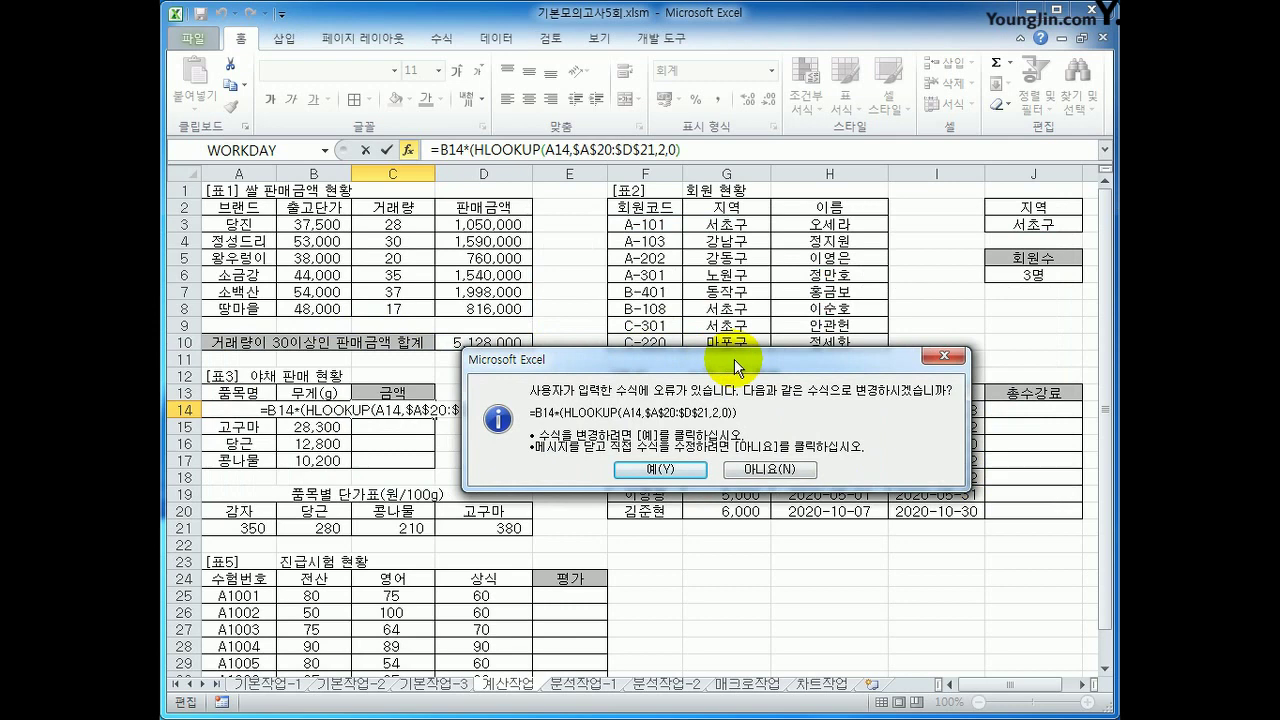
pyautogui.click(659, 471)
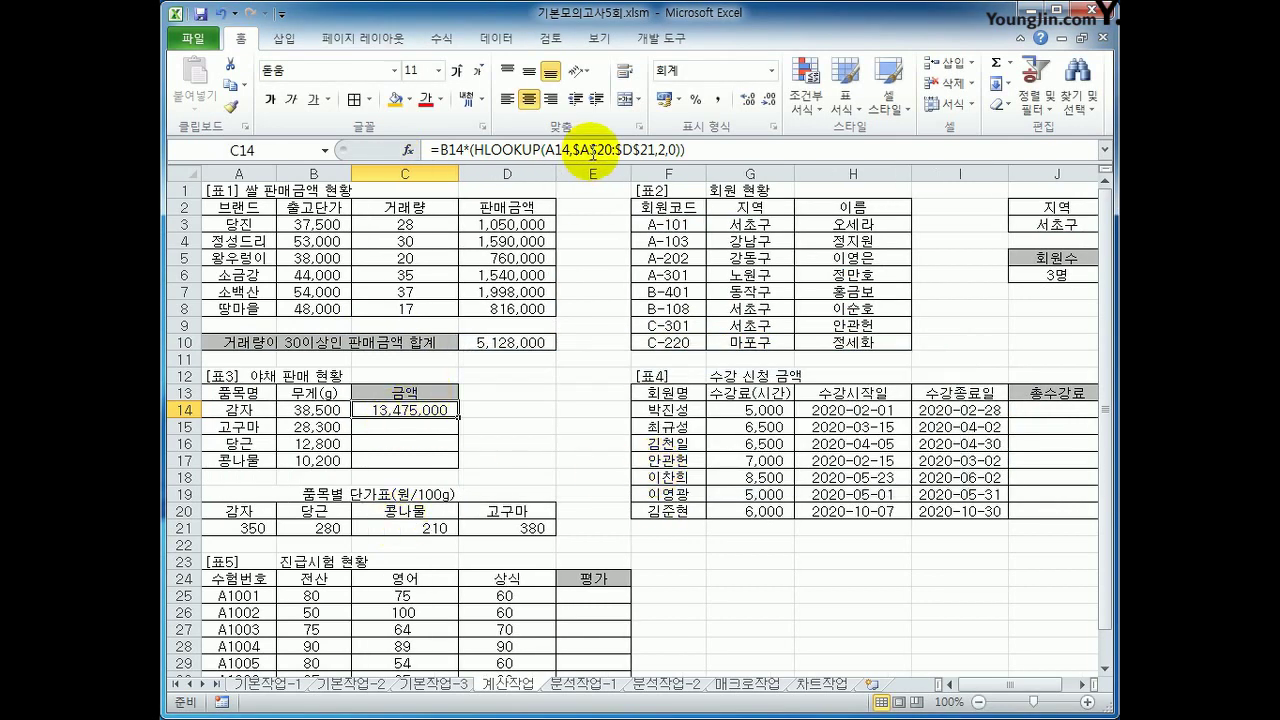
# - Add /100 after the HLOOKUP inside the parentheses of the C14 formula and fill the formula down to C17
pyautogui.click(689, 150)
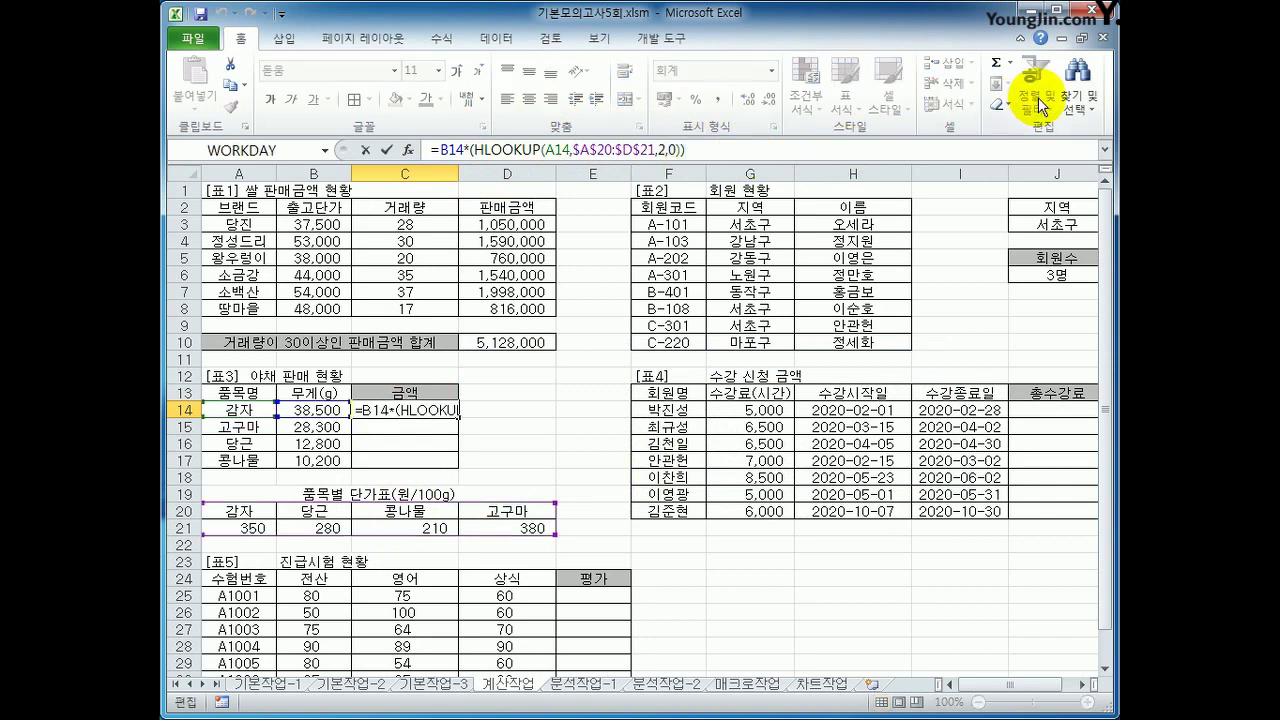
pyautogui.write('/100')
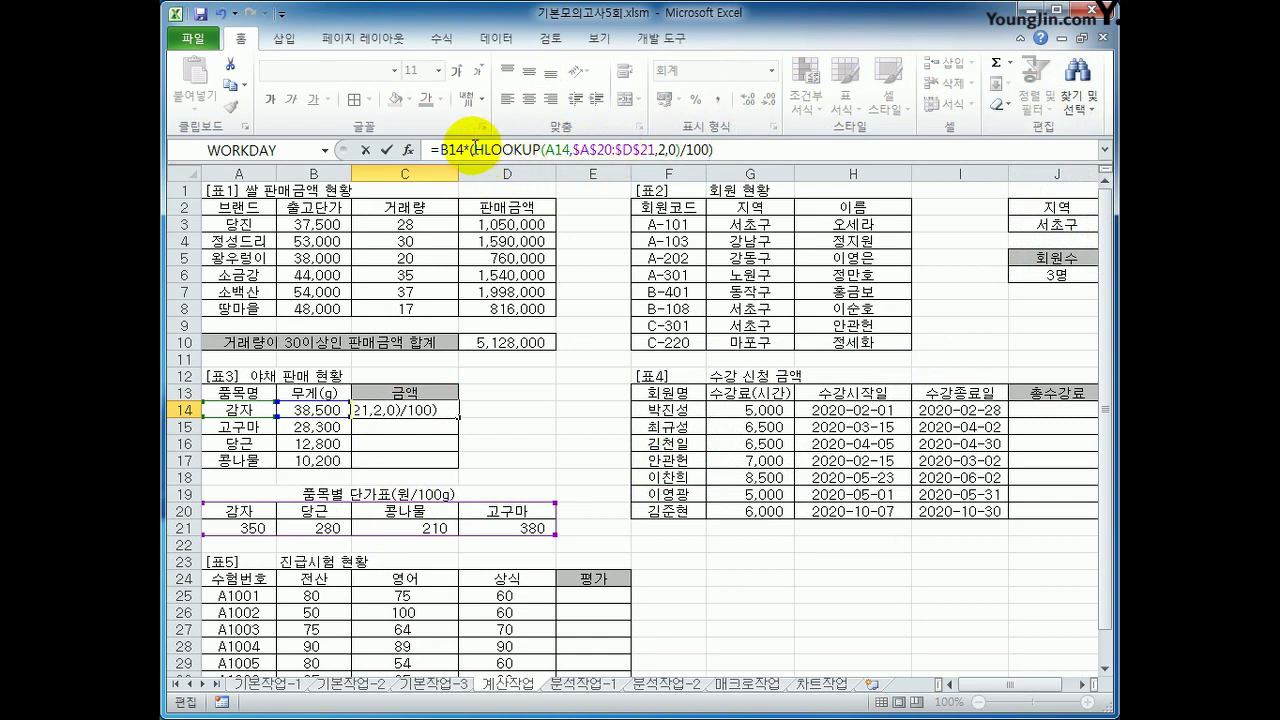
pyautogui.moveTo(477, 150); pyautogui.dragTo(681, 150)
pyautogui.click(725, 150)
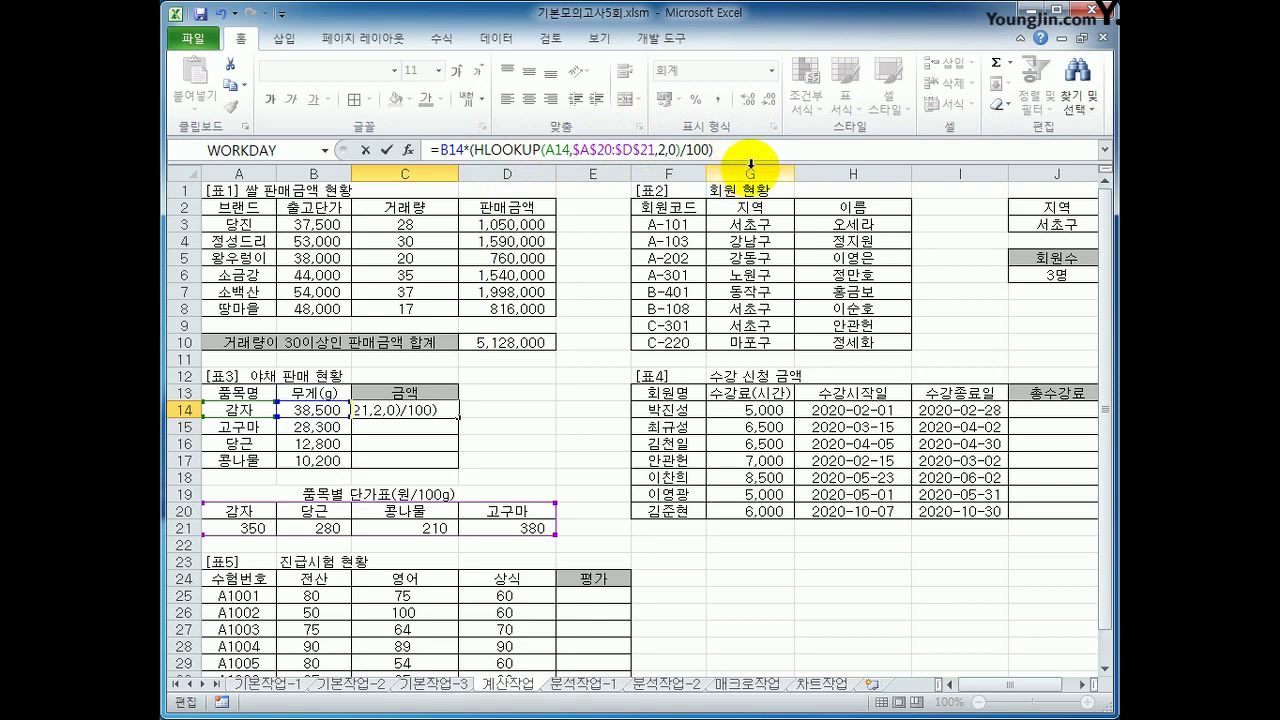
pyautogui.press('Return')
pyautogui.press('Up')
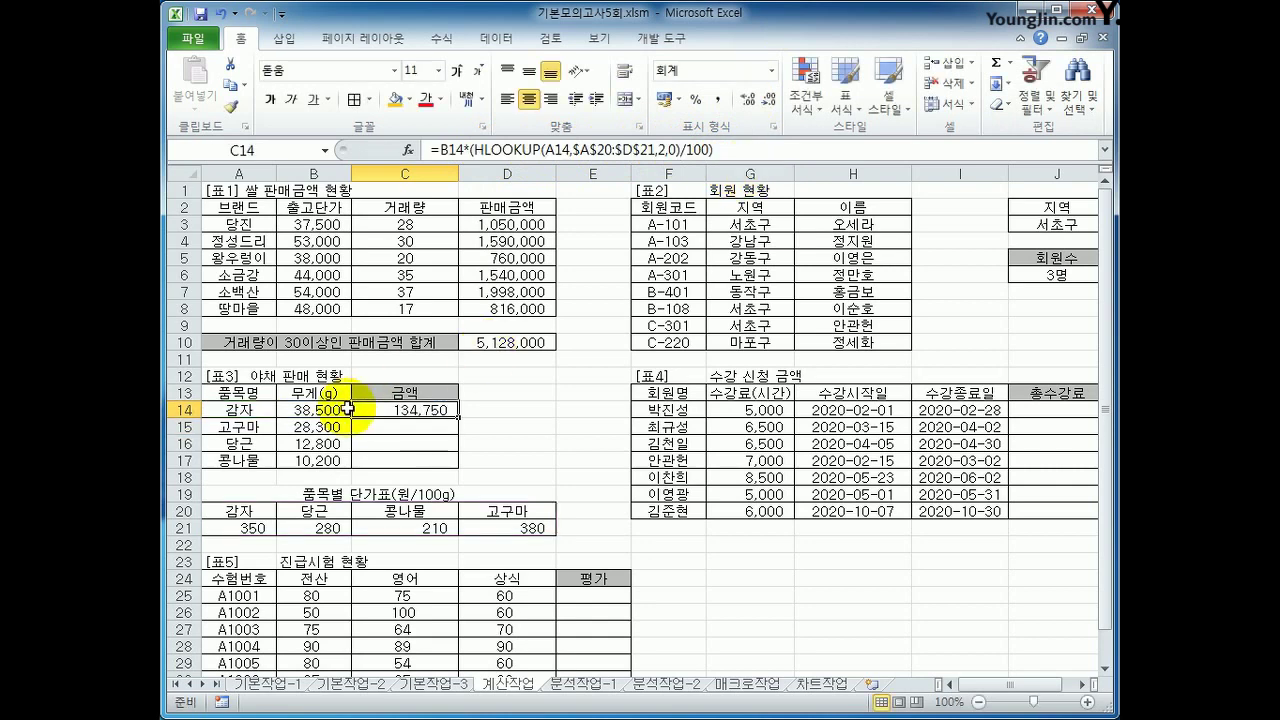
pyautogui.moveTo(453, 410); pyautogui.dragTo(455, 462)
pyautogui.click(430, 416)
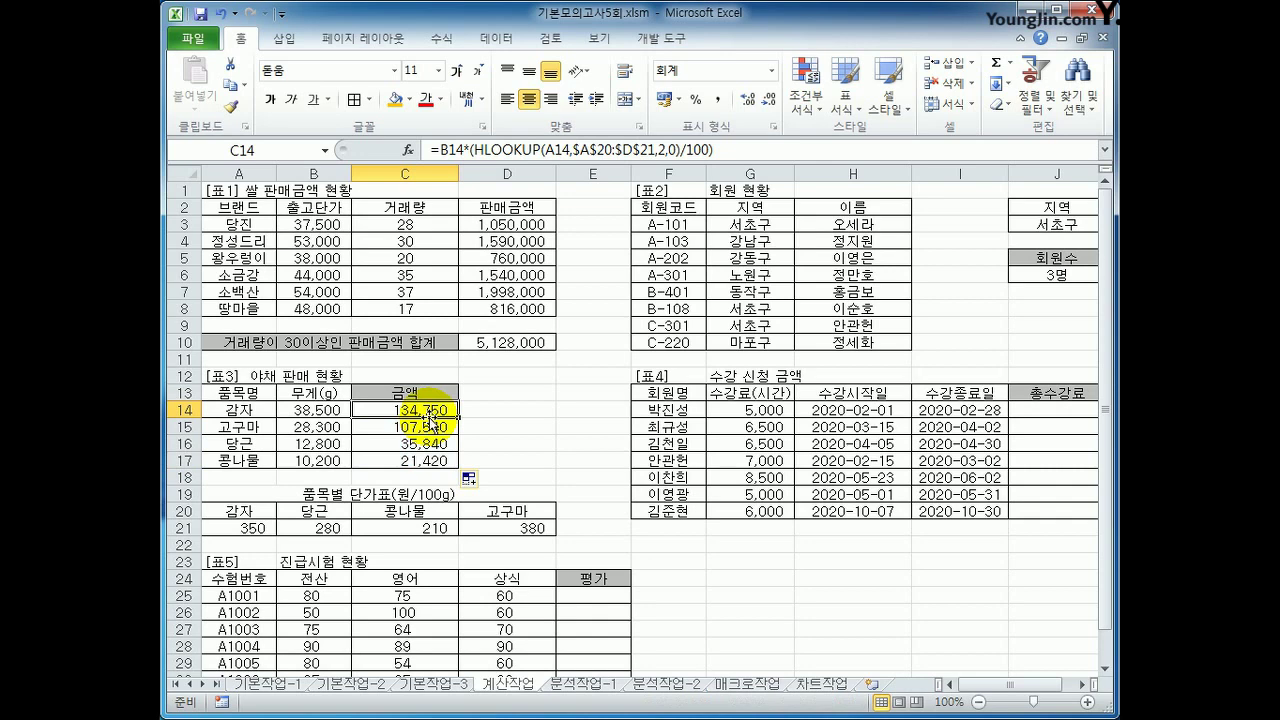
# - Examine the hourly fee, 수강시작일 and 수강종료일 entries in 표4 that feed the 총수강료 calculation
pyautogui.moveTo(991, 691); pyautogui.dragTo(1023, 686)
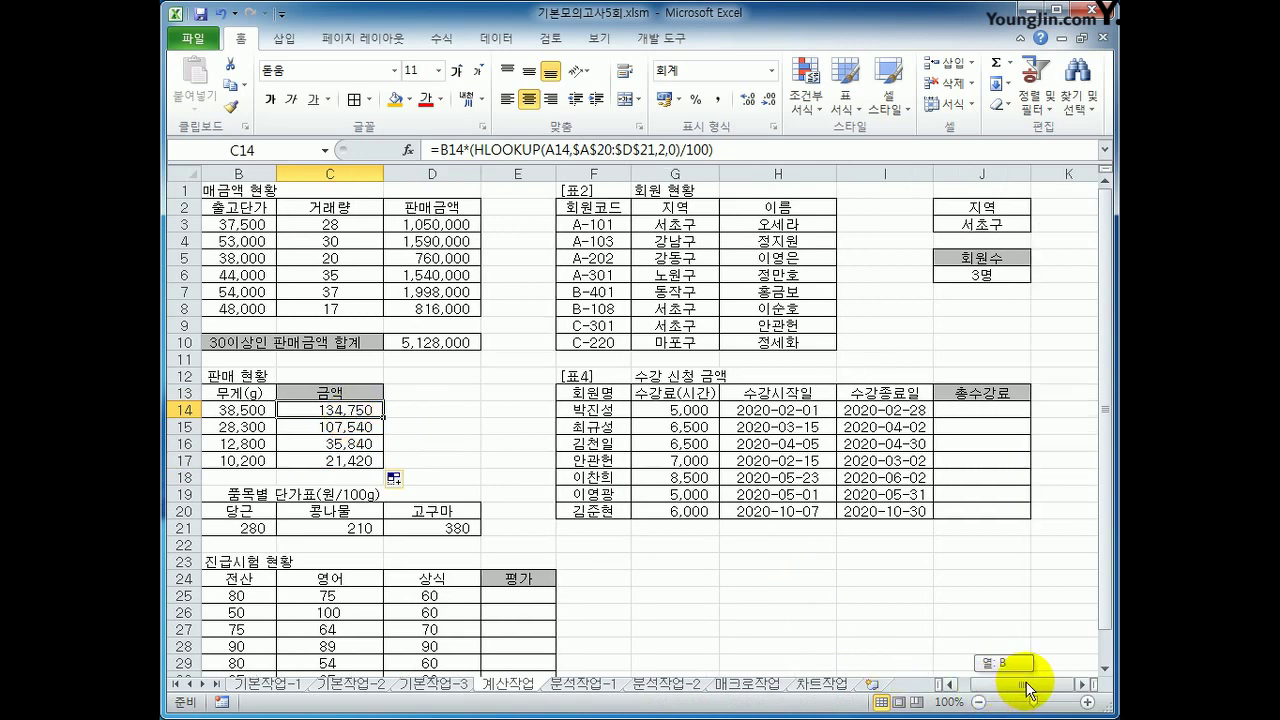
pyautogui.click(978, 410)
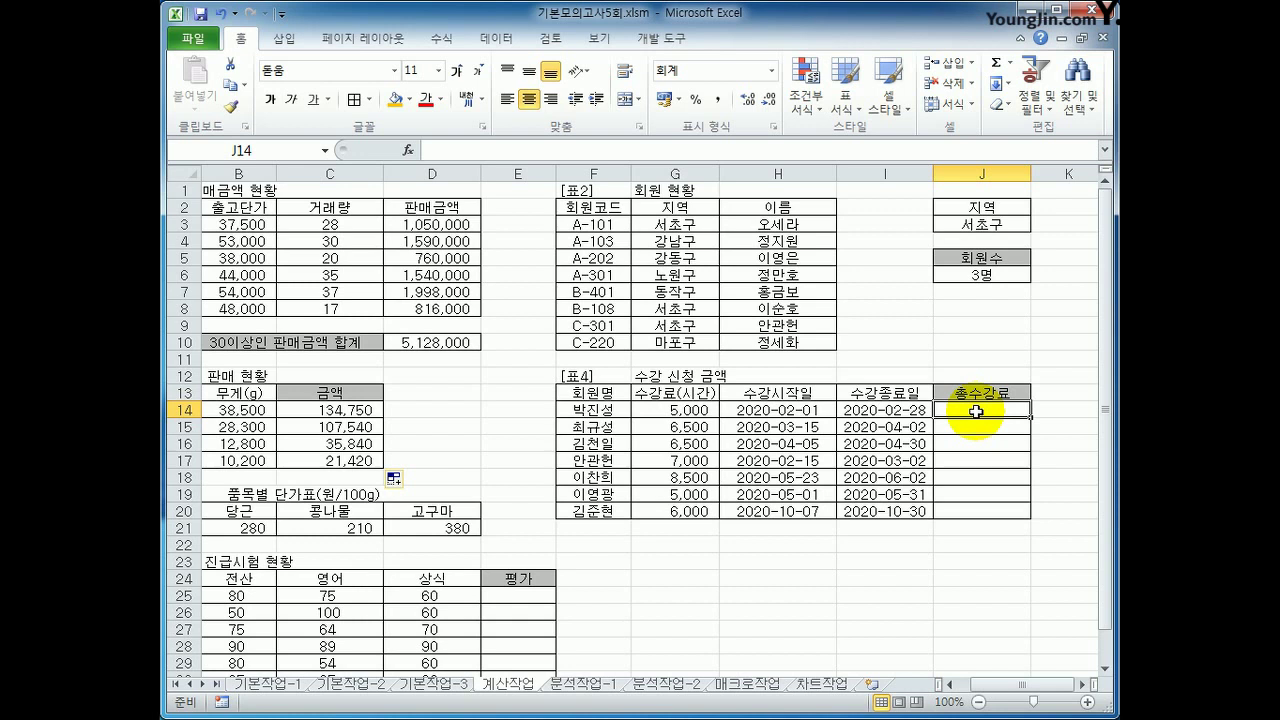
pyautogui.moveTo(808, 410); pyautogui.dragTo(870, 413)
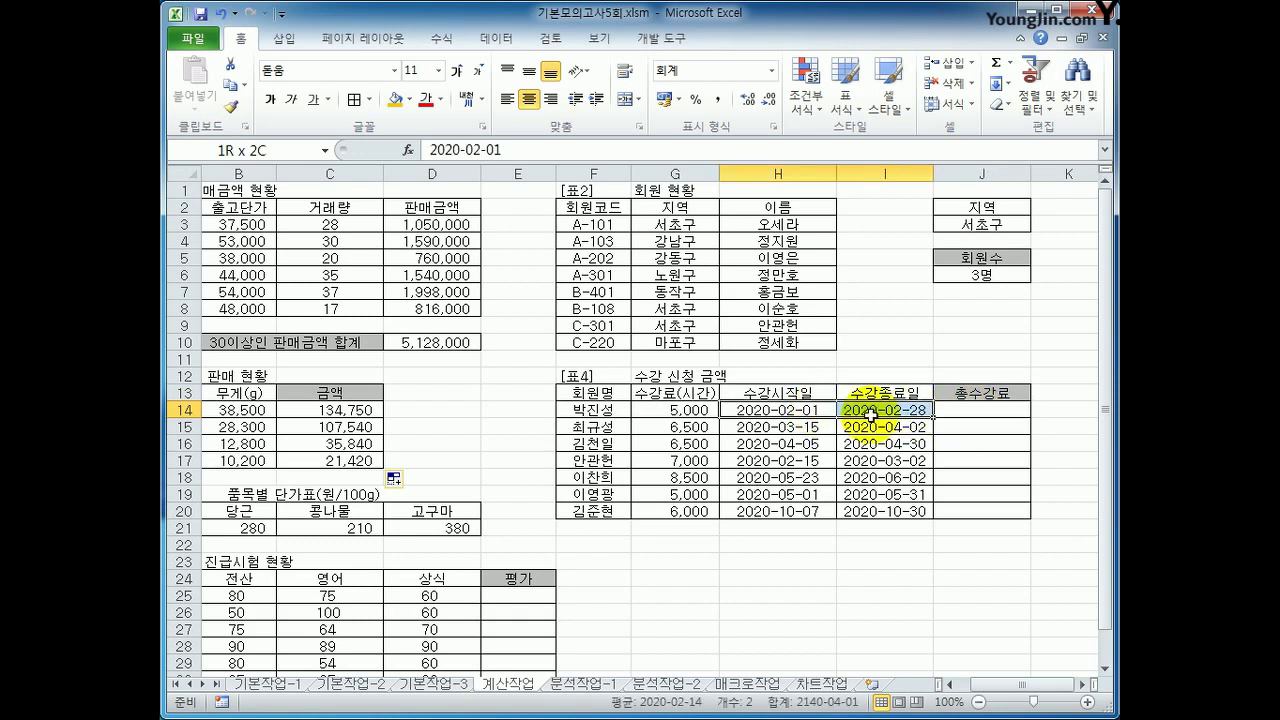
pyautogui.click(826, 396)
pyautogui.click(880, 396)
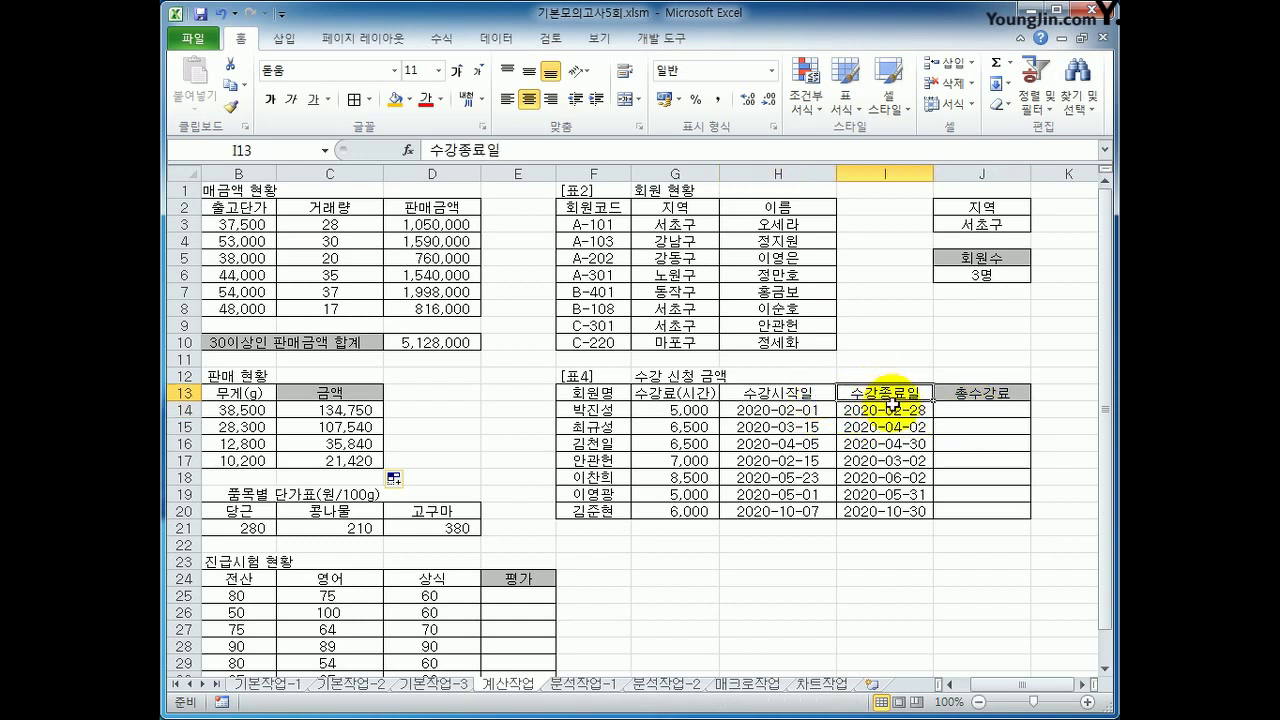
pyautogui.click(962, 417)
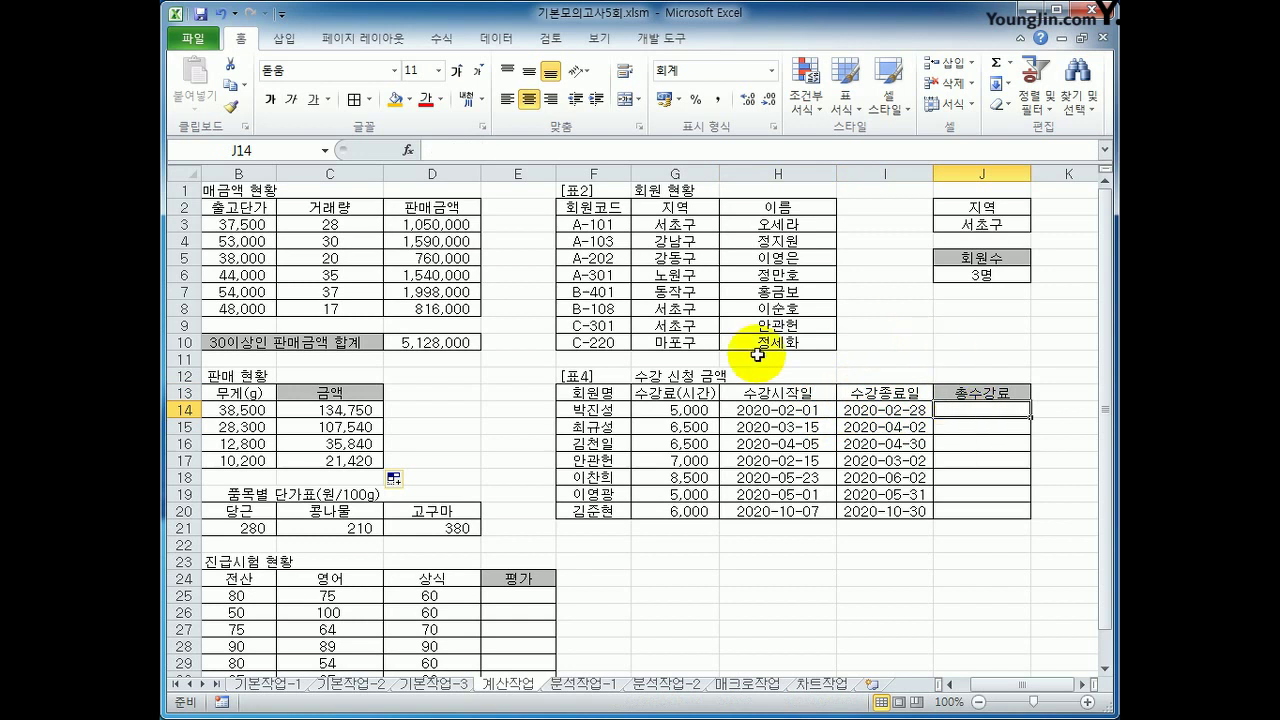
pyautogui.click(684, 410)
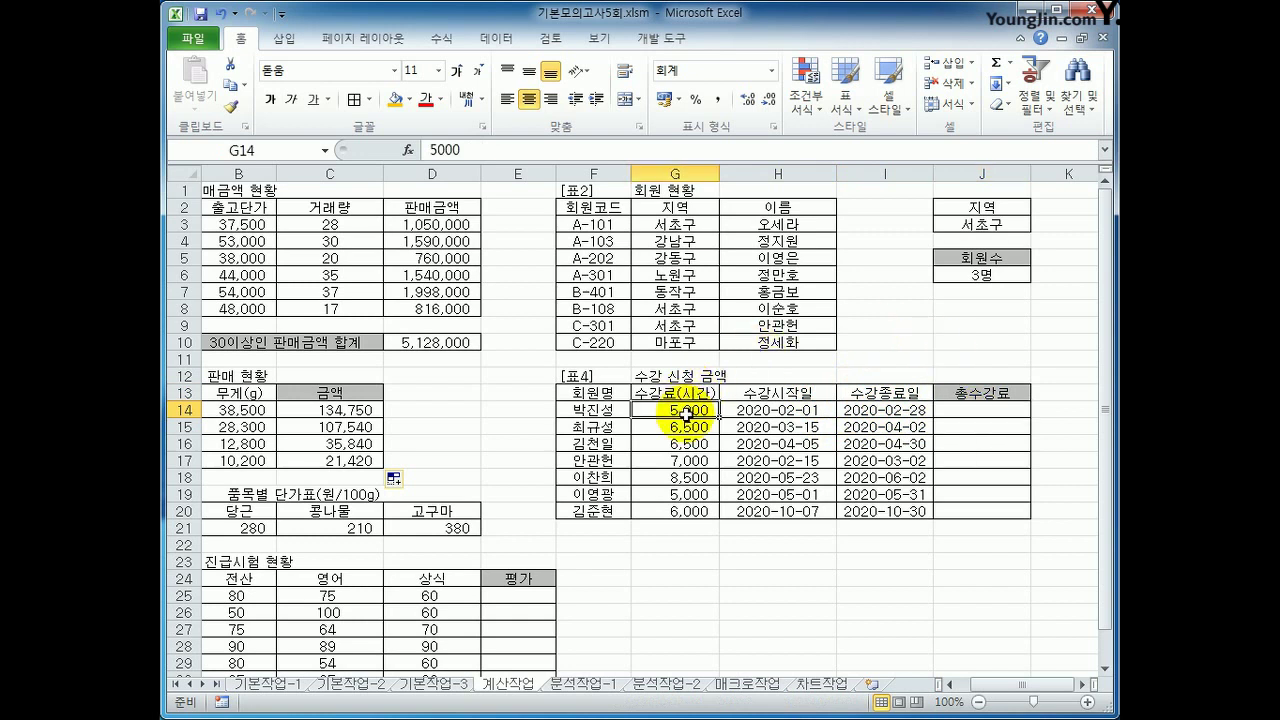
pyautogui.click(975, 422)
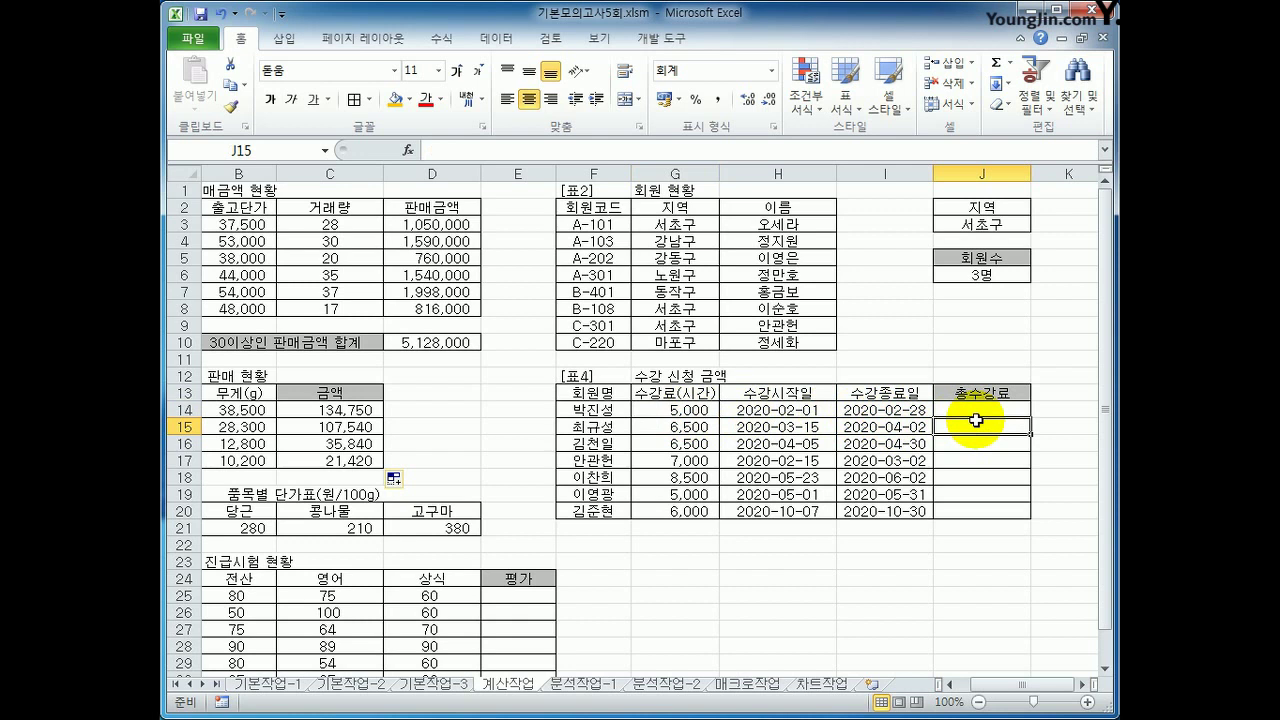
# - Enter =DAY(I14-H14) in the 총수강료 cell J14 of 표4
pyautogui.click(971, 409)
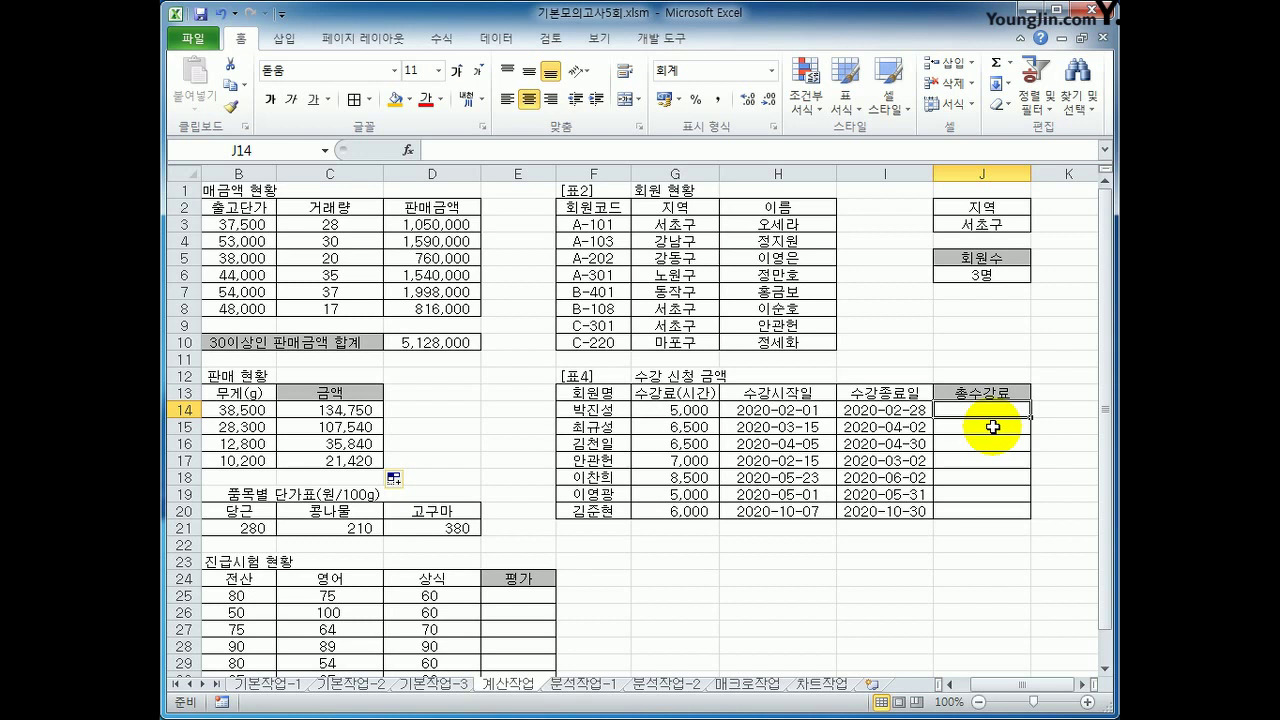
pyautogui.write('=')
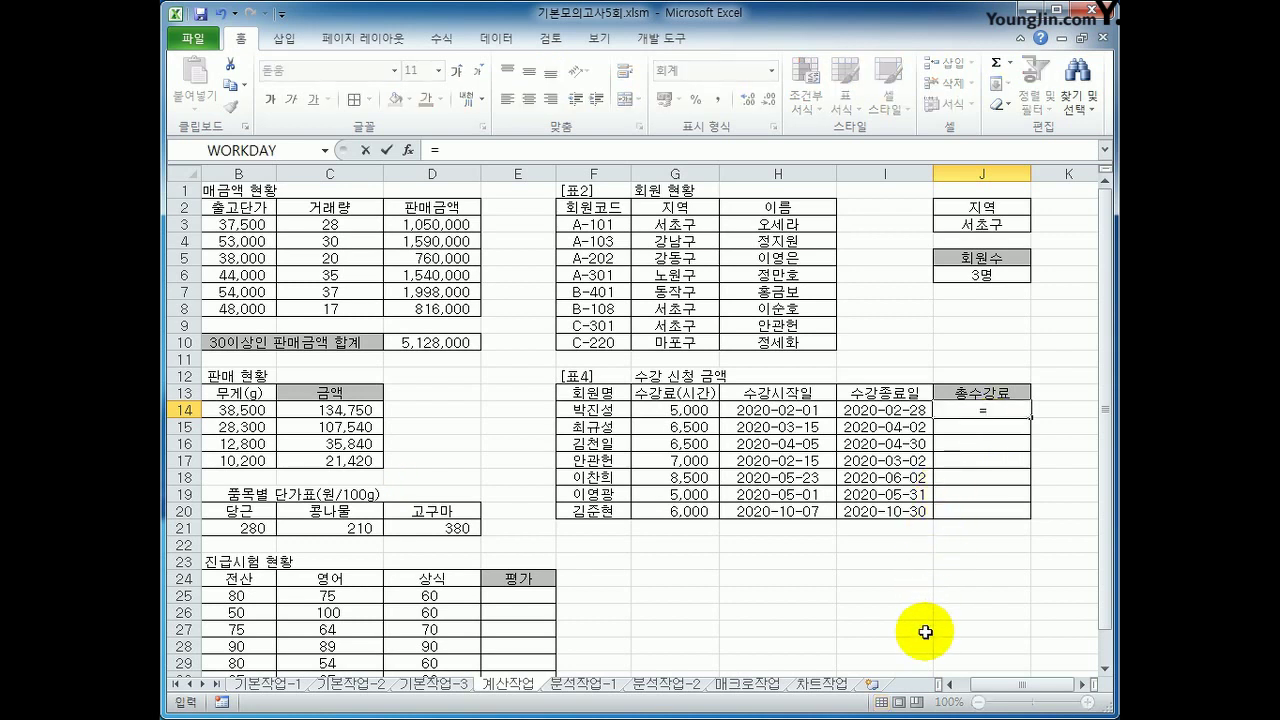
pyautogui.write('day')
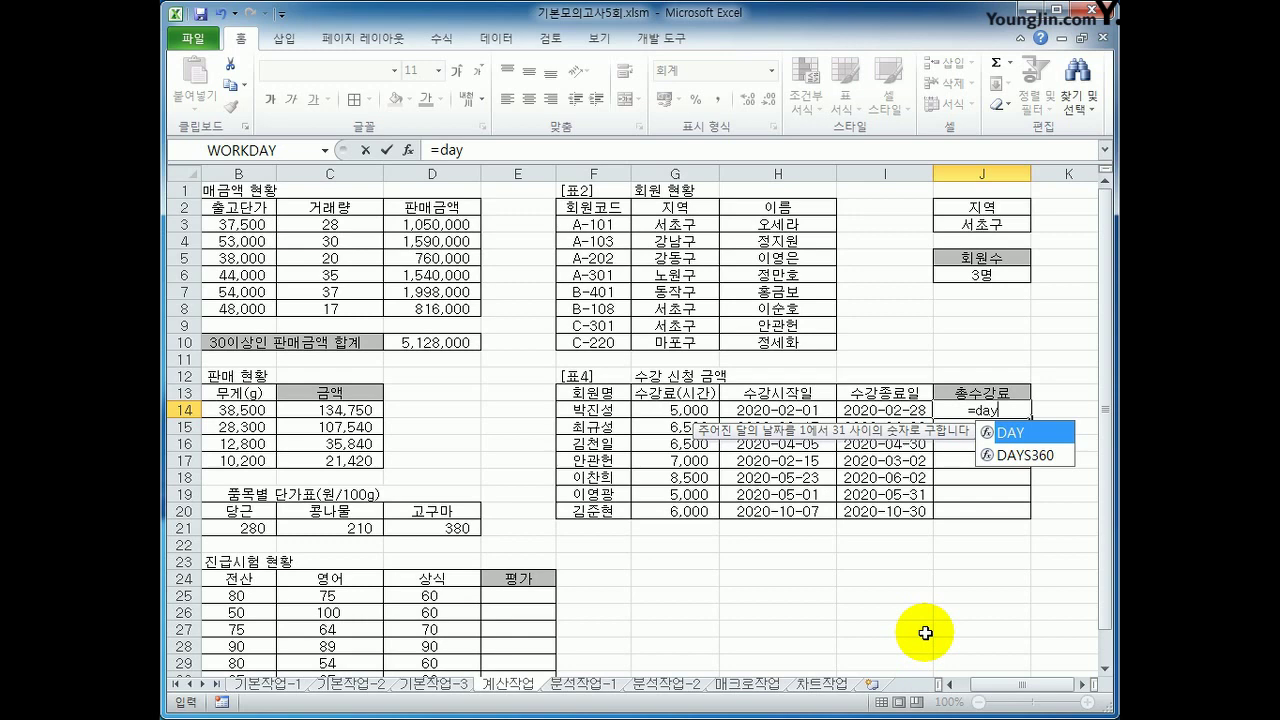
pyautogui.press('Tab')
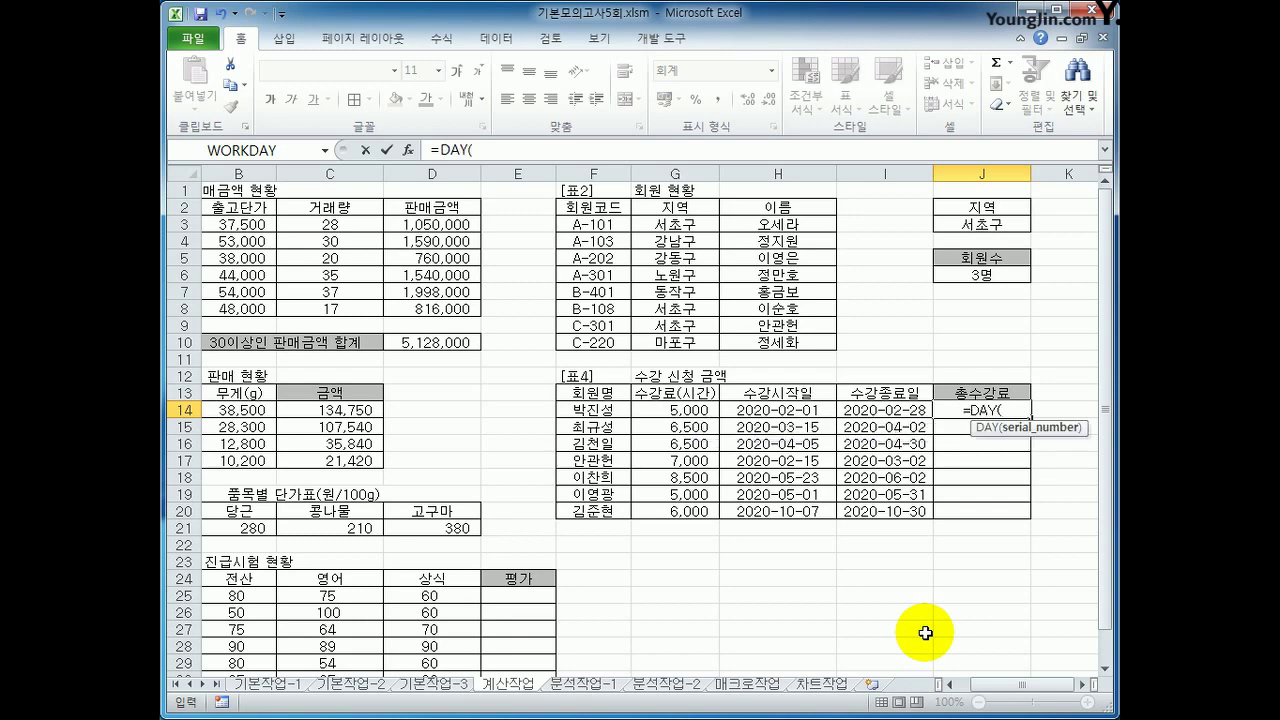
pyautogui.click(897, 409)
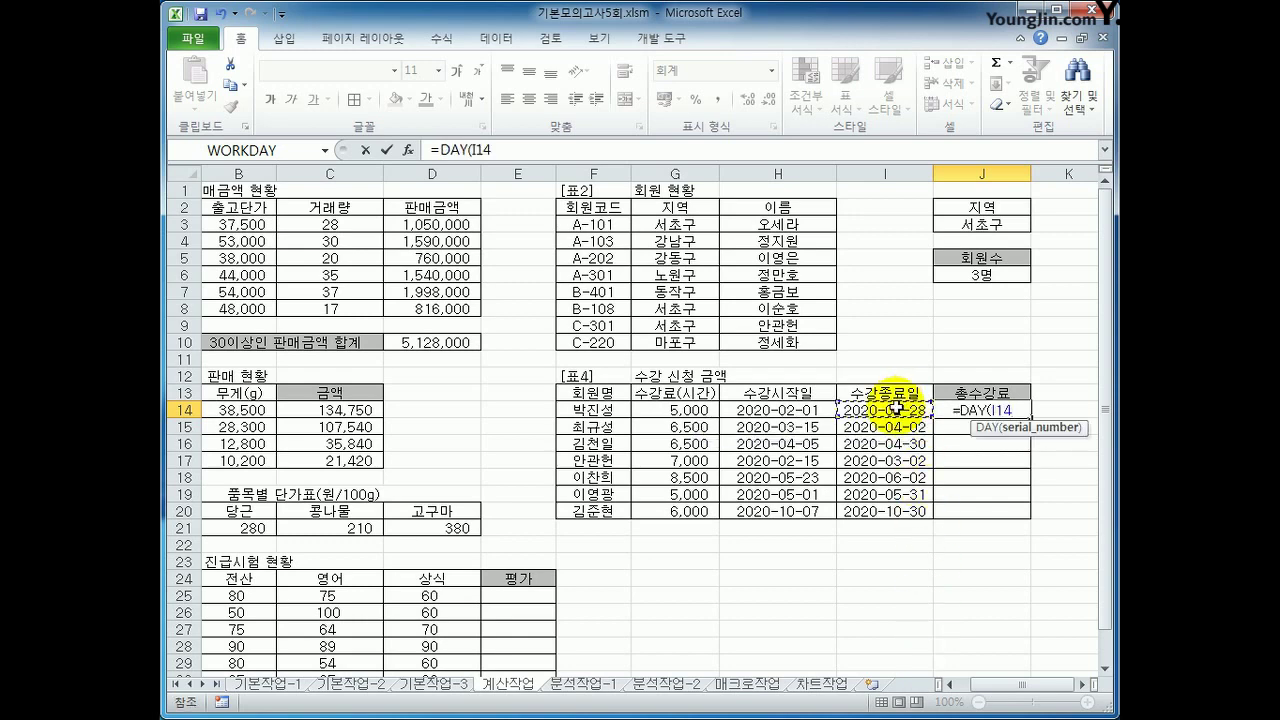
pyautogui.write('-')
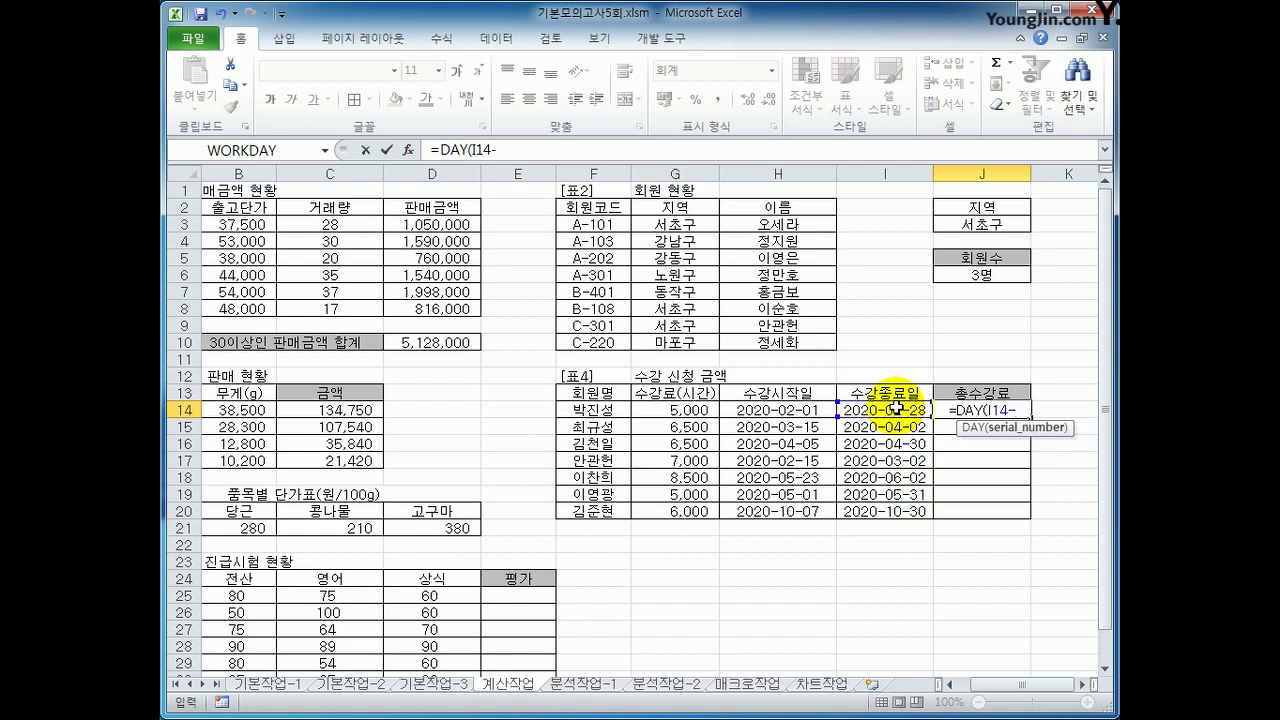
pyautogui.click(795, 409)
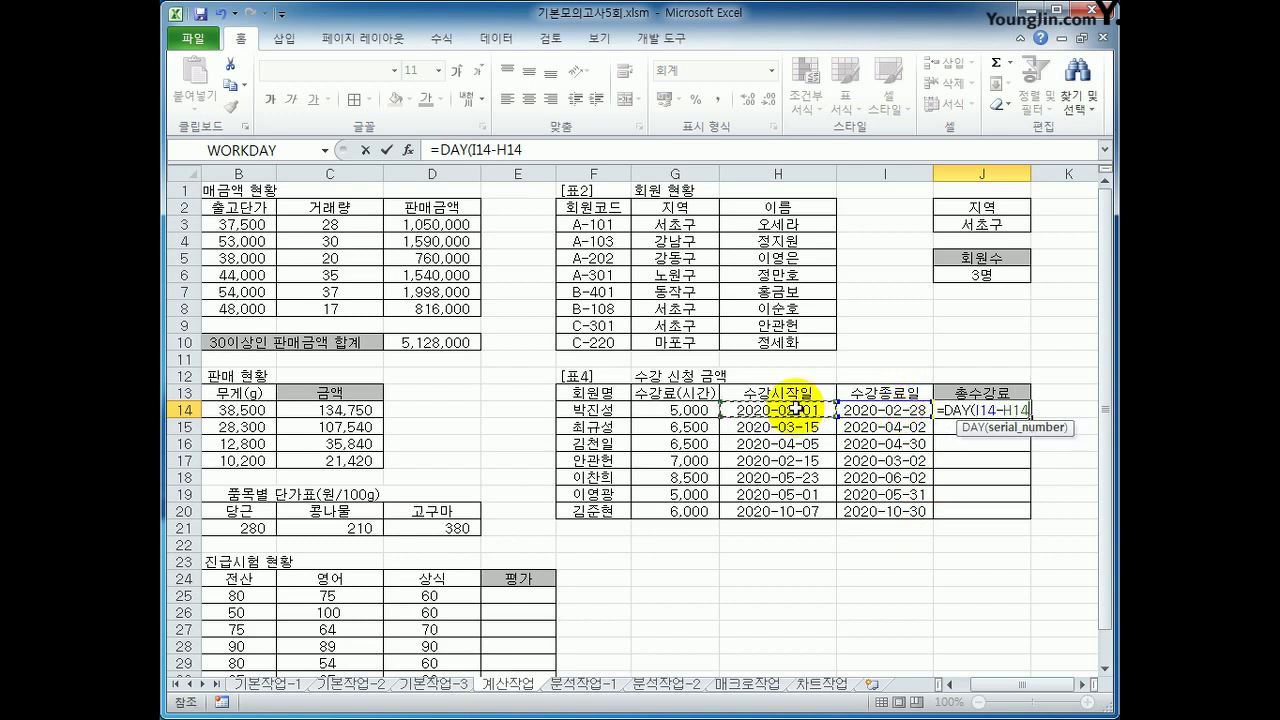
pyautogui.write(')')
pyautogui.press('Return')
pyautogui.press('Up')
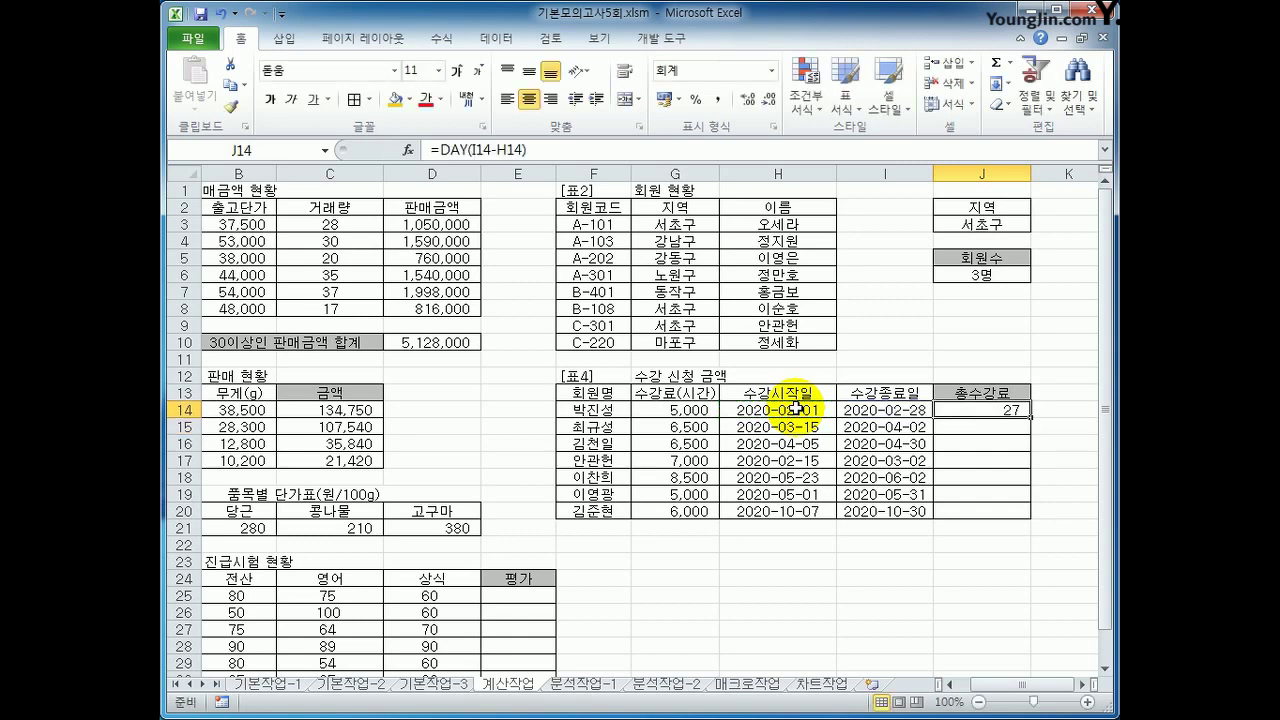
pyautogui.click(795, 409)
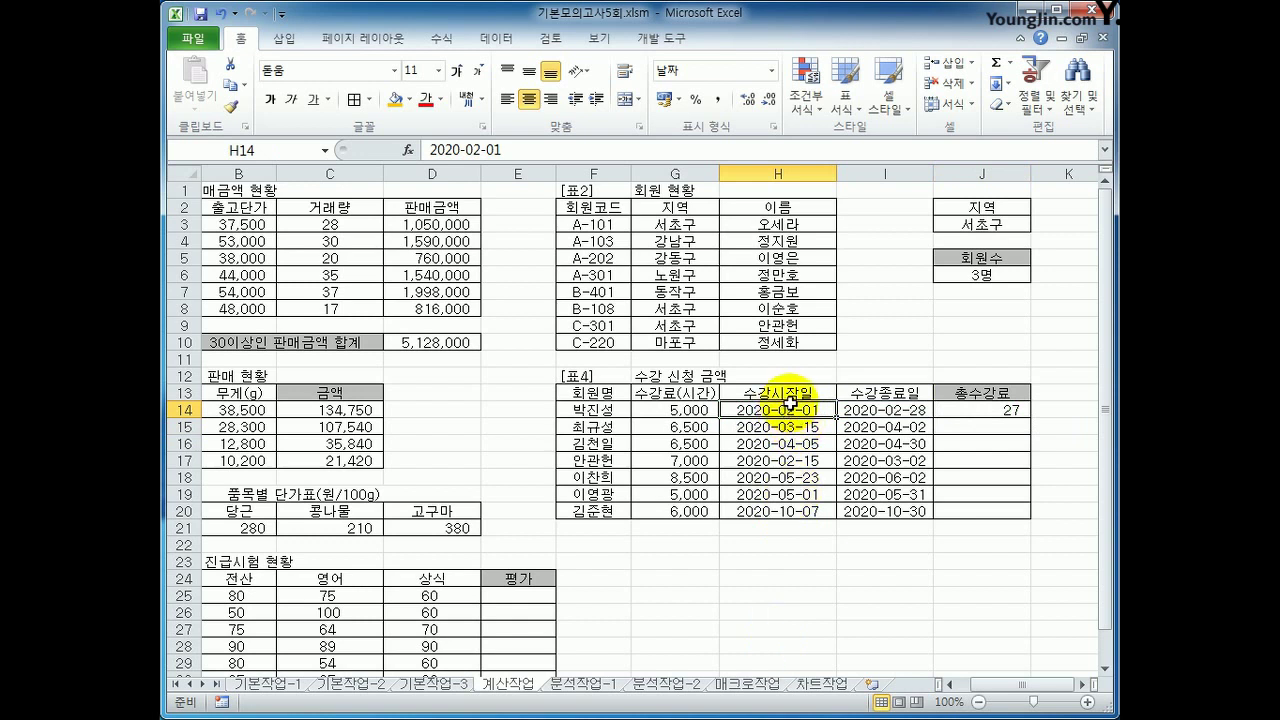
pyautogui.click(883, 409)
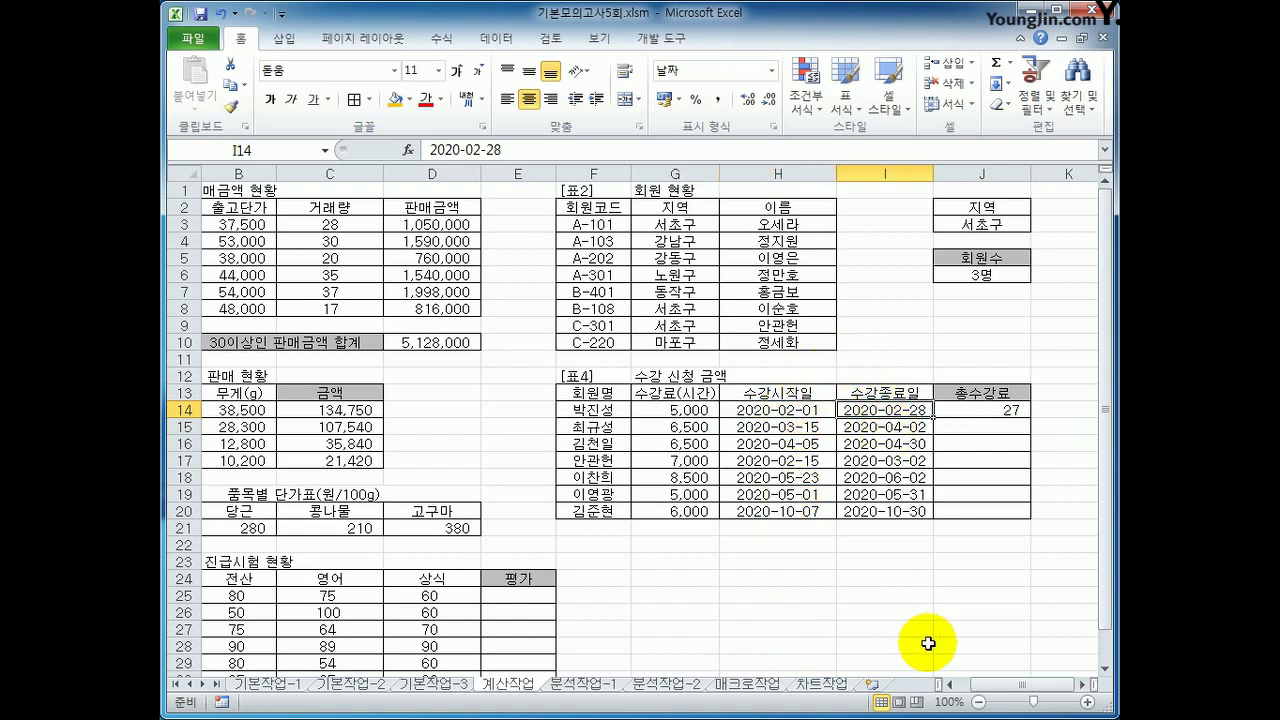
pyautogui.click(1000, 408)
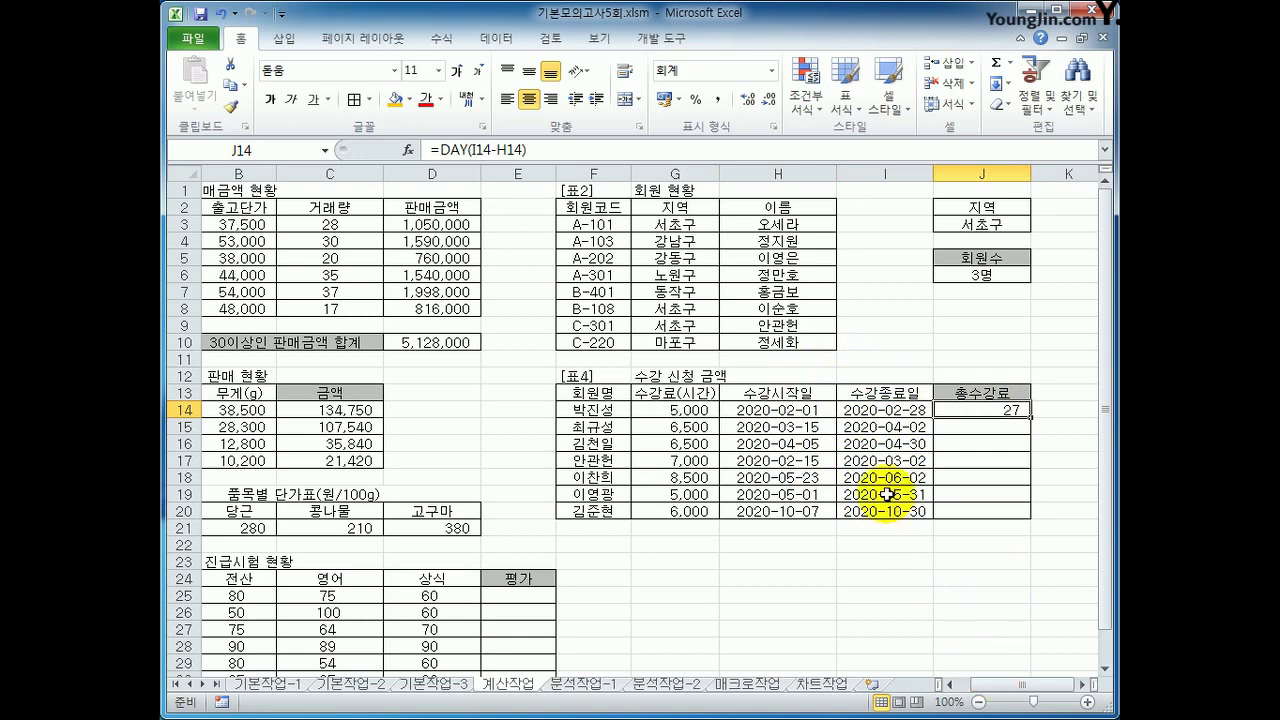
pyautogui.click(808, 410)
pyautogui.click(995, 410)
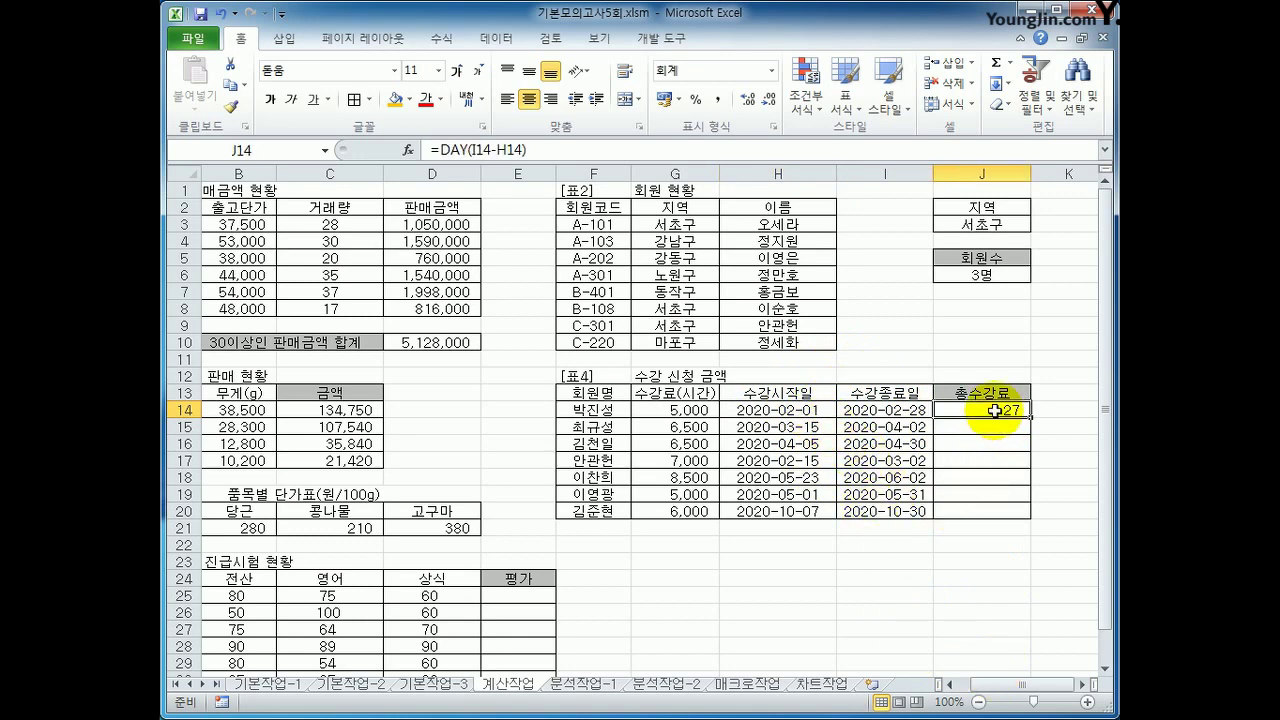
# - Append +1 to the DAY(I14-H14) formula in the 총수강료 cell J14
pyautogui.click(563, 149)
pyautogui.write('+1')
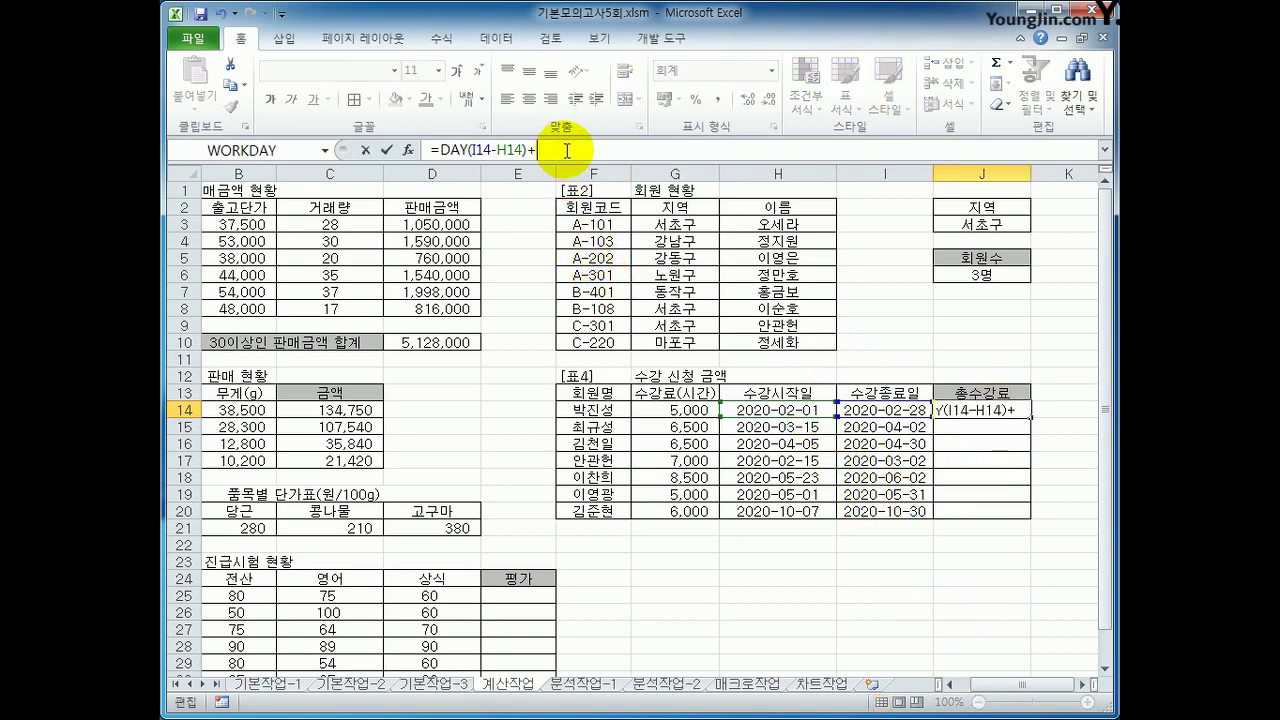
pyautogui.press('Return')
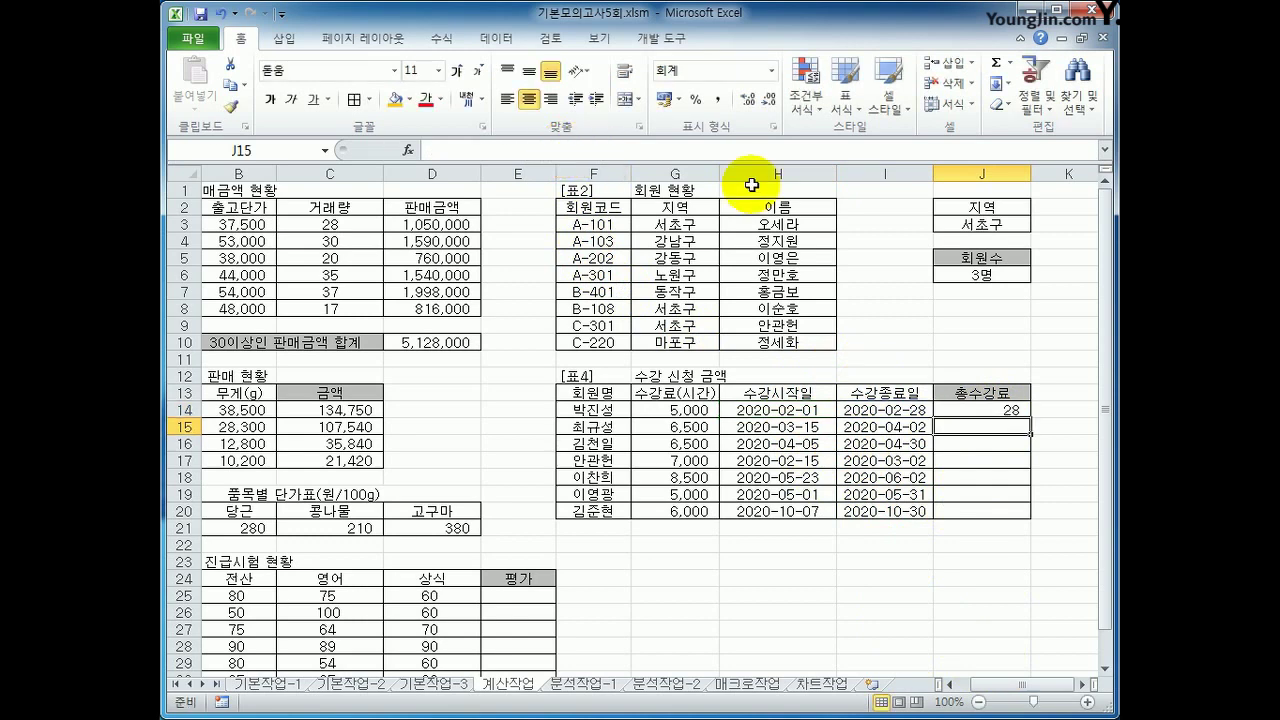
# - Enclose DAY(I14-H14)+1 in parentheses in the J14 formula
pyautogui.click(965, 410)
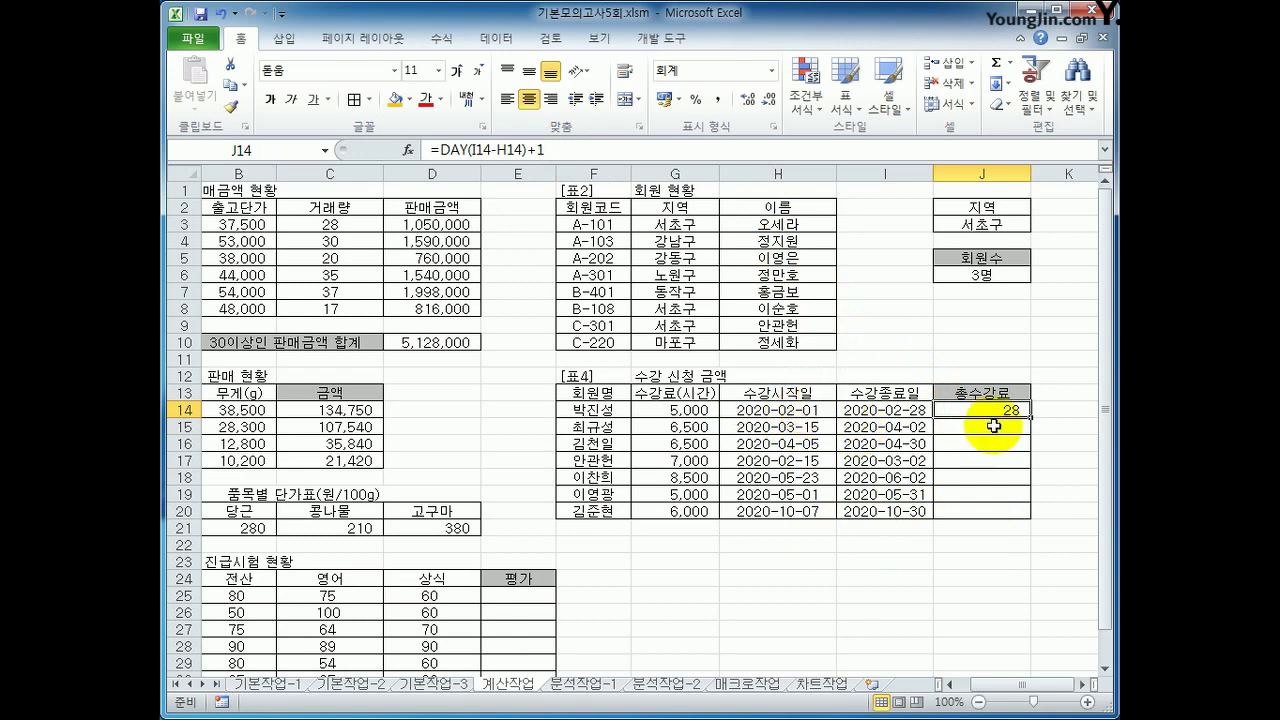
pyautogui.click(440, 150)
pyautogui.write('(')
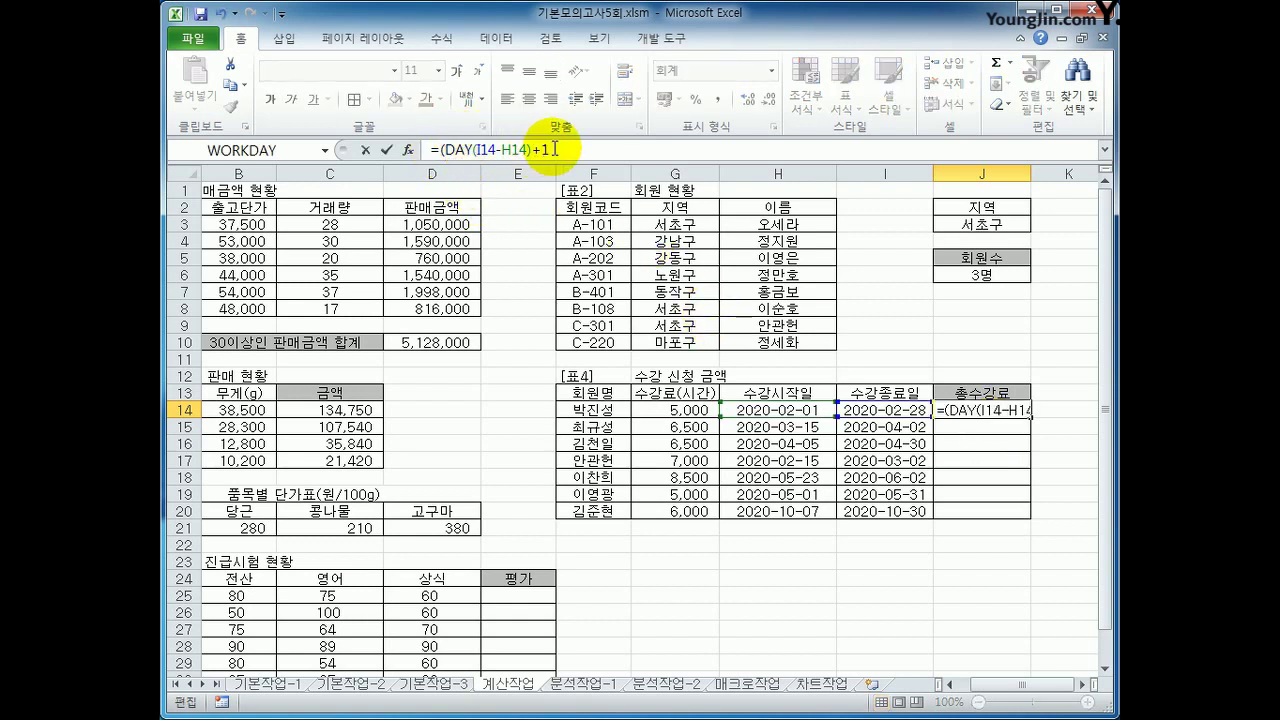
pyautogui.click(555, 149)
pyautogui.write(')')
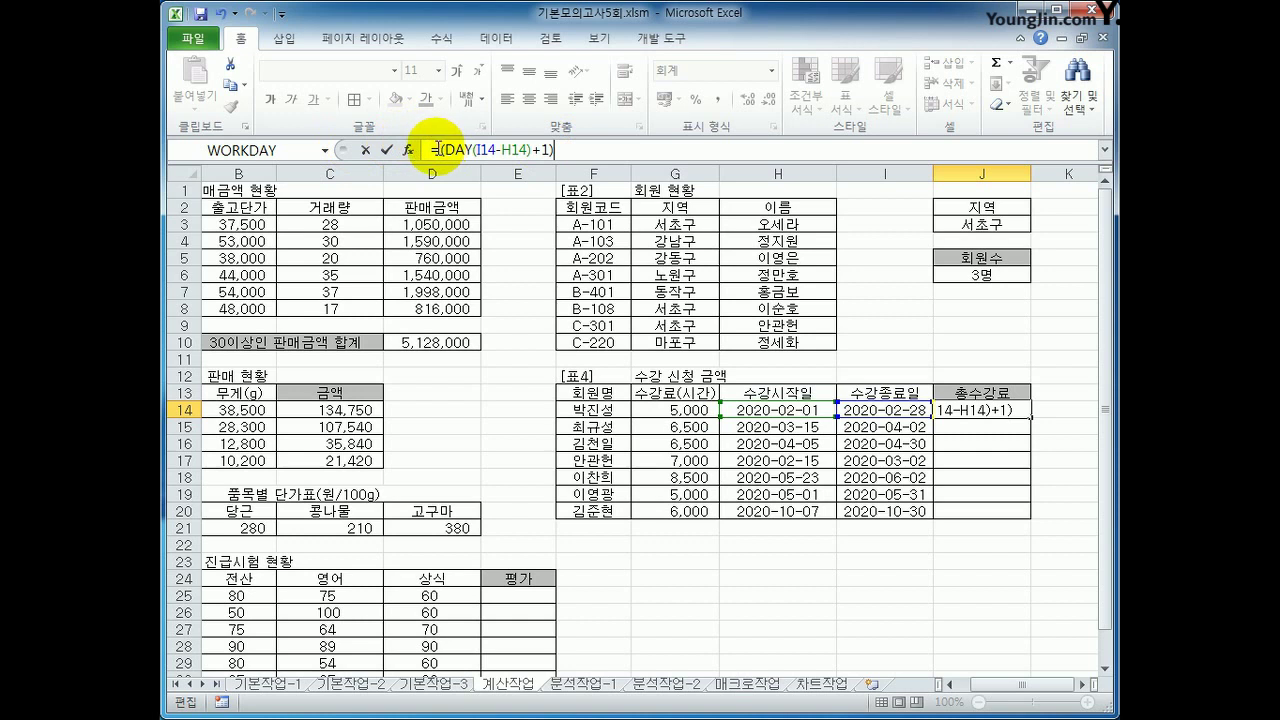
pyautogui.moveTo(440, 149); pyautogui.dragTo(531, 149)
pyautogui.click(556, 149)
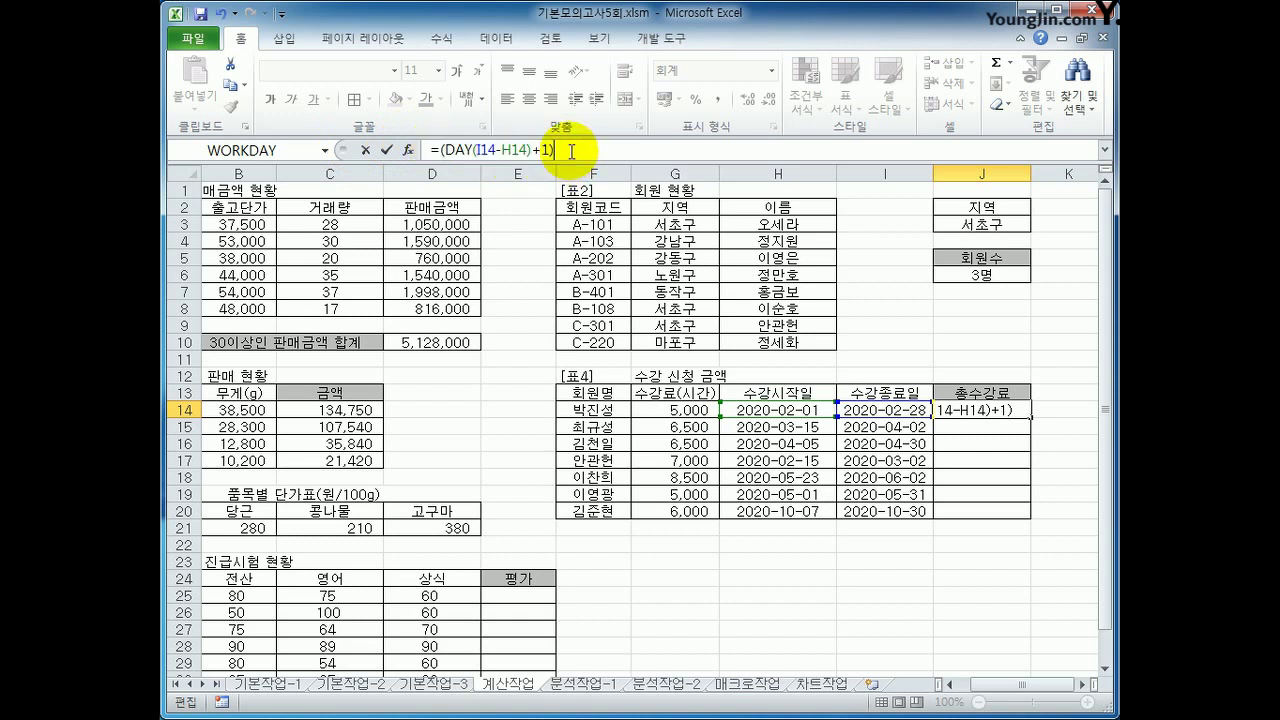
# - Multiply the parenthesized expression in J14 by the hourly fee G14 and fill the formula down to J20
pyautogui.write('*')
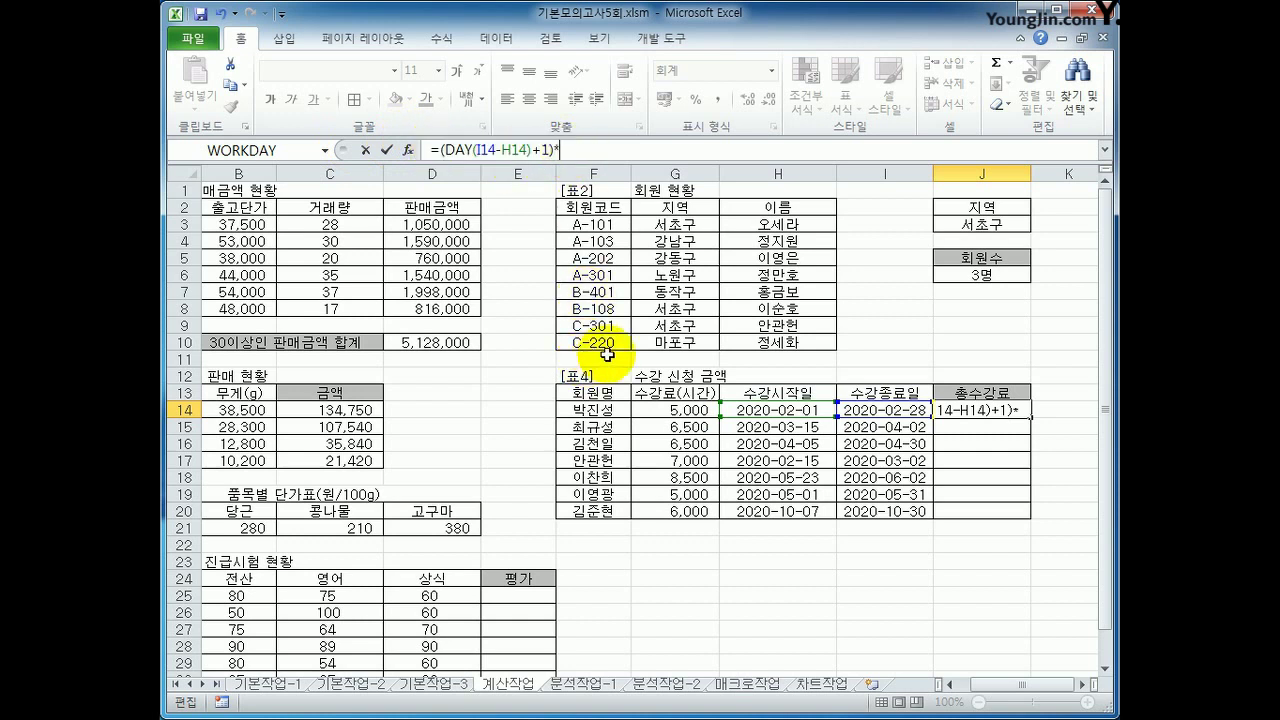
pyautogui.click(681, 410)
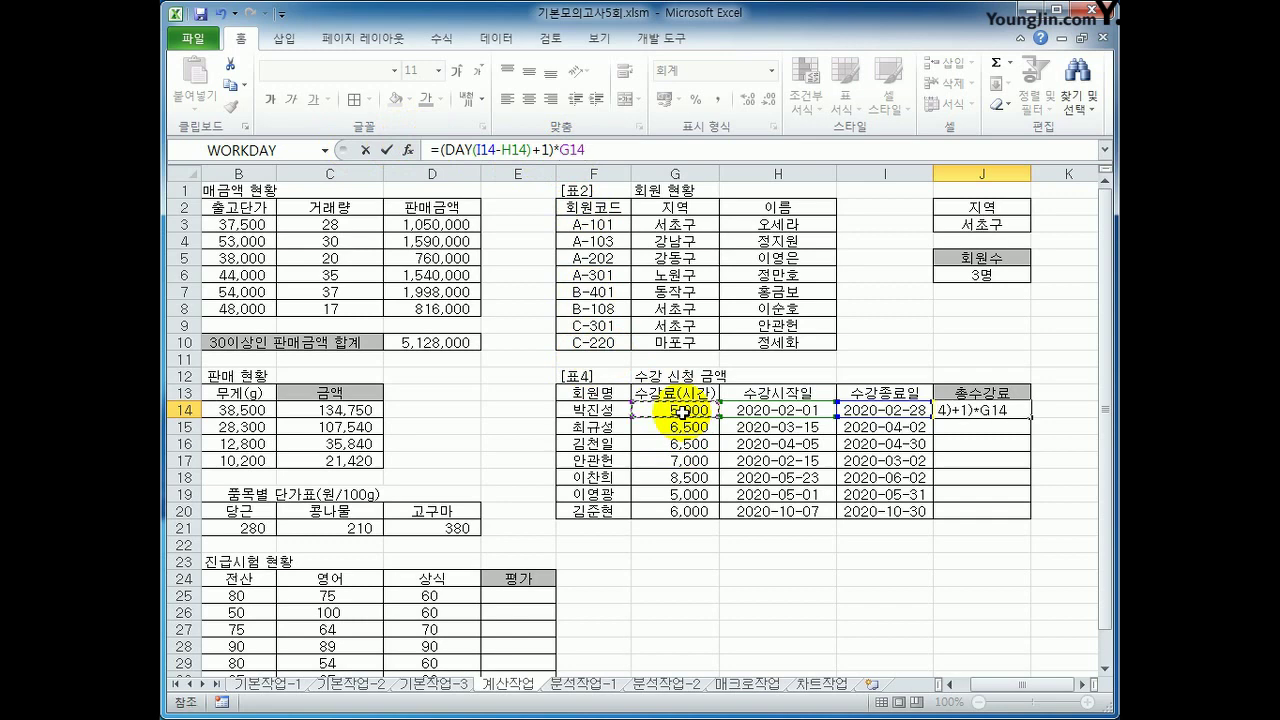
pyautogui.press('Return')
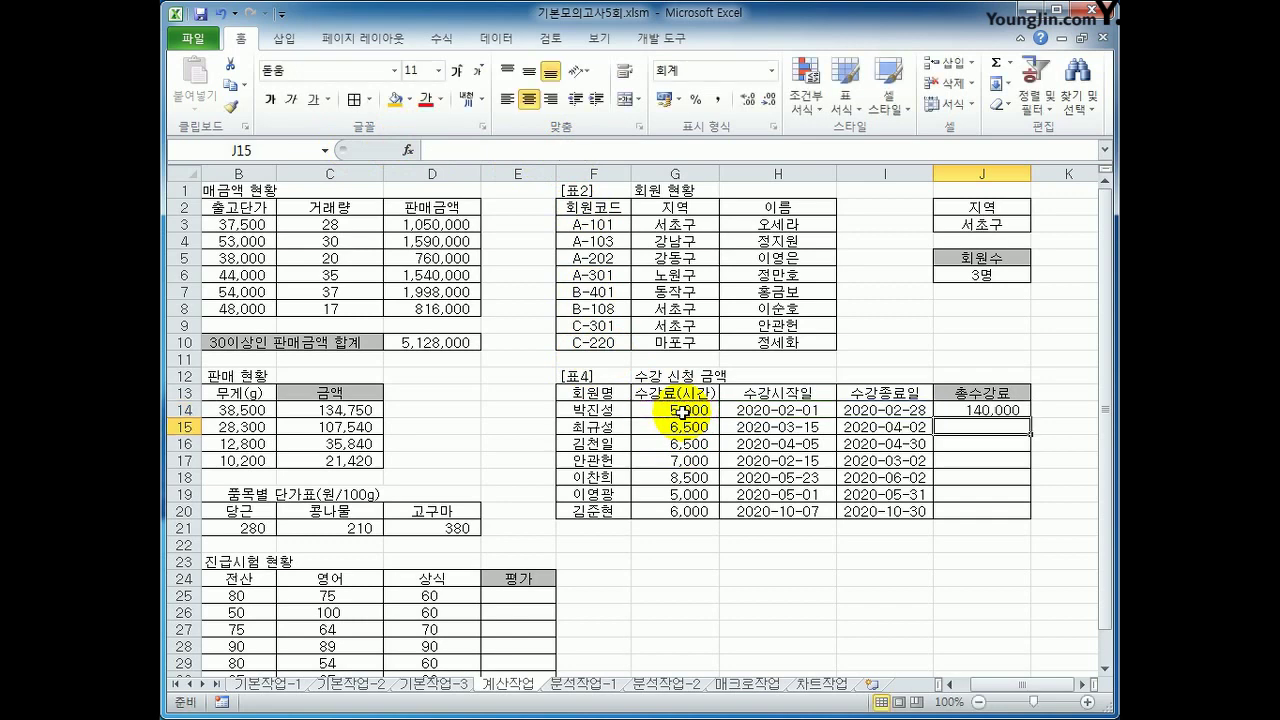
pyautogui.click(980, 410)
pyautogui.moveTo(1030, 418); pyautogui.dragTo(1027, 512)
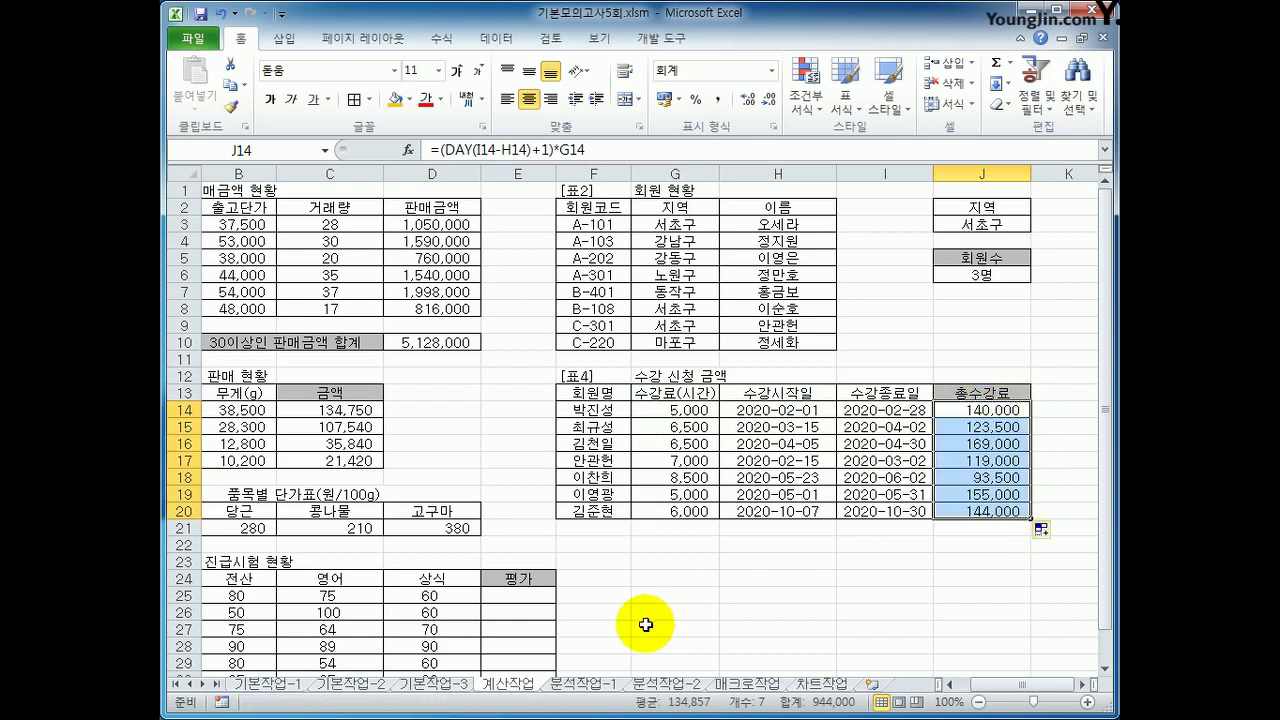
# - Begin the formula =IF(AND( in the first 평가 cell, E25, of 표5
pyautogui.click(516, 598)
pyautogui.scroll(-2, 514, 600)
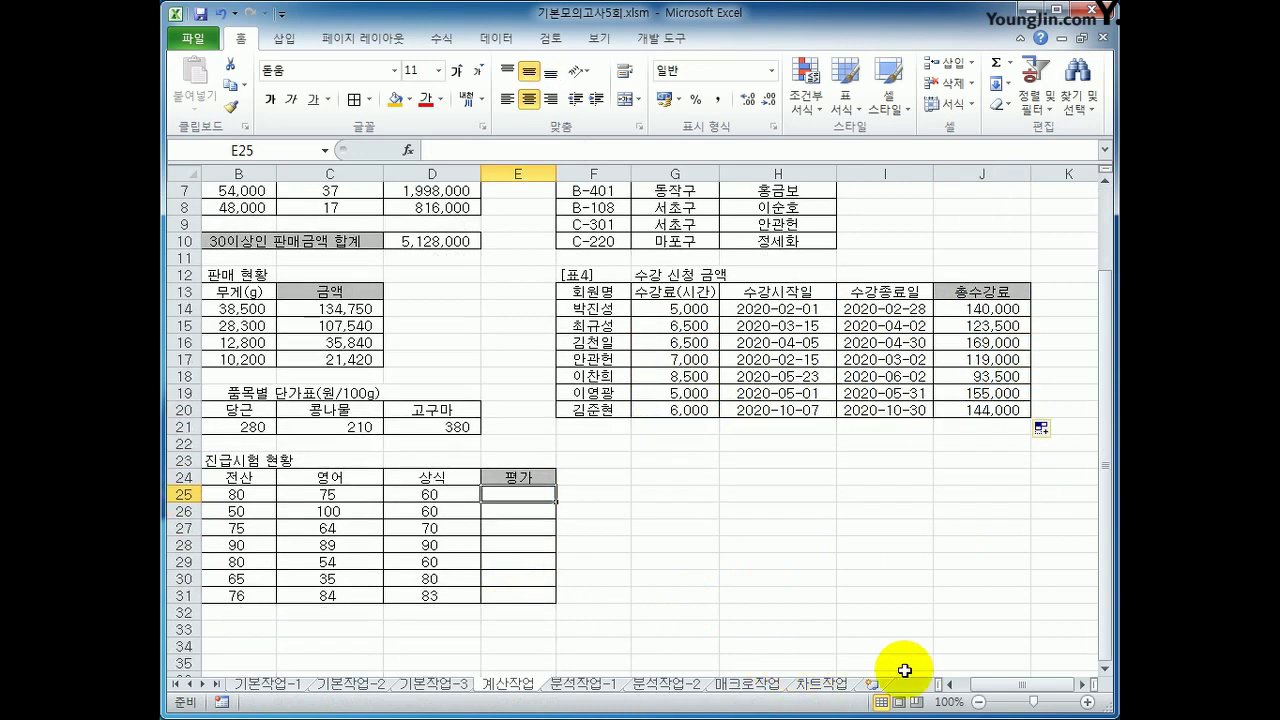
pyautogui.click(986, 684)
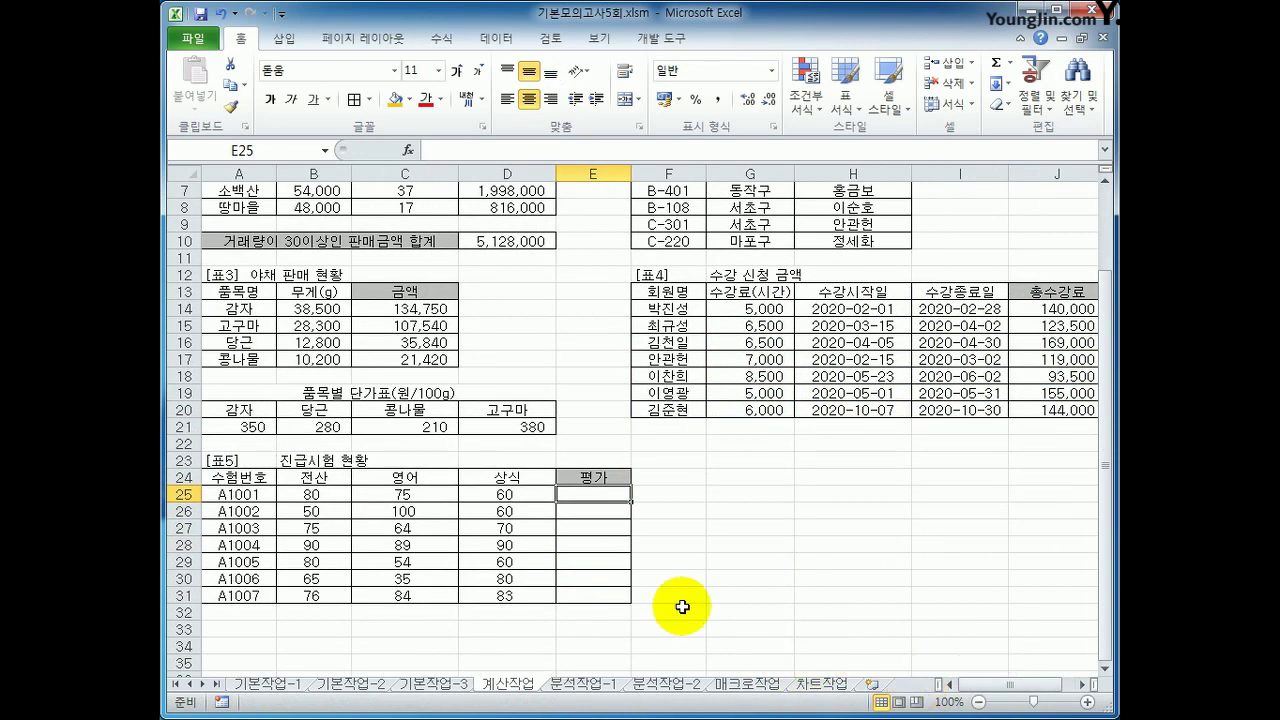
pyautogui.click(311, 494)
pyautogui.click(430, 494)
pyautogui.click(490, 494)
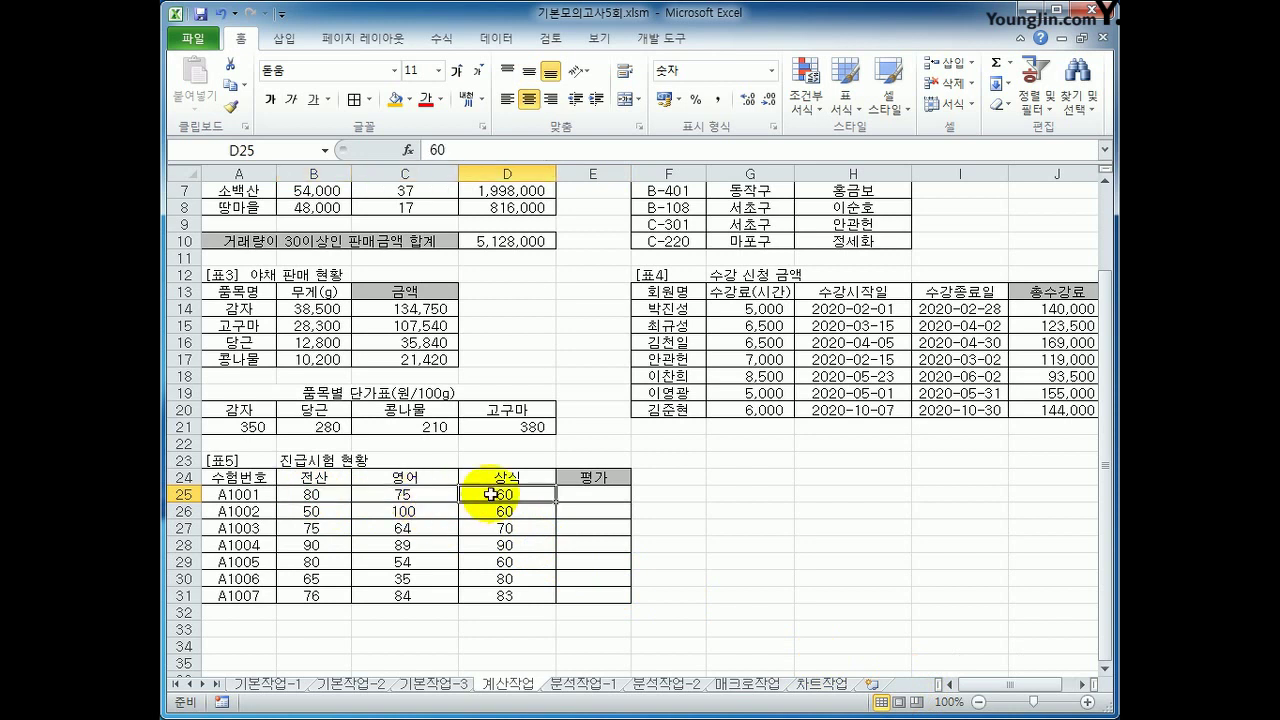
pyautogui.click(616, 495)
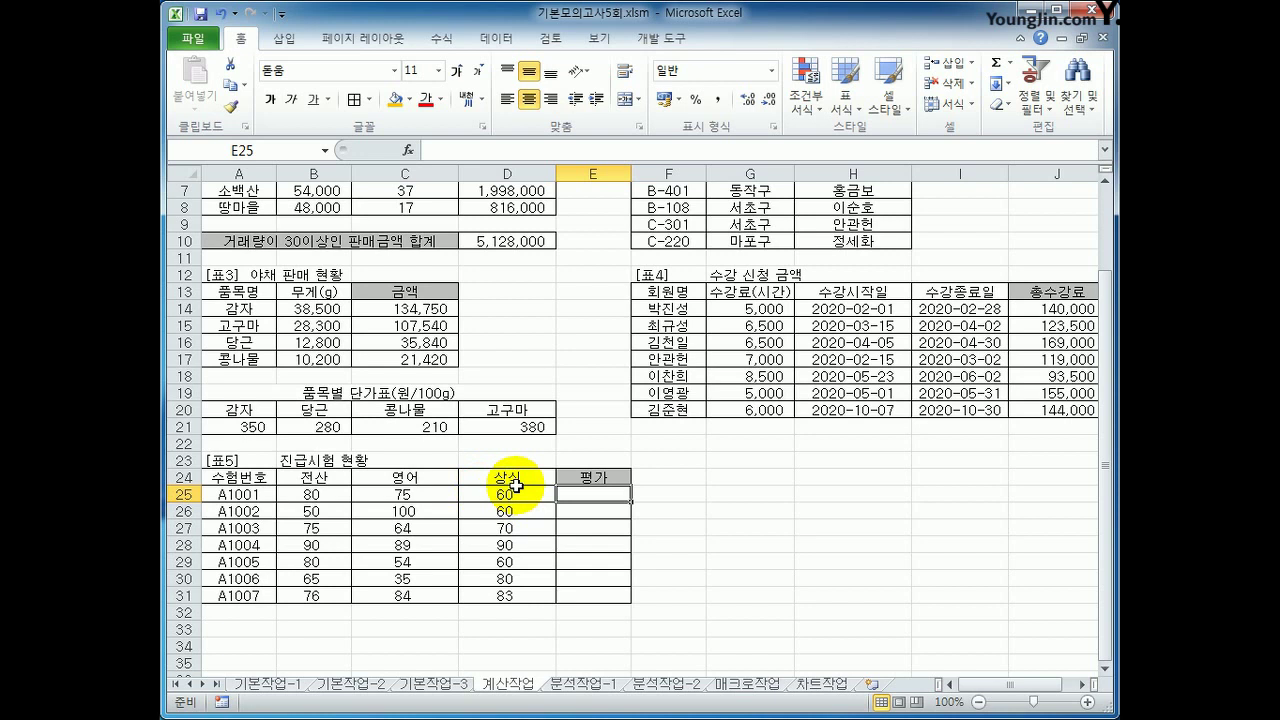
pyautogui.write('=')
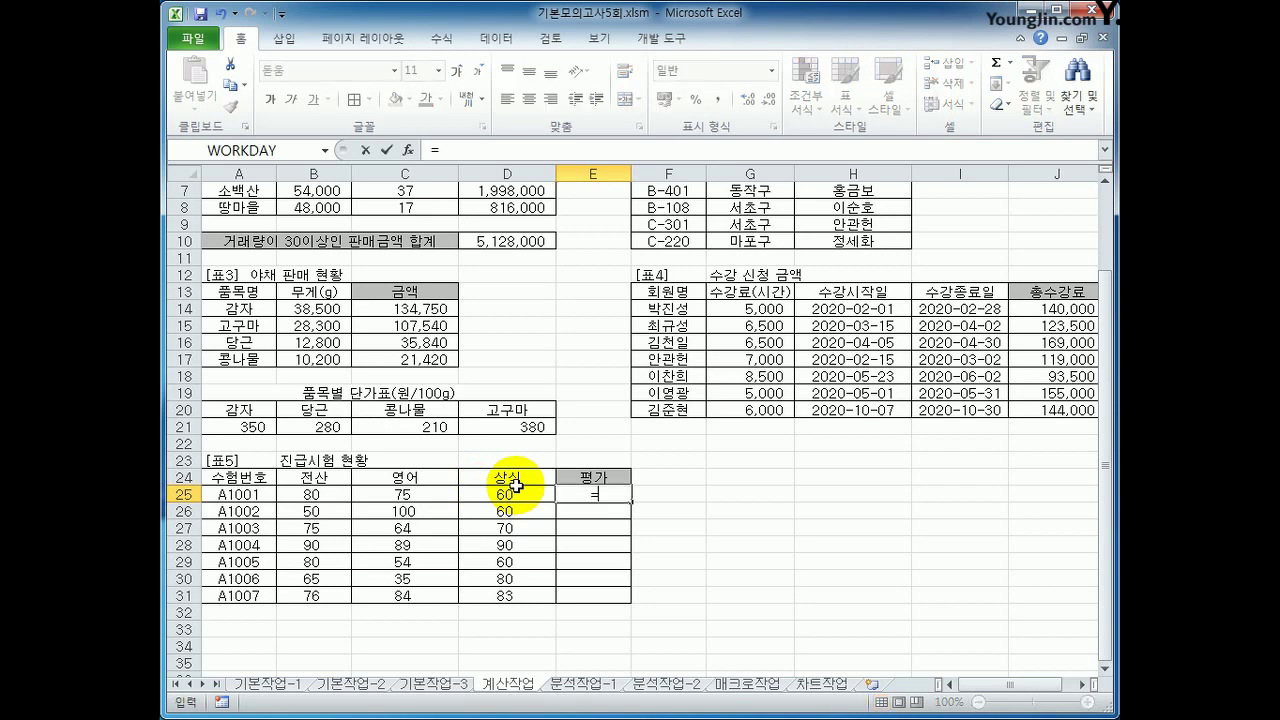
pyautogui.write('if(and(')
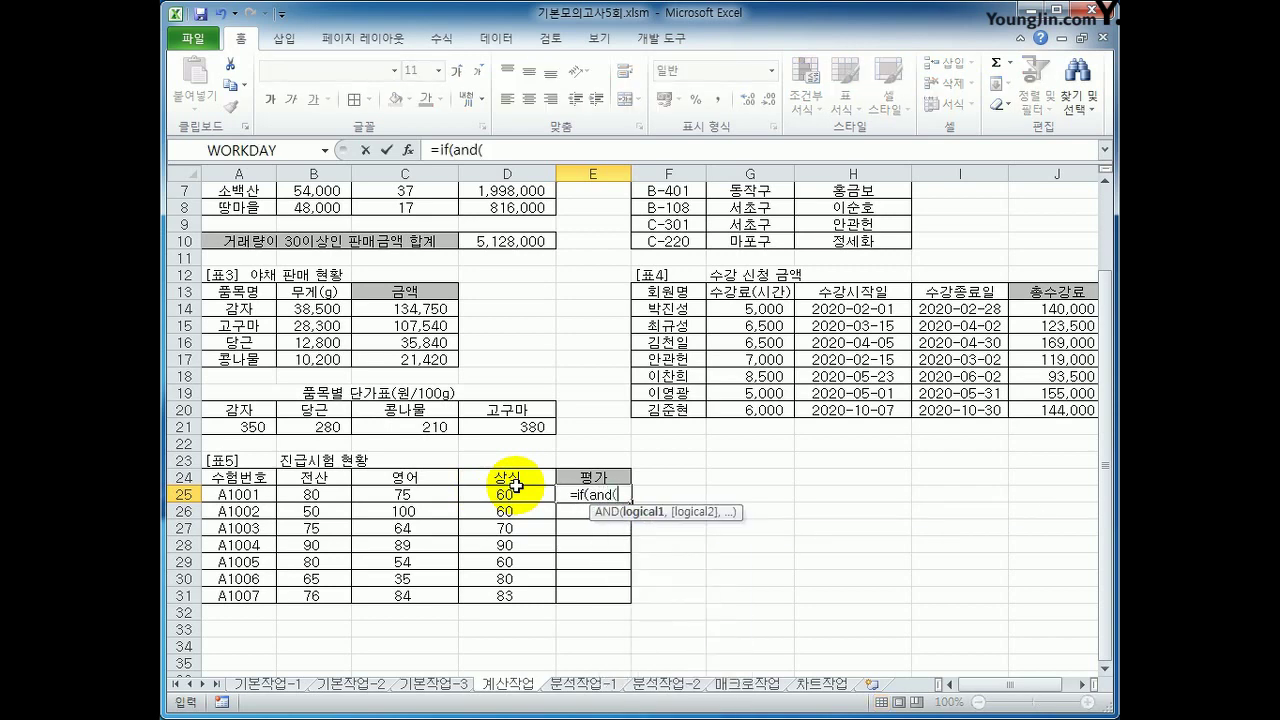
pyautogui.moveTo(590, 495); pyautogui.dragTo(628, 497)
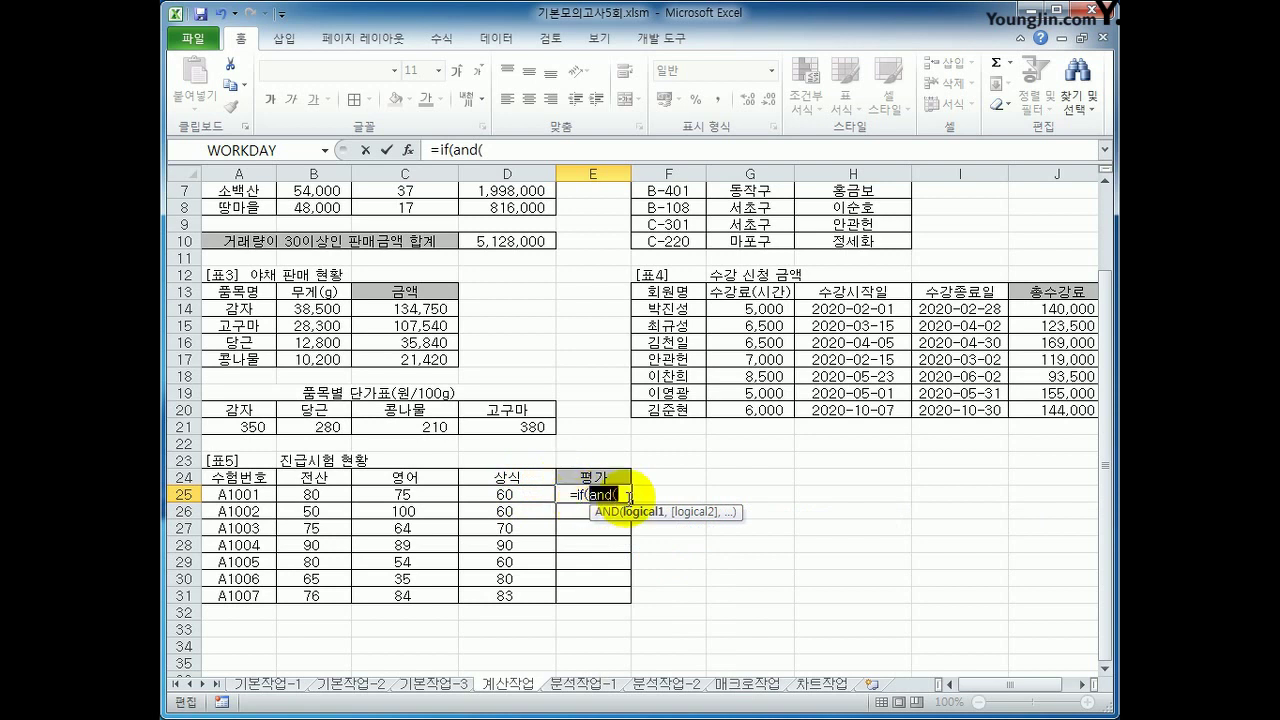
pyautogui.click(628, 497)
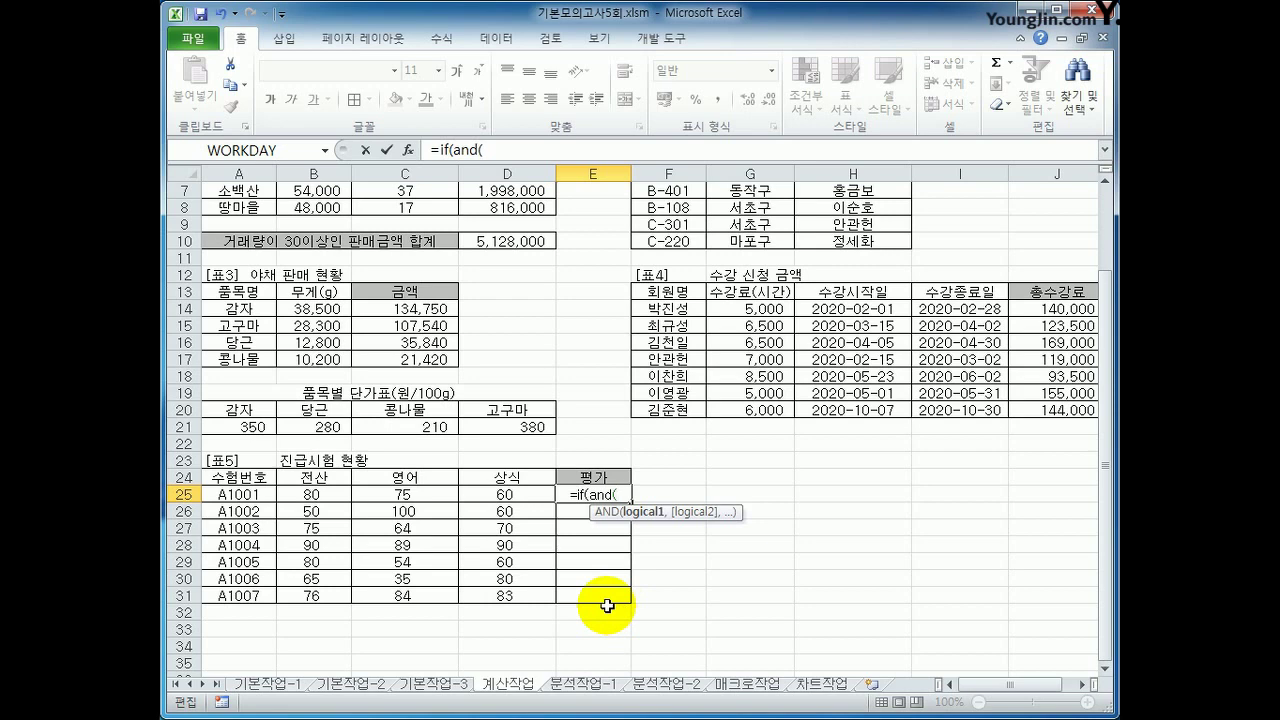
# - Add COUNTIF(B25:D25,">=50")=3 as the first AND condition of the E25 formula
pyautogui.write('countif(')
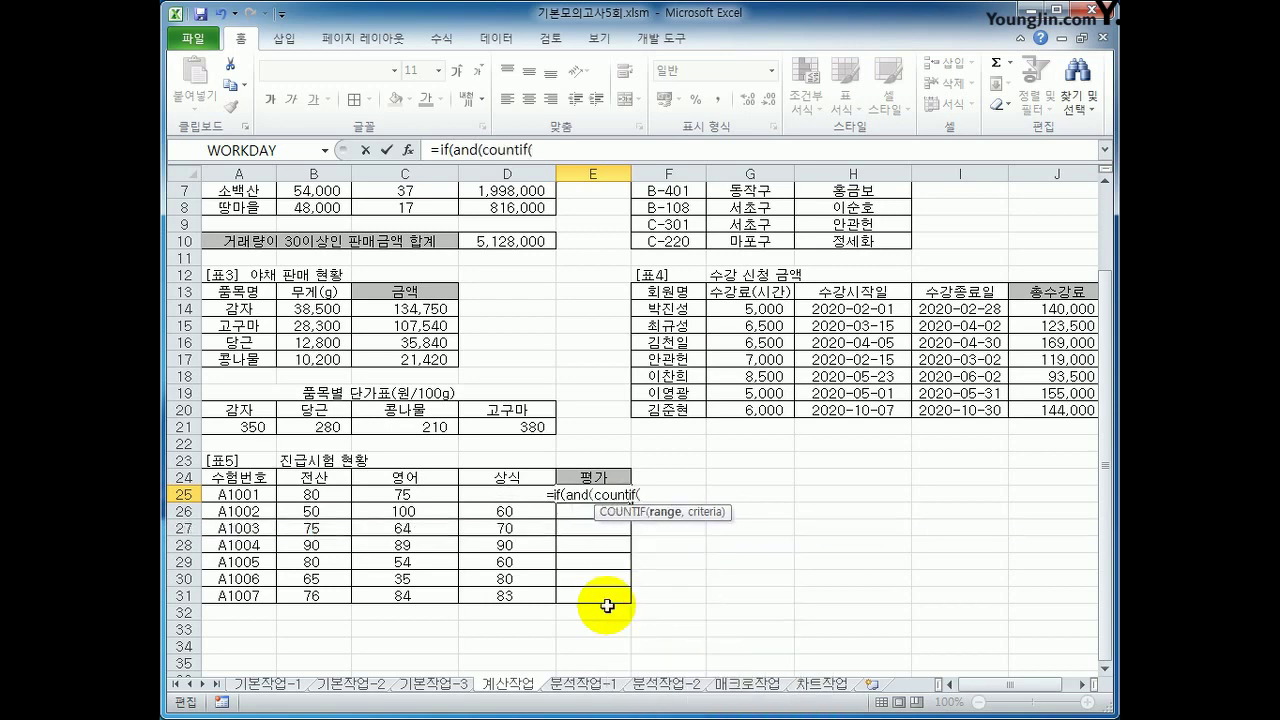
pyautogui.moveTo(312, 494); pyautogui.dragTo(490, 494)
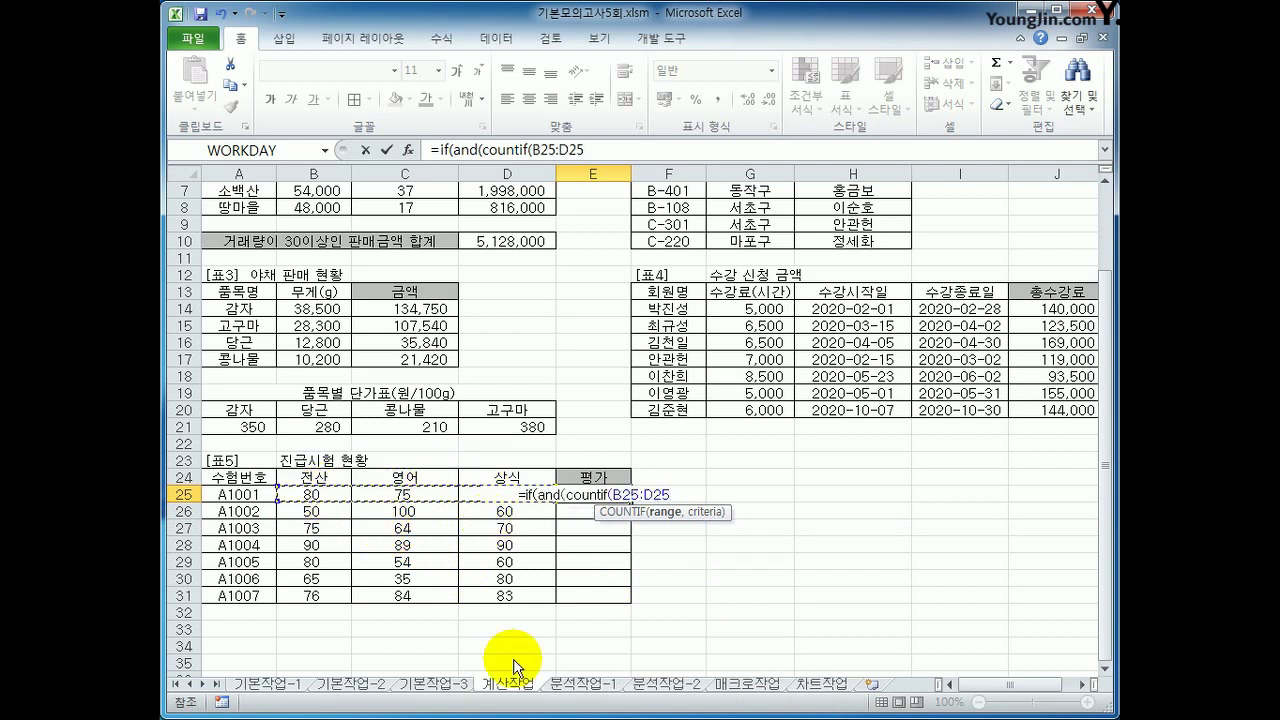
pyautogui.write(',')
pyautogui.press('BackSpace')
pyautogui.write(',">=')
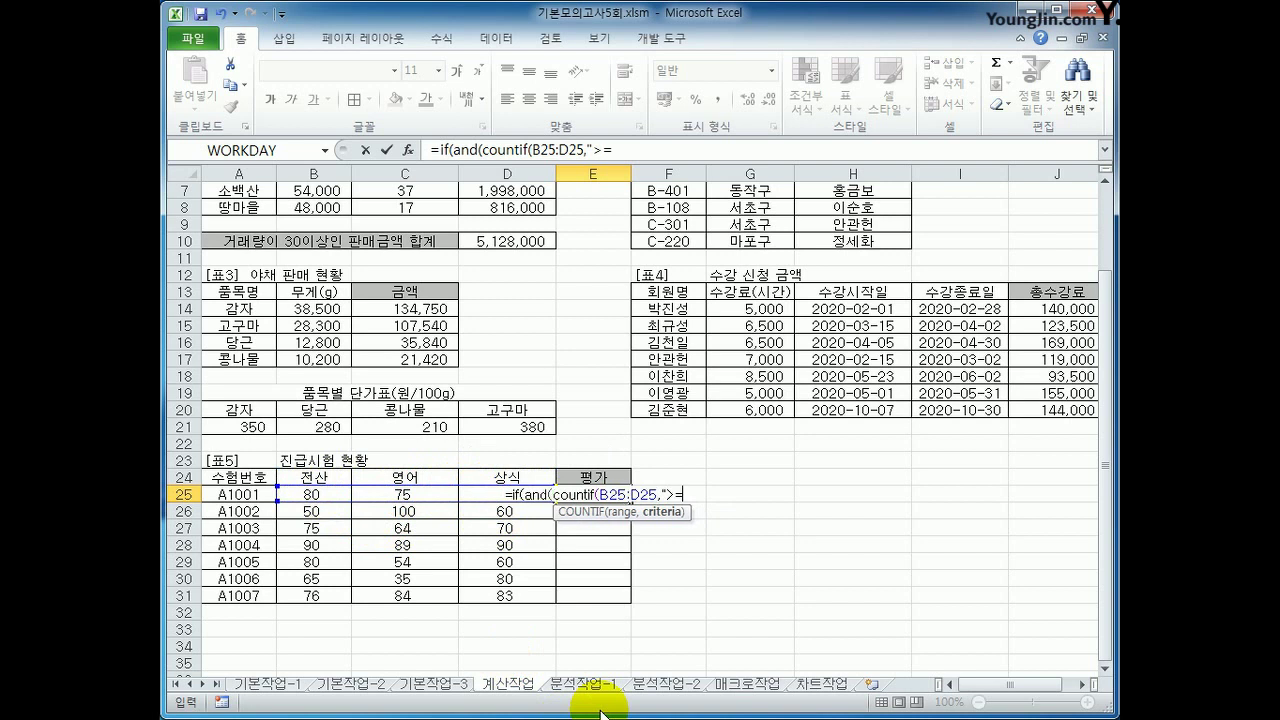
pyautogui.write('50")')
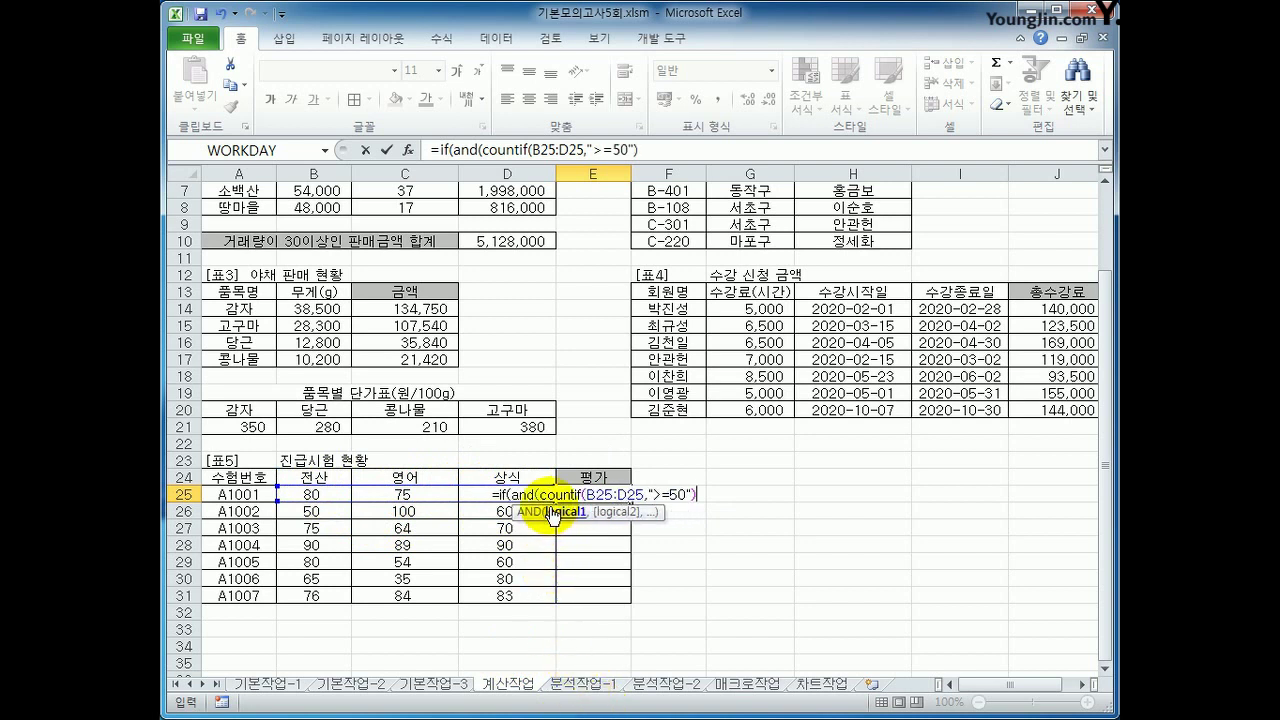
pyautogui.moveTo(540, 494); pyautogui.dragTo(706, 505)
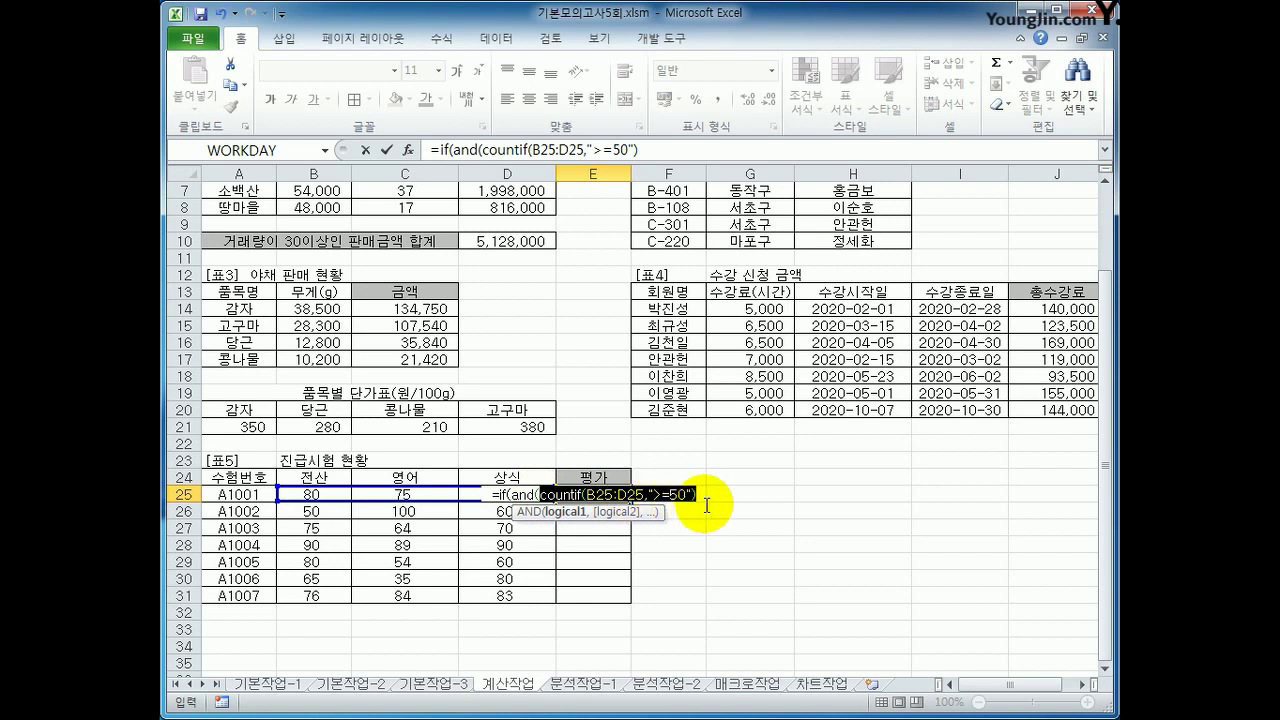
pyautogui.click(705, 500)
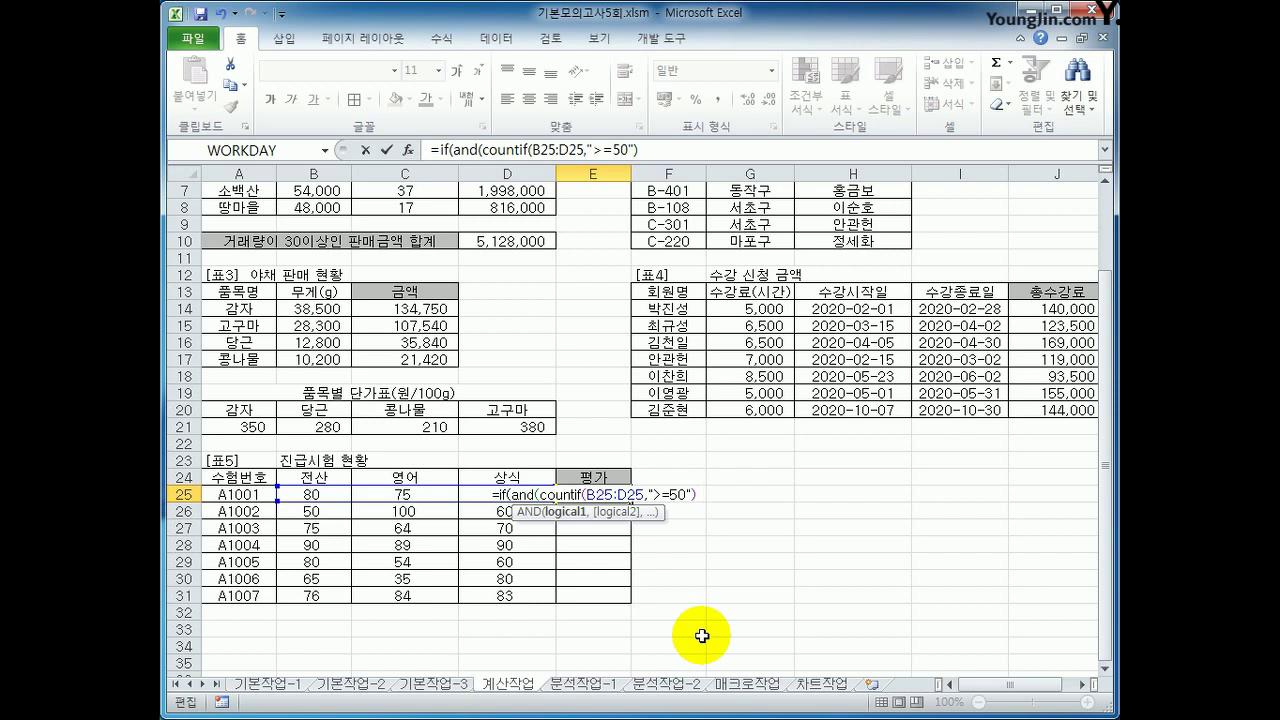
pyautogui.write('=3')
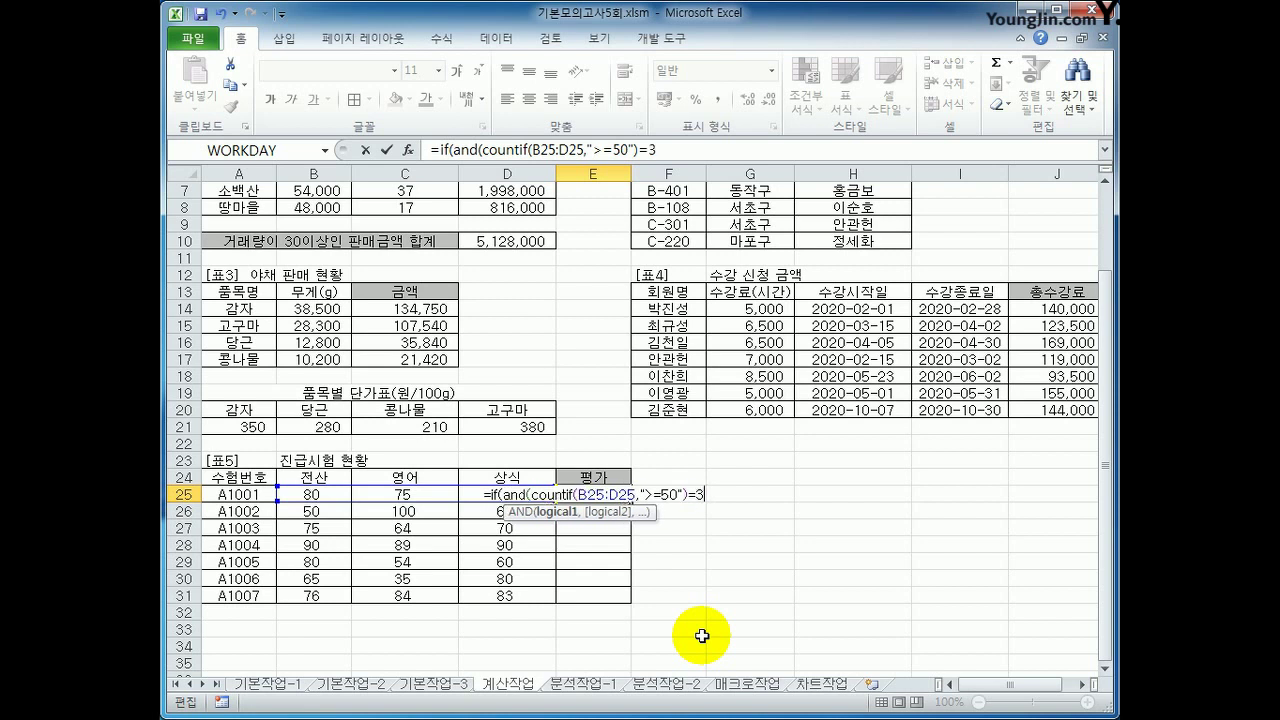
# - Add AVERAGE(B25:D25)>=70 as the second condition in the E25 formula and close the AND function
pyautogui.write(',')
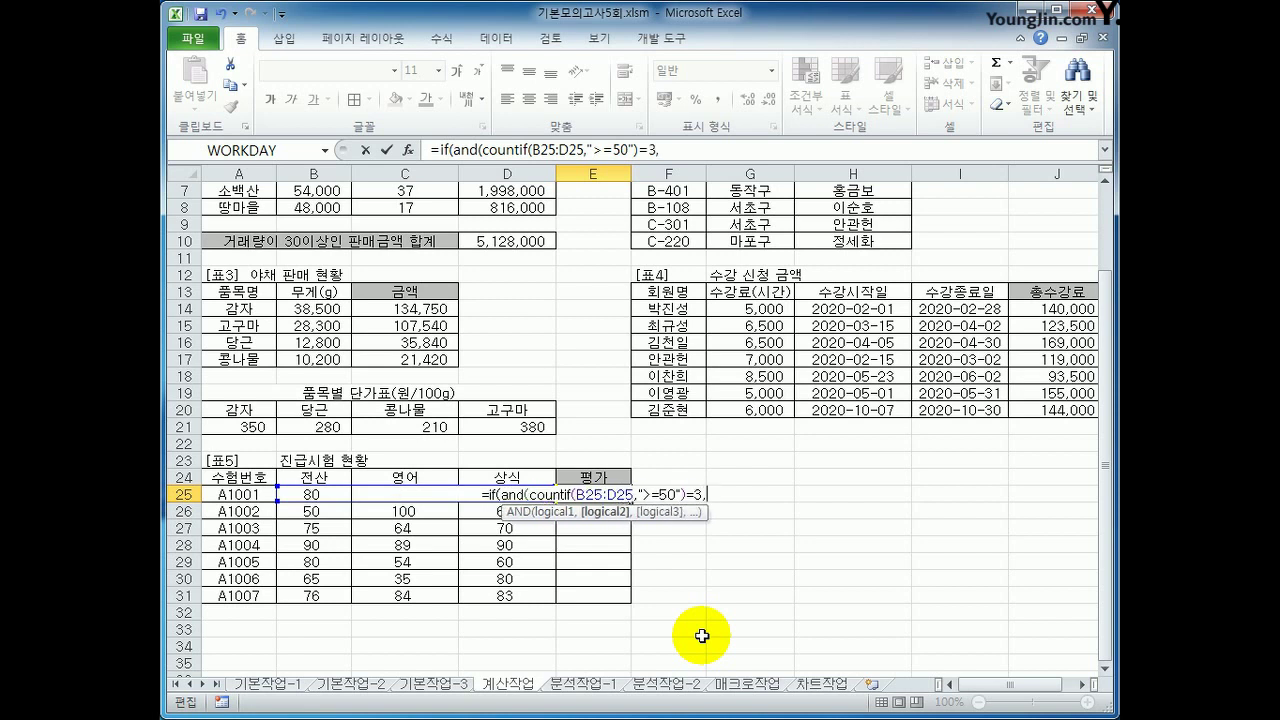
pyautogui.write('ave')
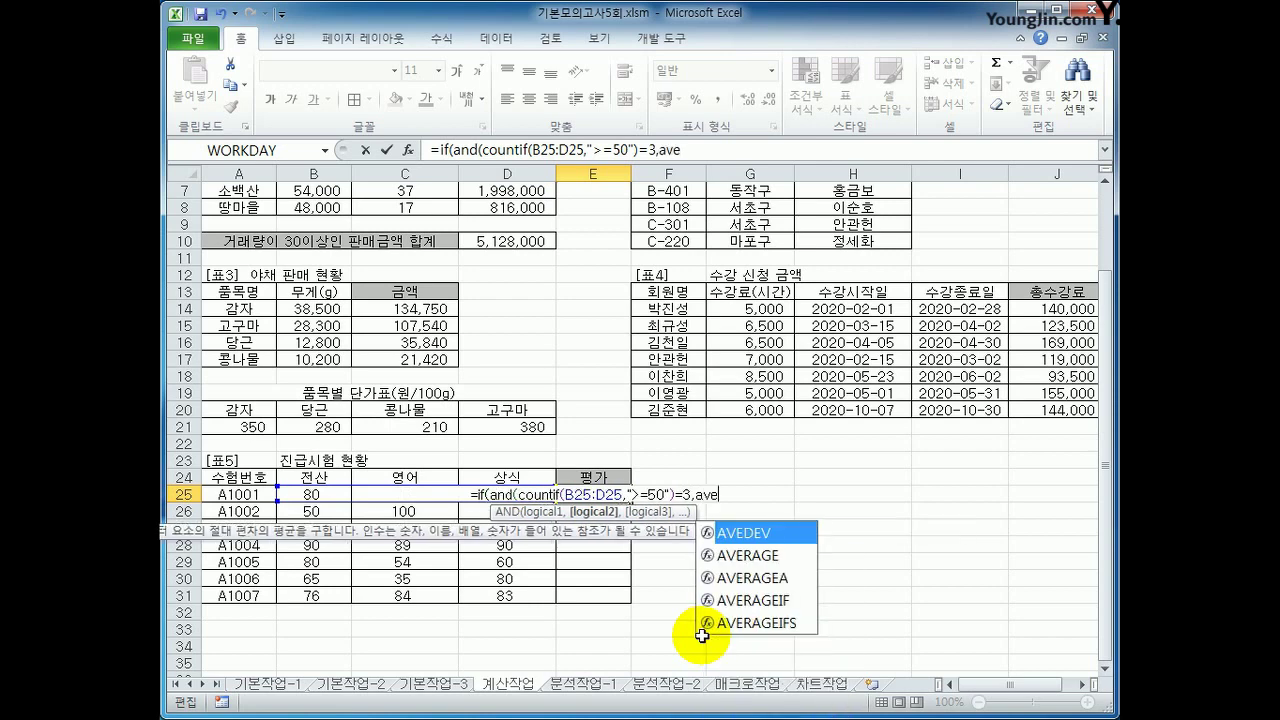
pyautogui.press('Down')
pyautogui.press('Tab')
pyautogui.moveTo(327, 494); pyautogui.dragTo(483, 487)
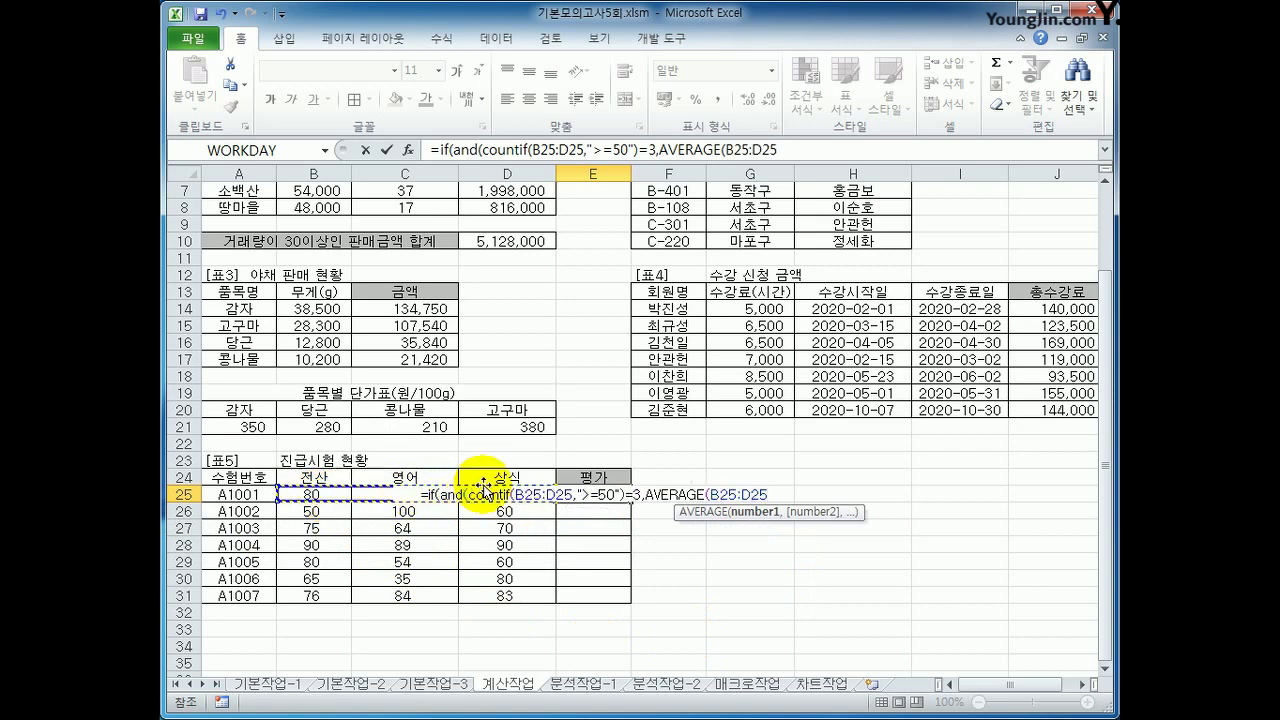
pyautogui.write(')>=70')
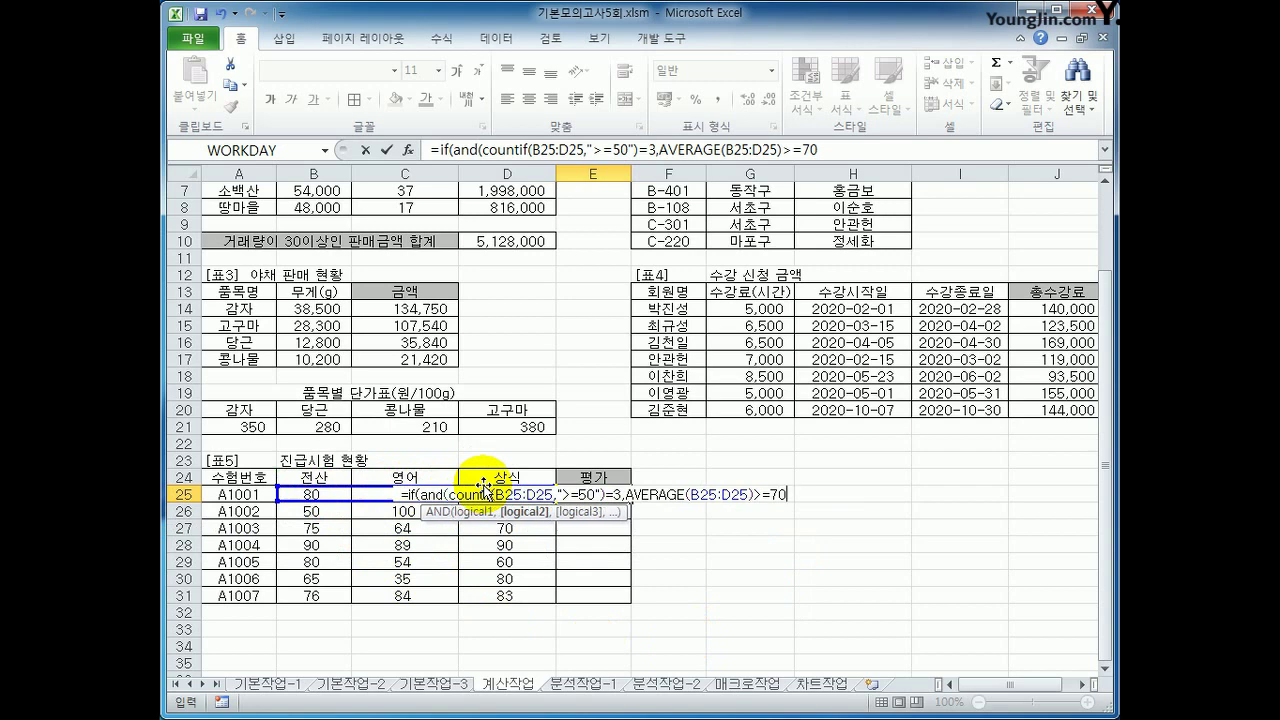
pyautogui.write(')')
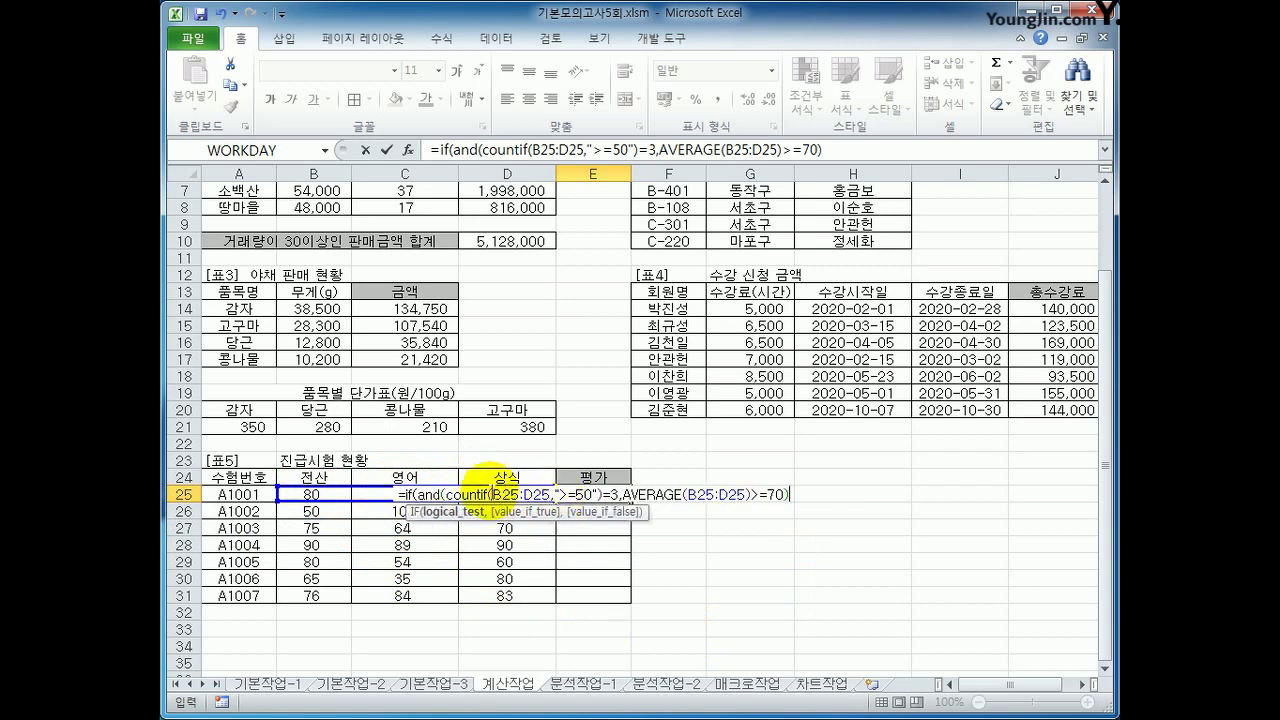
# - Start the IF's true value in E25 with a comma and opening quote, and accept the proposed correction of the formula
pyautogui.moveTo(482, 149); pyautogui.dragTo(815, 149)
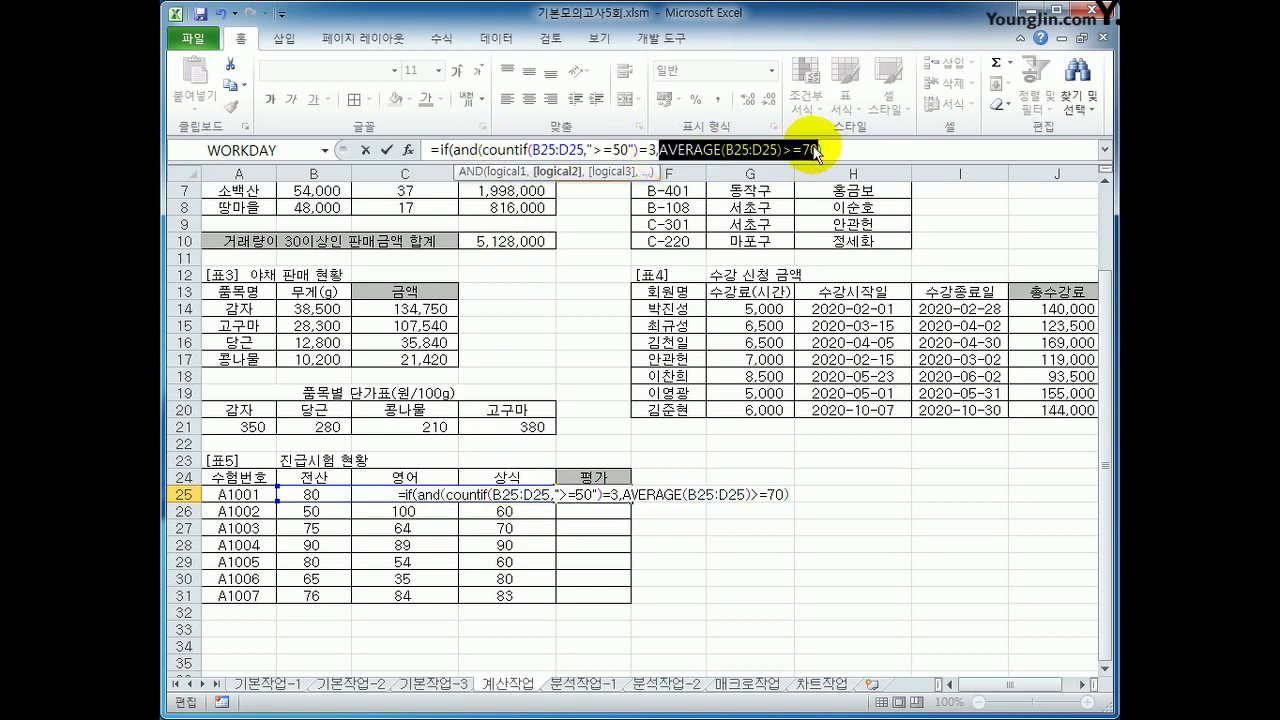
pyautogui.click(867, 148)
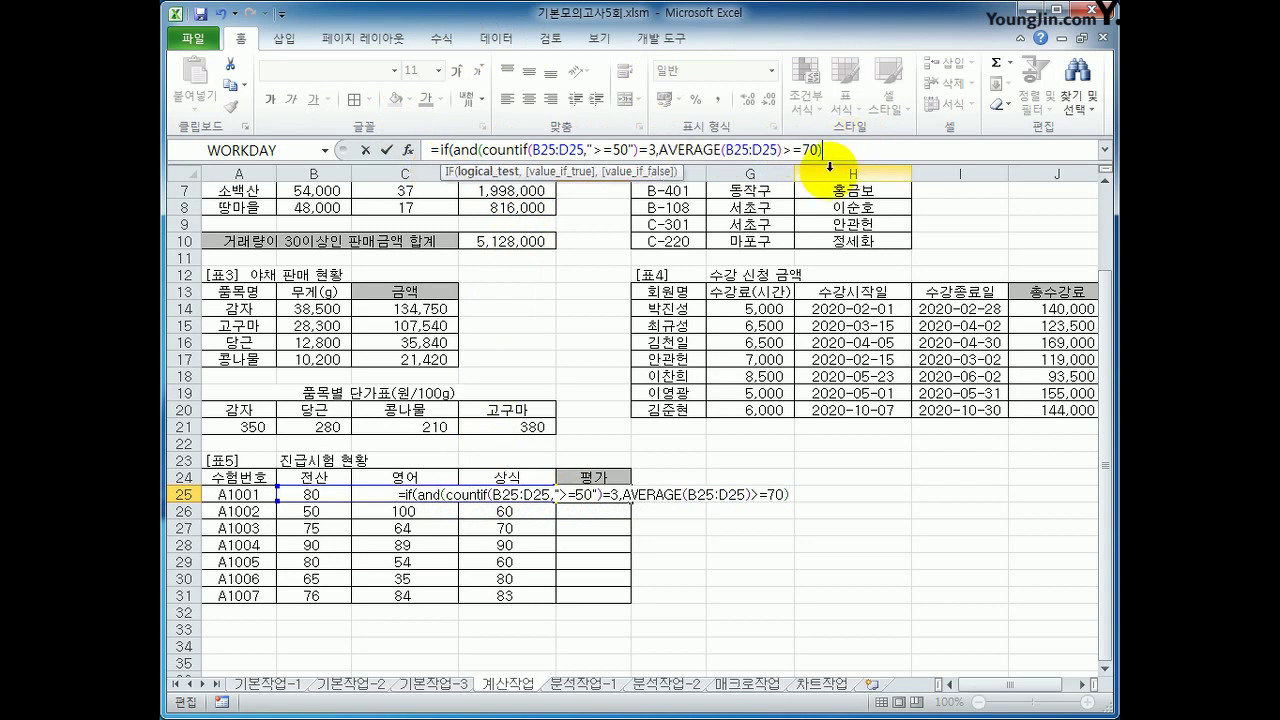
pyautogui.write(',"')
pyautogui.press('Return')
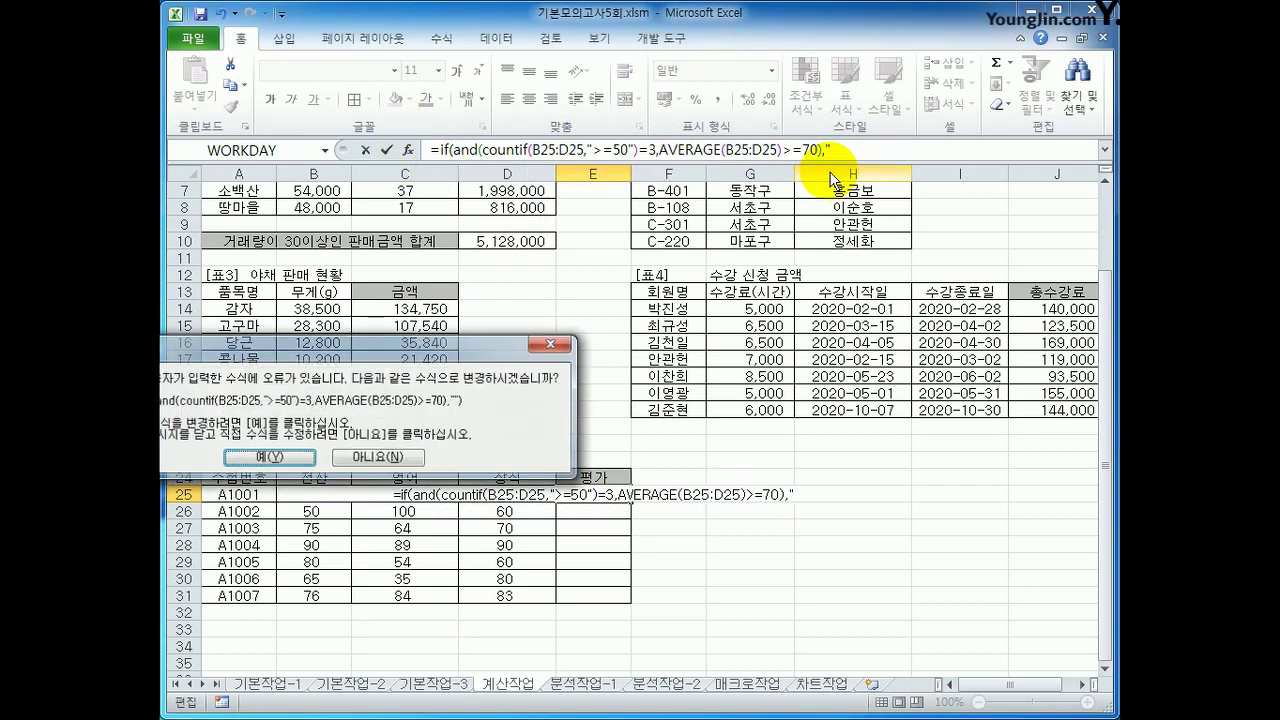
pyautogui.click(269, 457)
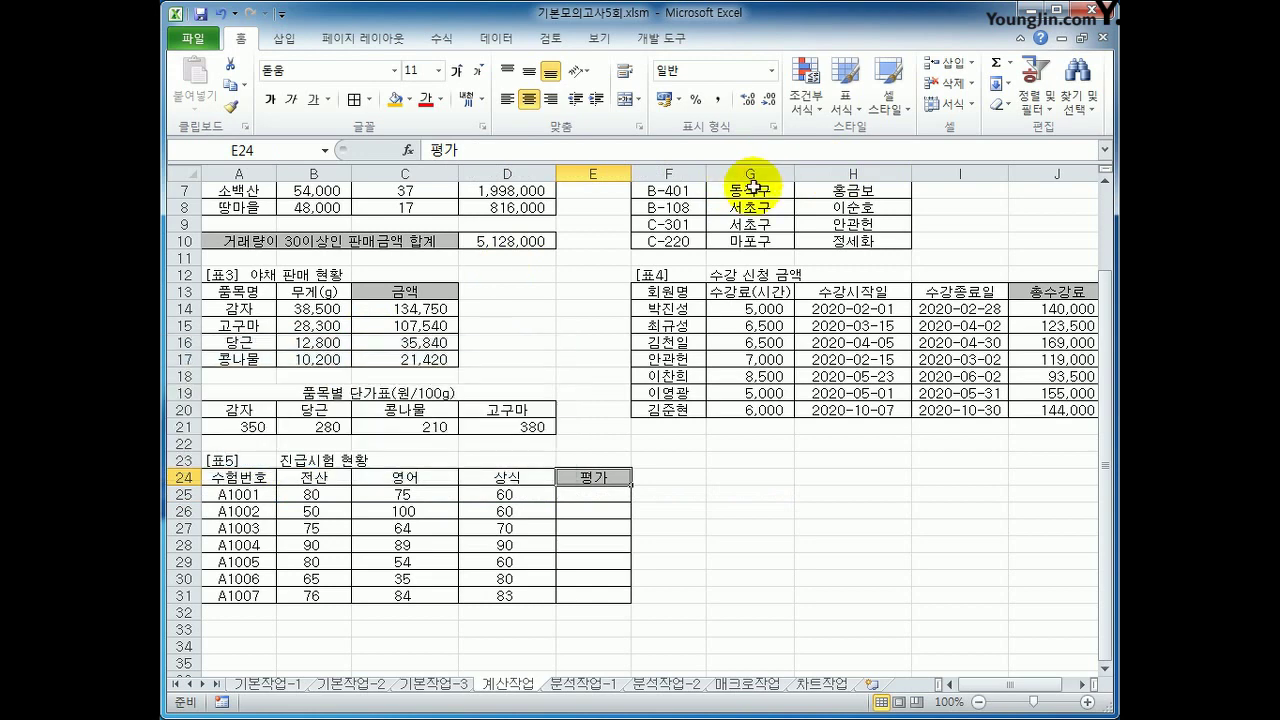
pyautogui.click(610, 495)
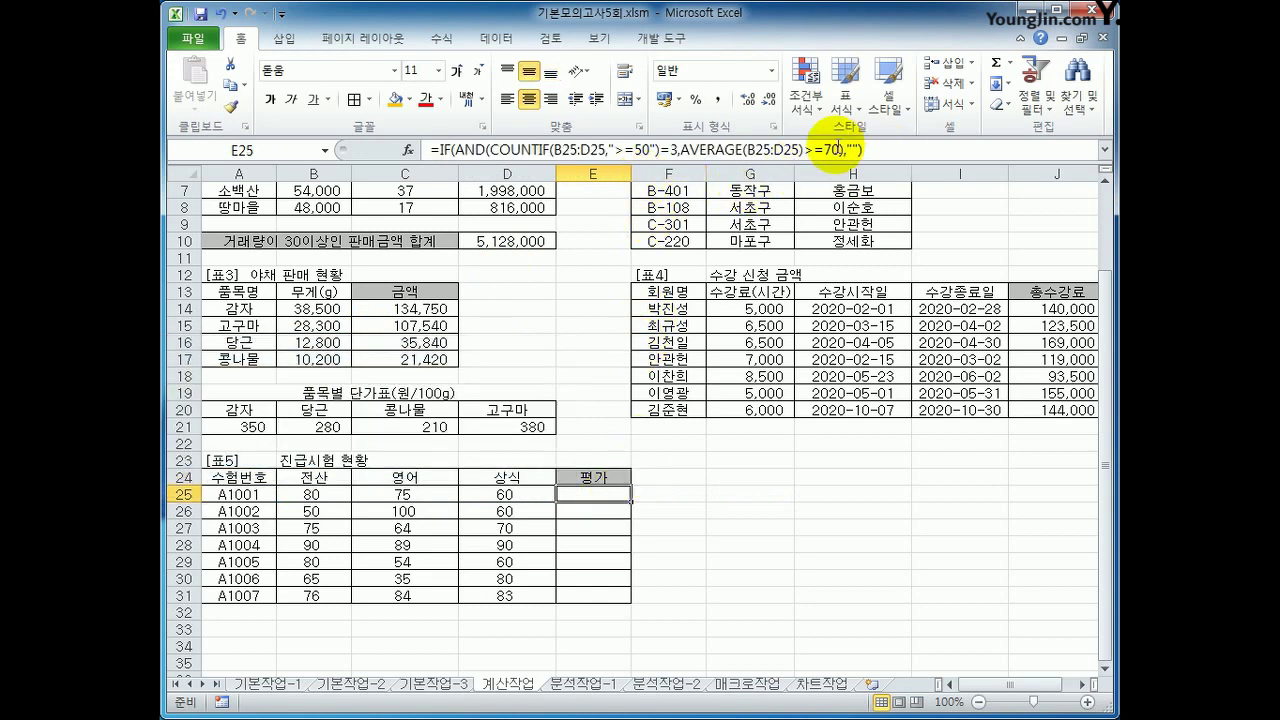
# - Enter "합격" as the true value of the IF formula in E25 and commit the formula
pyautogui.click(855, 150)
pyautogui.write('g')
pyautogui.press('BackSpace')
pyautogui.write('합격')
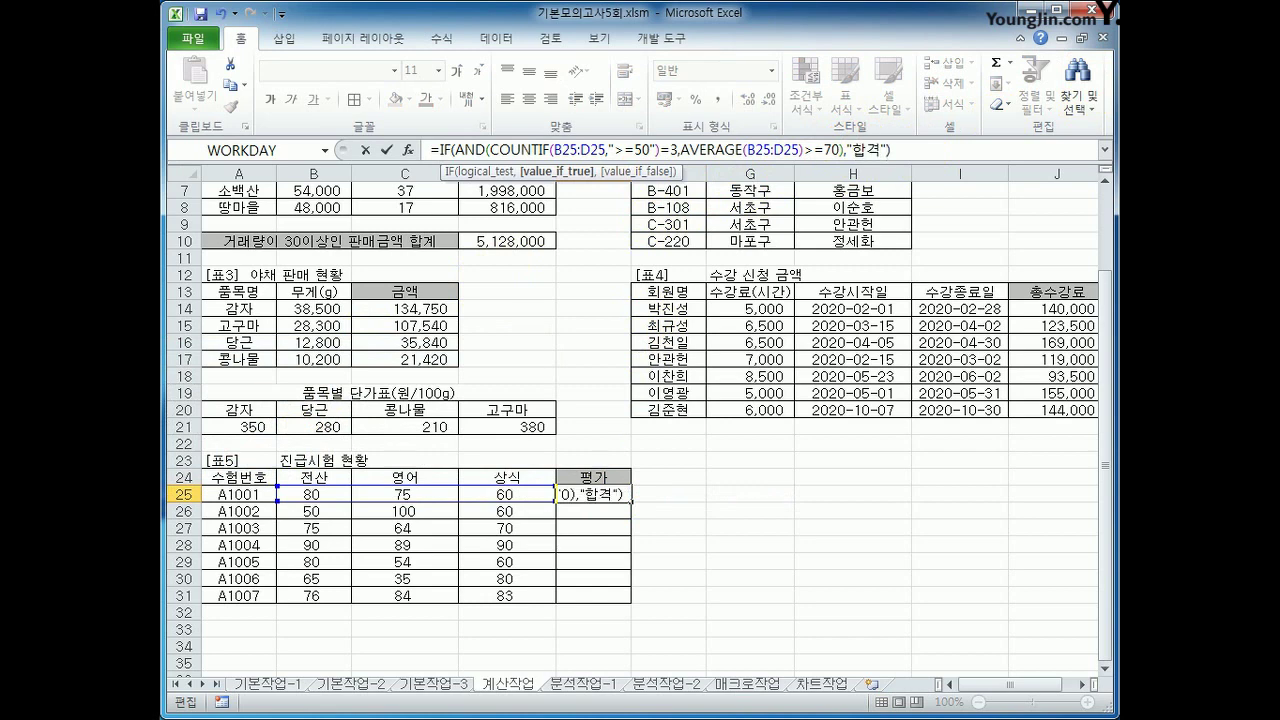
pyautogui.hotkey('shift', 'Return')
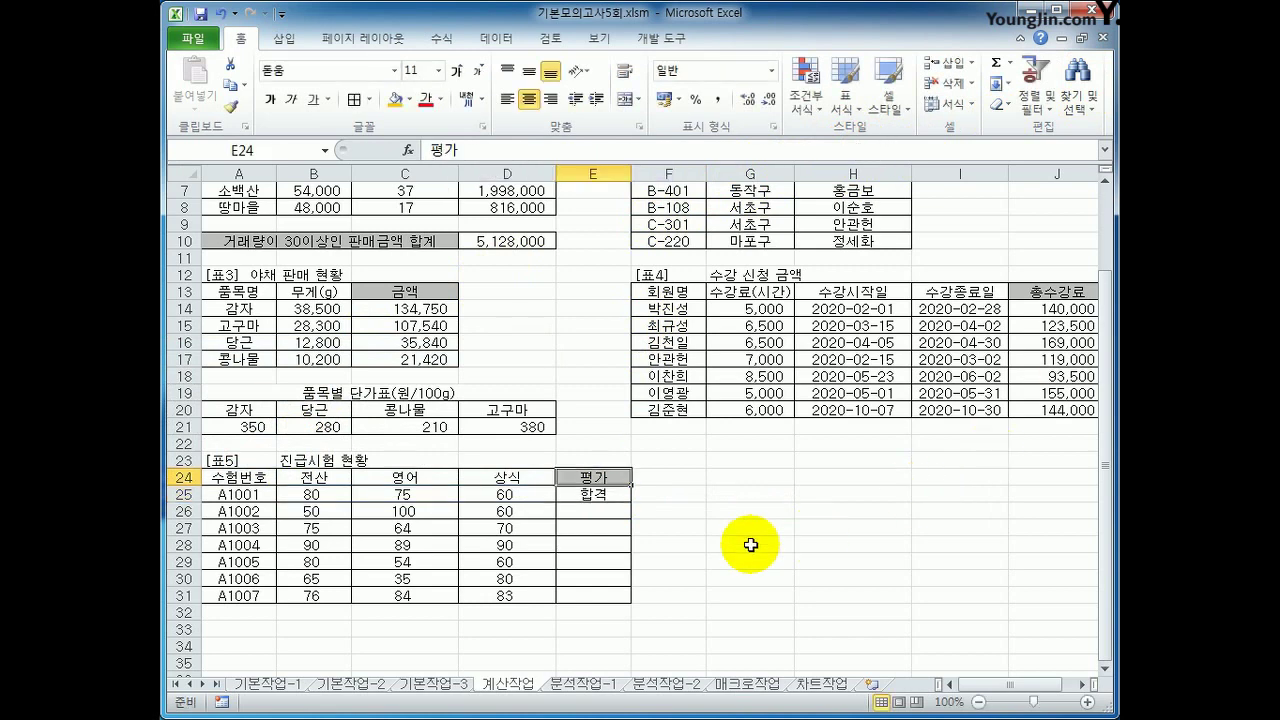
# - Add "불합격" as the false value of the E25 formula and fill the formula down to E31
pyautogui.click(610, 494)
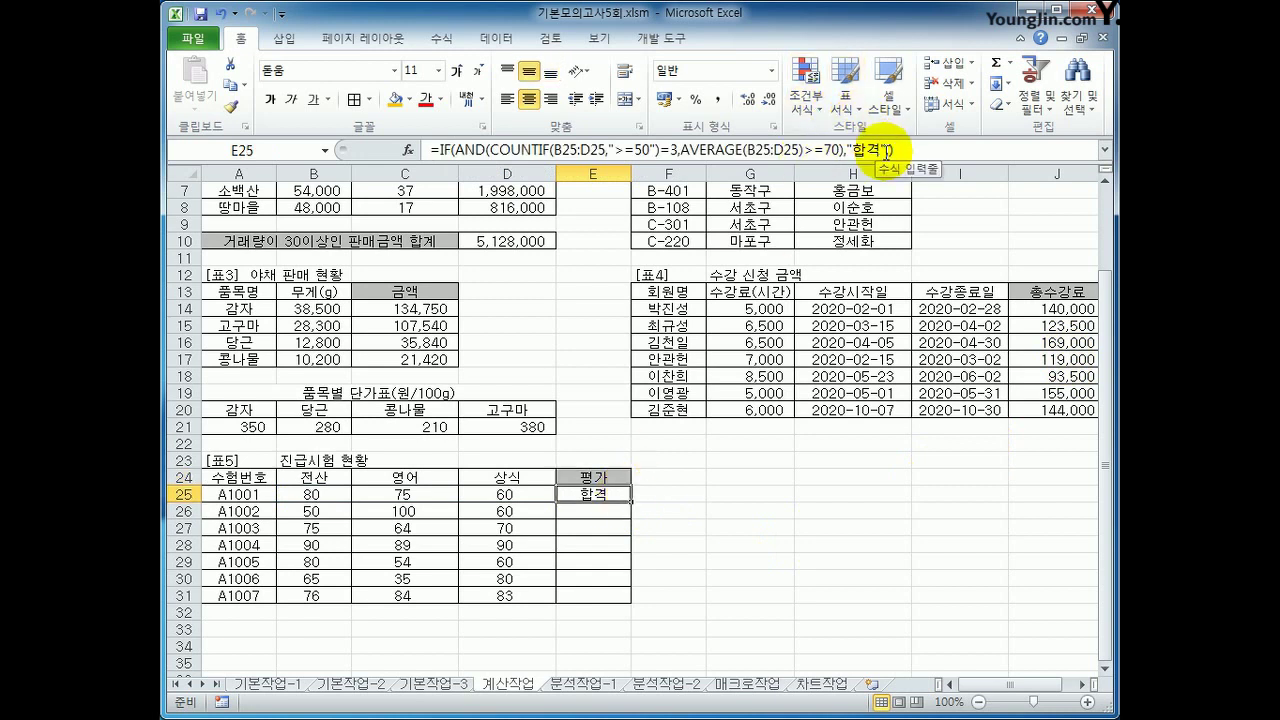
pyautogui.click(888, 150)
pyautogui.write(',"불합격')
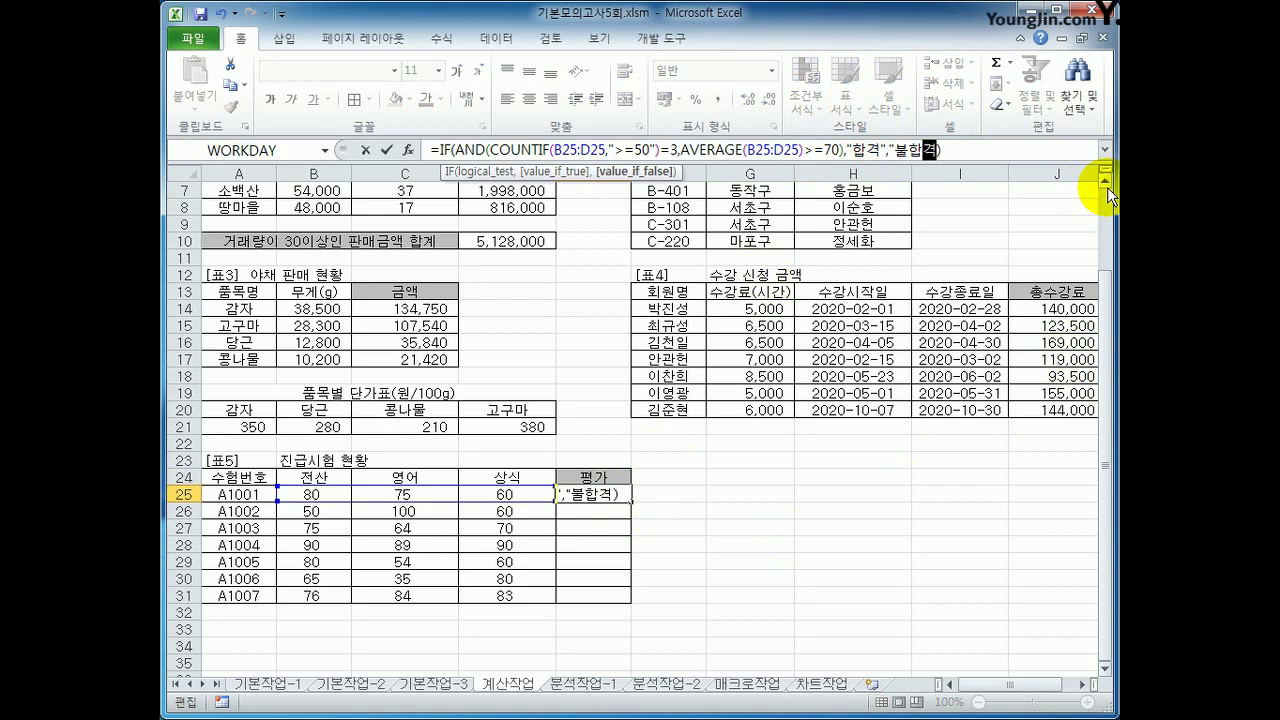
pyautogui.write('"')
pyautogui.press('Return')
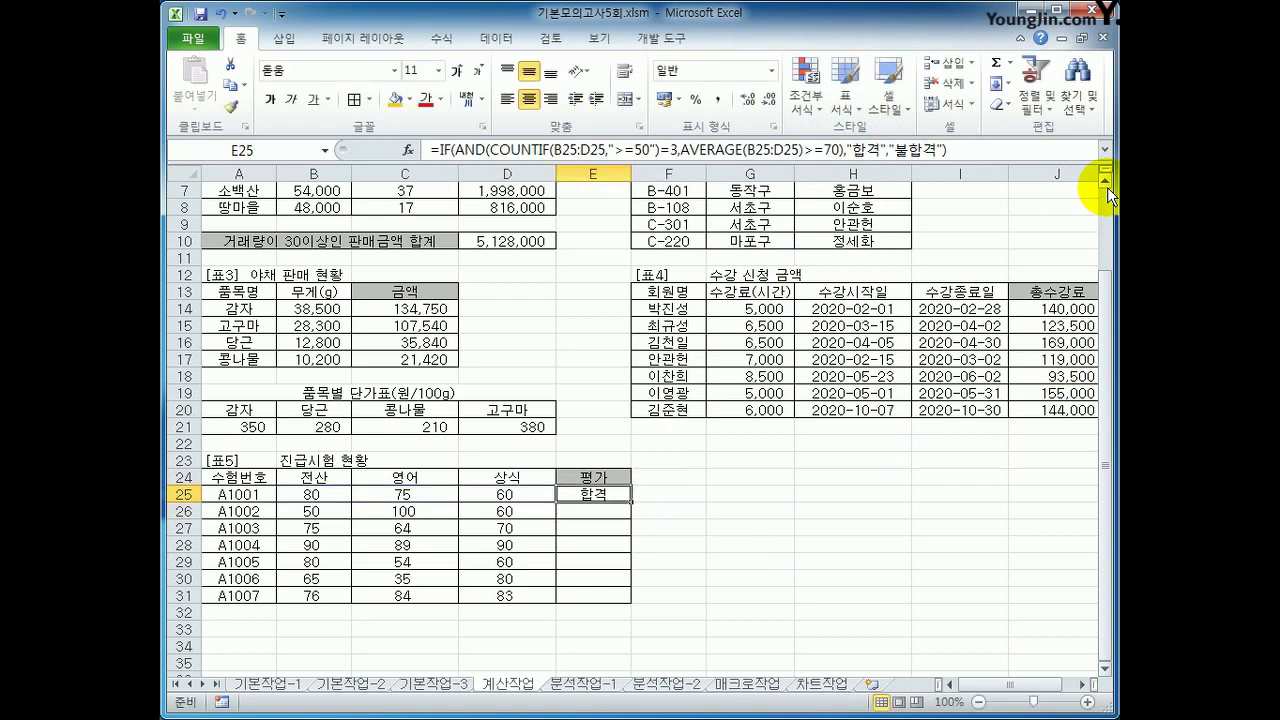
pyautogui.moveTo(631, 502); pyautogui.dragTo(626, 606)
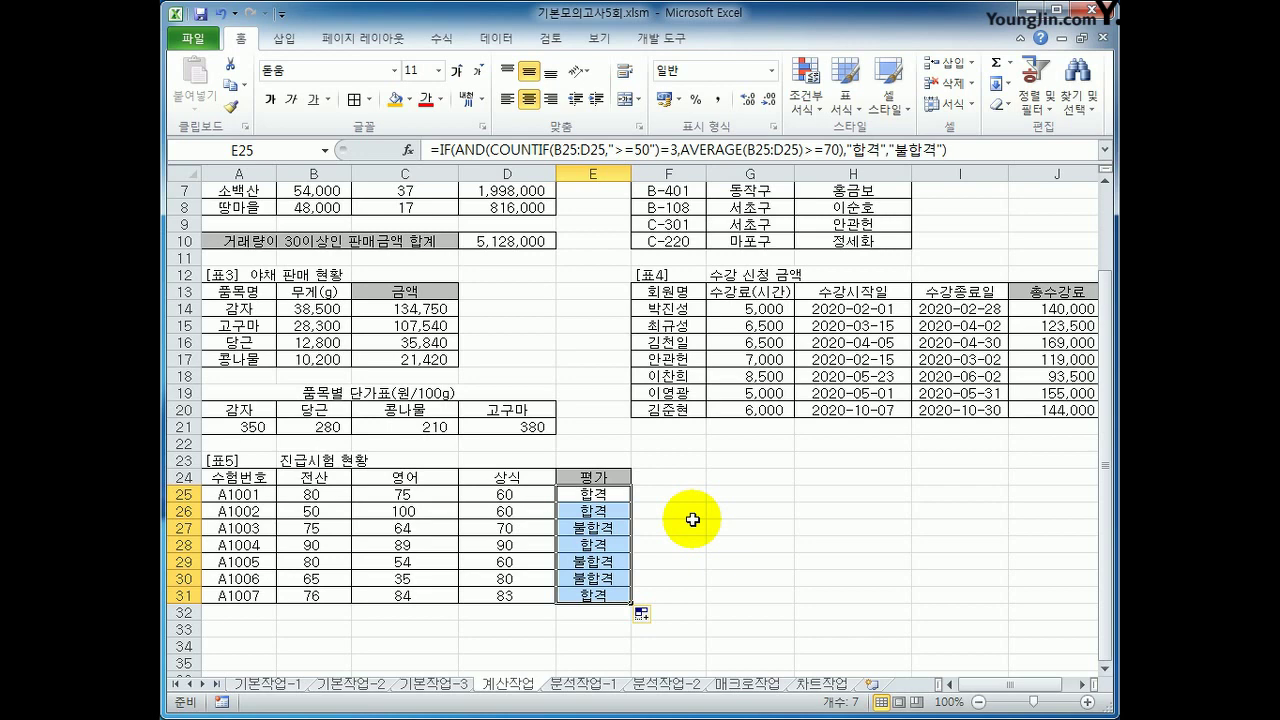
# - Open the 분석작업-1 sheet and select B11, the cell beneath the 월 납입금액 heading
pyautogui.click(570, 686)
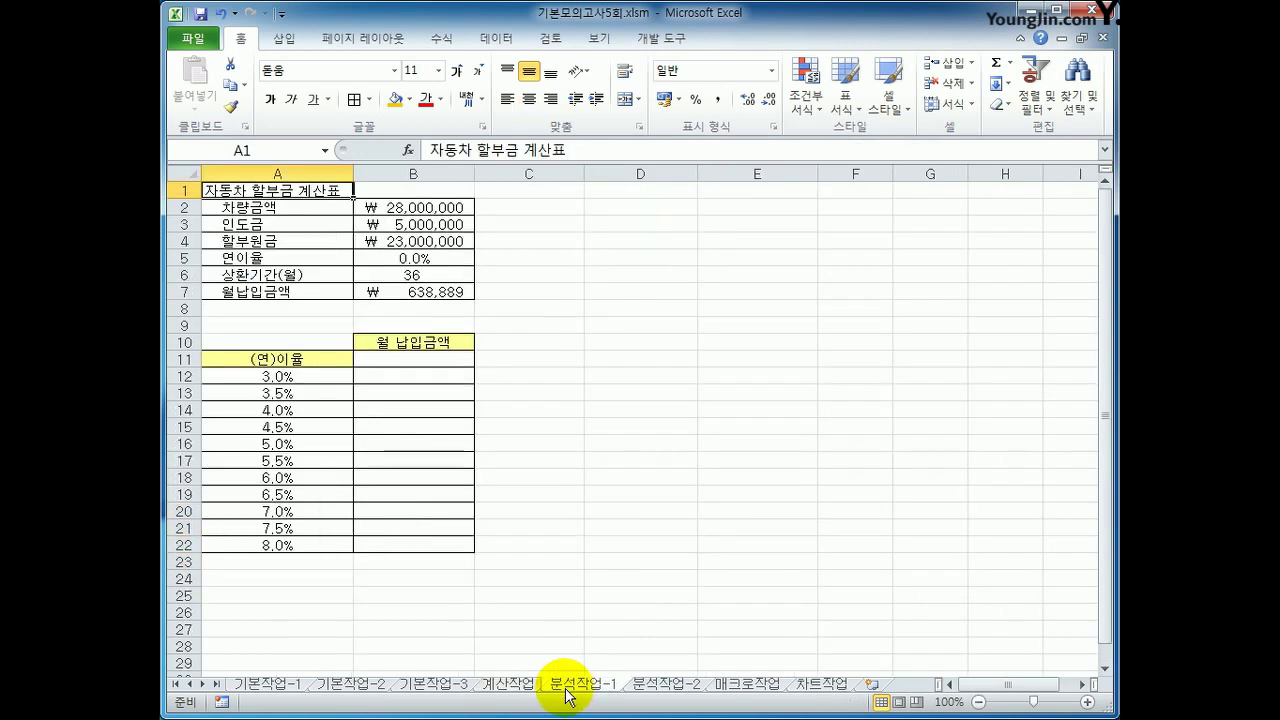
pyautogui.click(416, 364)
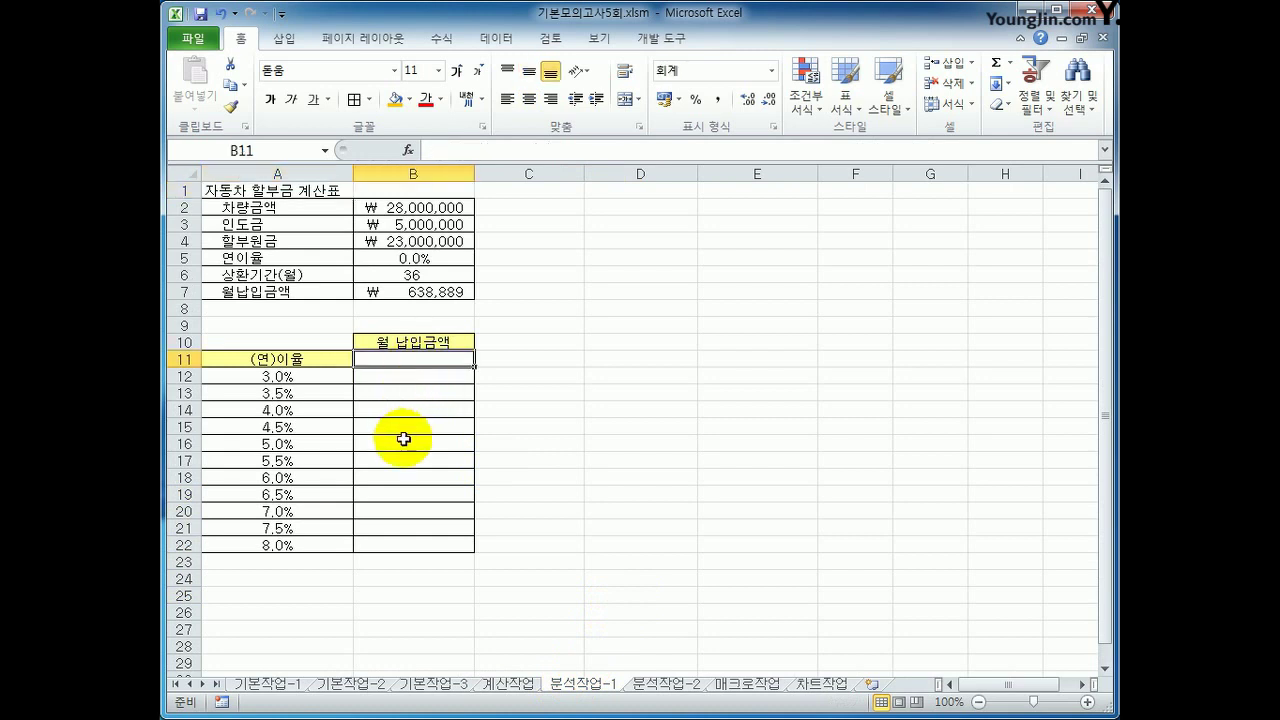
pyautogui.moveTo(300, 364); pyautogui.dragTo(299, 550)
pyautogui.moveTo(389, 363); pyautogui.dragTo(389, 547)
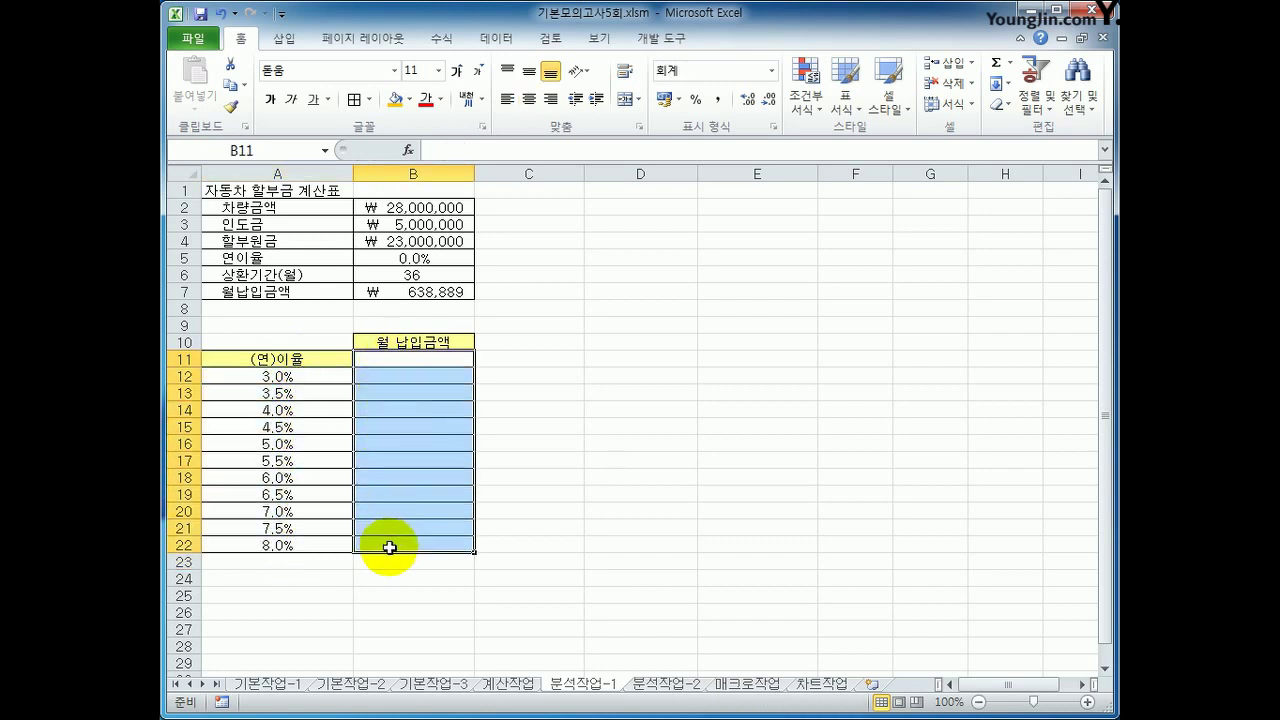
pyautogui.click(385, 361)
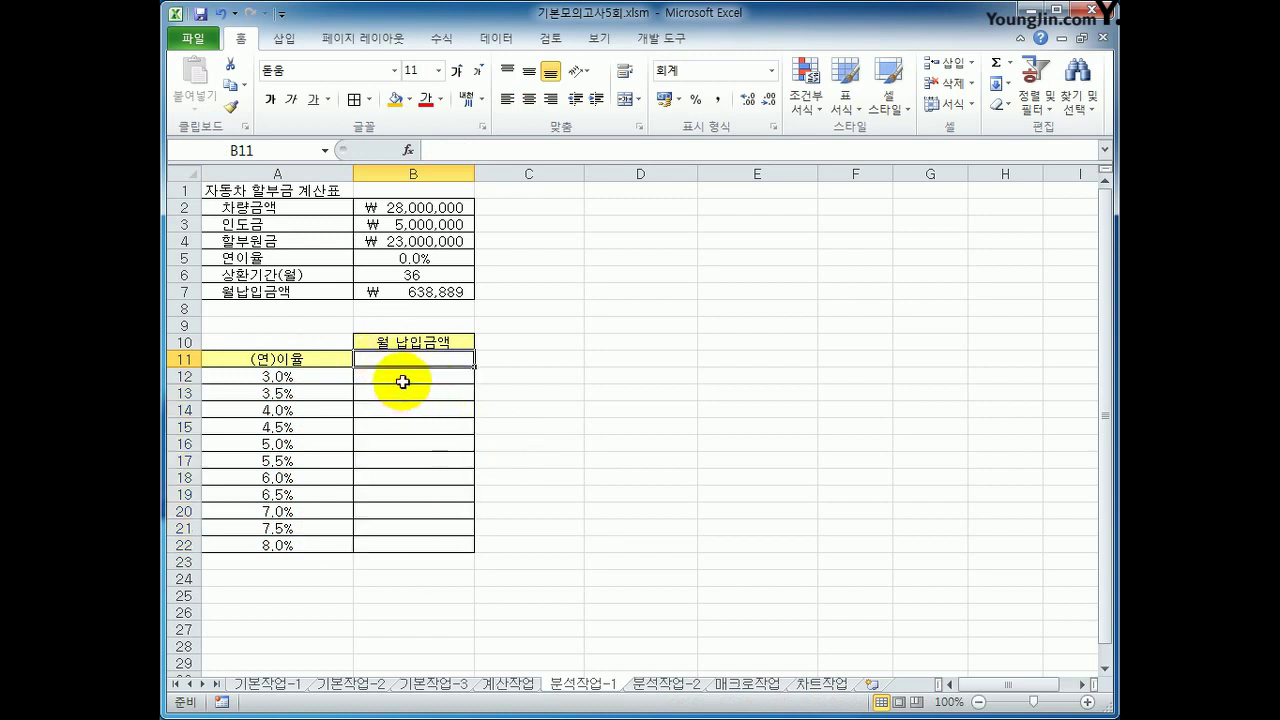
# - Enter =B7 in B11 to reference the 월납입금액 result
pyautogui.write('=')
pyautogui.click(418, 293)
pyautogui.press('Return')
pyautogui.click(423, 362)
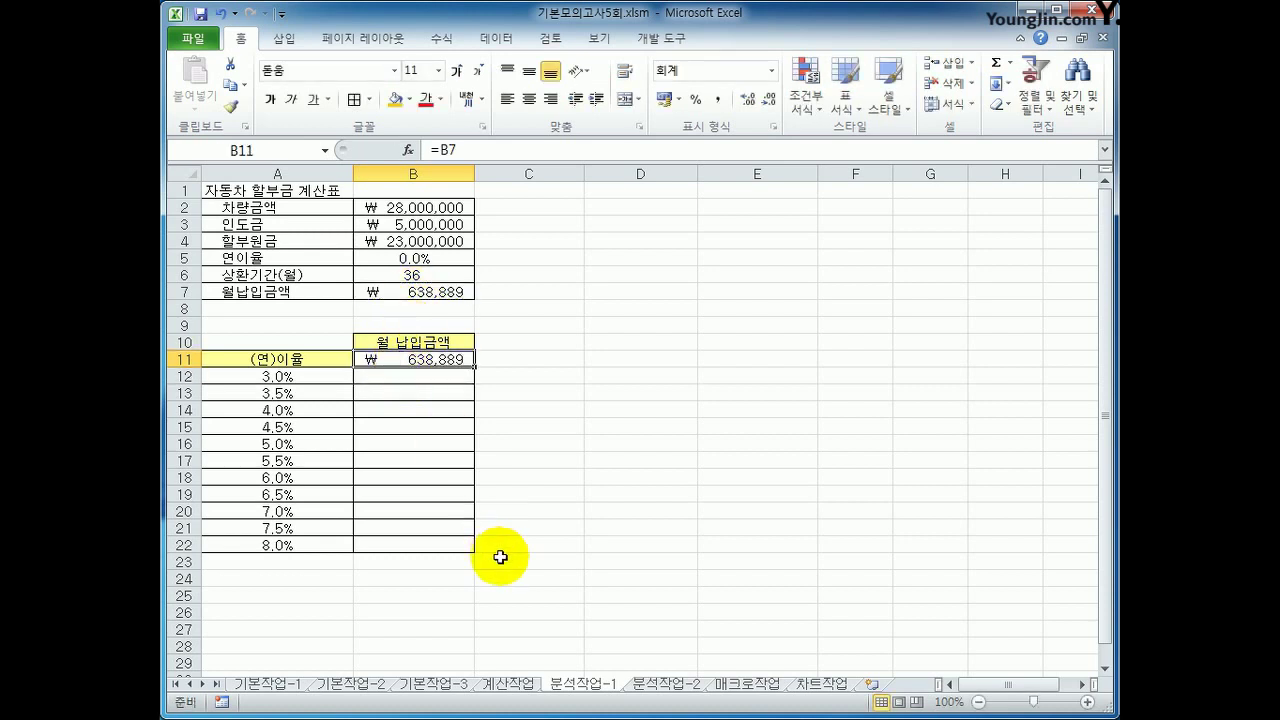
# - Copy the formula text =PMT(B5/12,B6,-B4) from B7 and paste it into B11
pyautogui.click(418, 292)
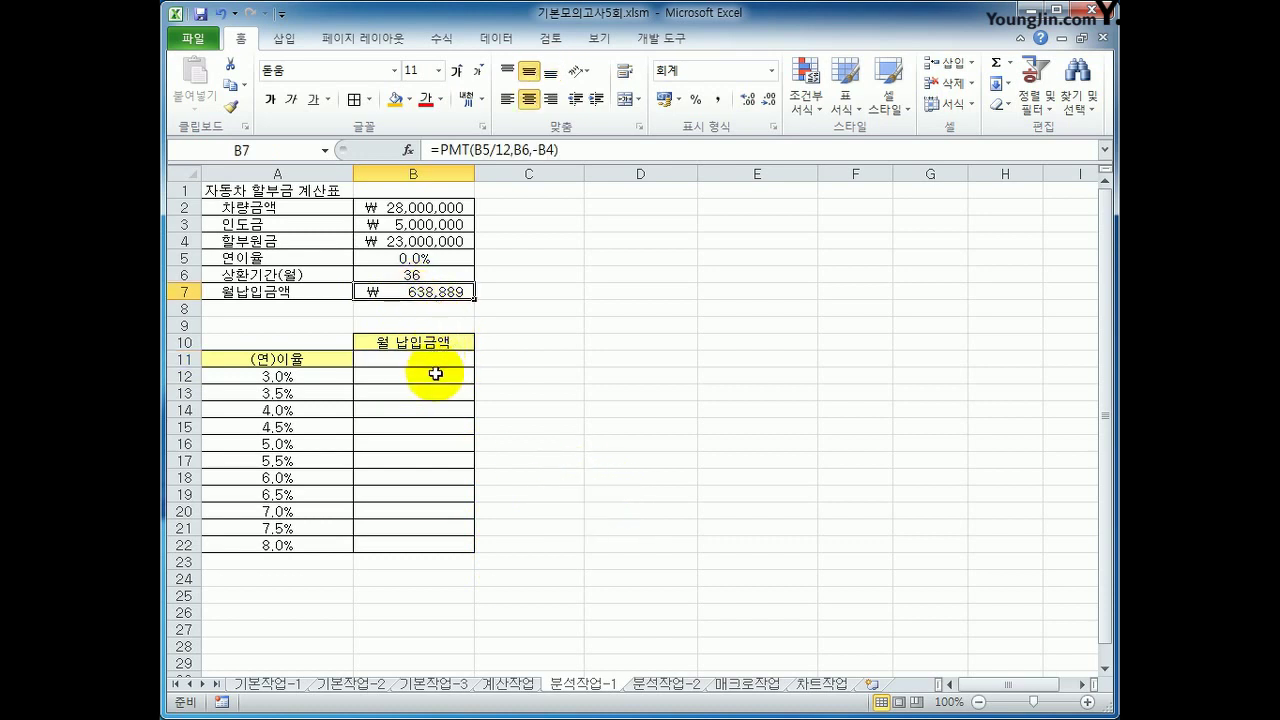
pyautogui.moveTo(428, 149); pyautogui.dragTo(603, 150)
pyautogui.rightClick(603, 150)
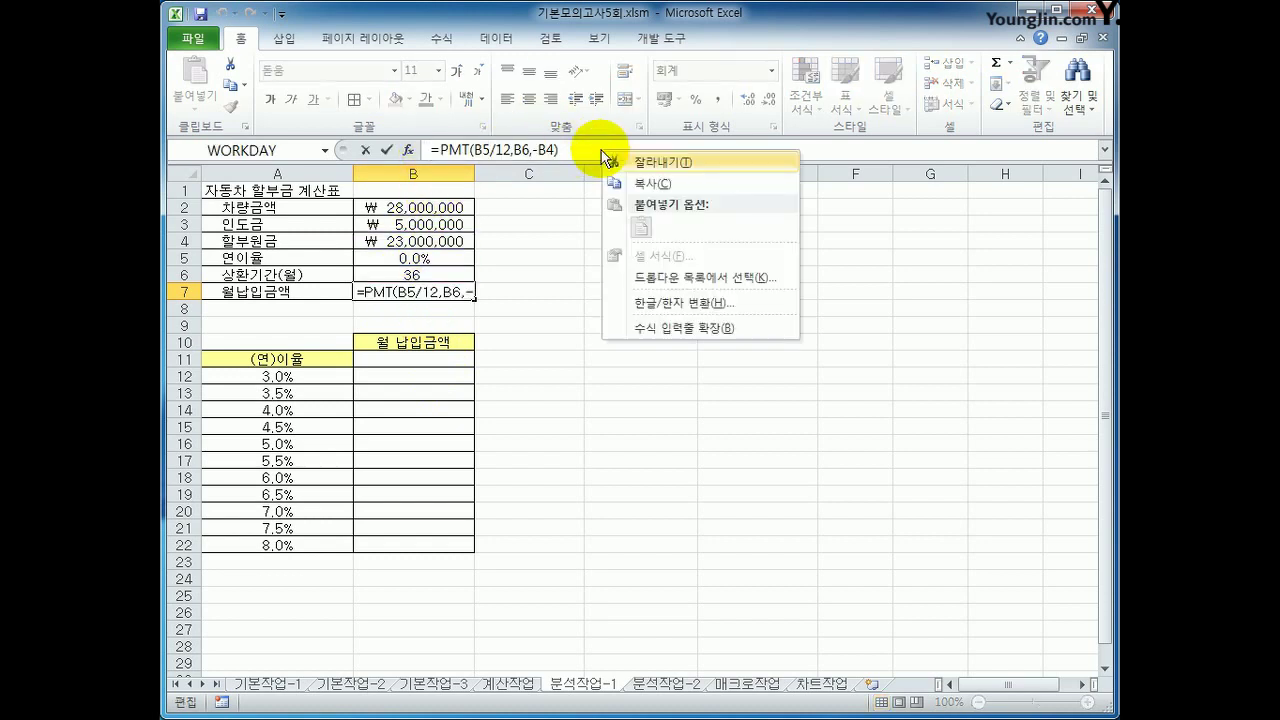
pyautogui.click(622, 181)
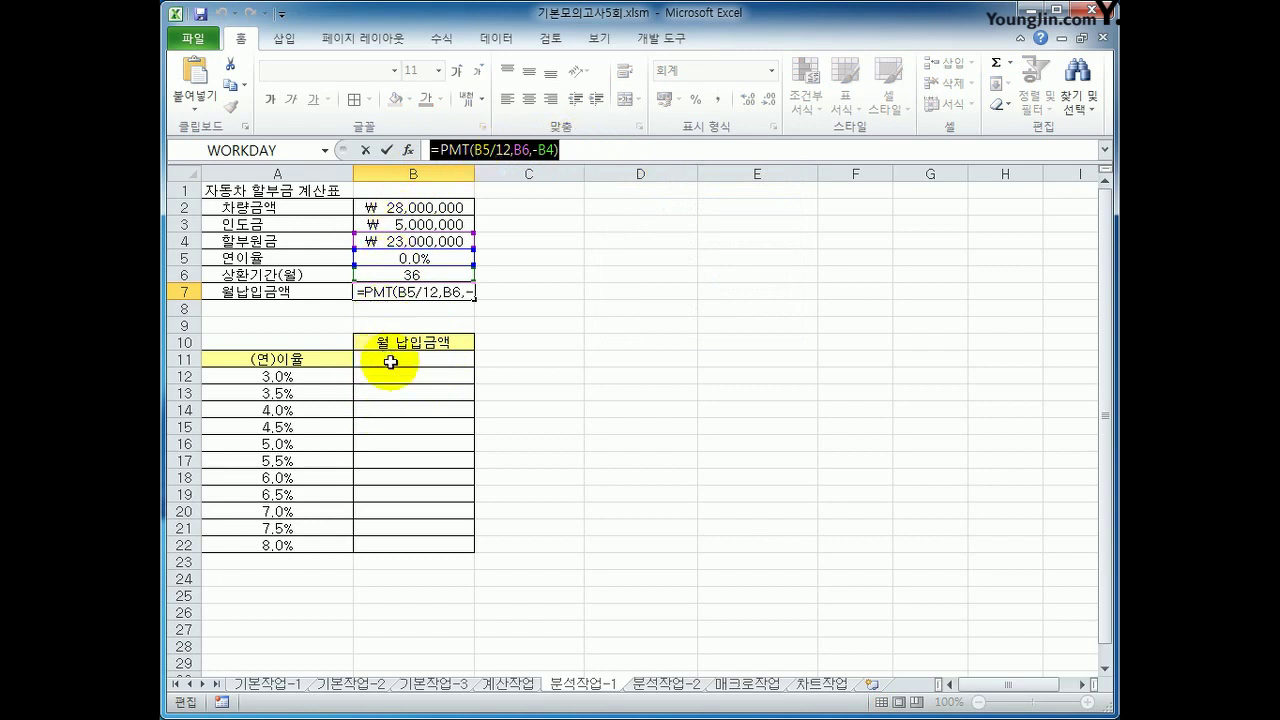
pyautogui.press('Escape')
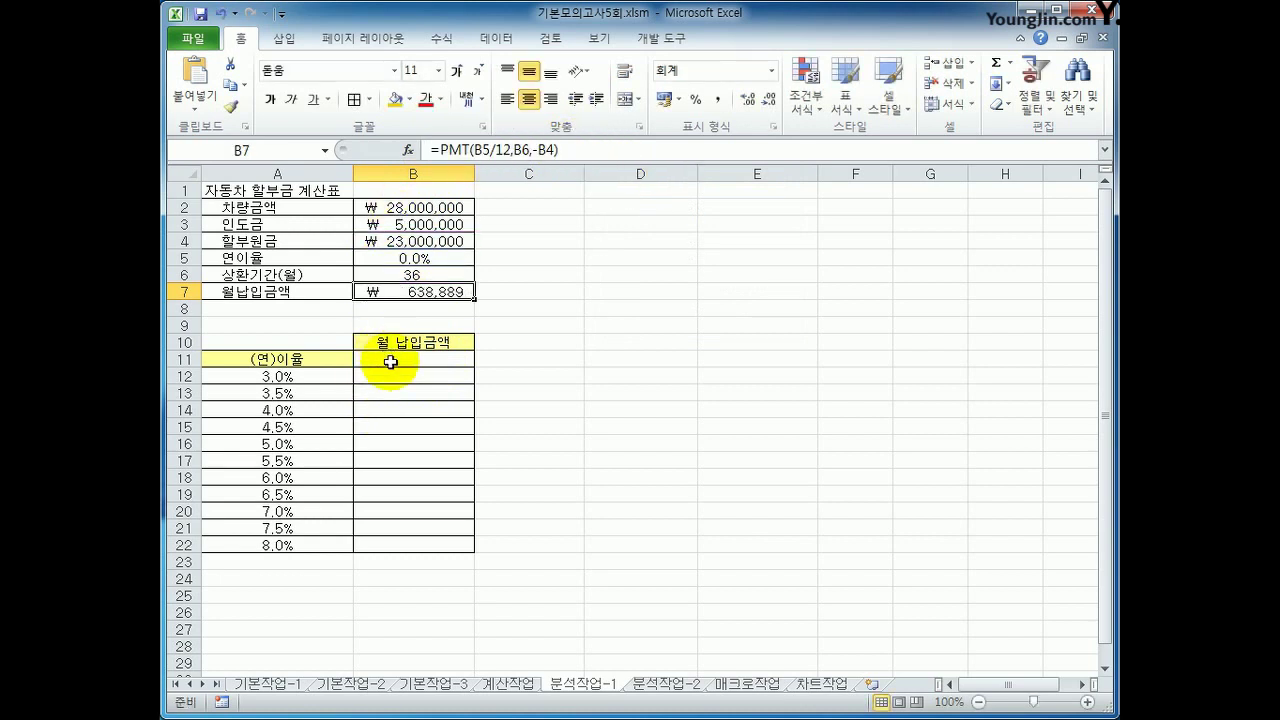
pyautogui.click(390, 362)
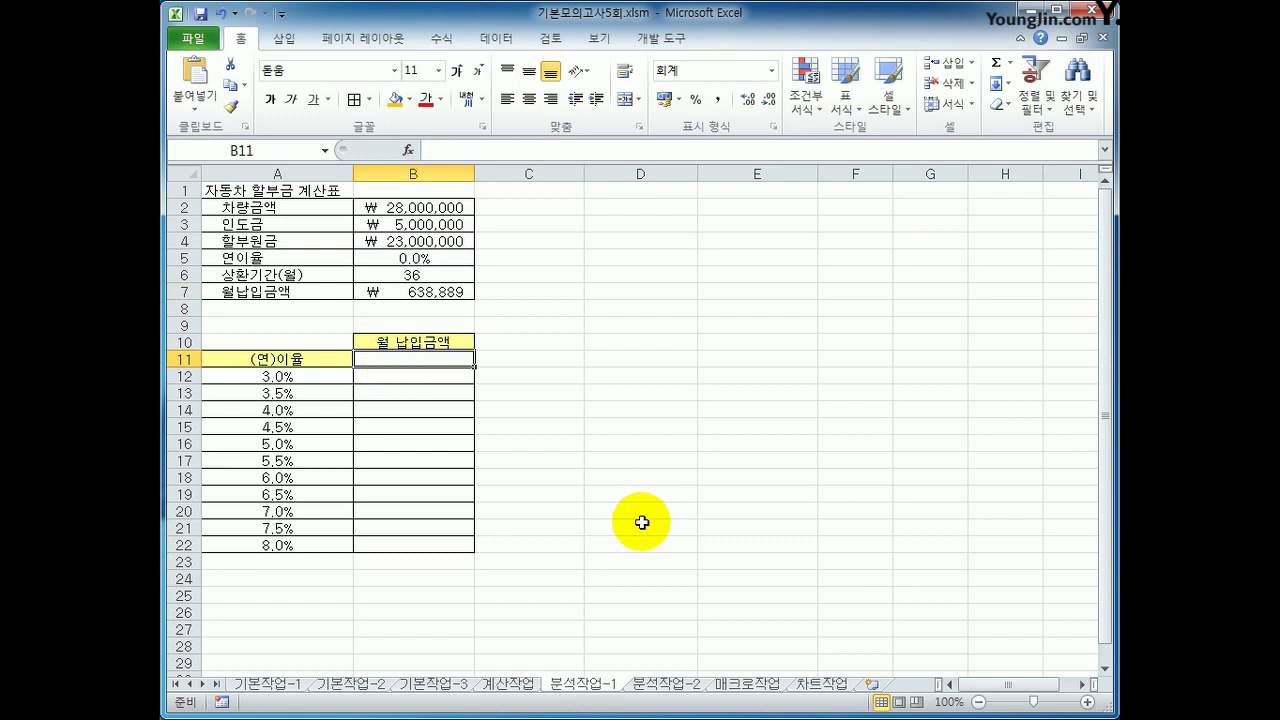
pyautogui.hotkey('ctrl', 'v')
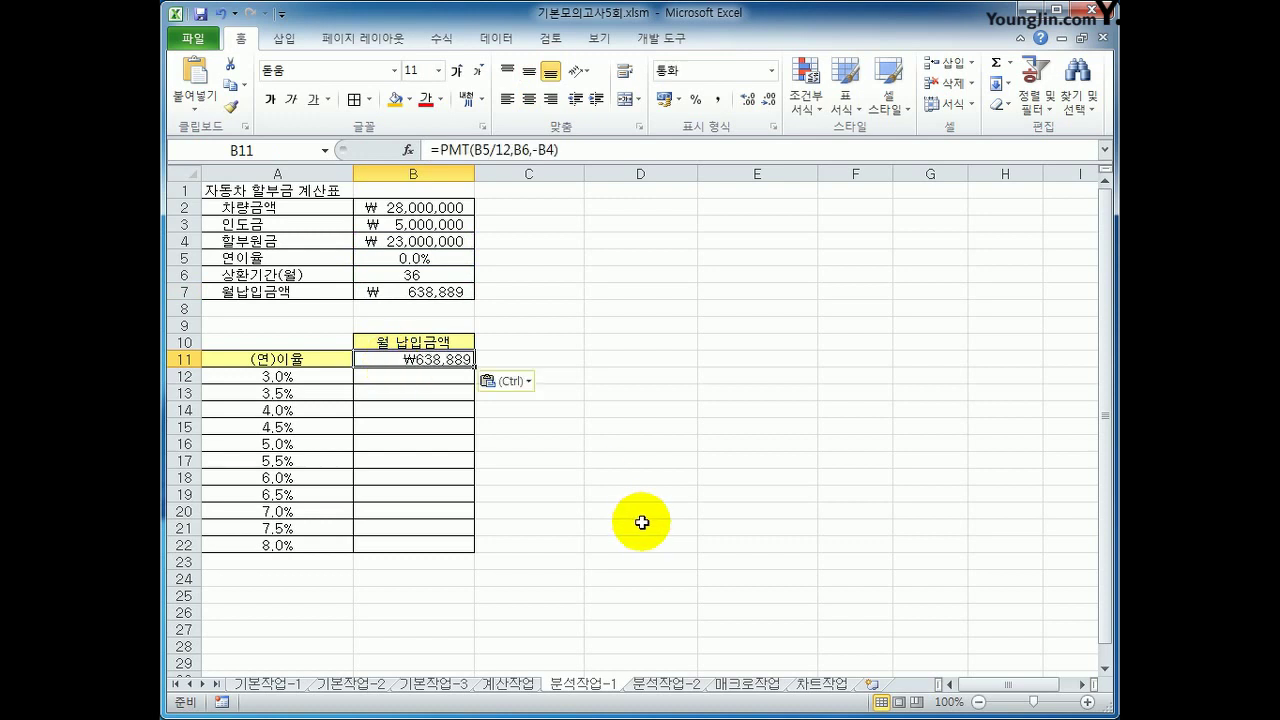
pyautogui.moveTo(558, 150); pyautogui.dragTo(430, 150)
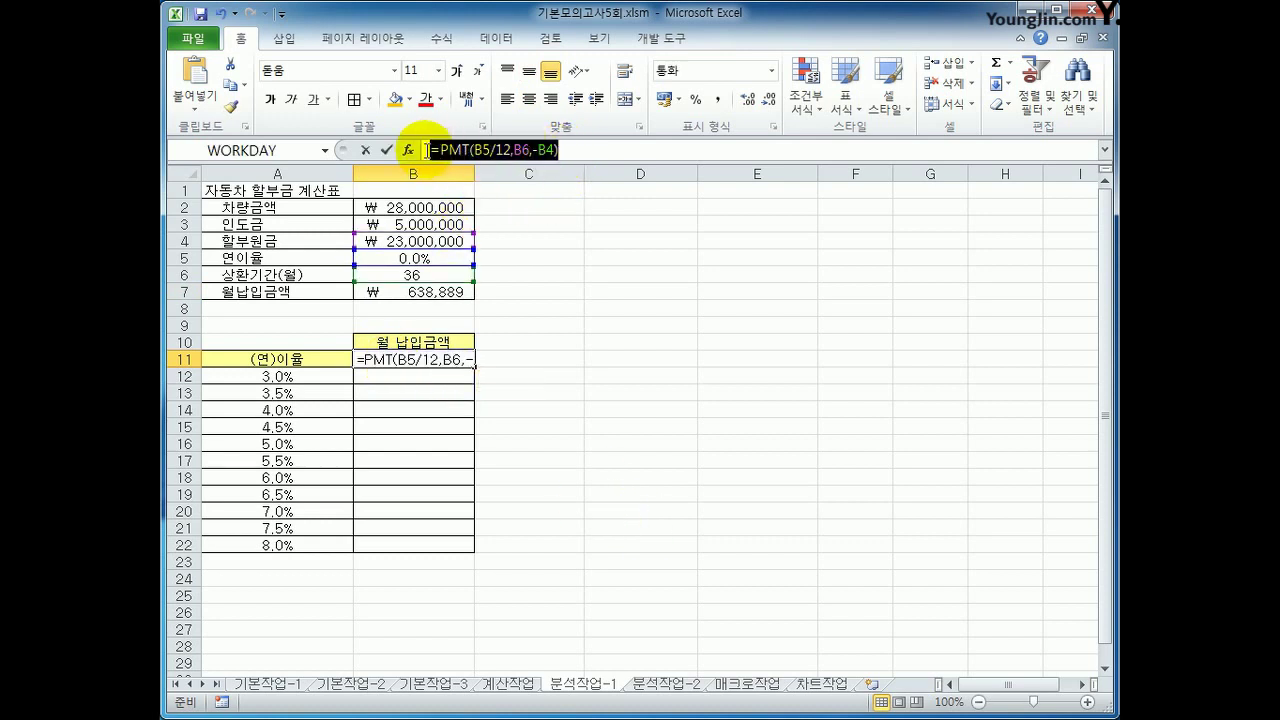
pyautogui.press('Escape')
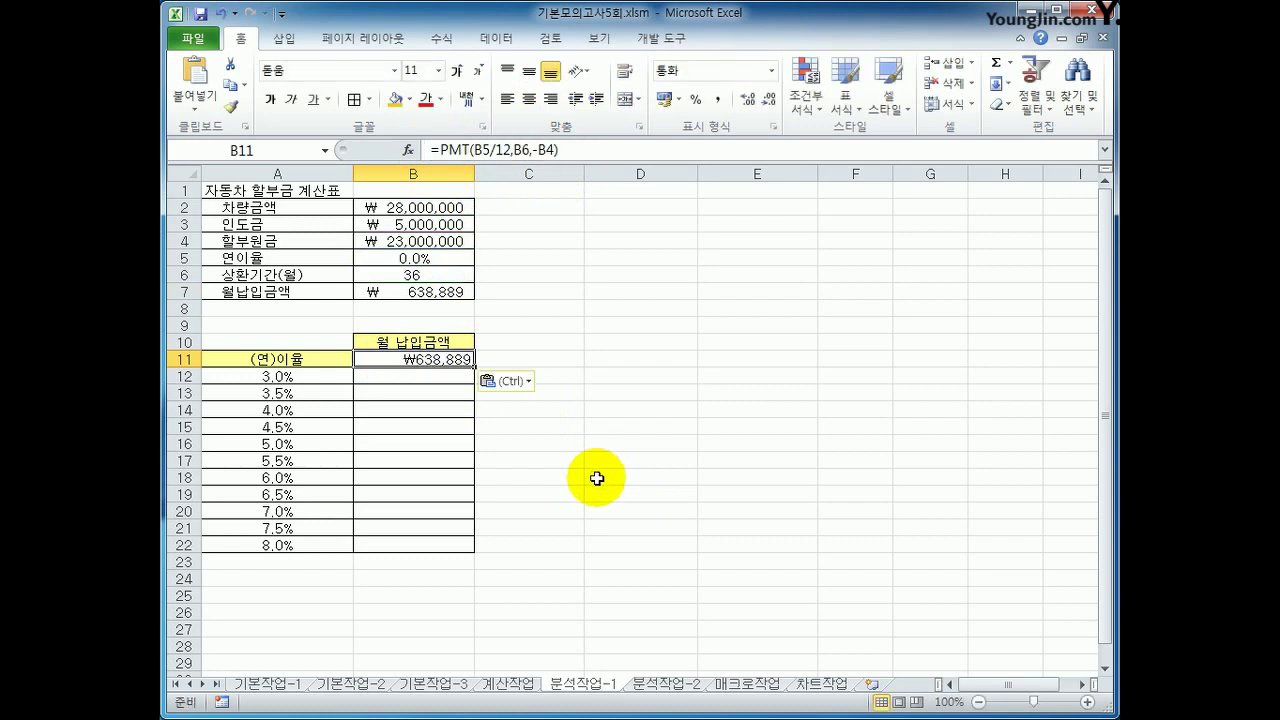
# - Create a What-If data table over A11:B22 with 연이율 cell B5 as the column input cell
pyautogui.moveTo(329, 357); pyautogui.dragTo(432, 549)
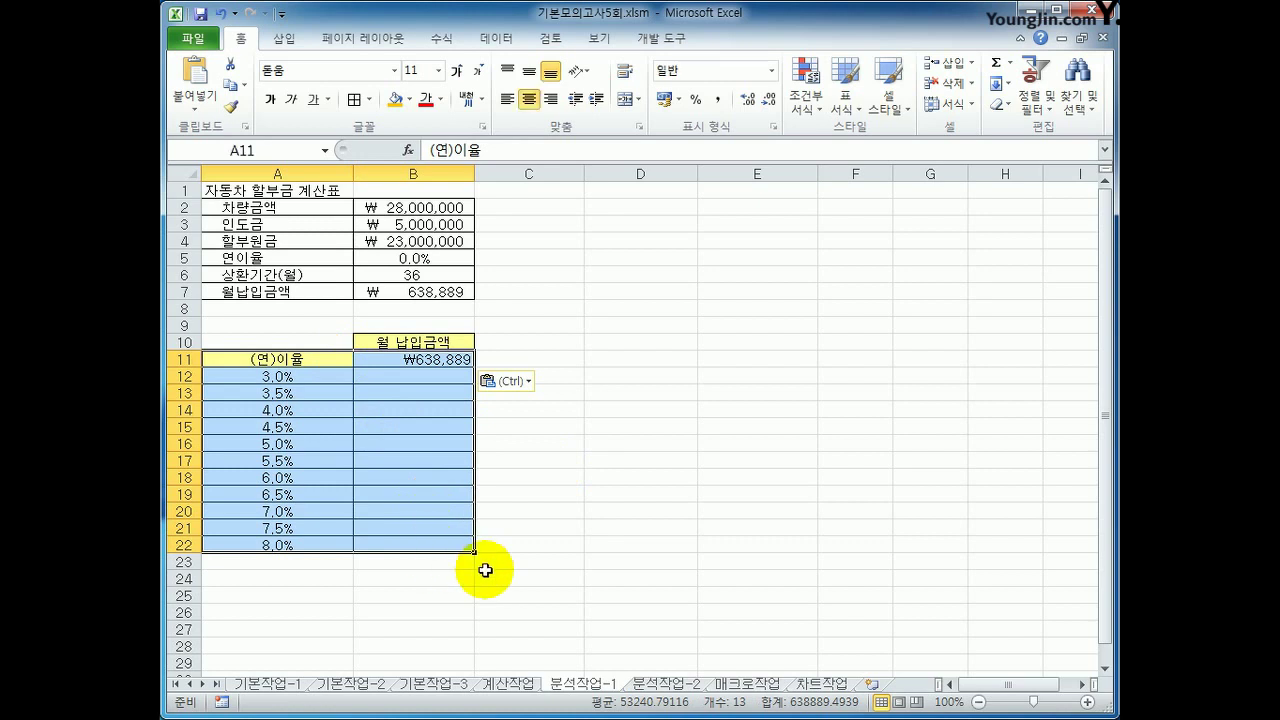
pyautogui.click(497, 38)
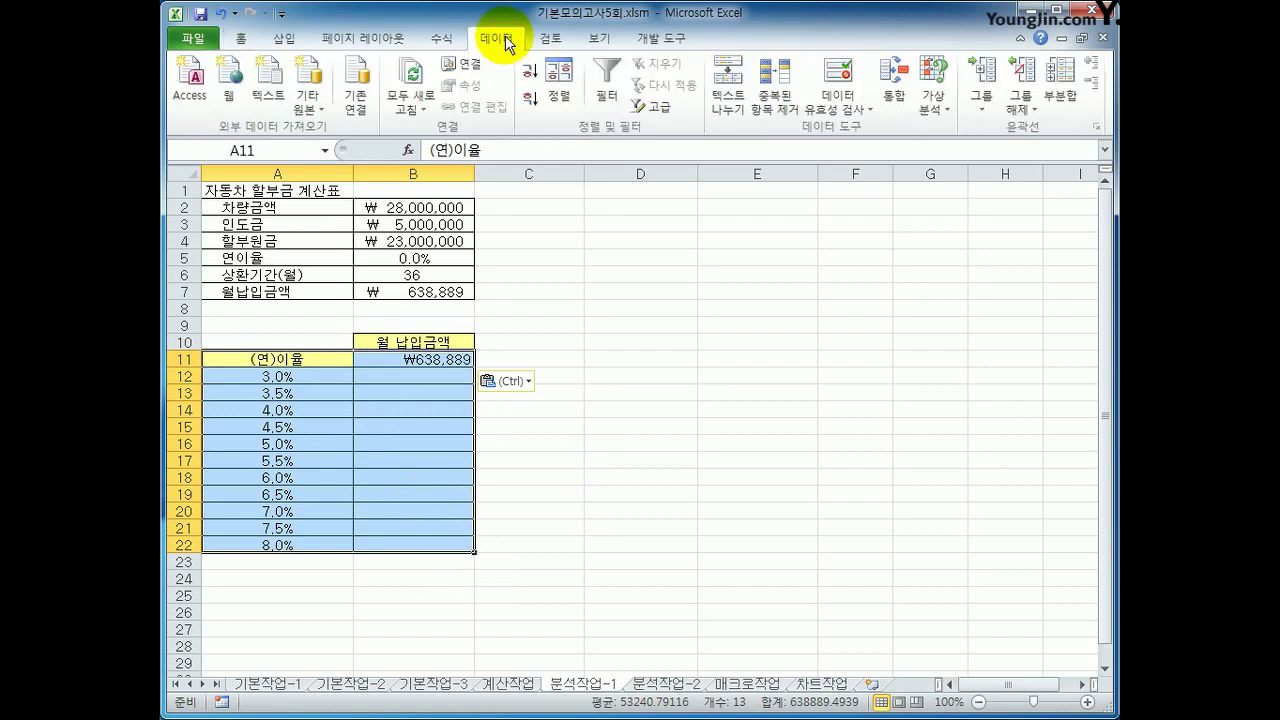
pyautogui.click(939, 111)
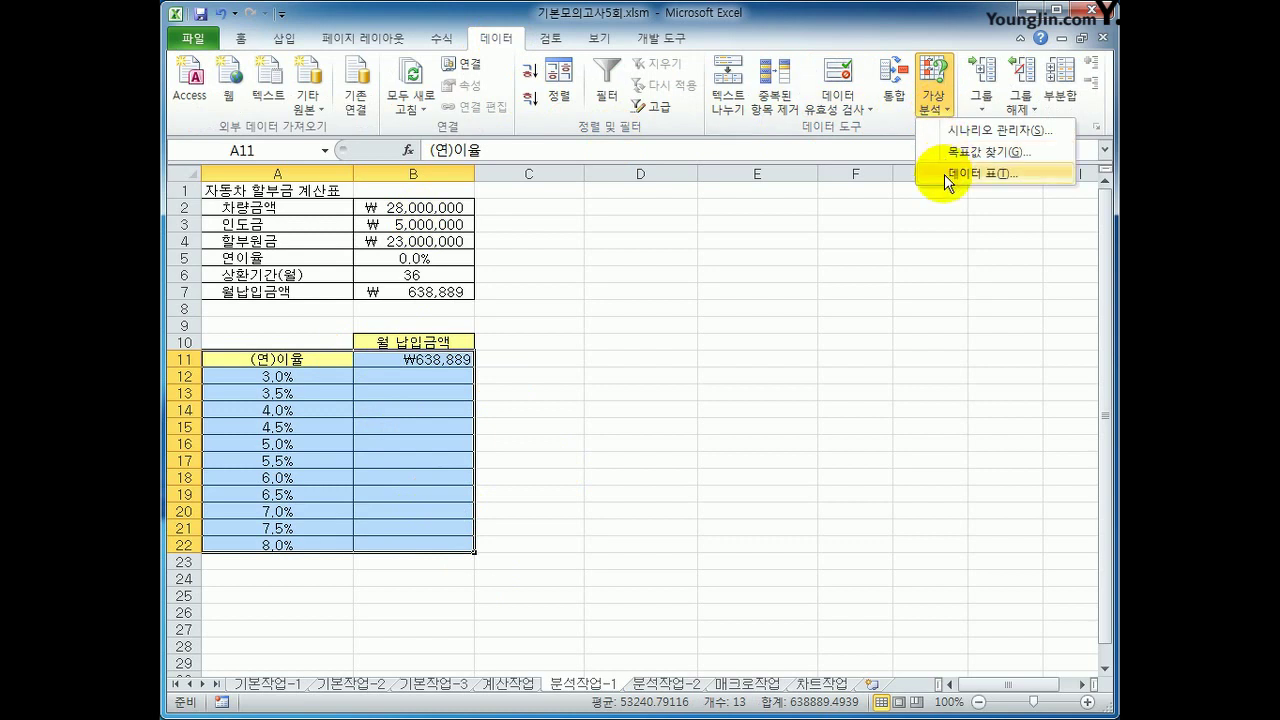
pyautogui.click(944, 172)
pyautogui.moveTo(802, 309); pyautogui.dragTo(684, 303)
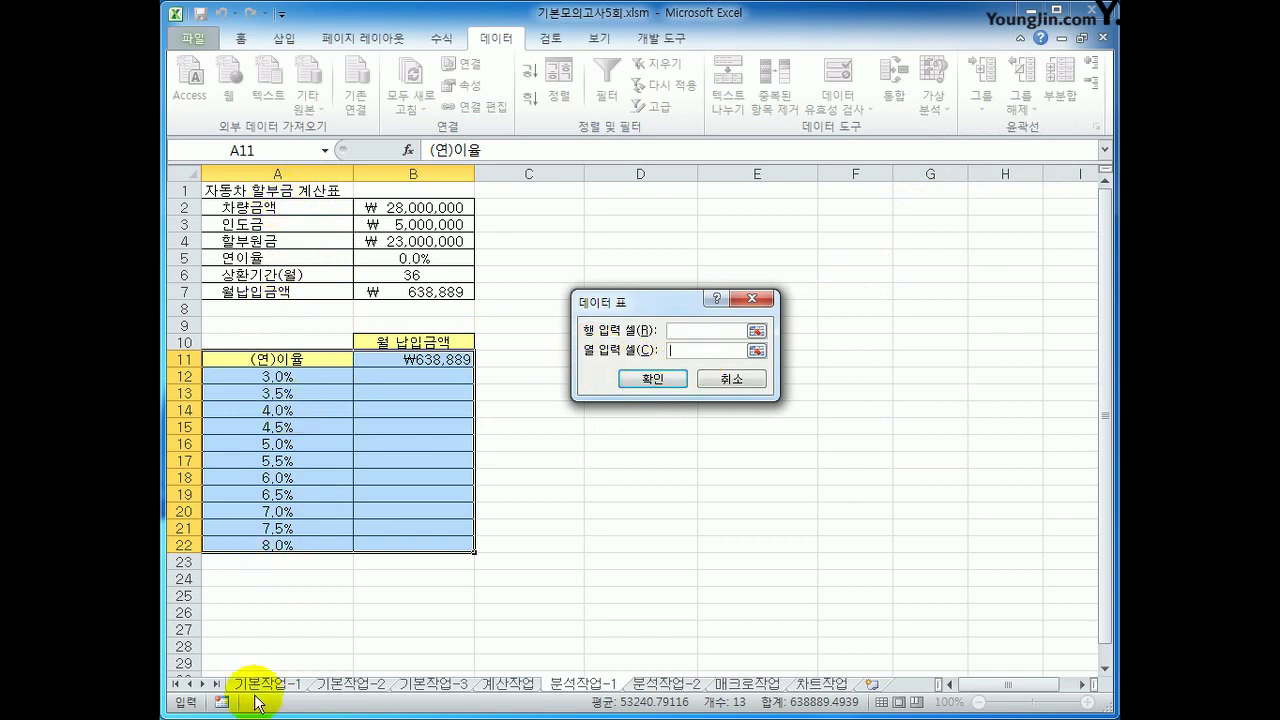
pyautogui.click(416, 259)
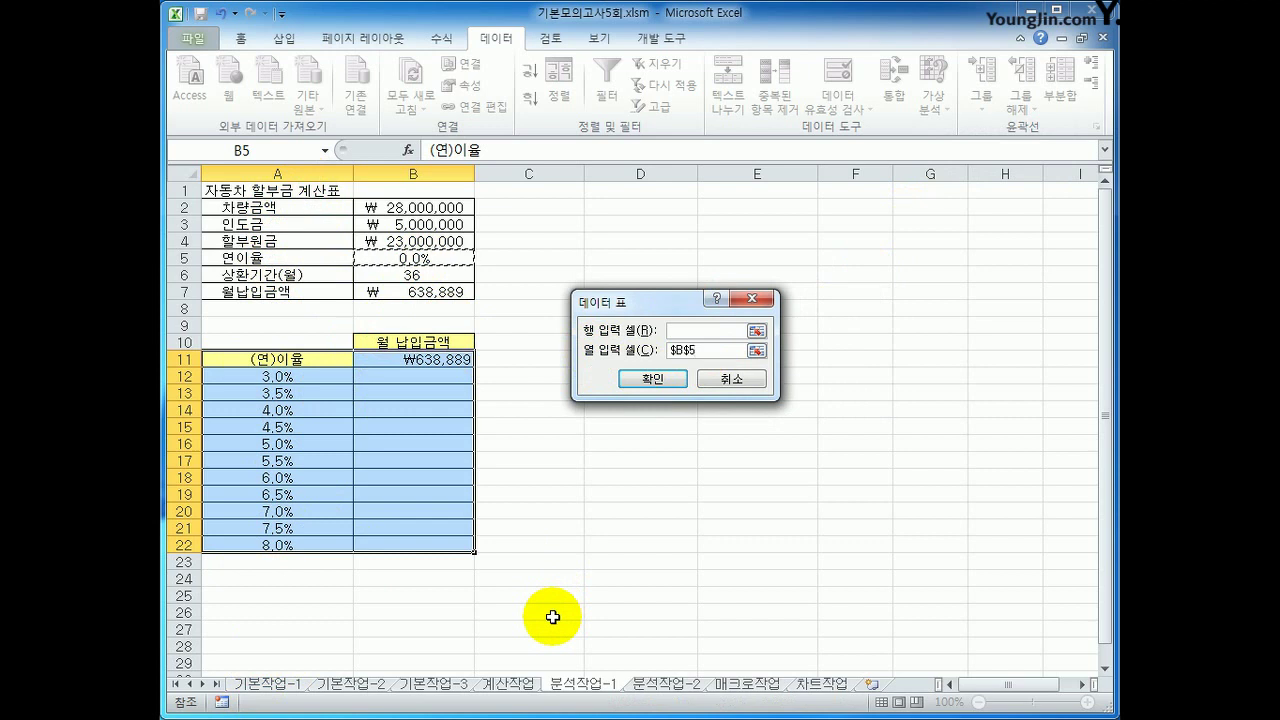
pyautogui.click(655, 377)
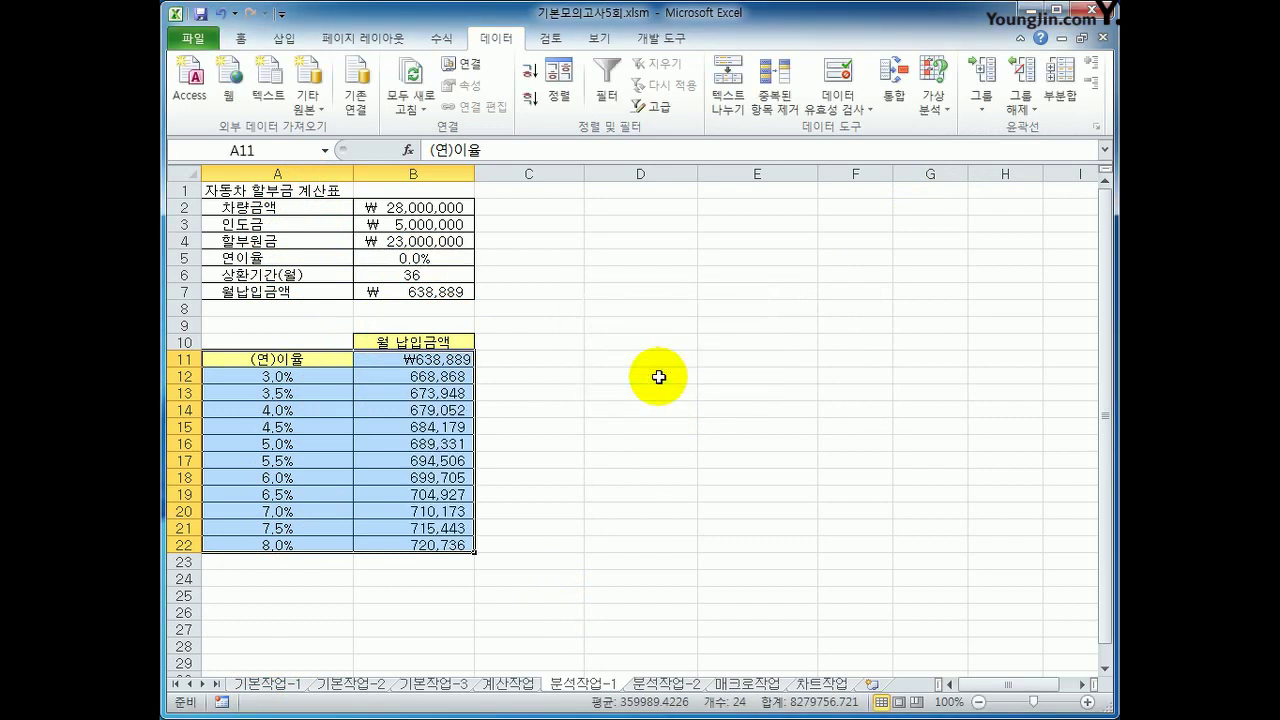
pyautogui.moveTo(455, 376); pyautogui.dragTo(443, 545)
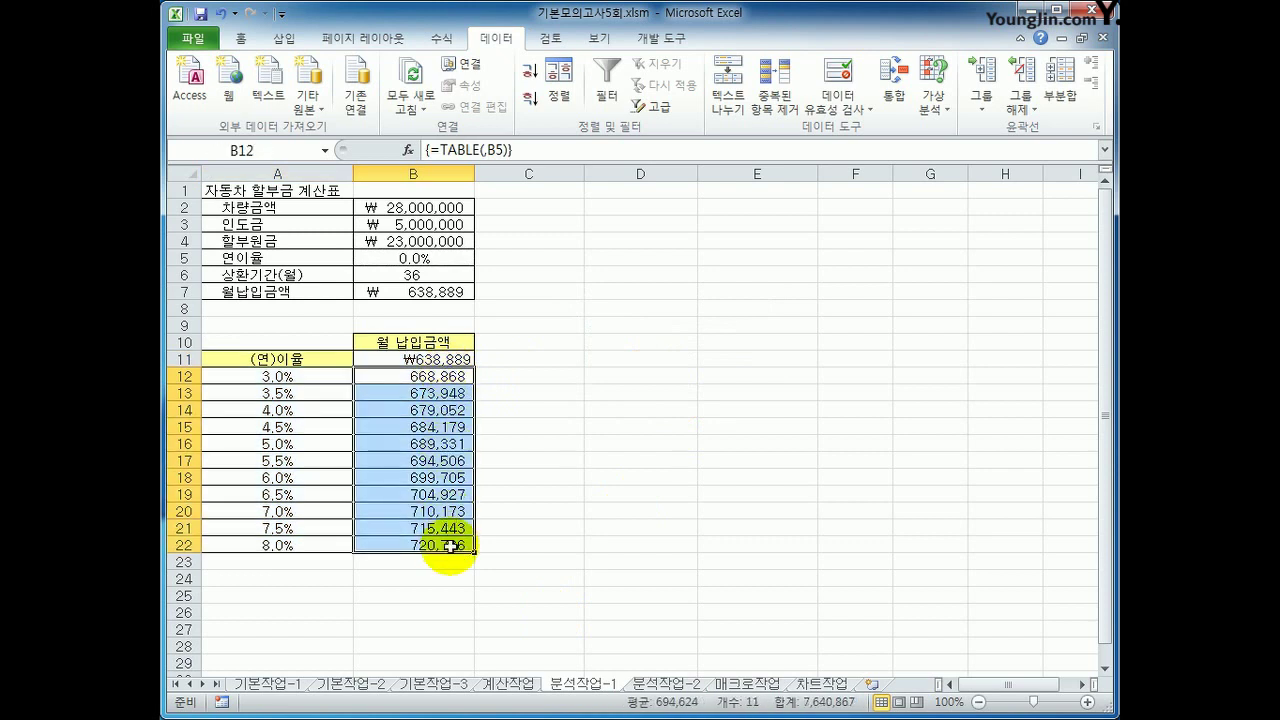
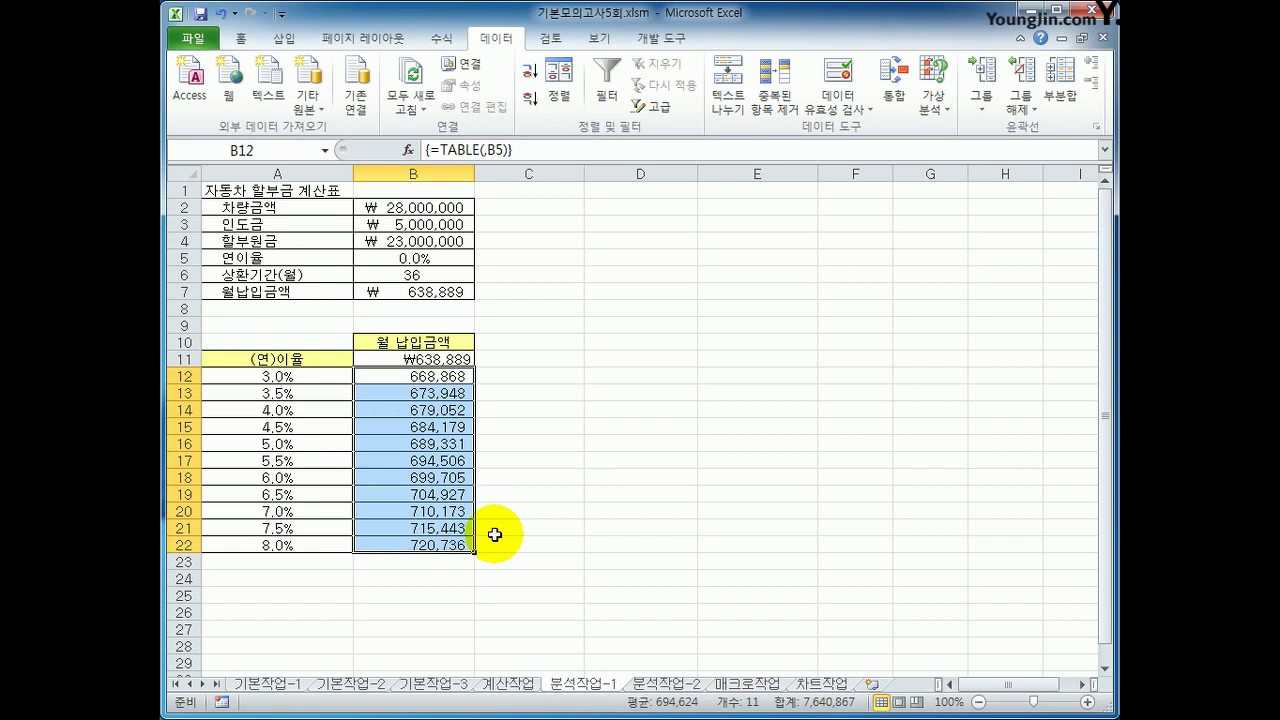
# - On the 분석작업-2 sheet, create a pivot table from A3:G12, placed in the existing worksheet at A18
pyautogui.click(655, 684)
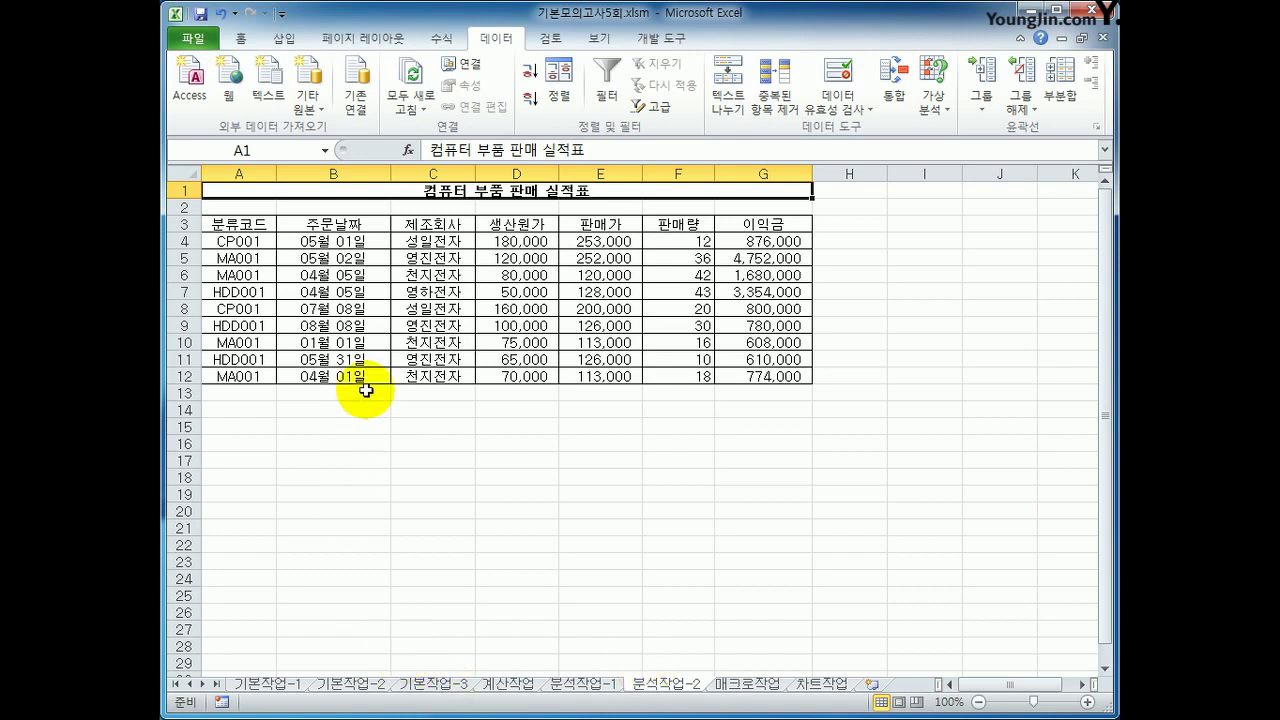
pyautogui.click(328, 225)
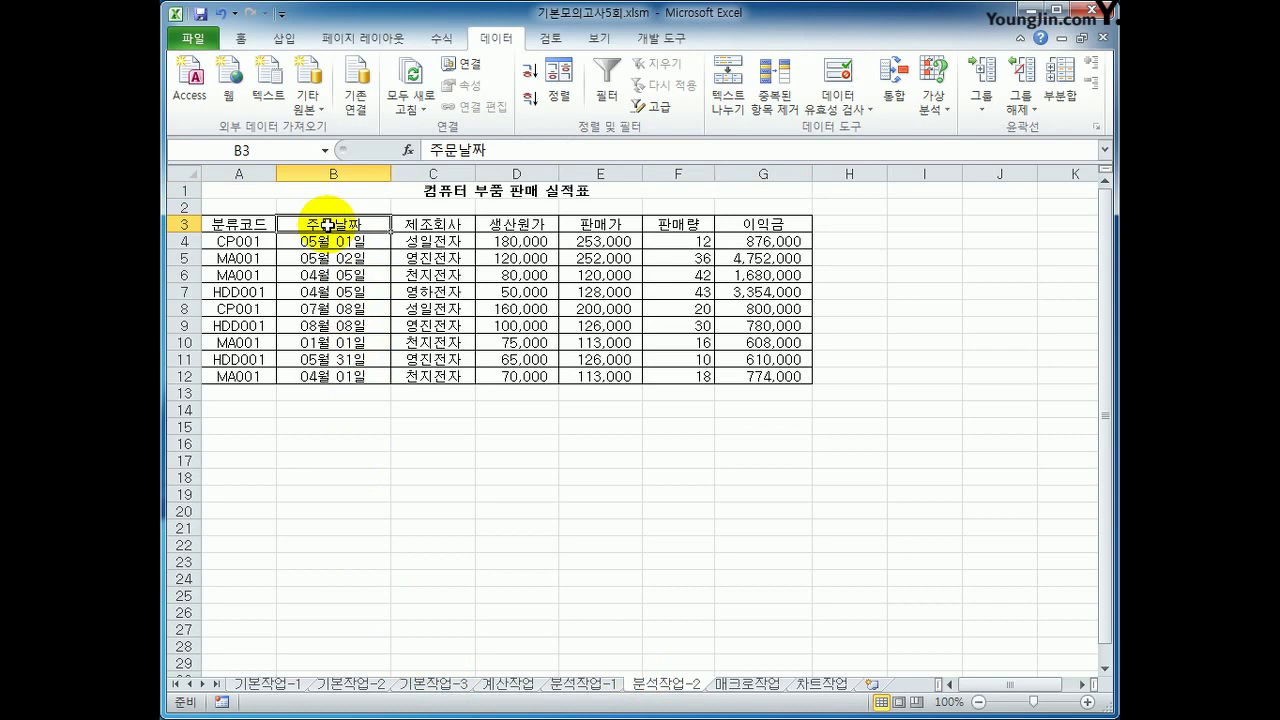
pyautogui.click(284, 38)
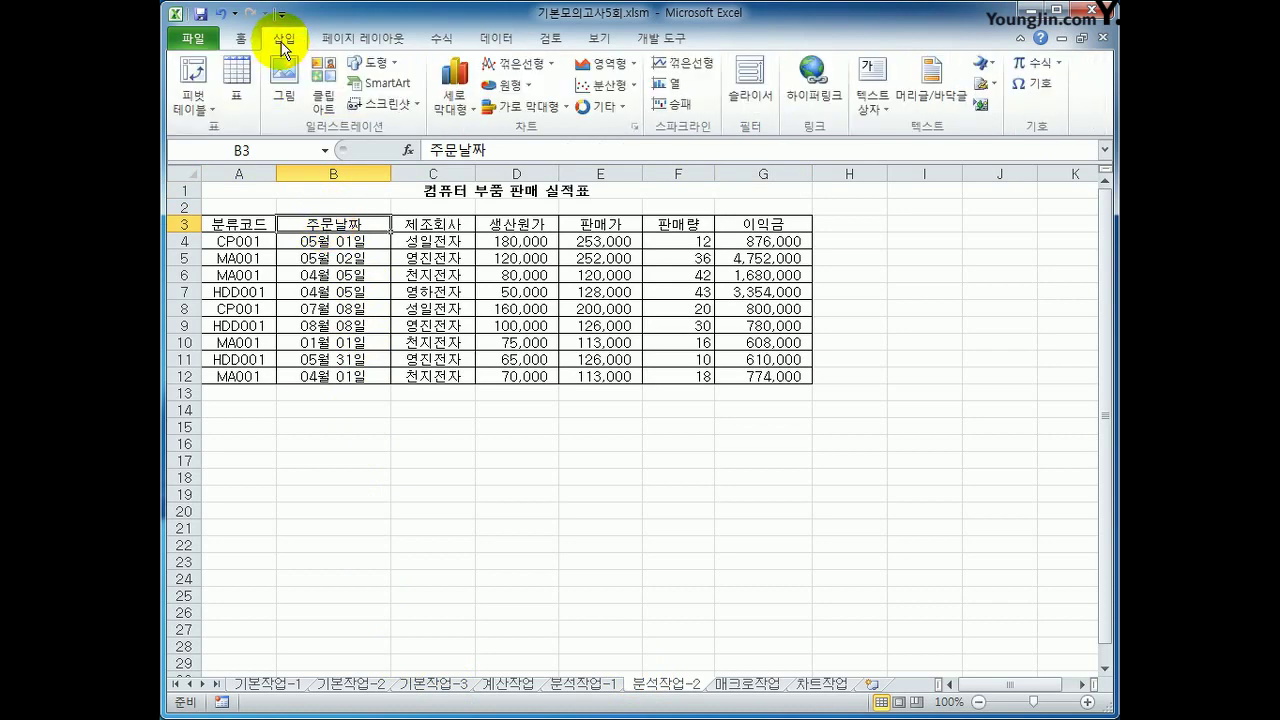
pyautogui.click(190, 80)
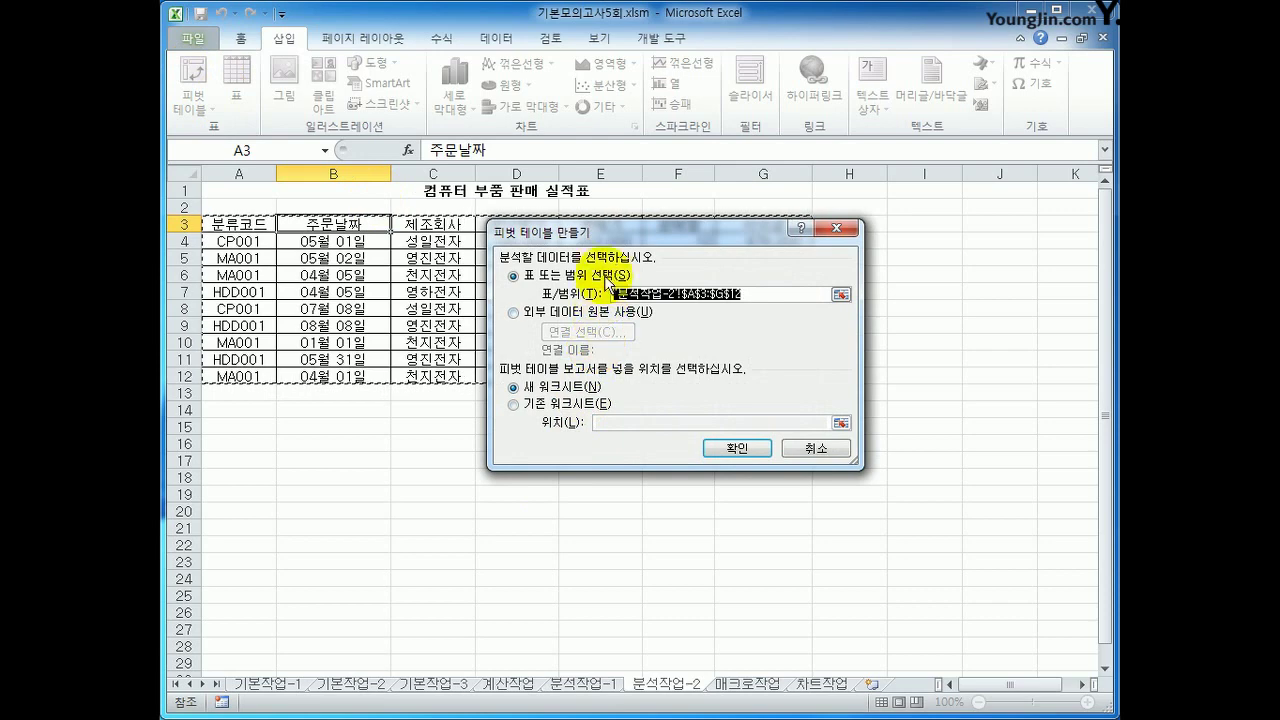
pyautogui.moveTo(608, 245); pyautogui.dragTo(695, 353)
pyautogui.click(656, 525)
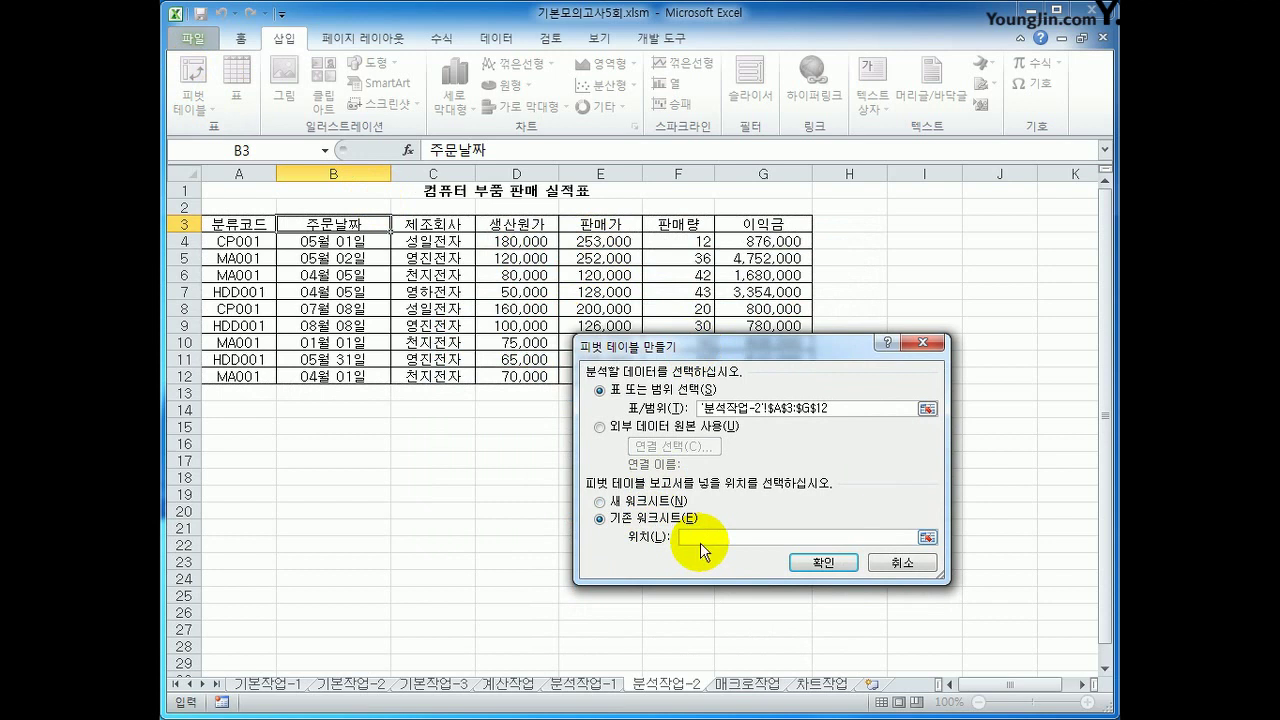
pyautogui.click(255, 477)
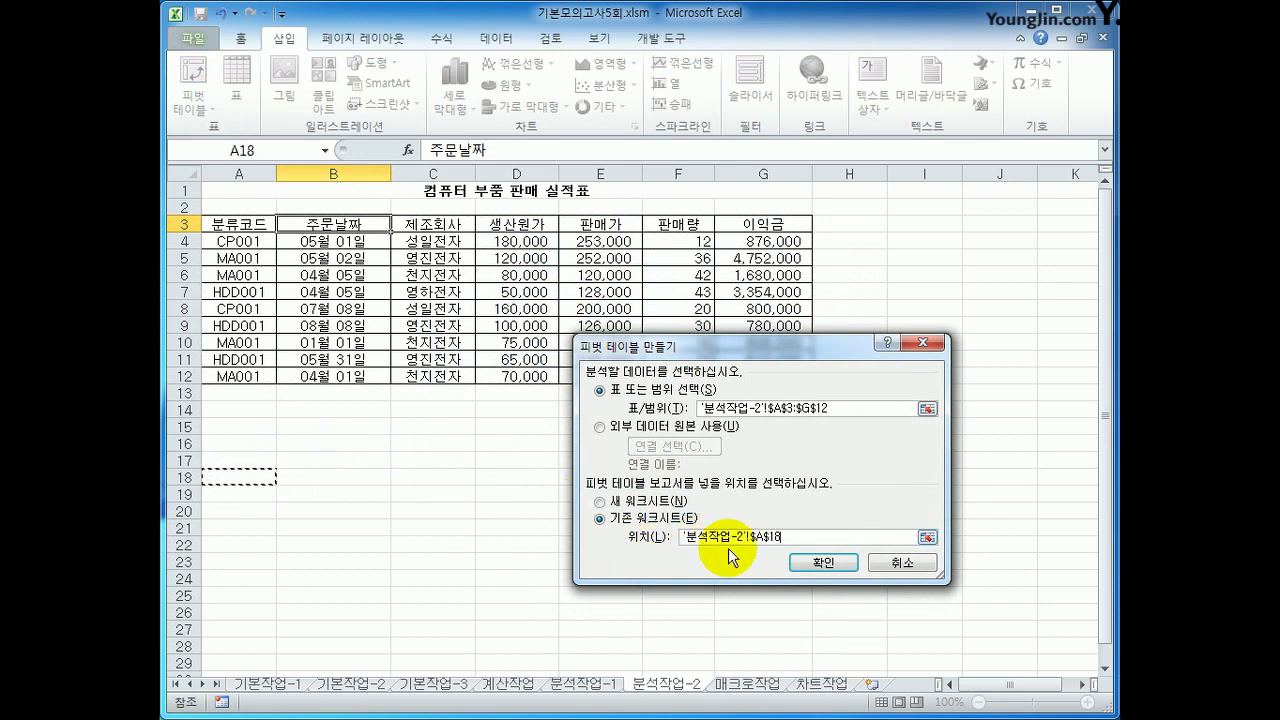
pyautogui.click(825, 561)
# - Place 주문날짜 in the pivot table's row labels, 제조회사 in the column labels, and 생산원가, 판매가 and 이익금 in the values
pyautogui.scroll(-4, 607, 520)
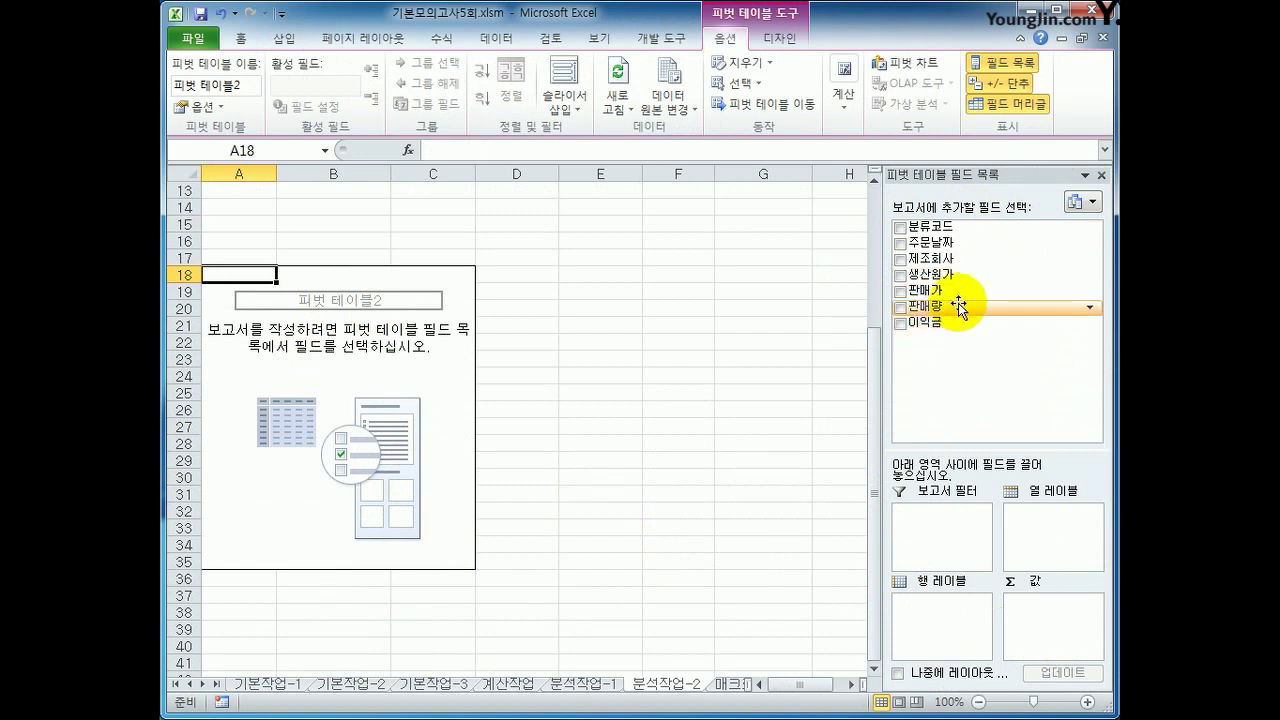
pyautogui.moveTo(945, 243); pyautogui.dragTo(968, 630)
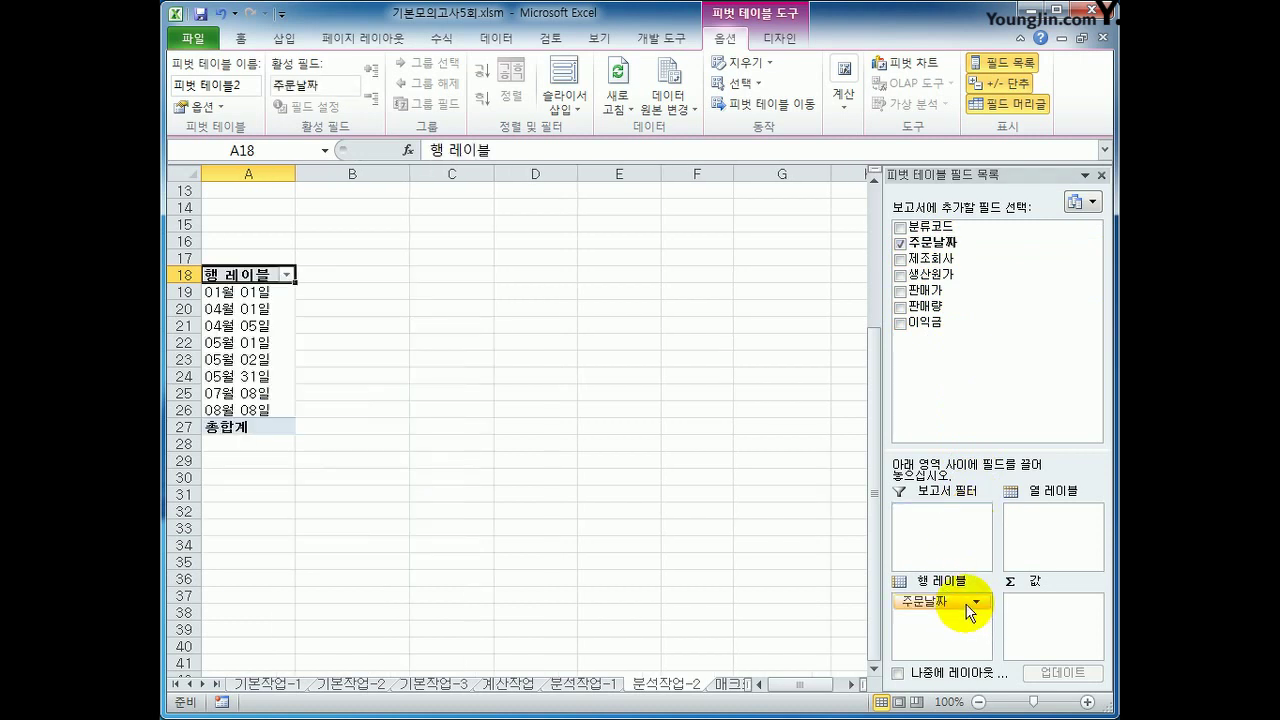
pyautogui.moveTo(945, 258); pyautogui.dragTo(1055, 548)
pyautogui.moveTo(940, 274); pyautogui.dragTo(1057, 640)
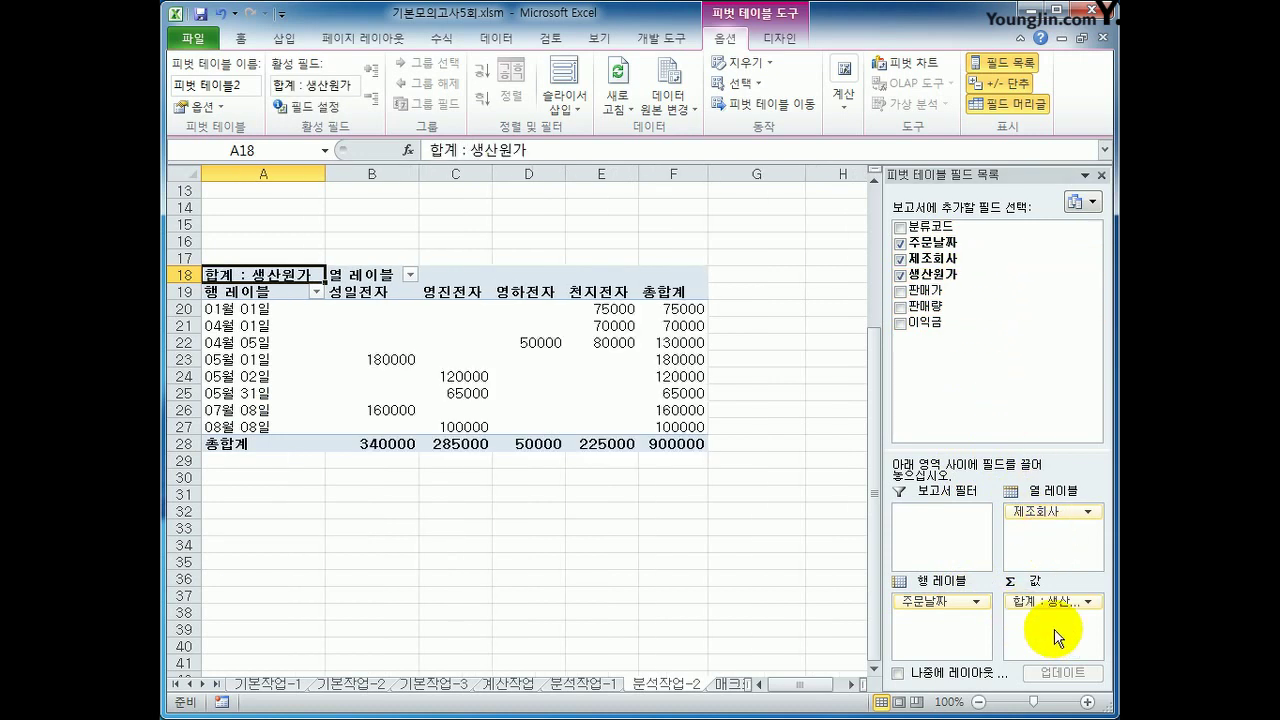
pyautogui.moveTo(946, 300); pyautogui.dragTo(1056, 634)
pyautogui.moveTo(925, 323); pyautogui.dragTo(1060, 636)
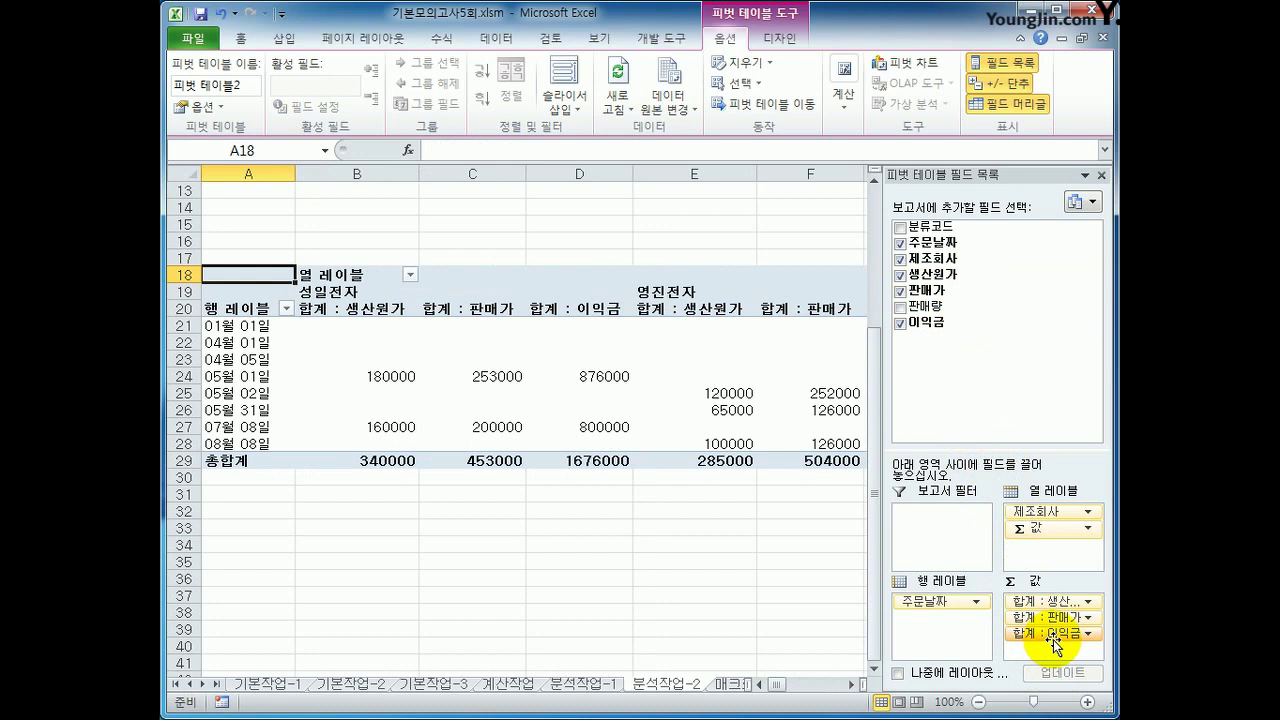
# - Move the Σ 값 field from the column labels to the row labels, below 주문날짜
pyautogui.click(360, 308)
pyautogui.click(446, 300)
pyautogui.click(445, 308)
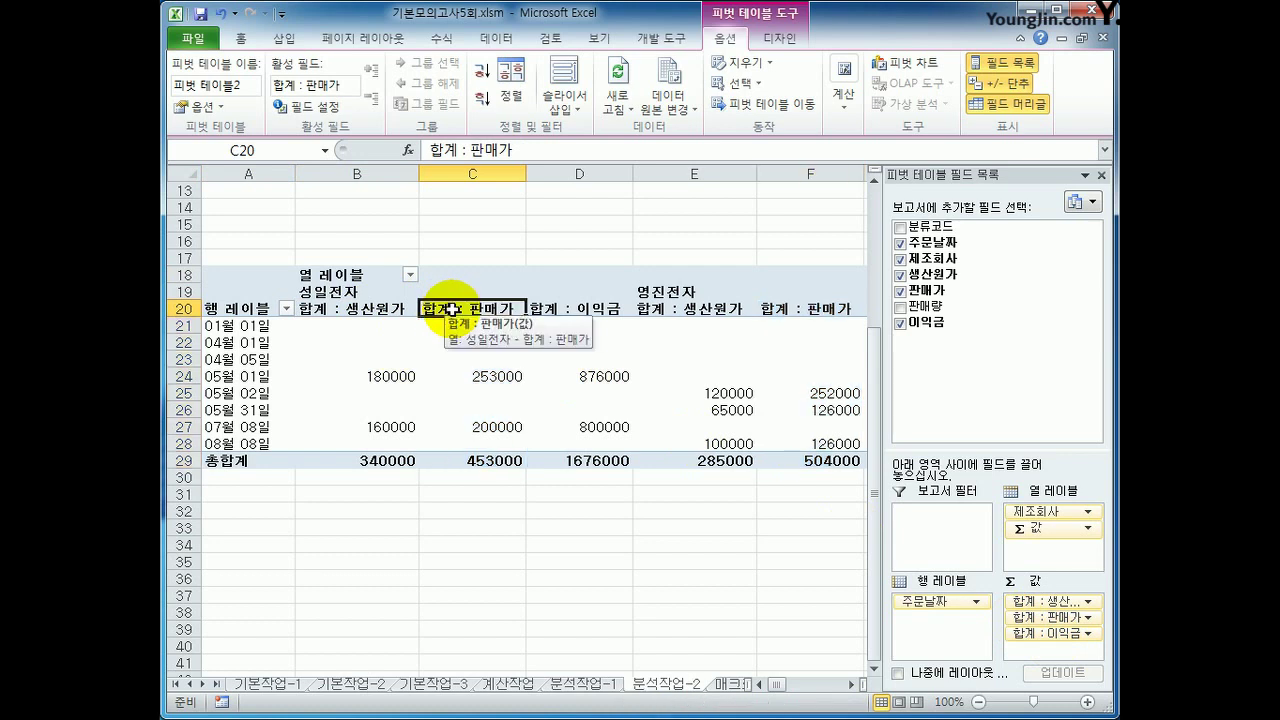
pyautogui.moveTo(1030, 527); pyautogui.dragTo(930, 635)
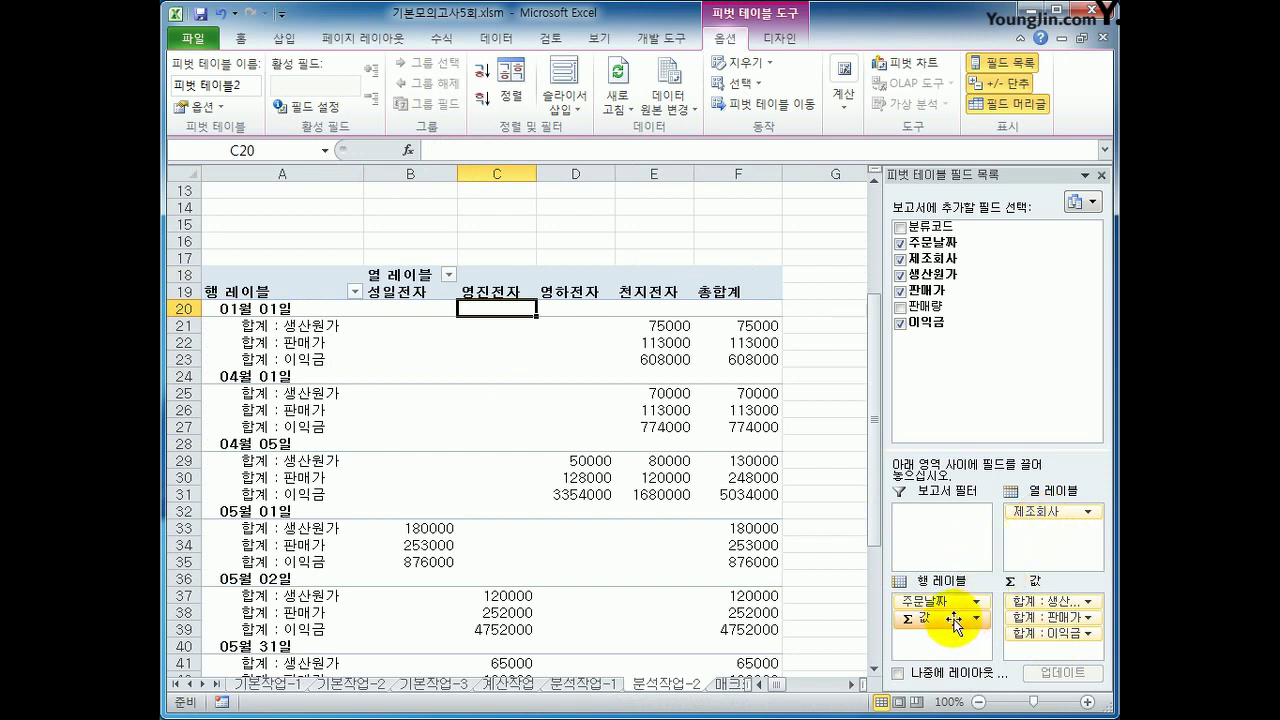
# - Set the pivot table's report layout to outline form (개요 형식으로 표시)
pyautogui.scroll(-1, 370, 540)
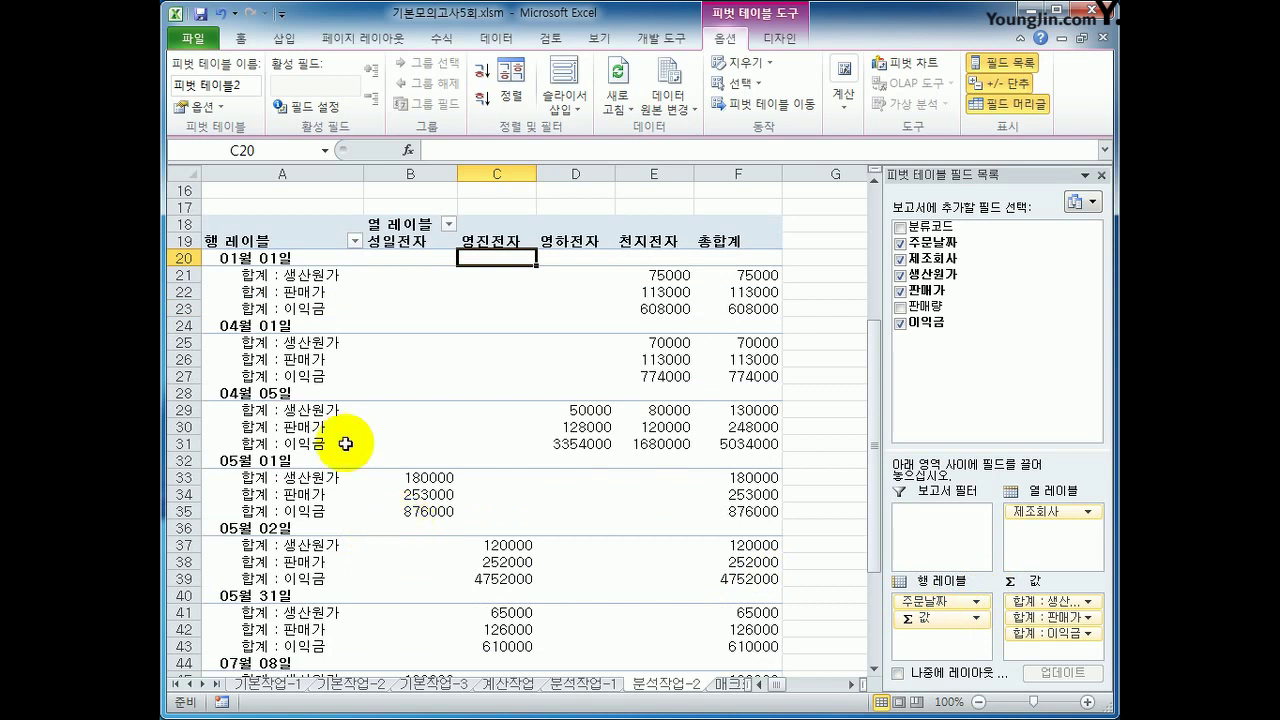
pyautogui.click(272, 225)
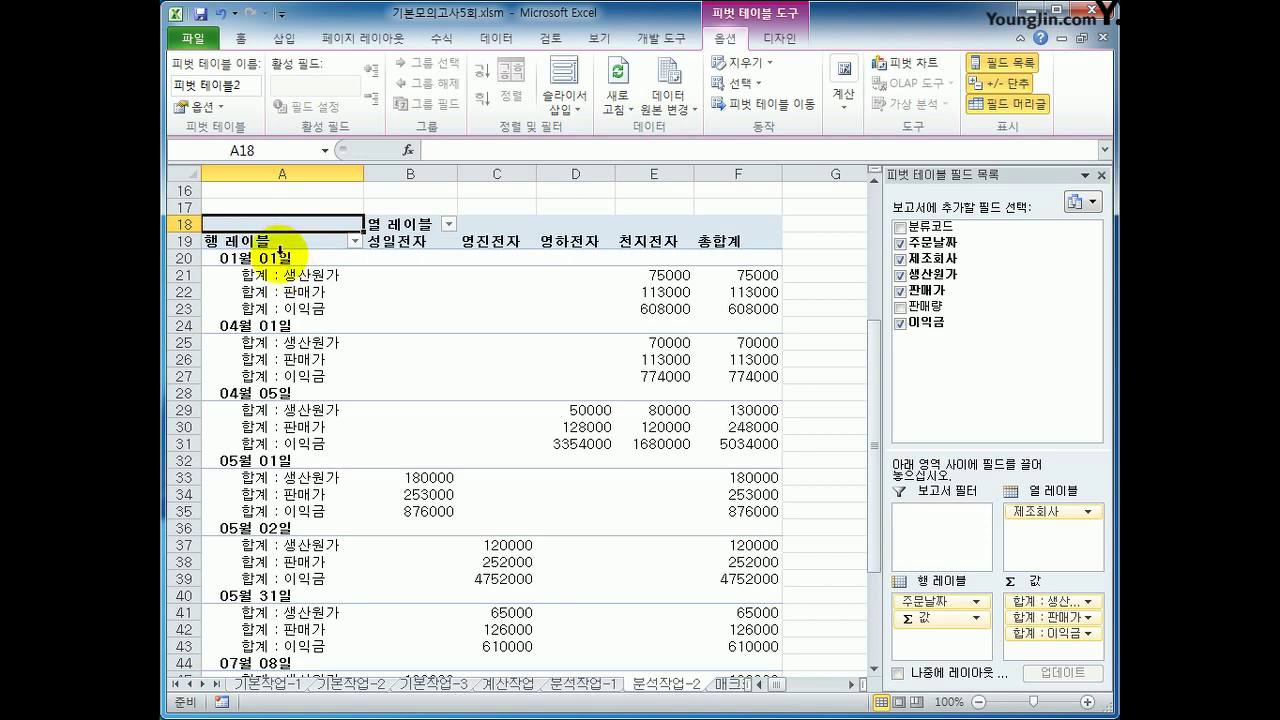
pyautogui.click(780, 38)
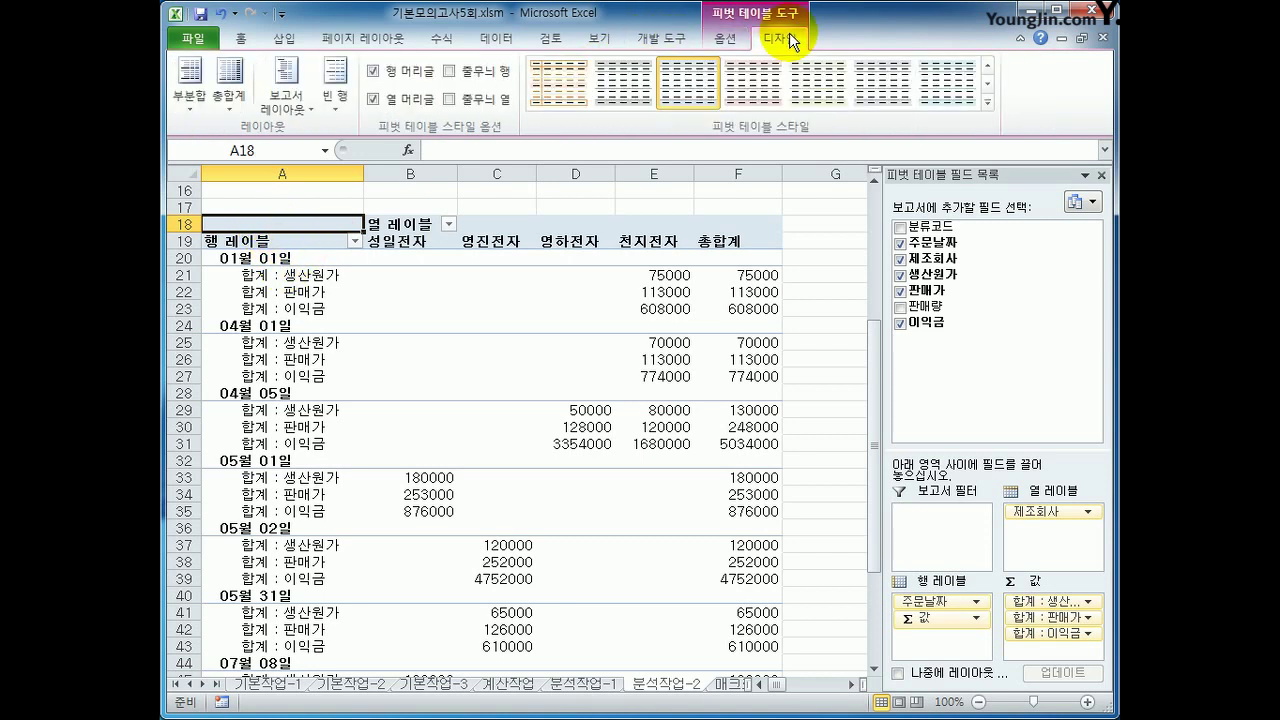
pyautogui.click(296, 101)
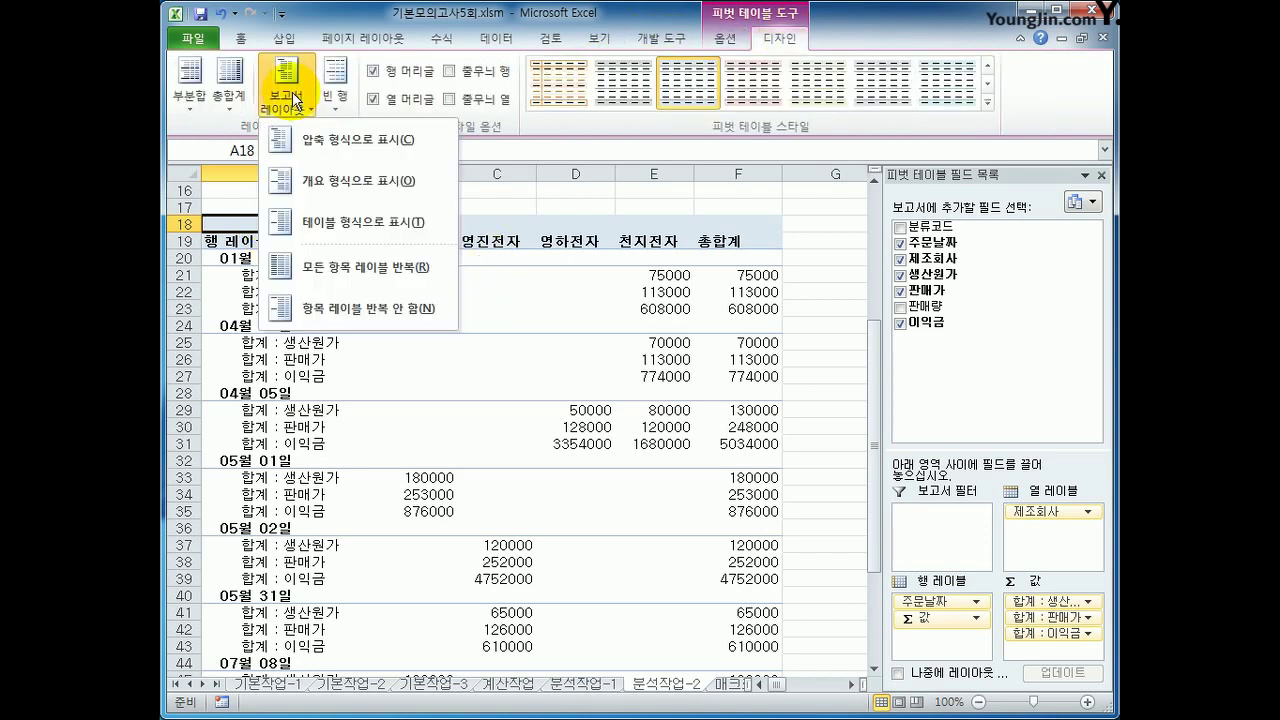
pyautogui.click(322, 180)
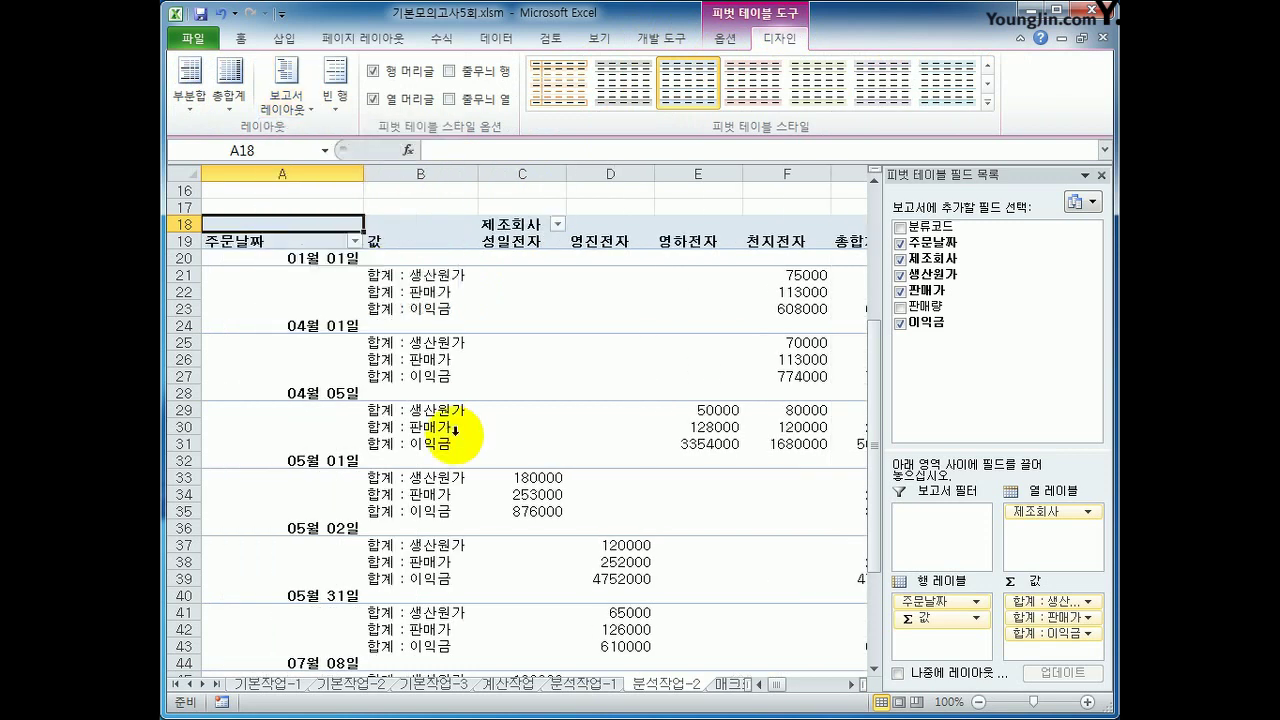
# - Group the pivot table's 주문날짜 dates by month (월)
pyautogui.click(312, 258)
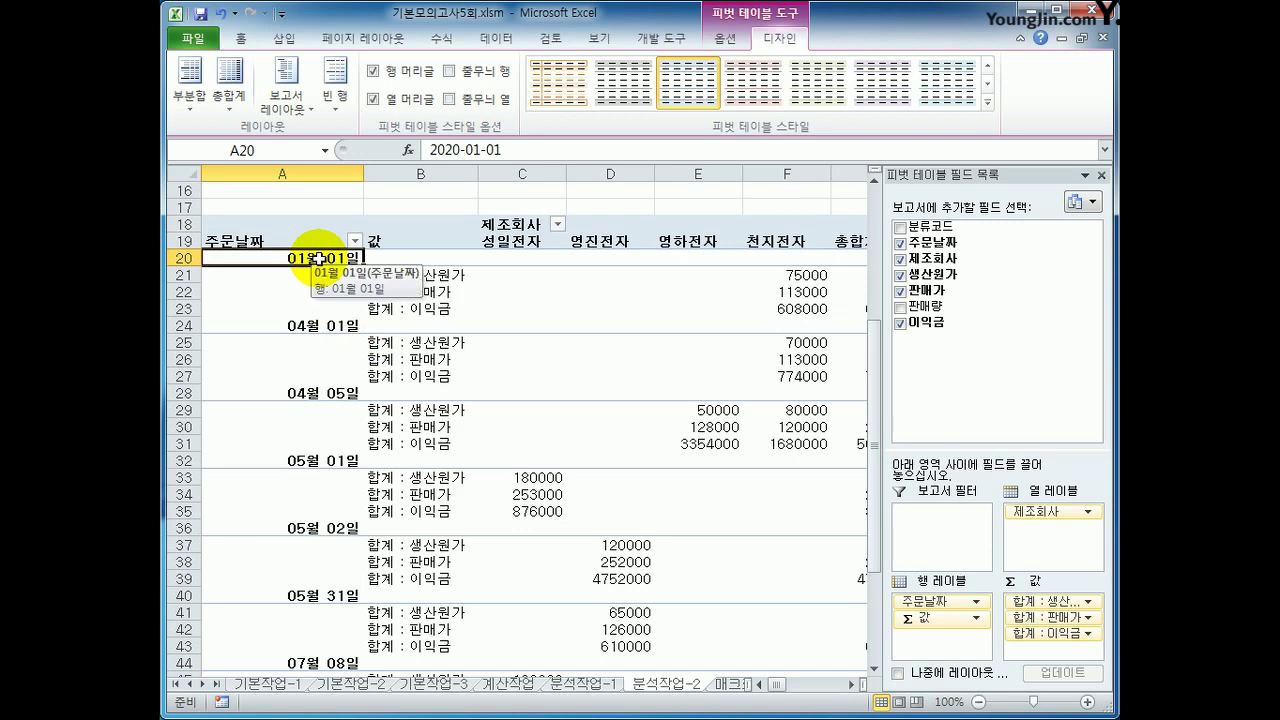
pyautogui.rightClick(319, 260)
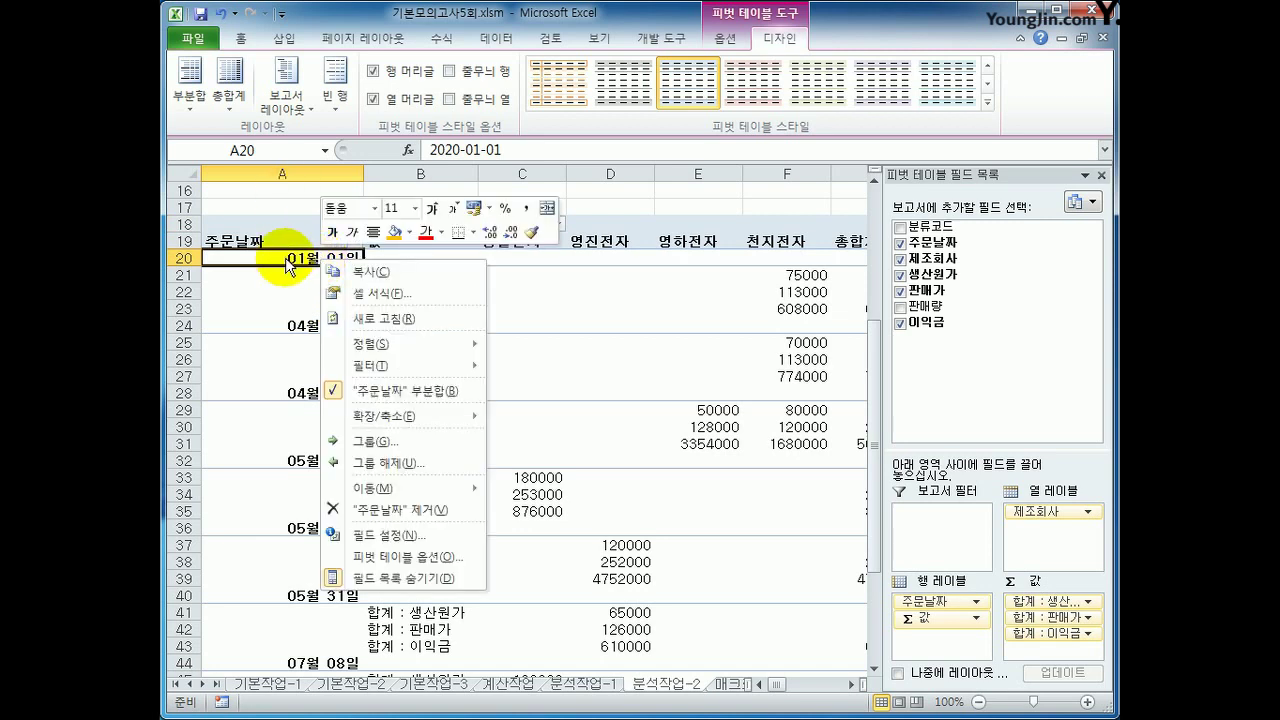
pyautogui.click(414, 442)
pyautogui.moveTo(395, 313); pyautogui.dragTo(608, 253)
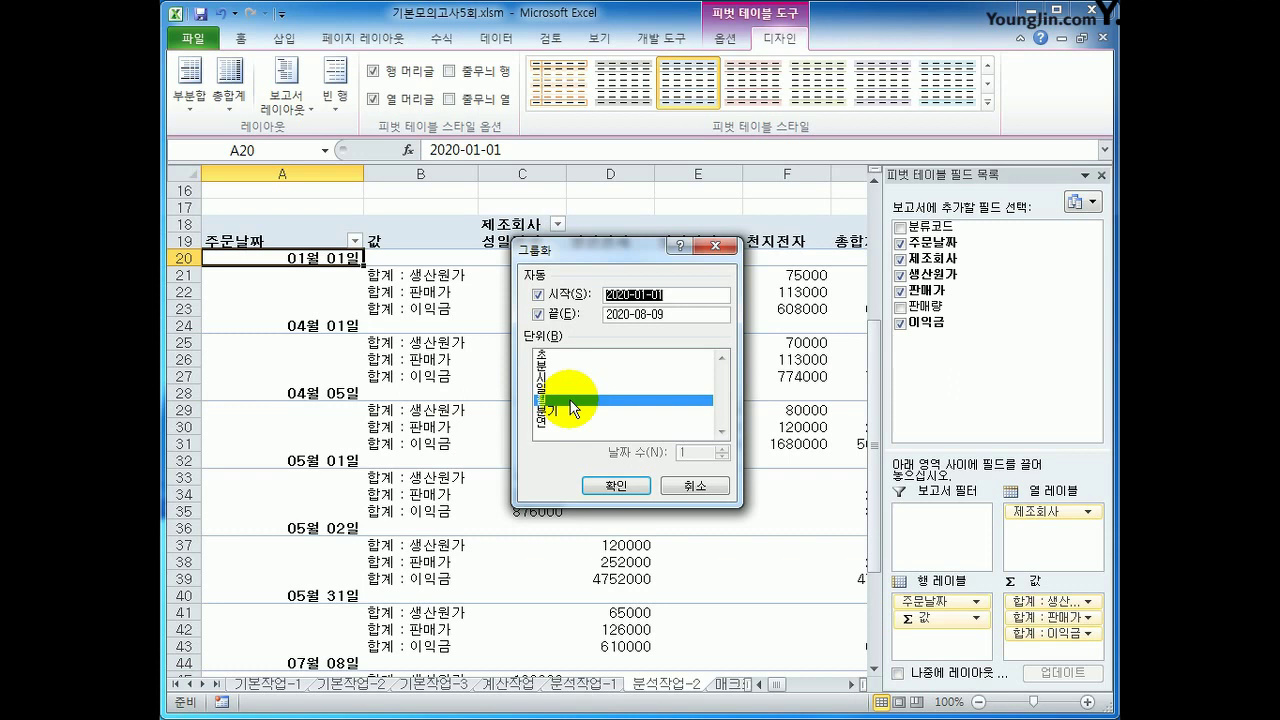
pyautogui.click(610, 487)
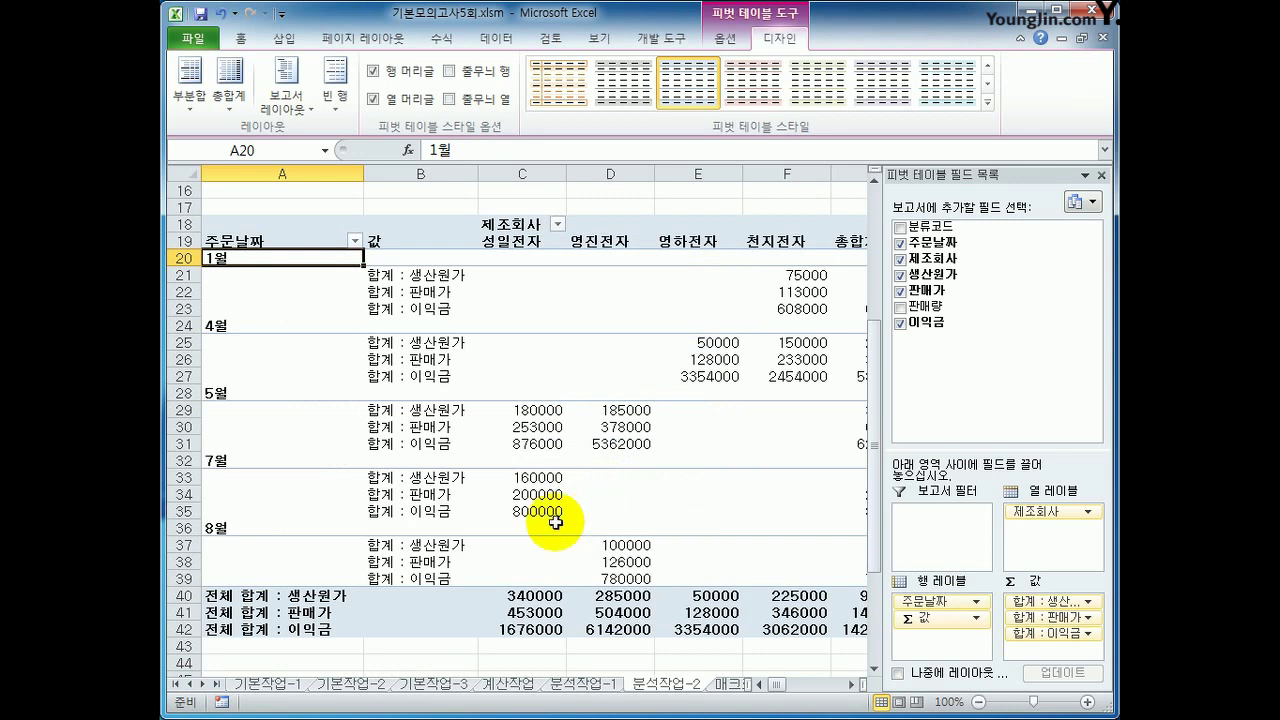
# - In the pivot table options, turn off the grand totals for both rows and columns
pyautogui.rightClick(337, 262)
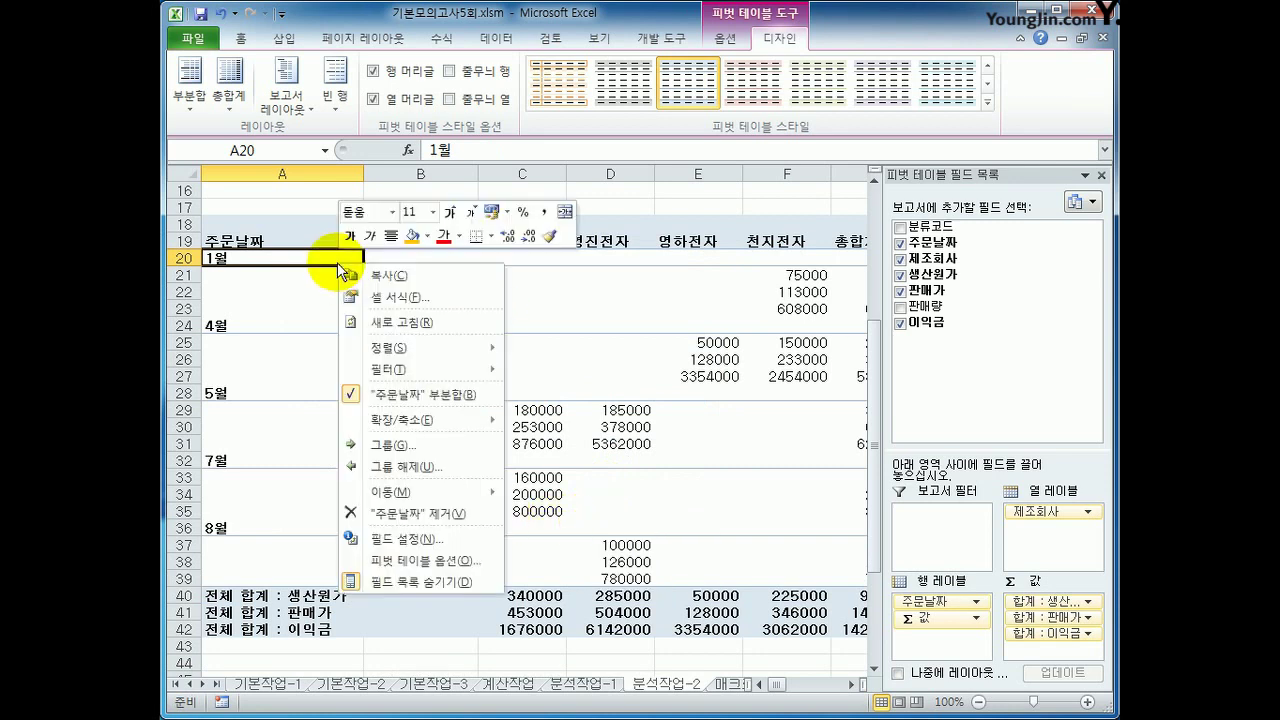
pyautogui.click(468, 563)
pyautogui.moveTo(471, 358); pyautogui.dragTo(597, 183)
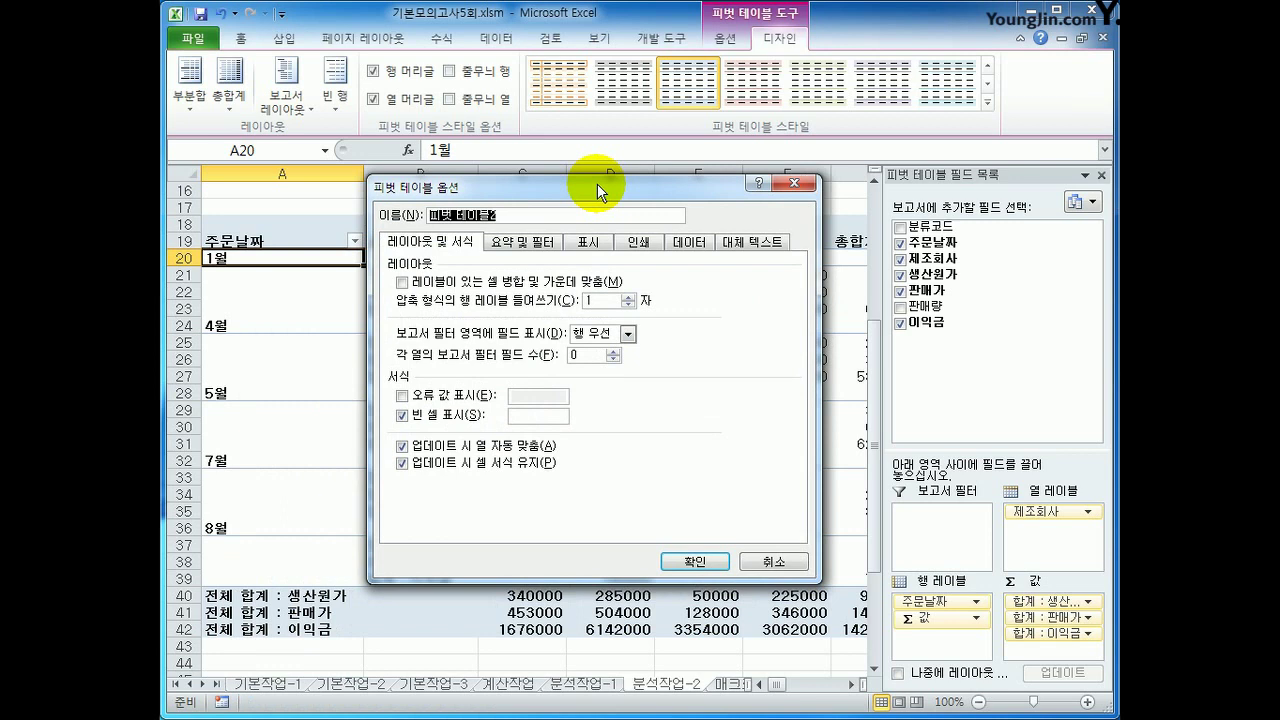
pyautogui.click(538, 243)
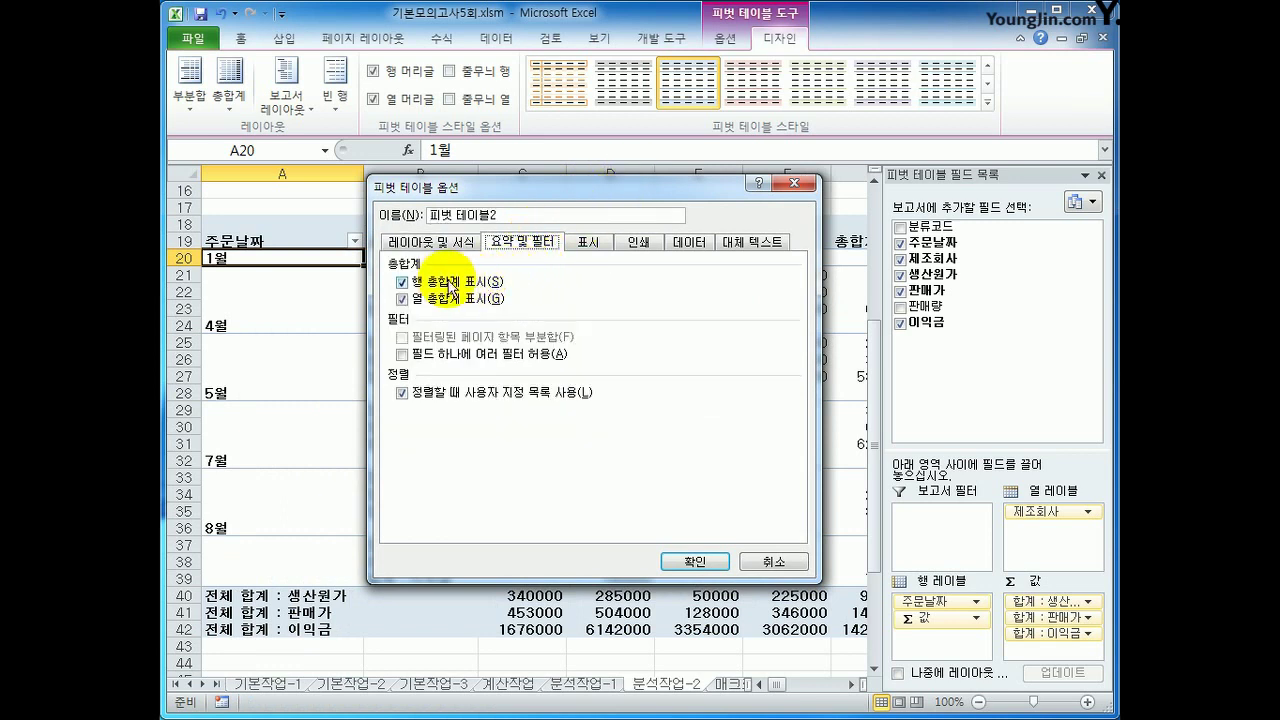
pyautogui.click(455, 282)
pyautogui.click(457, 298)
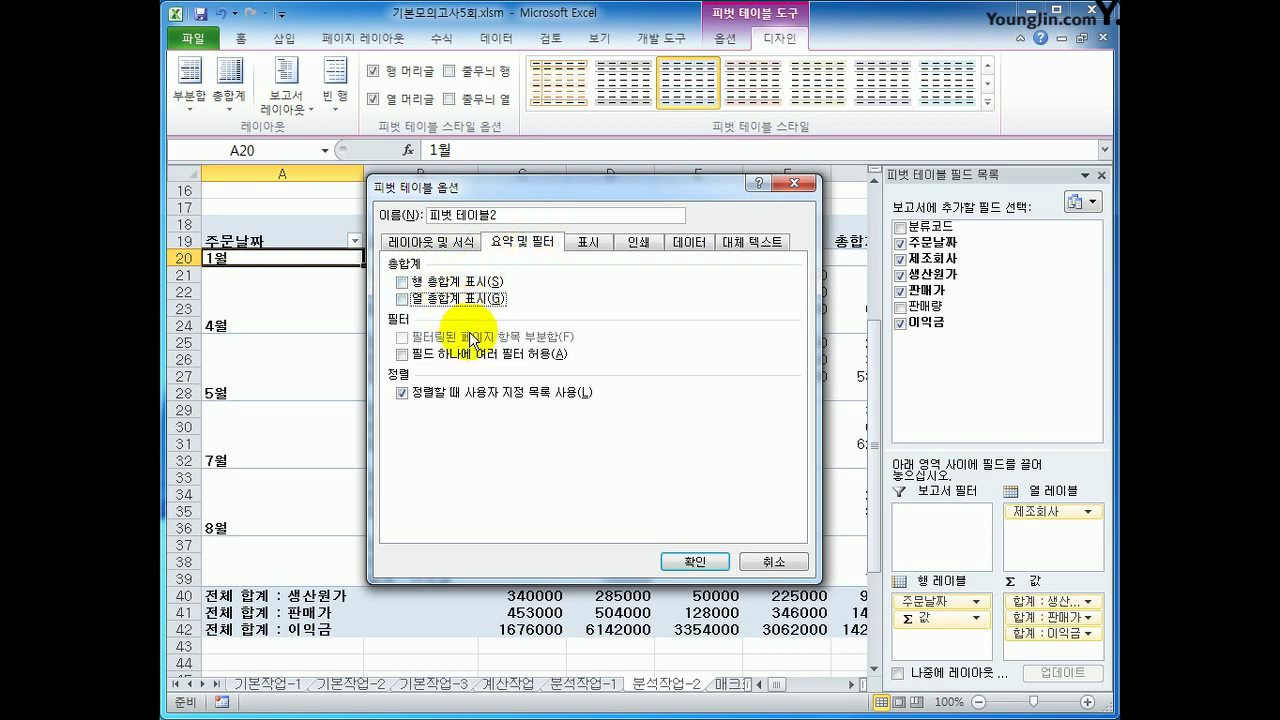
# - Set empty pivot table cells to show * and apply the pivot table options
pyautogui.click(435, 248)
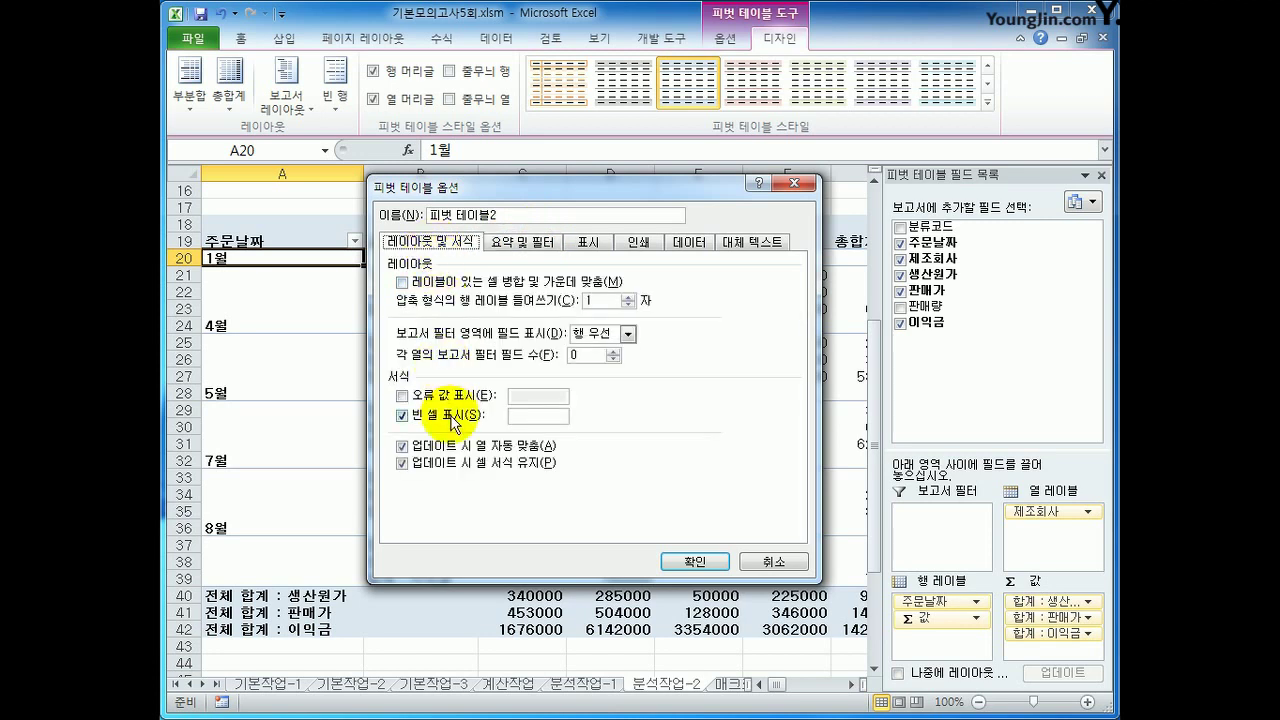
pyautogui.click(540, 418)
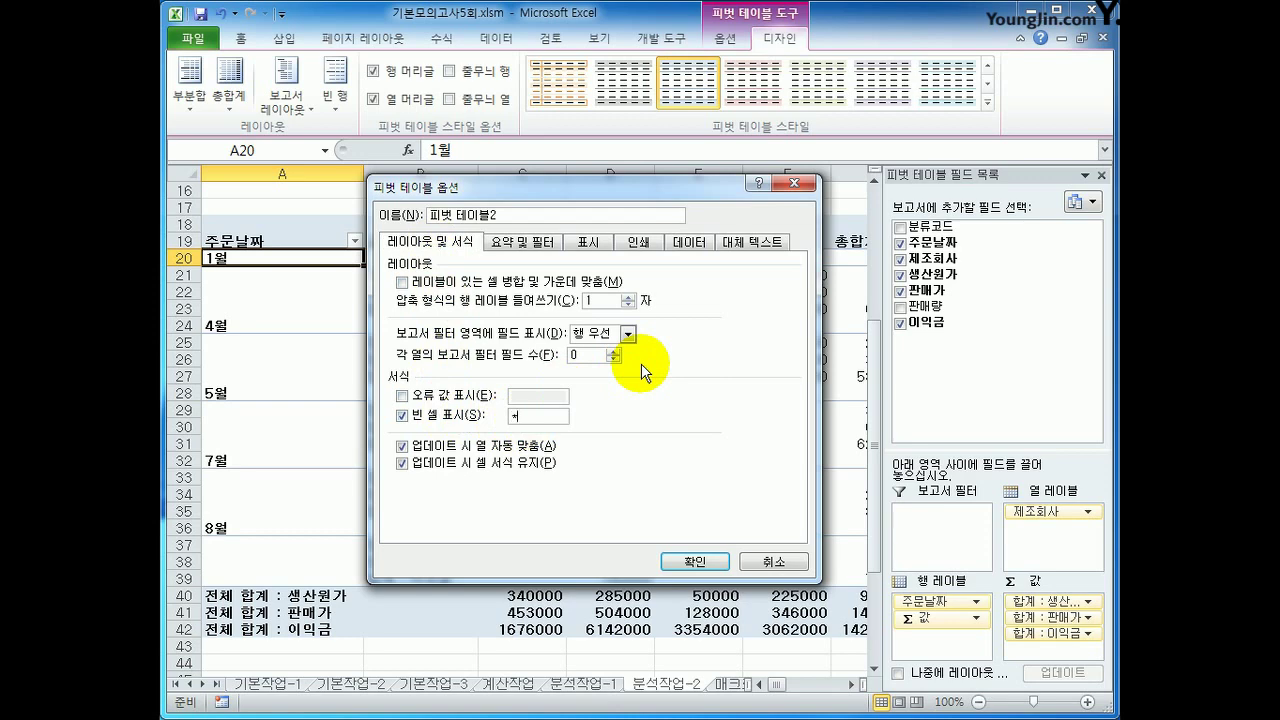
pyautogui.click(697, 560)
pyautogui.click(810, 633)
pyautogui.click(900, 632)
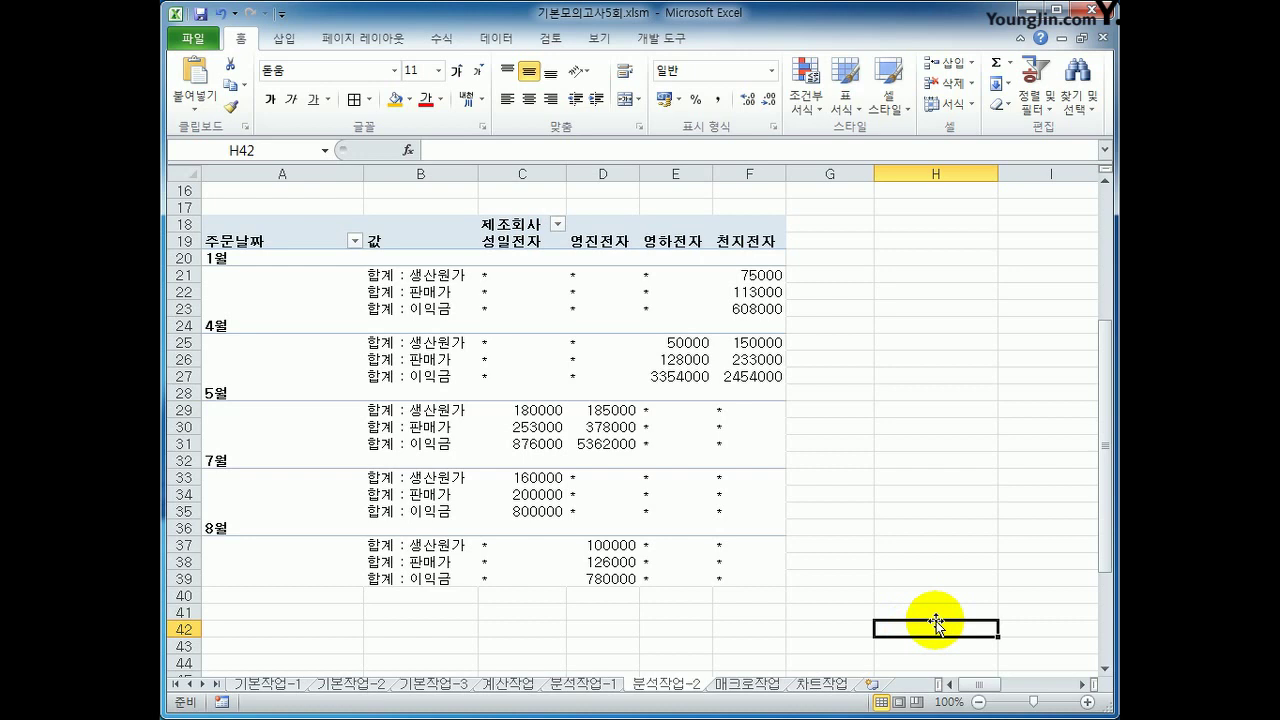
# - On the 매크로작업 sheet, start recording a macro named 합계계산 stored in the current workbook
pyautogui.click(744, 688)
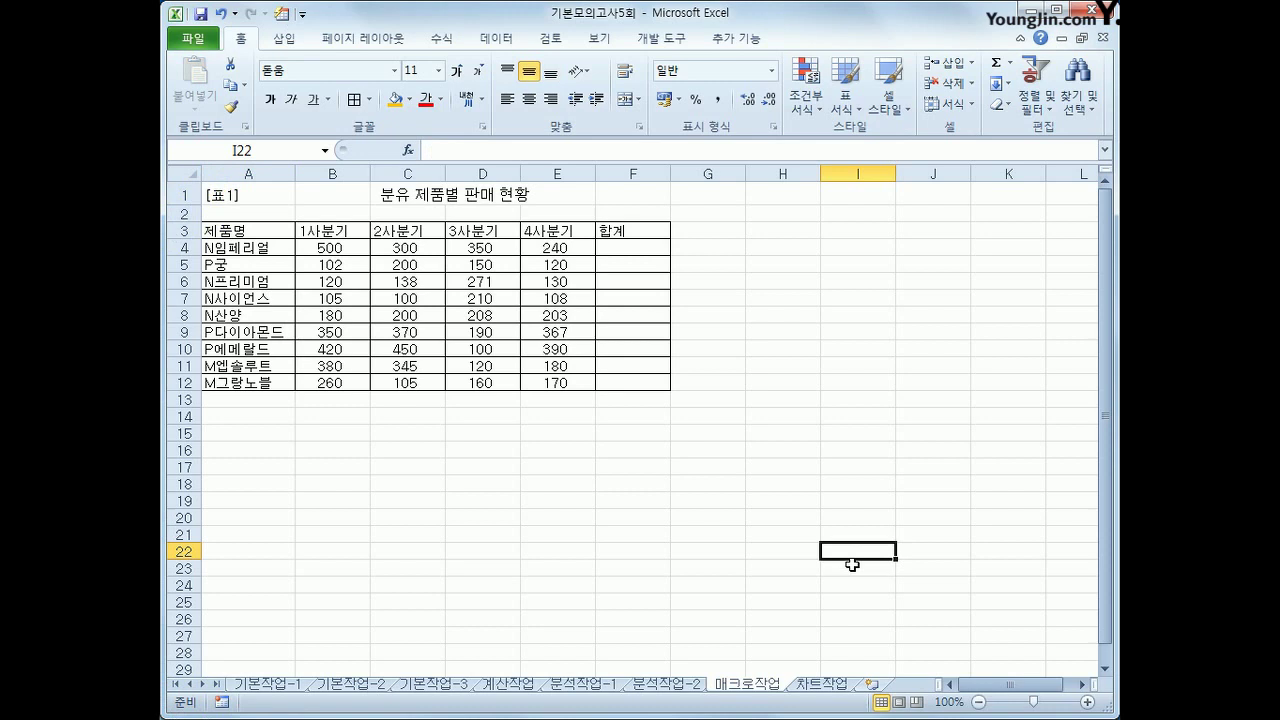
pyautogui.click(220, 704)
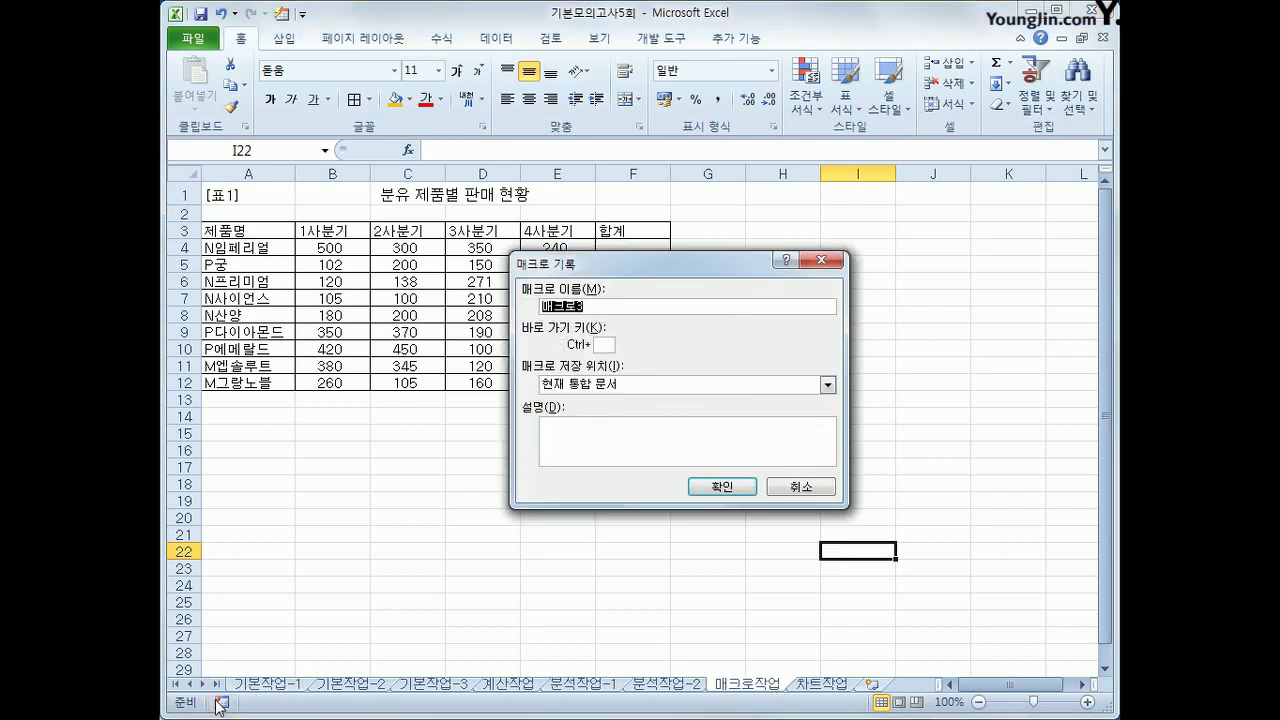
pyautogui.write('합계계산')
pyautogui.click(729, 488)
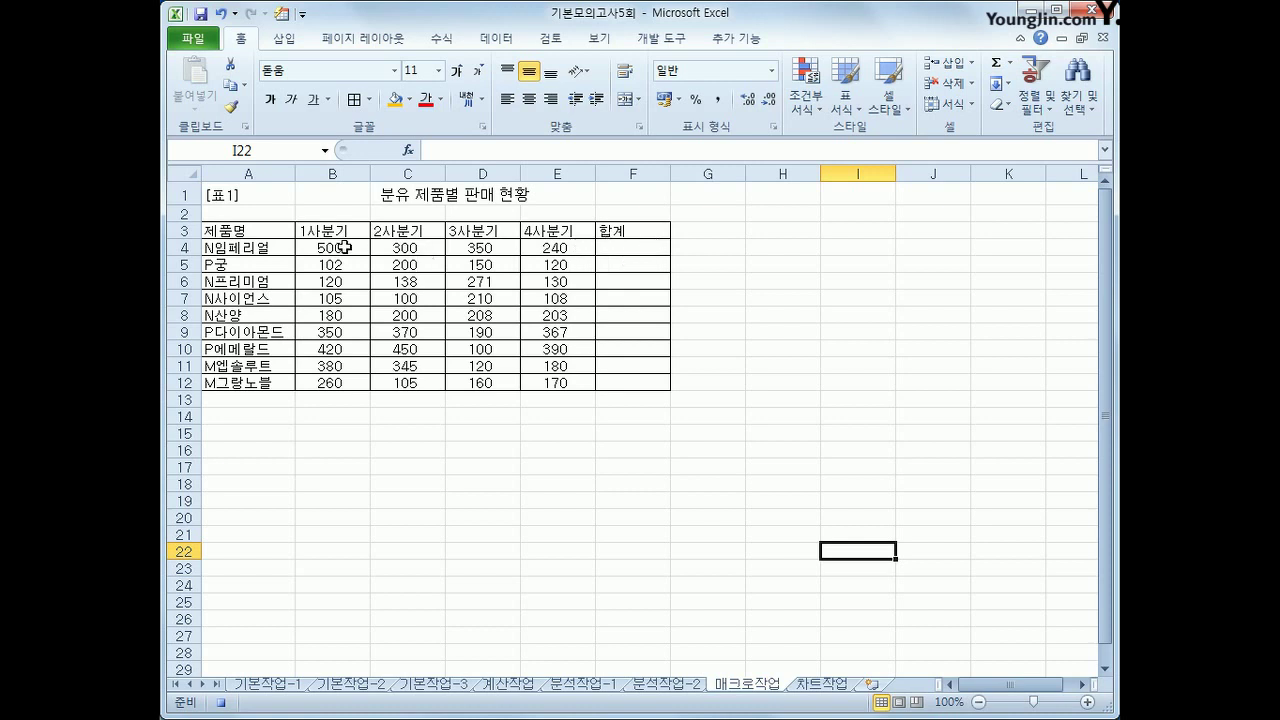
# - Fill the 합계 column F4:F12 with AutoSum totals over B4:F12 and stop recording the macro
pyautogui.moveTo(344, 247); pyautogui.dragTo(625, 384)
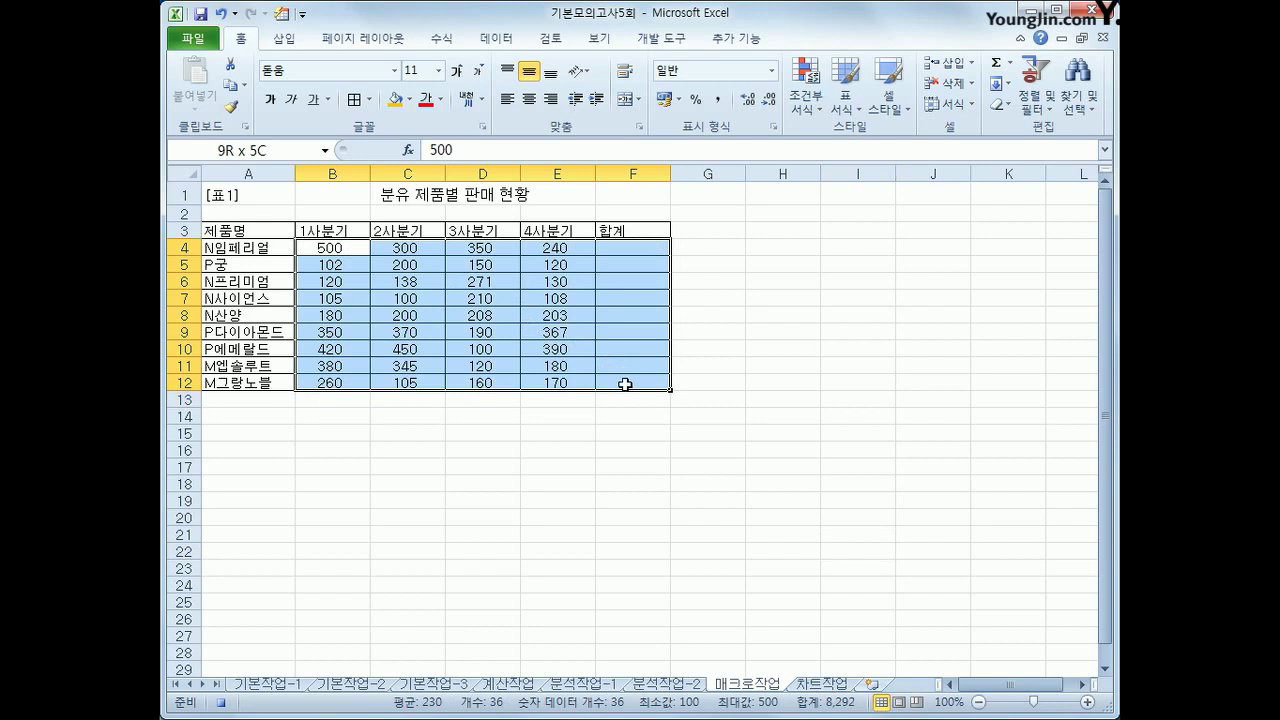
pyautogui.moveTo(625, 384); pyautogui.dragTo(625, 384)
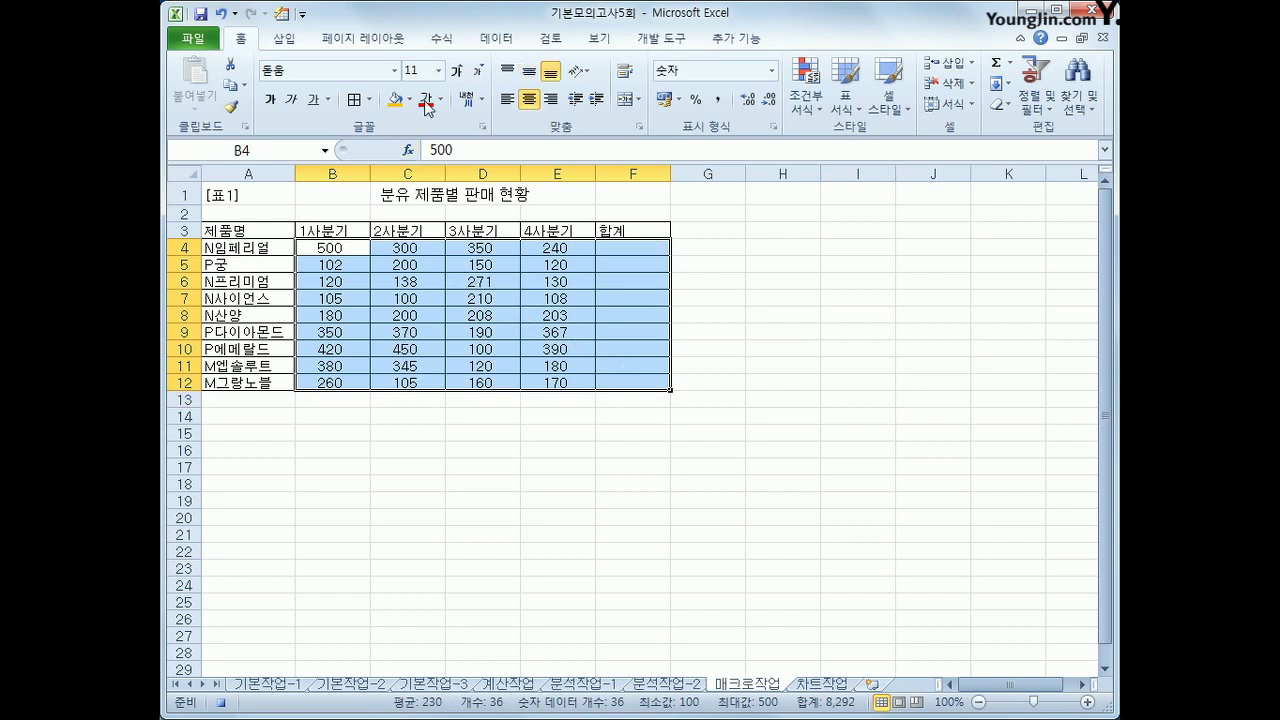
pyautogui.click(441, 39)
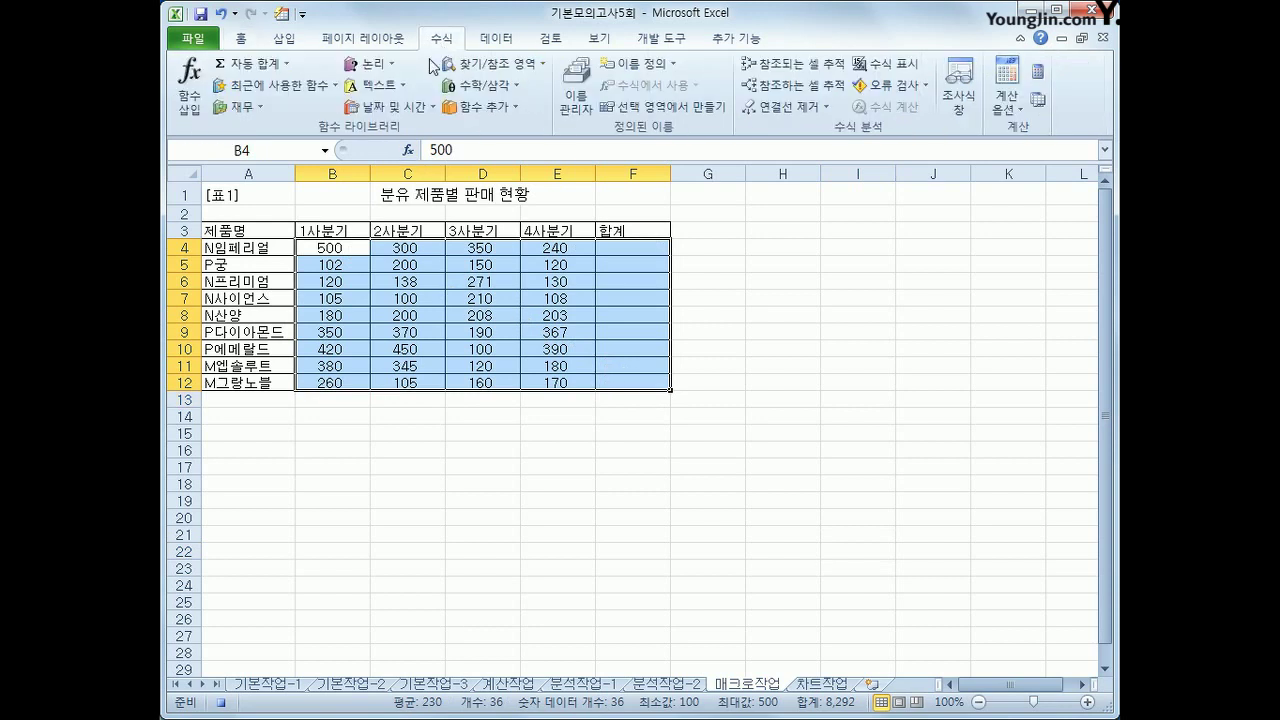
pyautogui.click(250, 66)
pyautogui.click(638, 380)
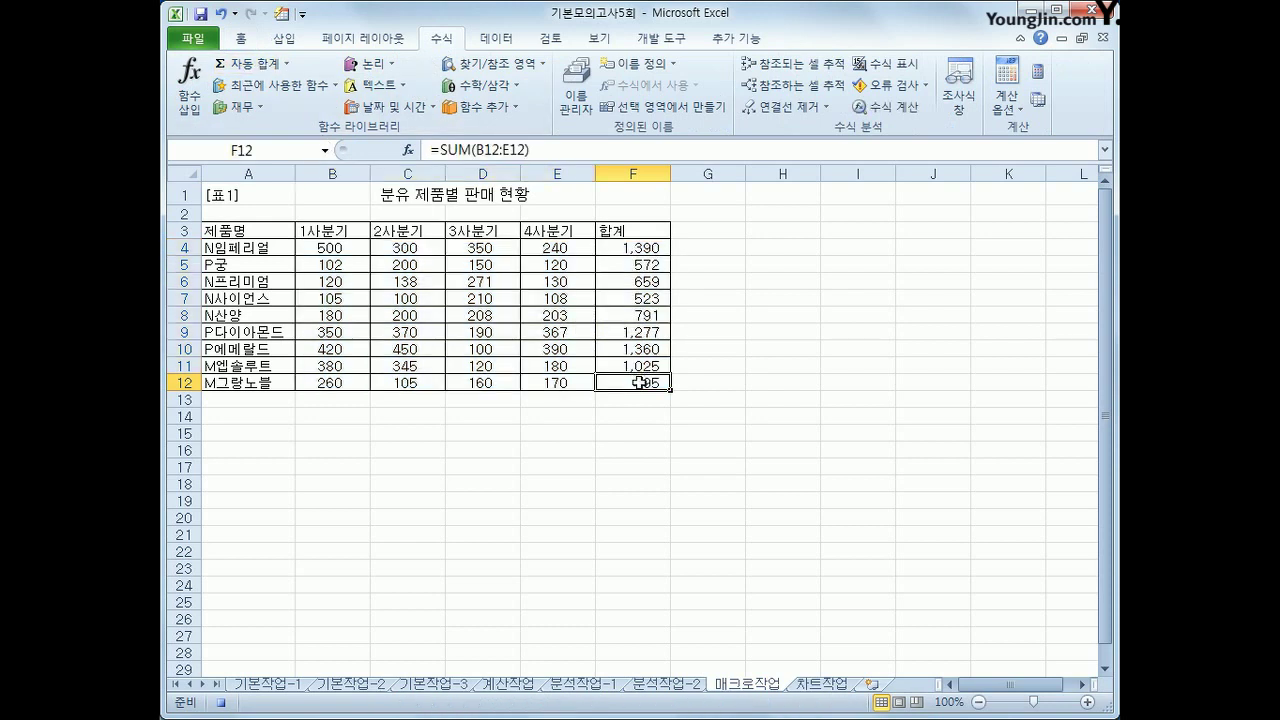
pyautogui.click(221, 703)
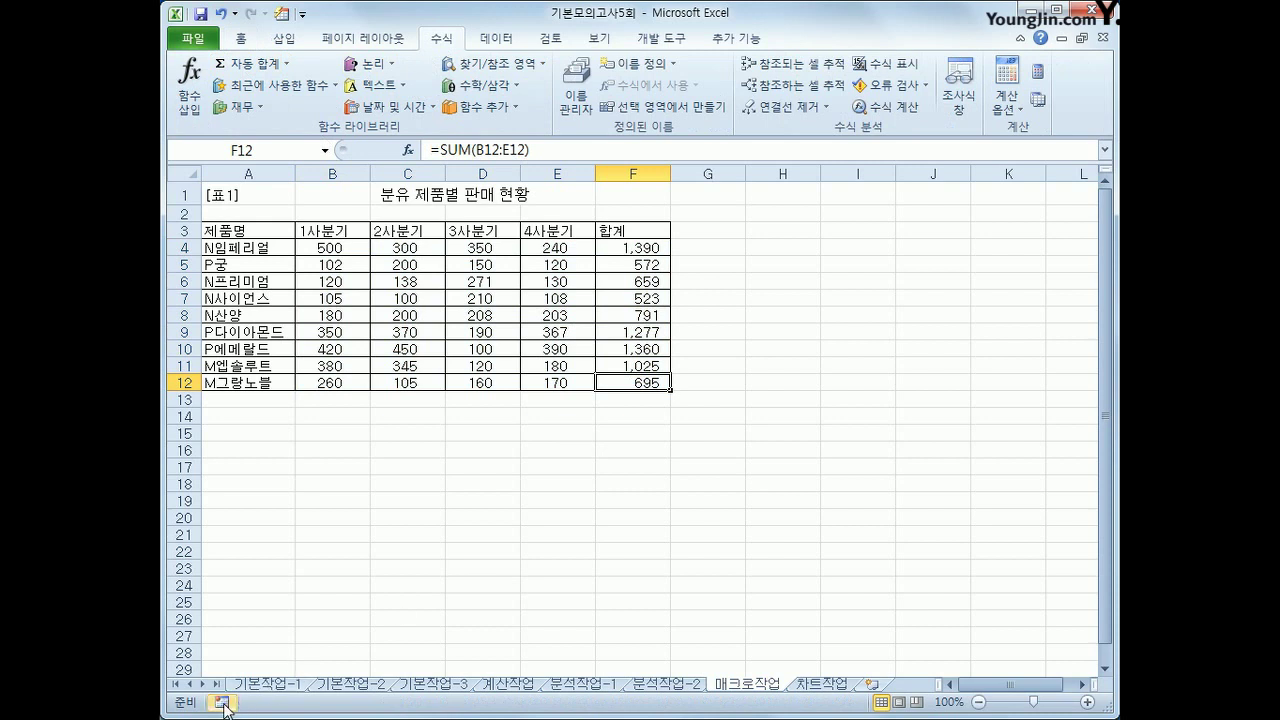
# - Draw an ellipse (타원) about 1.91 cm high and 2.12 cm wide over cells H3:H6
pyautogui.click(751, 546)
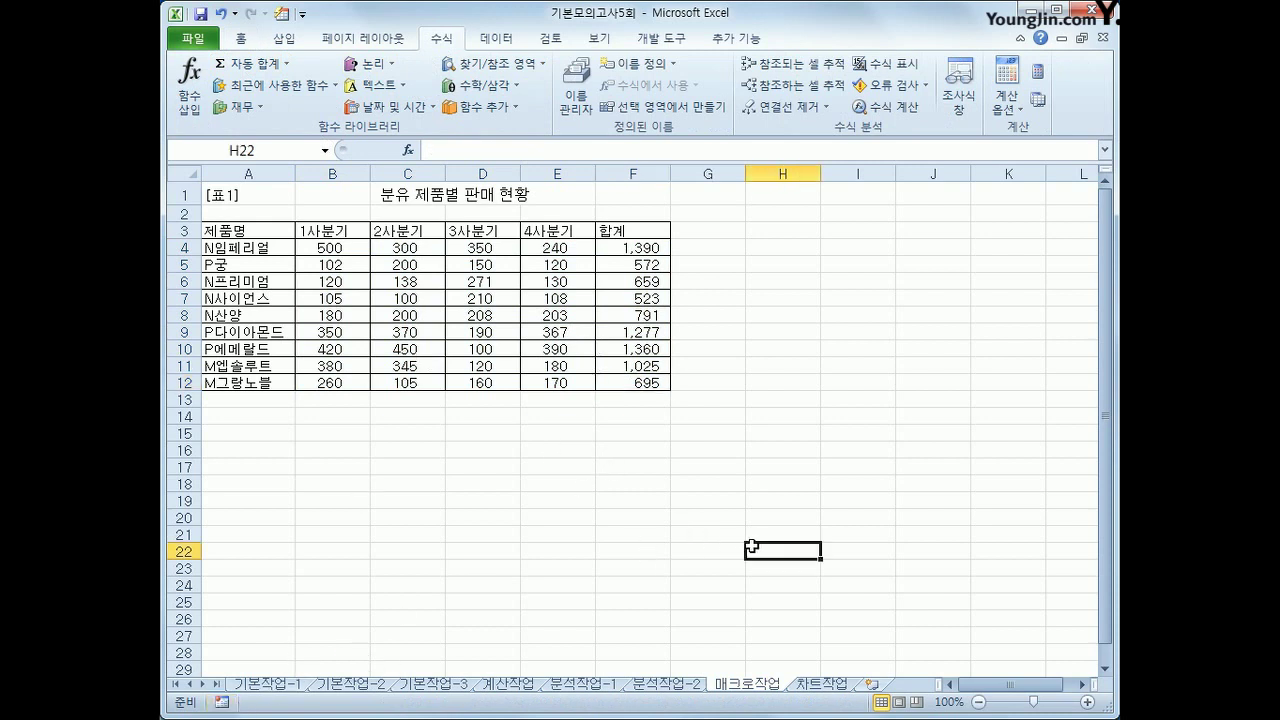
pyautogui.click(286, 39)
pyautogui.click(386, 63)
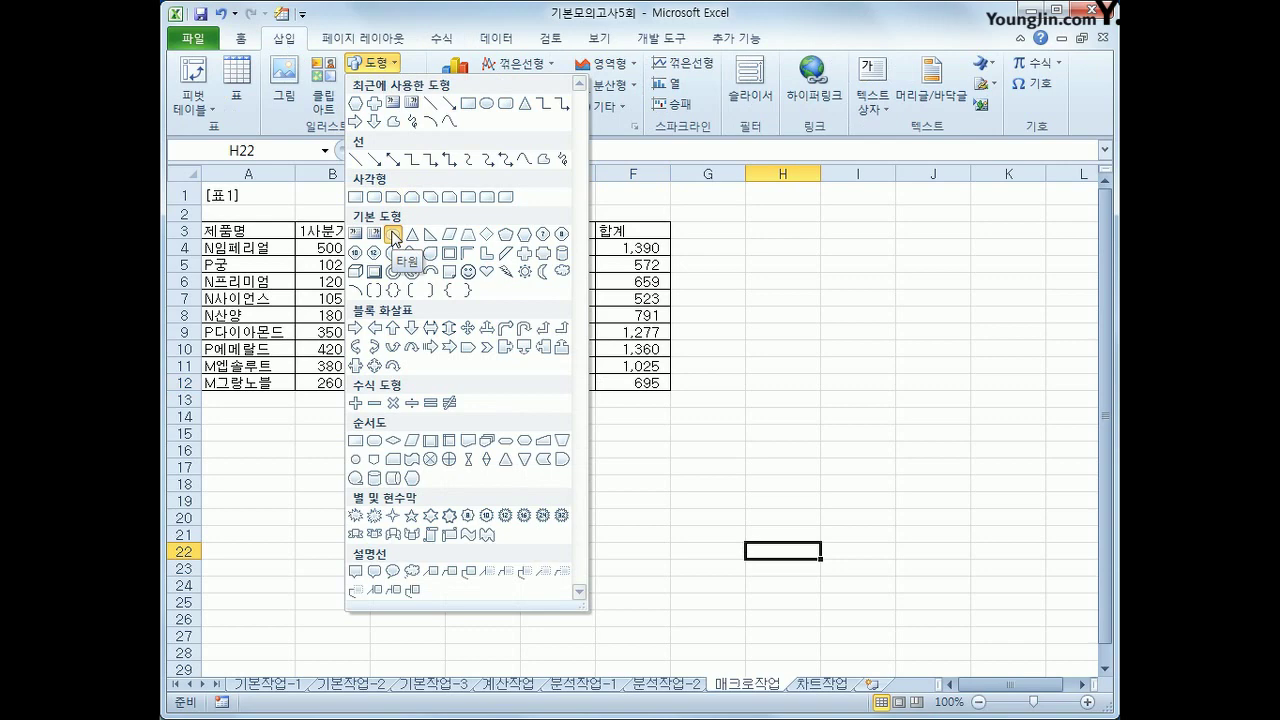
pyautogui.click(393, 235)
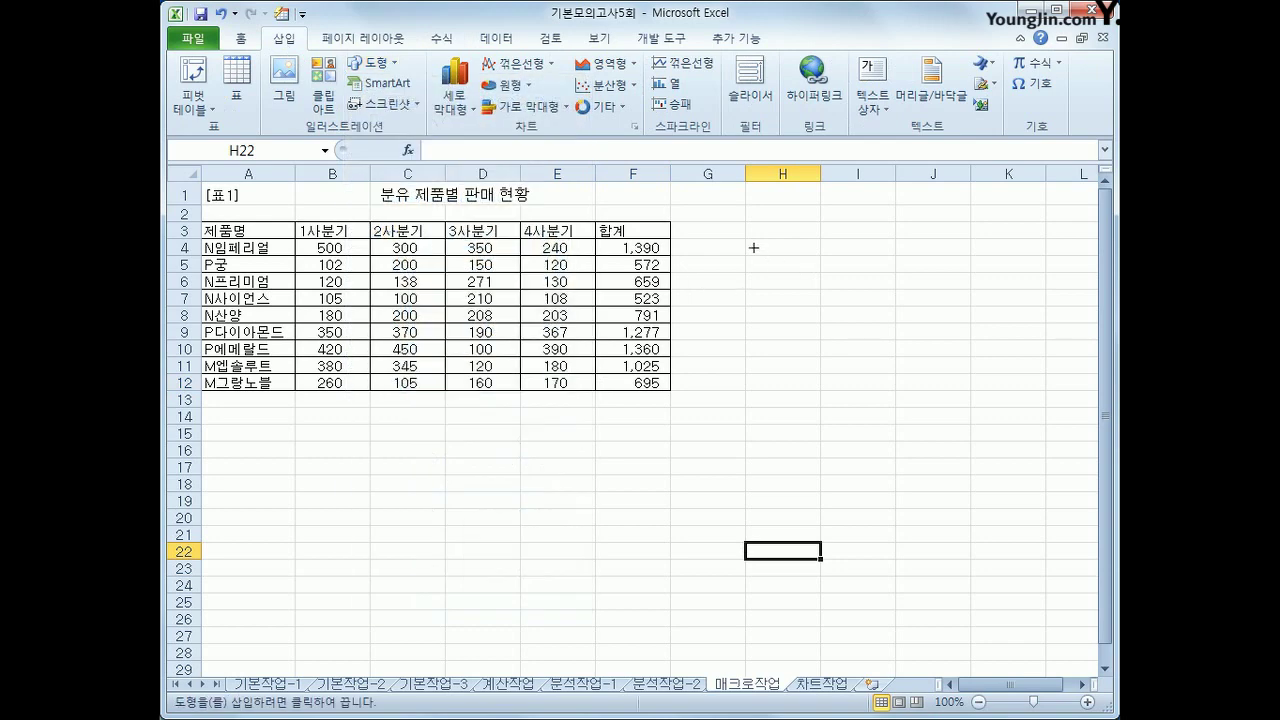
pyautogui.moveTo(745, 223); pyautogui.dragTo(800, 287)
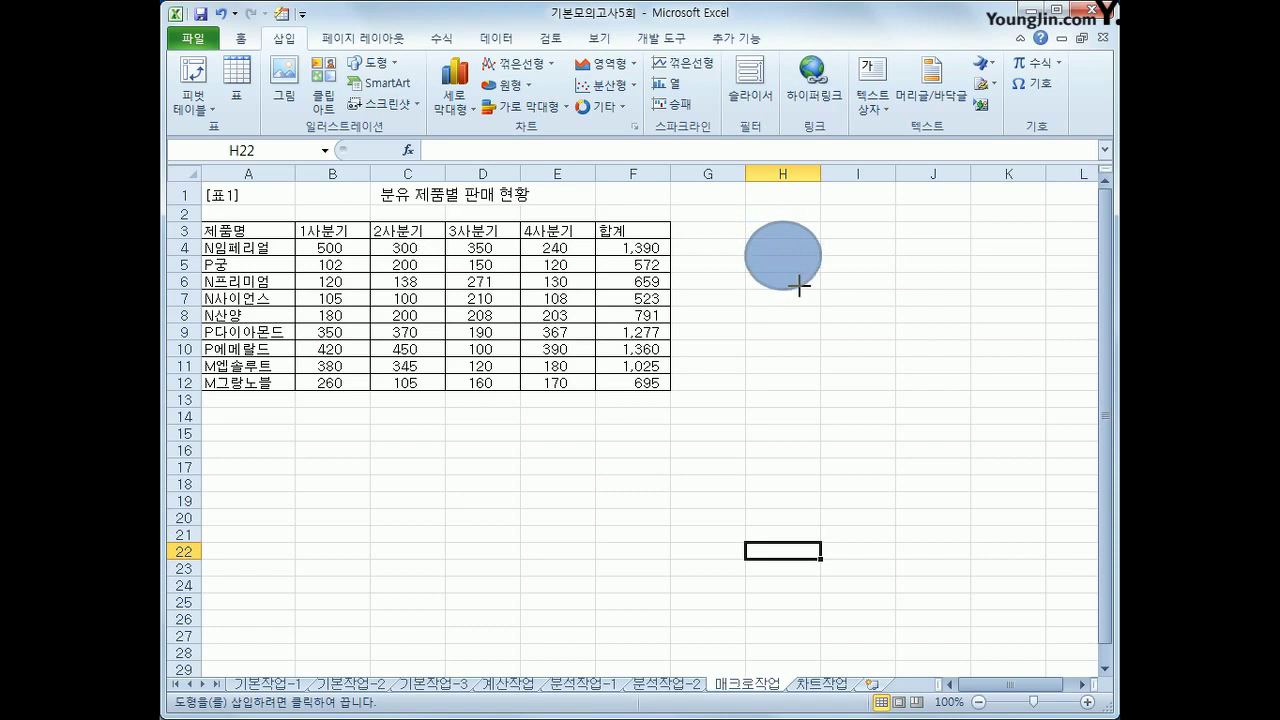
pyautogui.moveTo(800, 287); pyautogui.dragTo(802, 284)
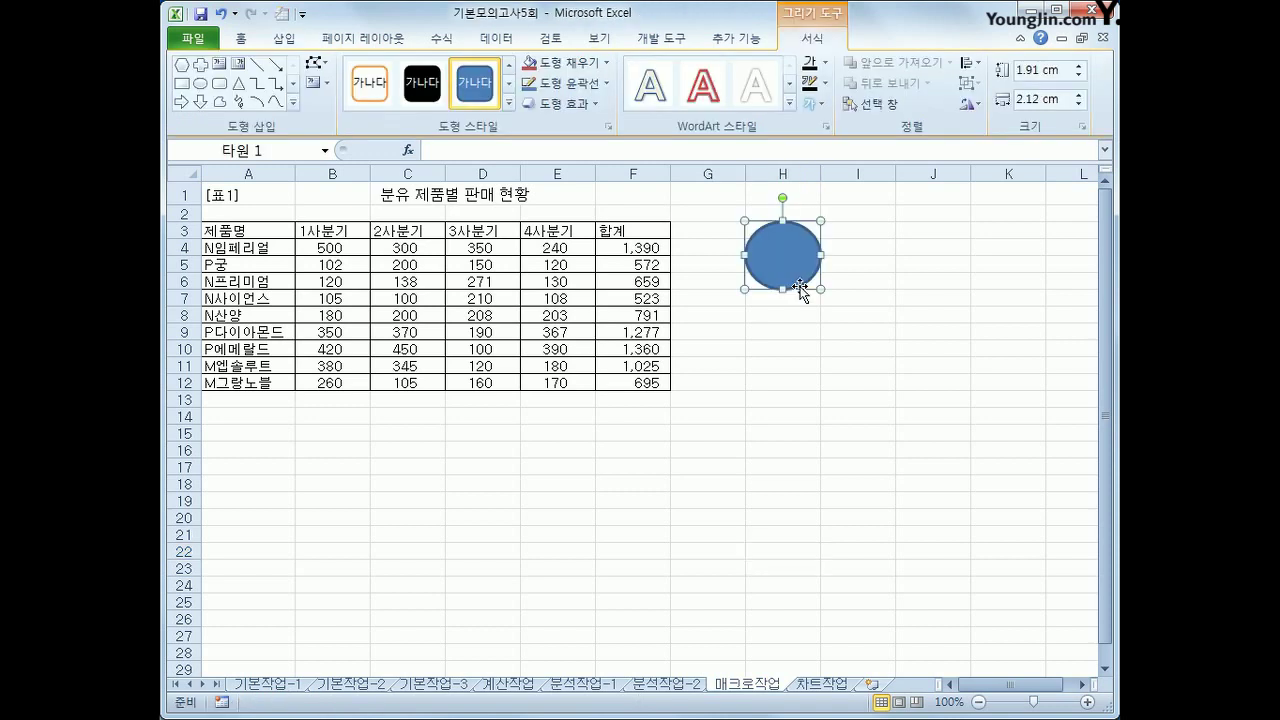
# - Label the ellipse over H3:H6 with the text 합계 and assign the 합계계산 macro to it
pyautogui.write('합계')
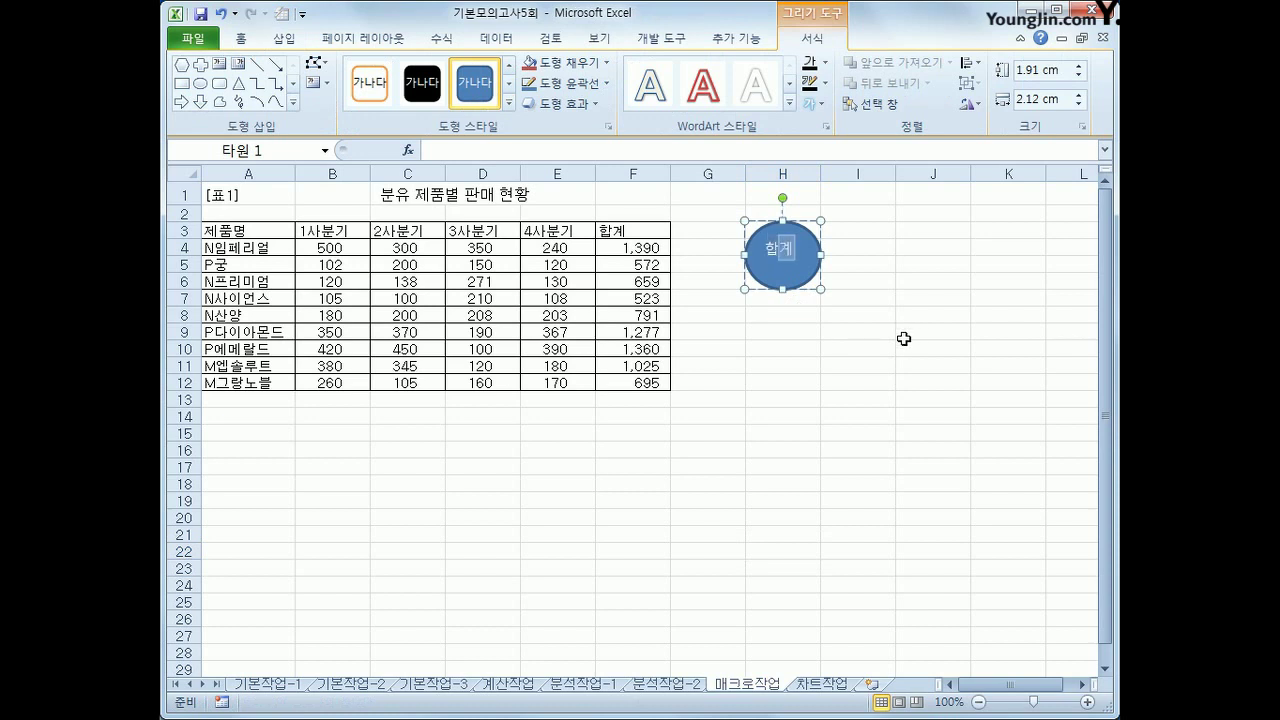
pyautogui.click(806, 238)
pyautogui.rightClick(806, 238)
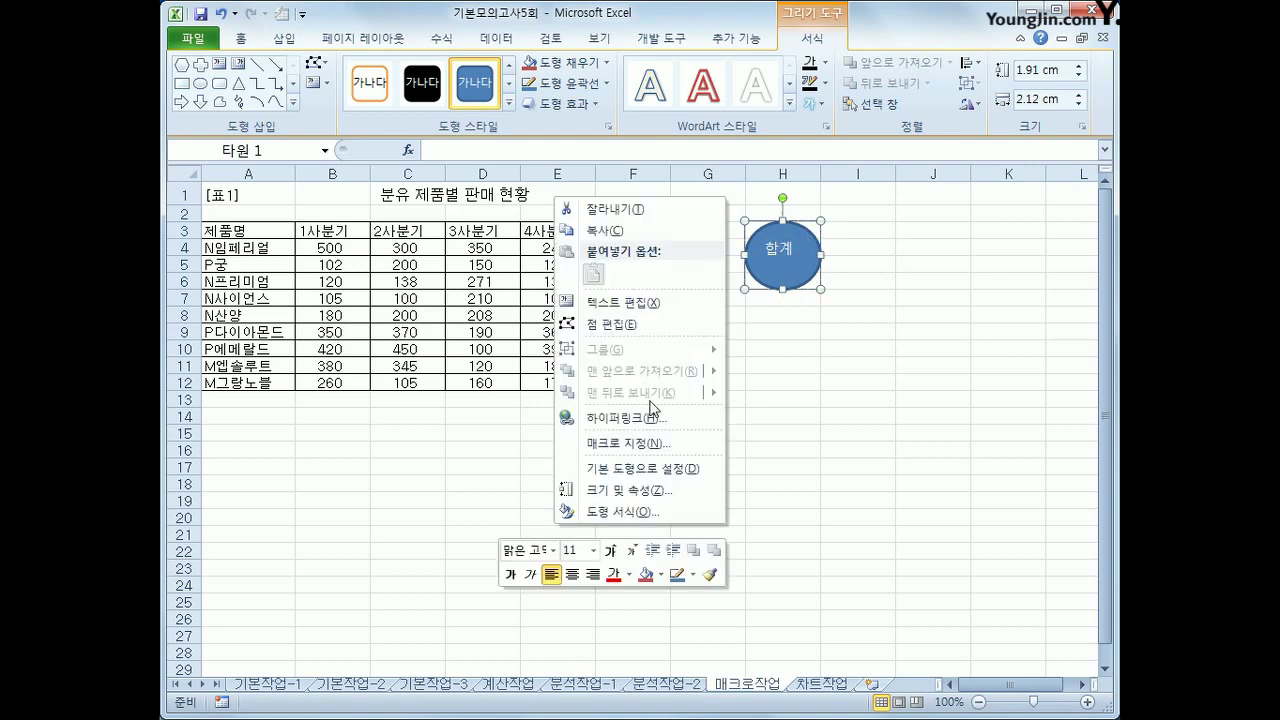
pyautogui.click(642, 450)
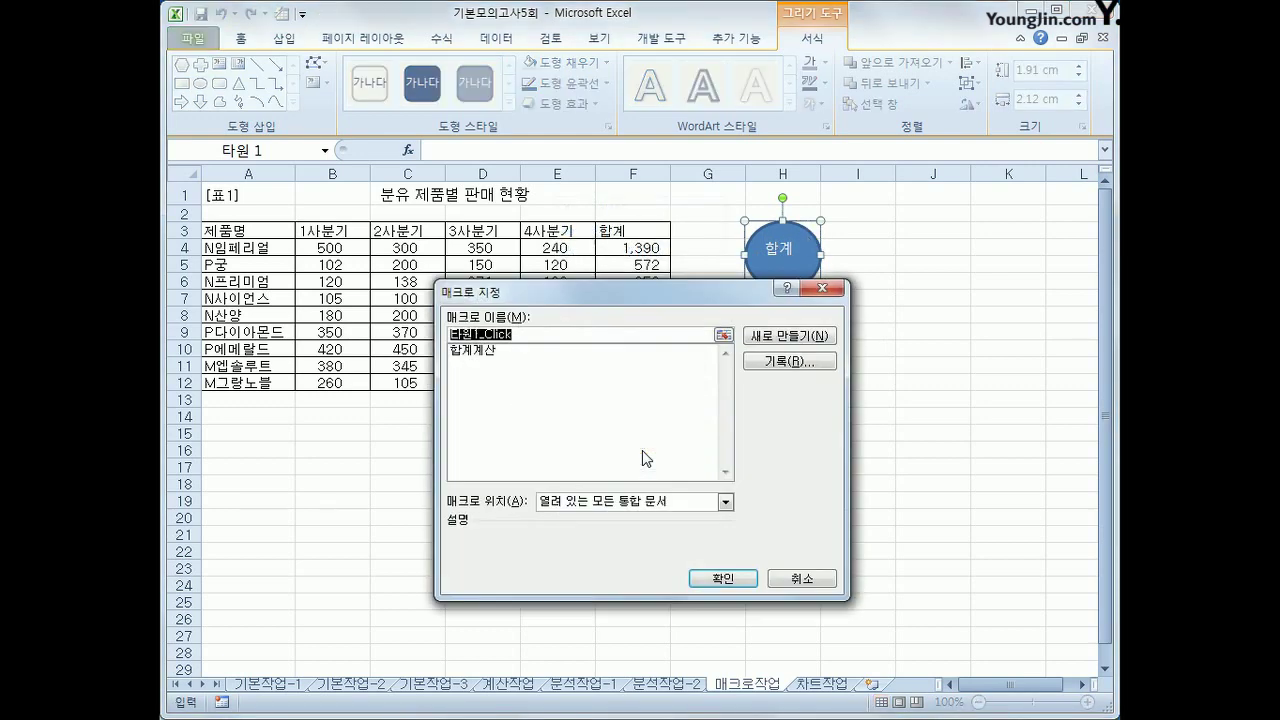
pyautogui.click(490, 352)
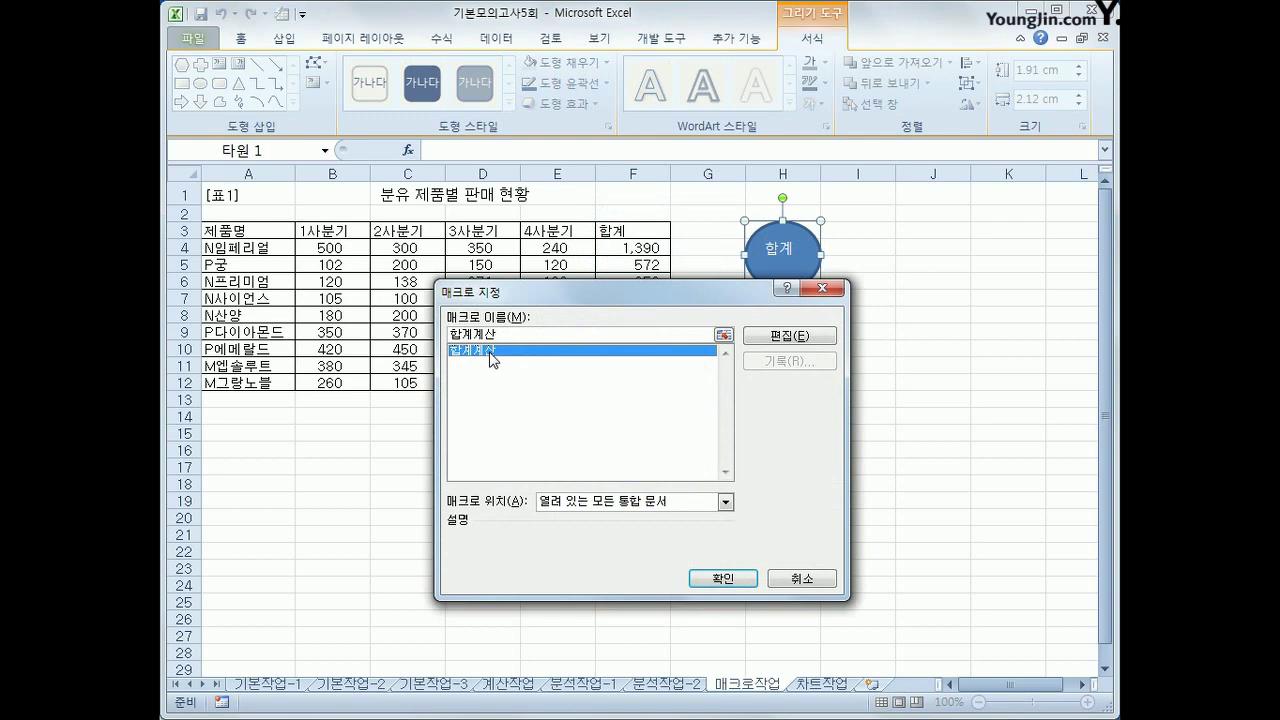
pyautogui.click(722, 578)
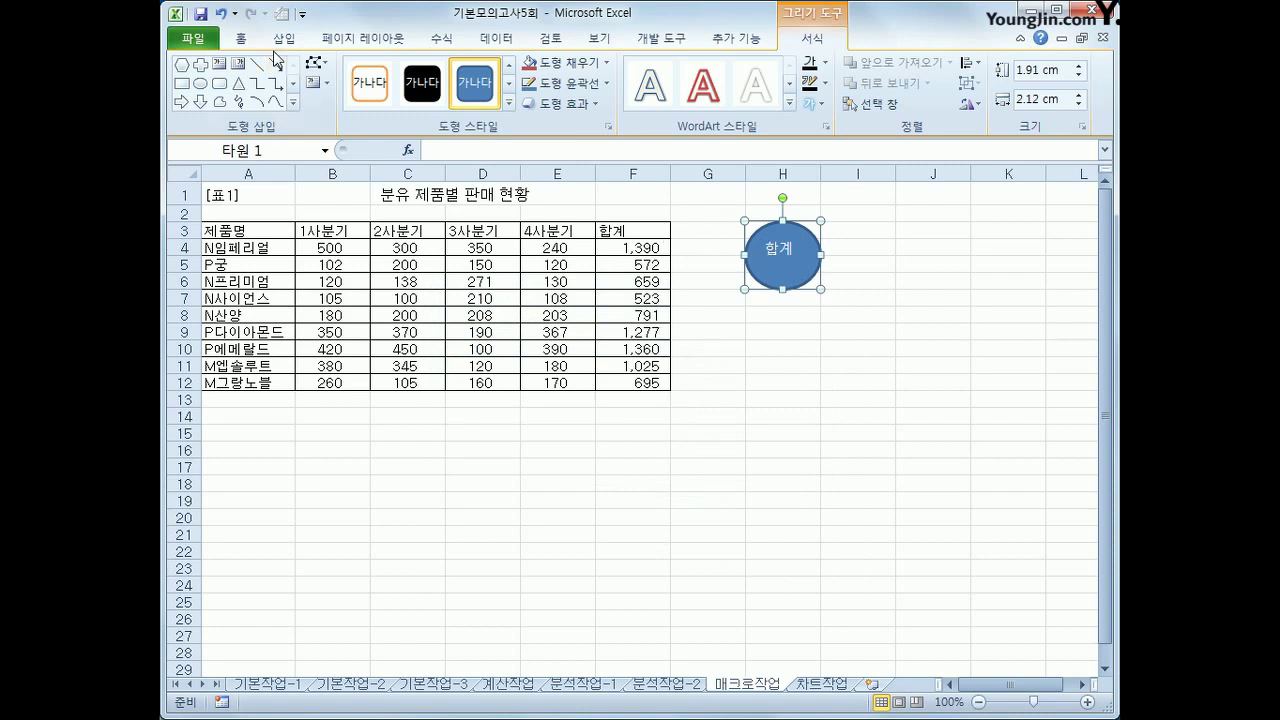
# - Center the ellipse's 합계 text both vertically and horizontally
pyautogui.click(241, 38)
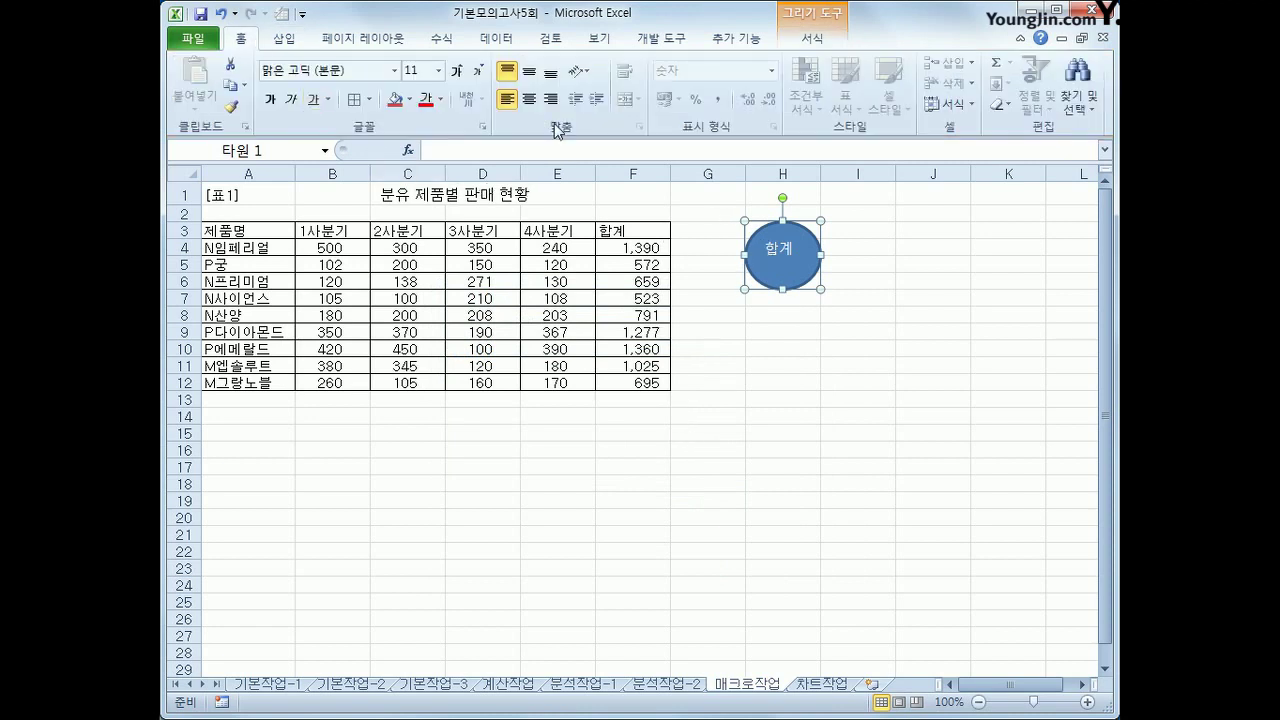
pyautogui.click(529, 71)
pyautogui.click(529, 99)
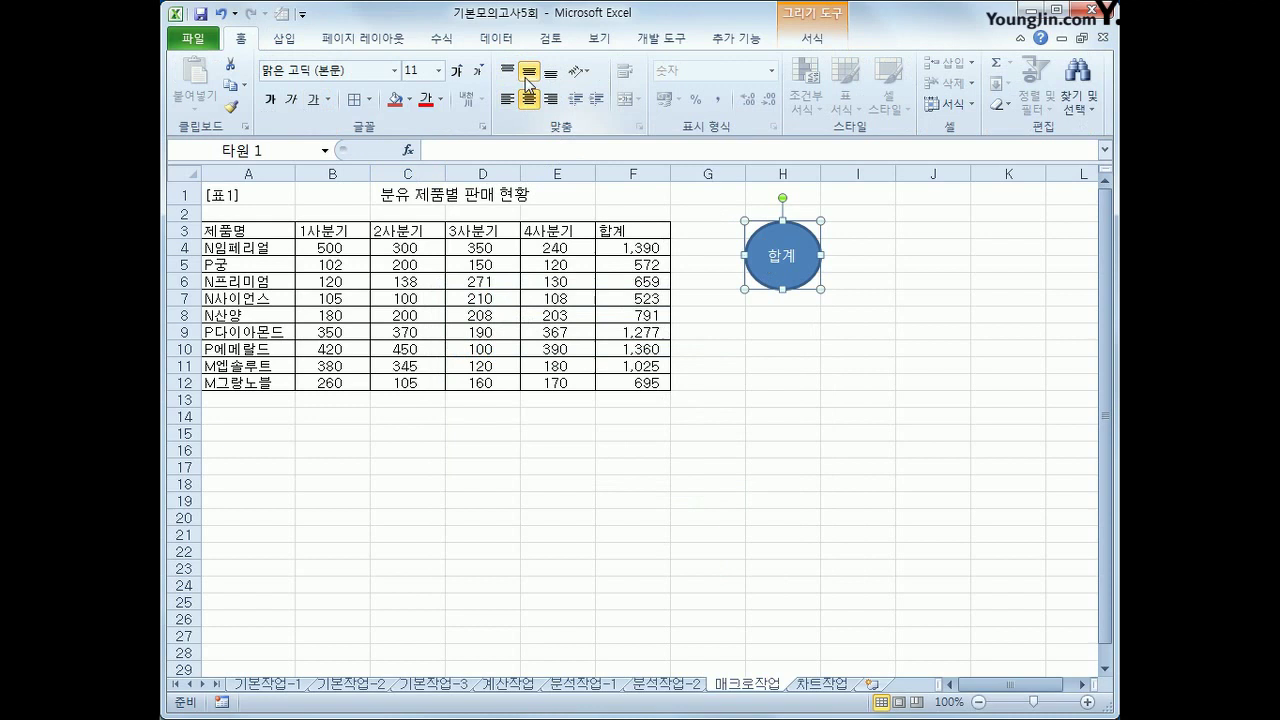
pyautogui.click(757, 432)
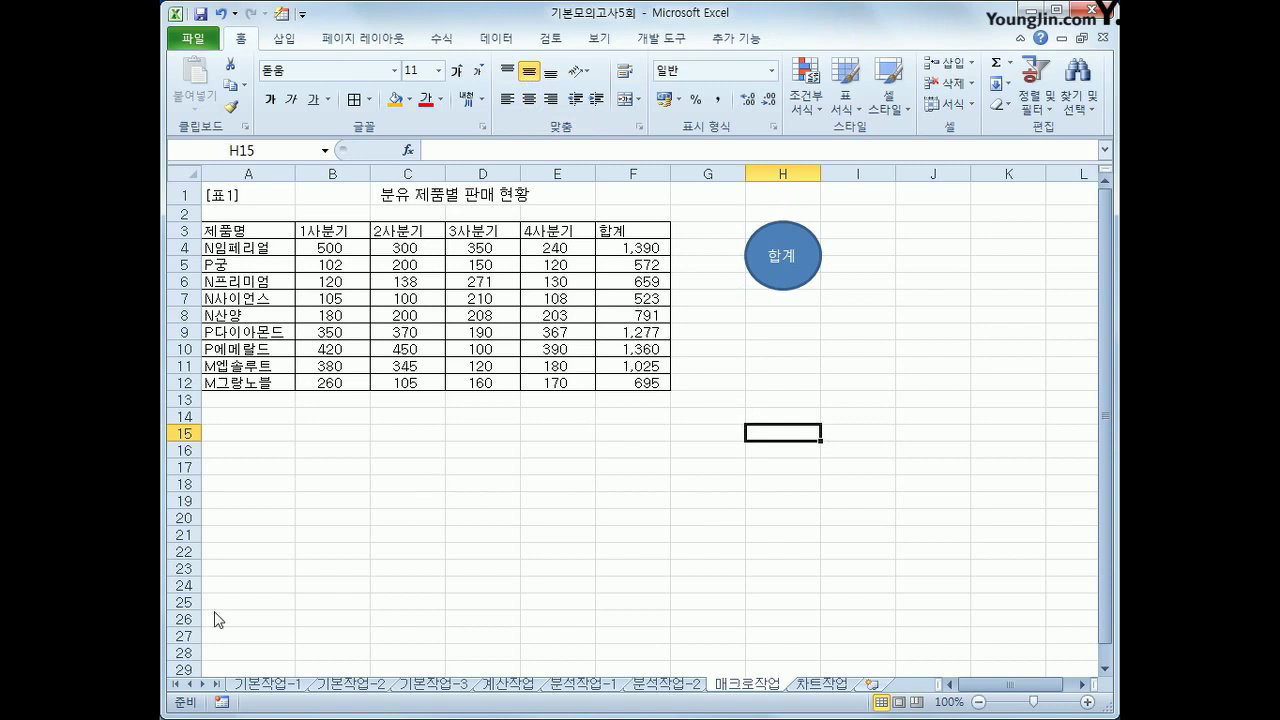
# - Start recording a new macro named 서식지정, stored in the current workbook
pyautogui.click(219, 703)
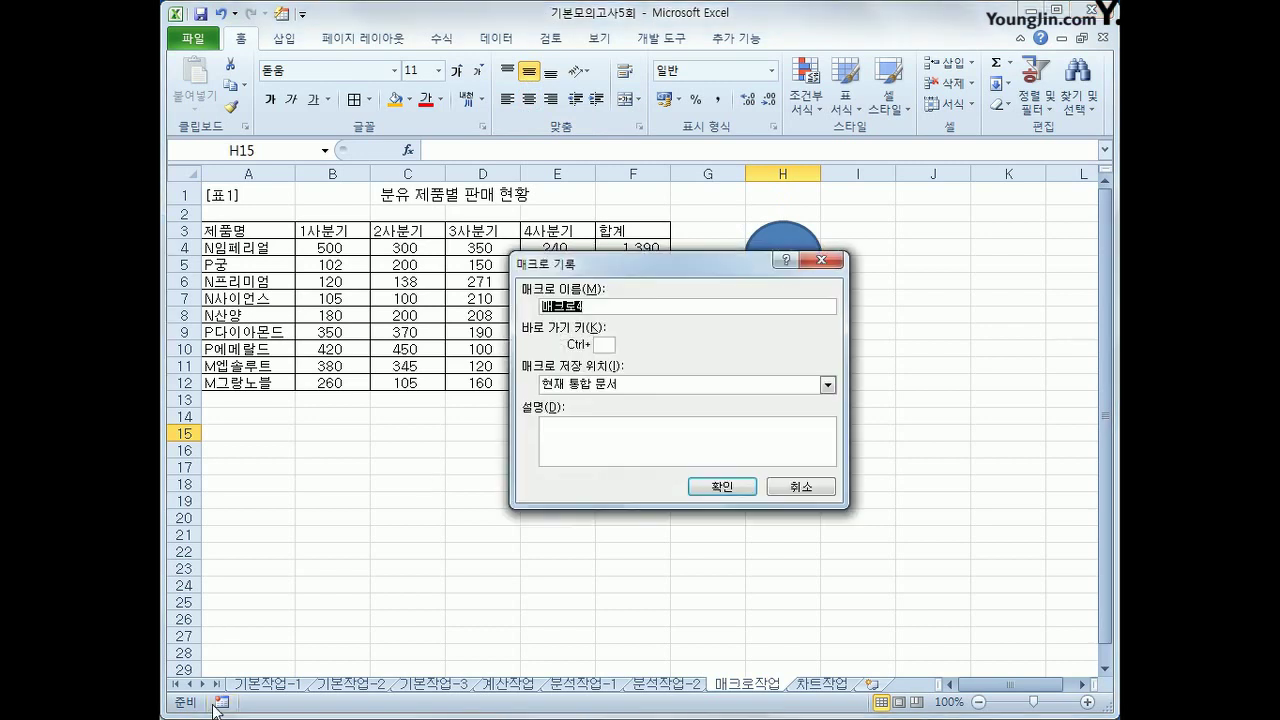
pyautogui.write('서식지정')
pyautogui.press('Return')
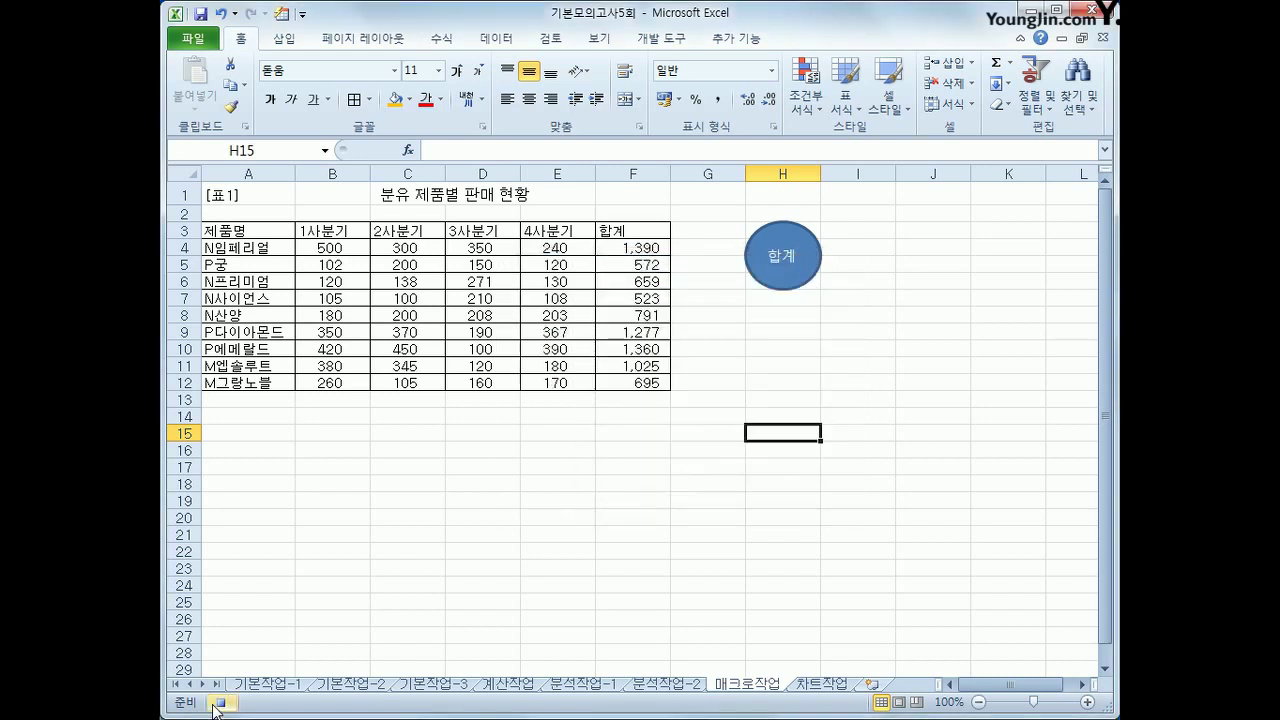
# - Try centering and bolding the range A3:F4, and undo both formatting changes
pyautogui.moveTo(252, 230); pyautogui.dragTo(610, 241)
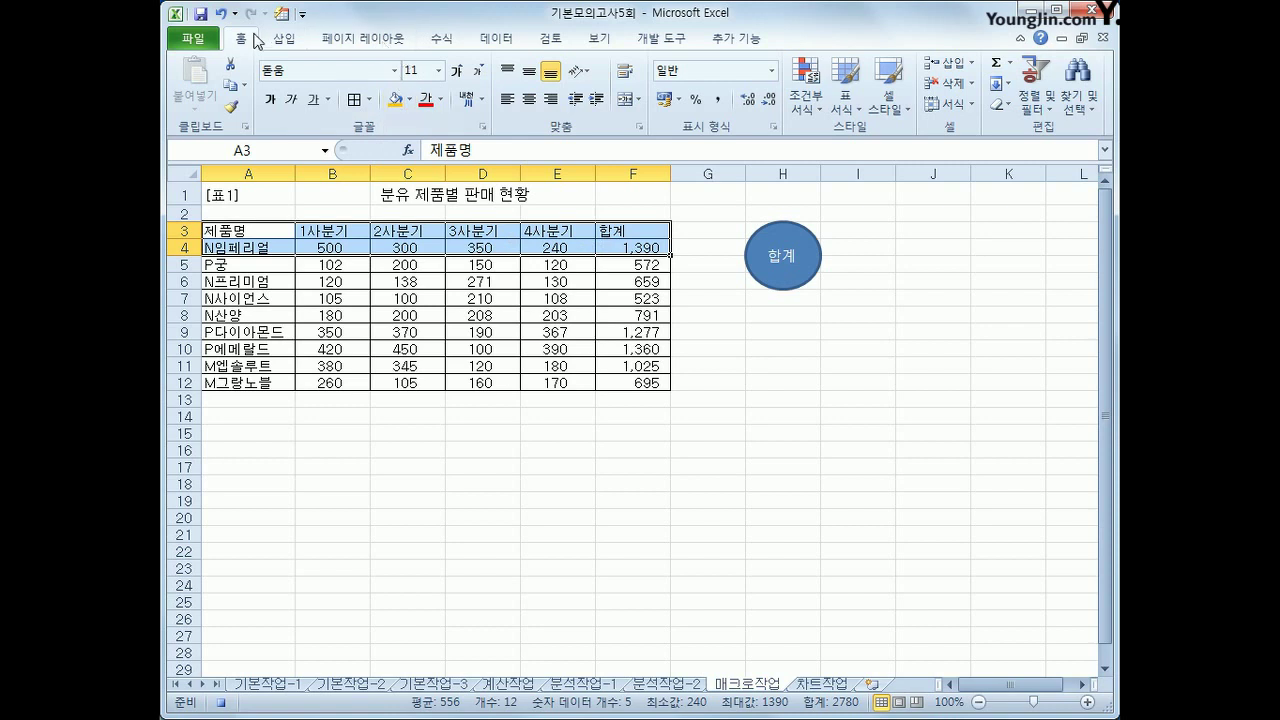
pyautogui.click(529, 100)
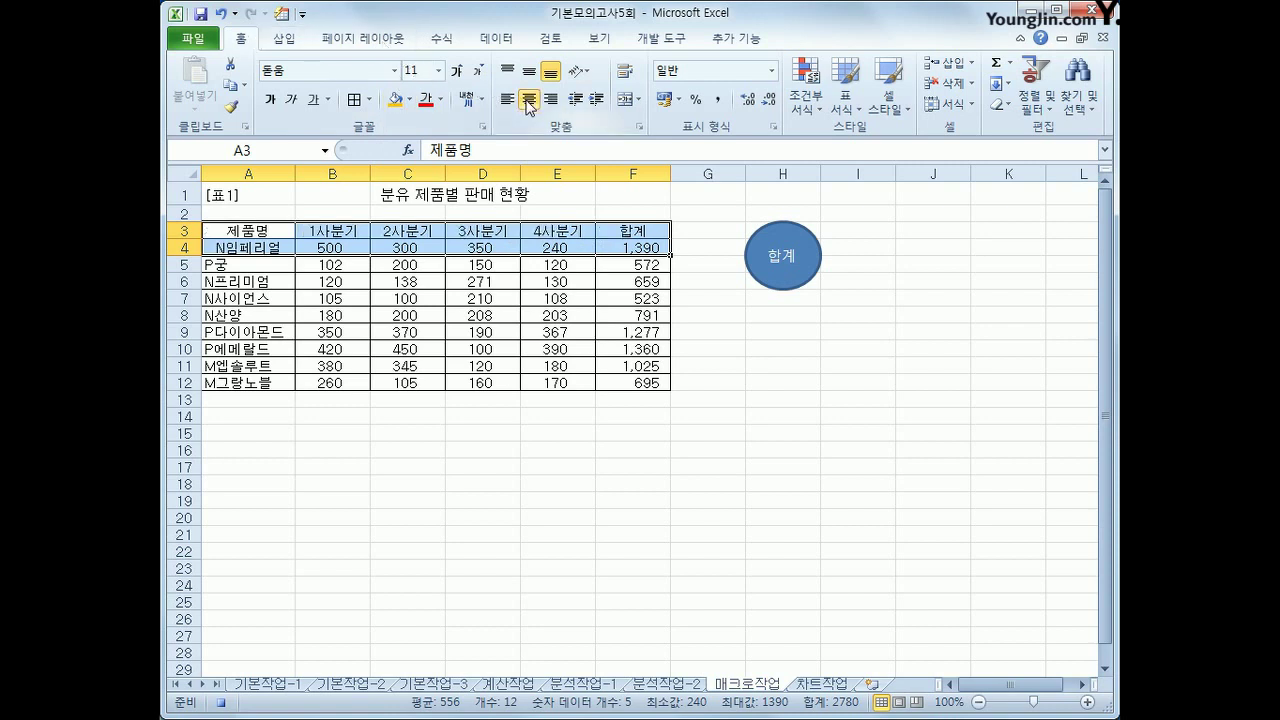
pyautogui.click(270, 99)
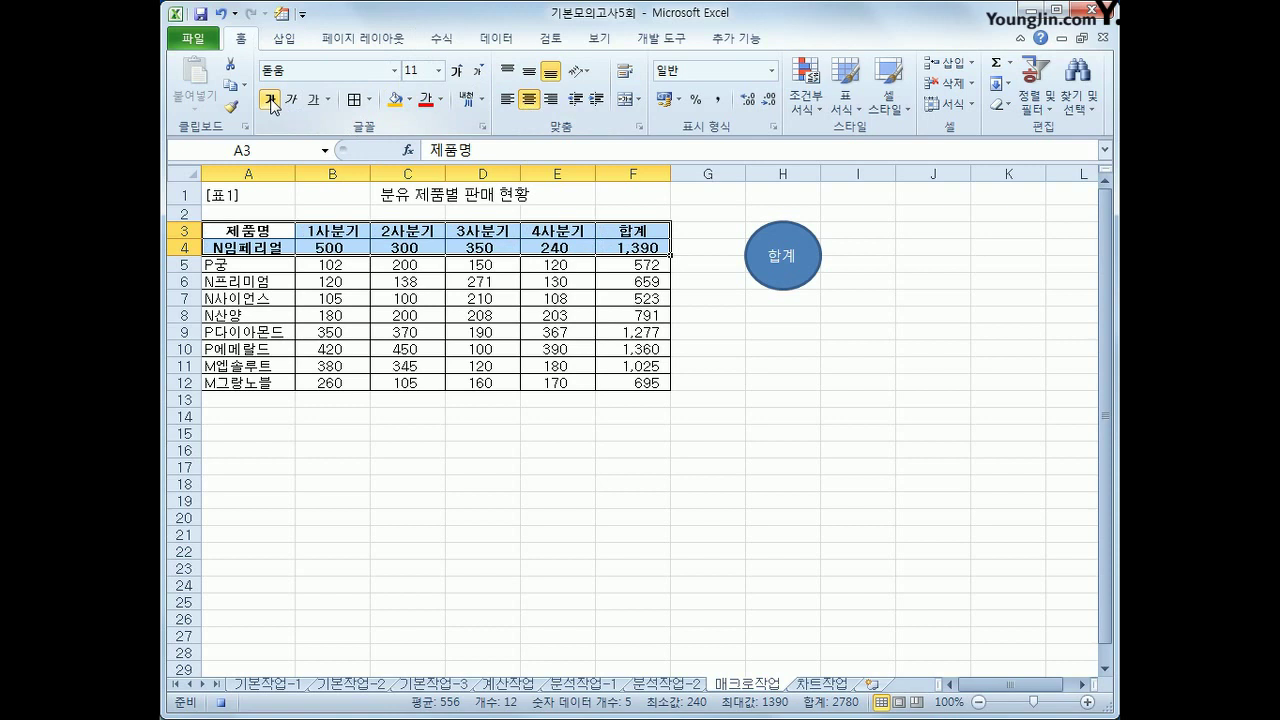
pyautogui.click(222, 14)
pyautogui.click(222, 14)
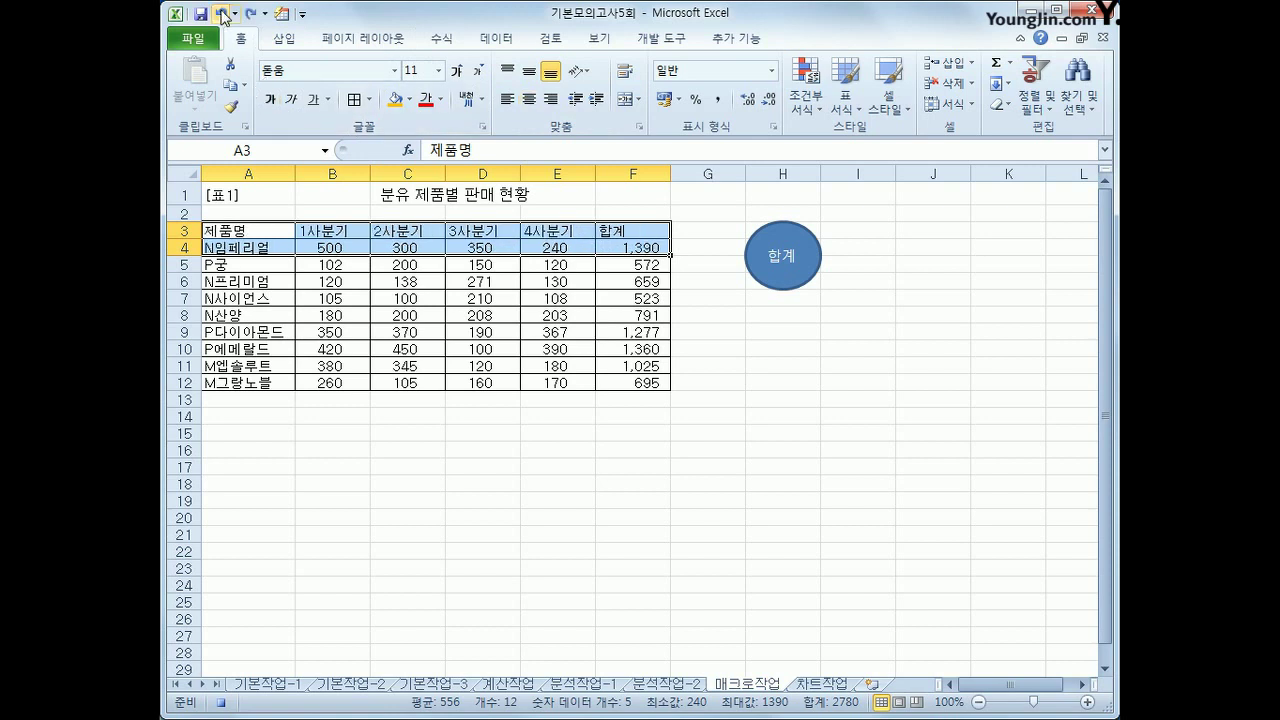
# - Center and bold the header cells A3:F3, and stop recording the macro with F3 selected
pyautogui.moveTo(263, 231); pyautogui.dragTo(617, 233)
pyautogui.click(528, 100)
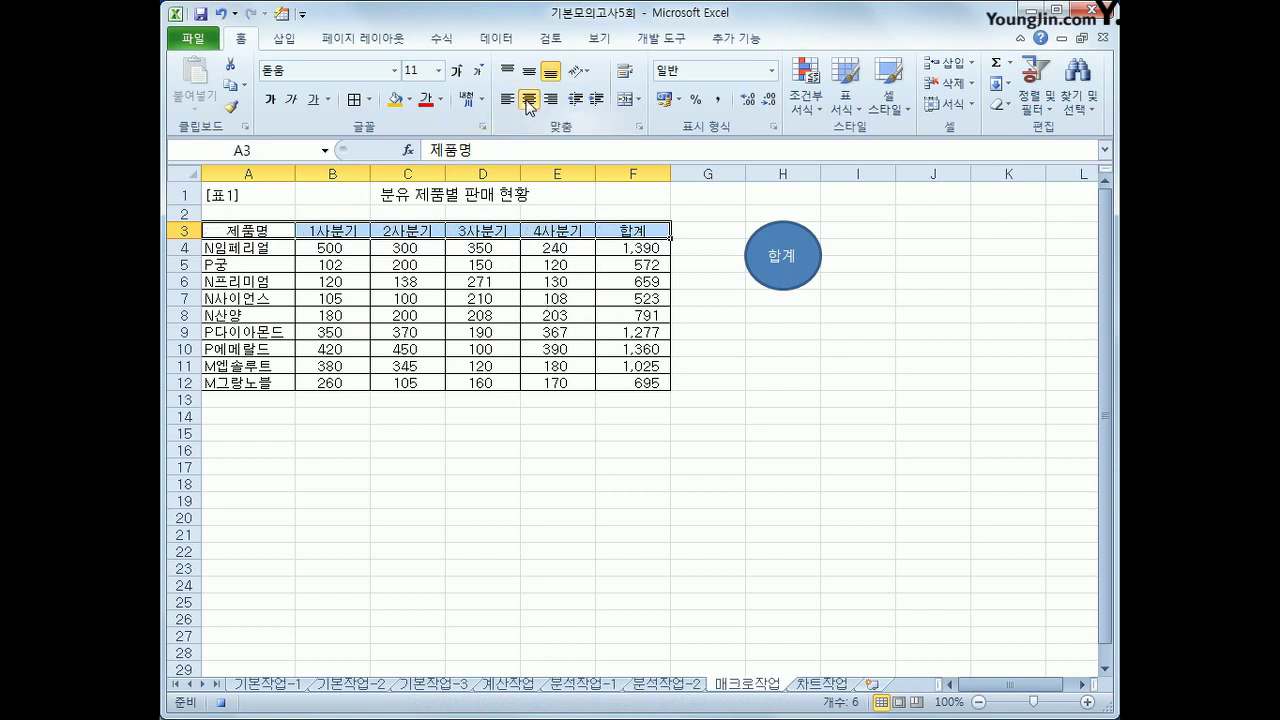
pyautogui.click(270, 101)
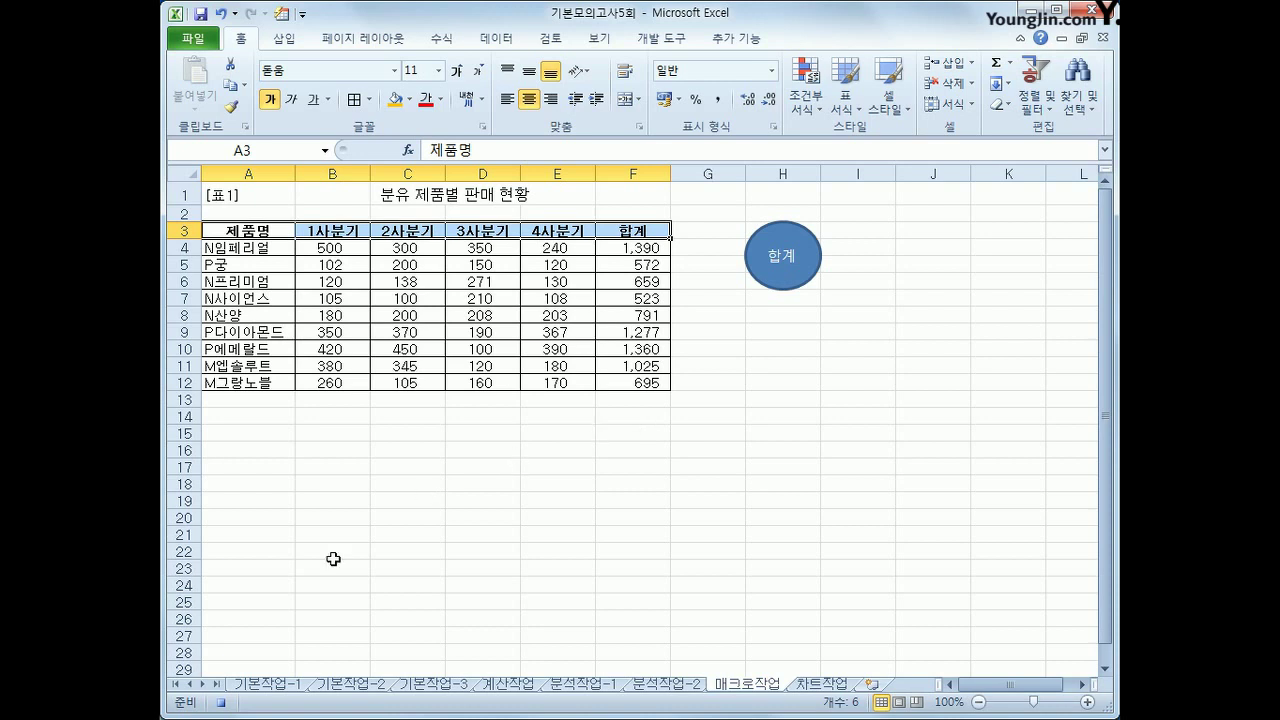
pyautogui.click(608, 230)
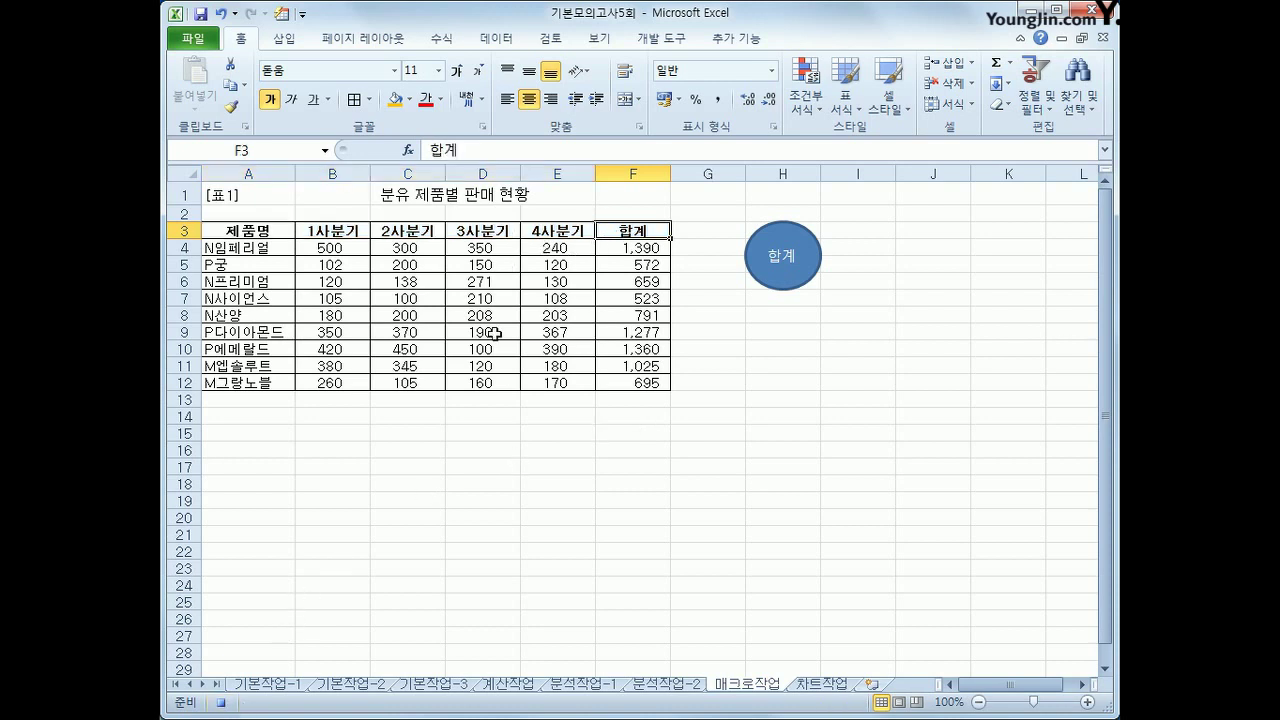
pyautogui.click(221, 703)
pyautogui.click(792, 404)
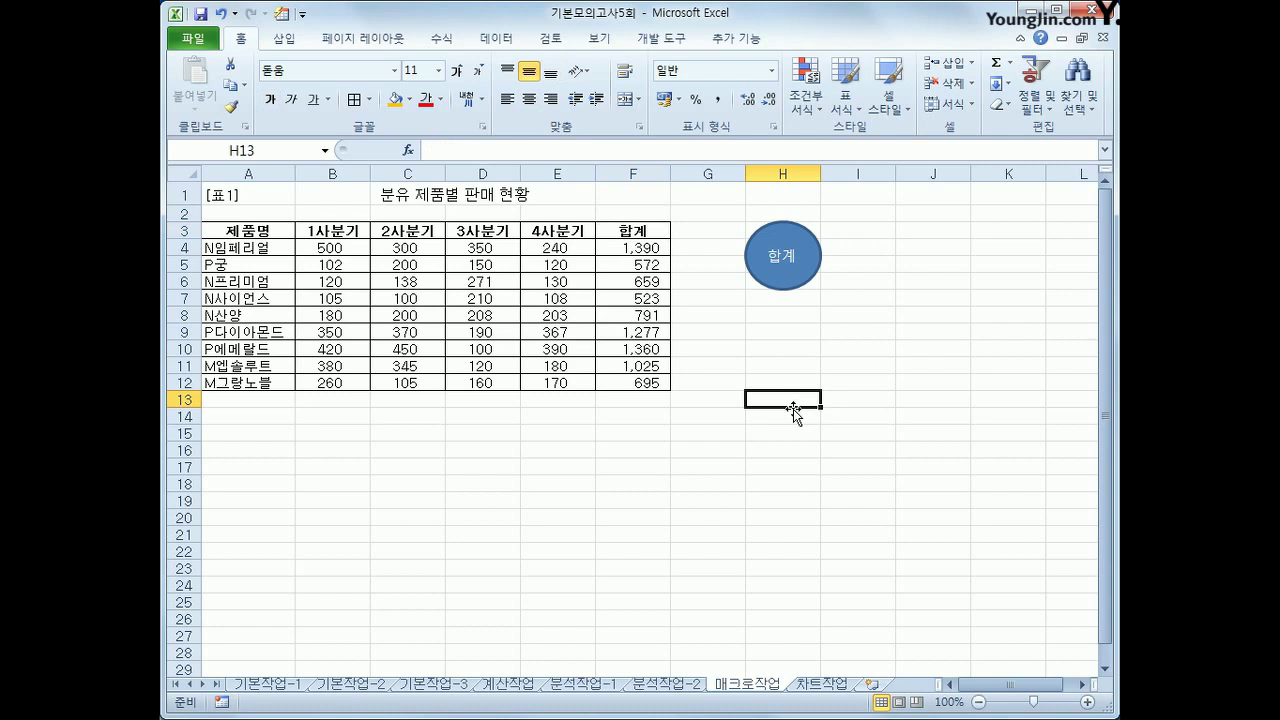
# - Draw a cross shape (십자형) about 1.43 cm high and 2.12 cm wide over cells H8:H10
pyautogui.click(284, 38)
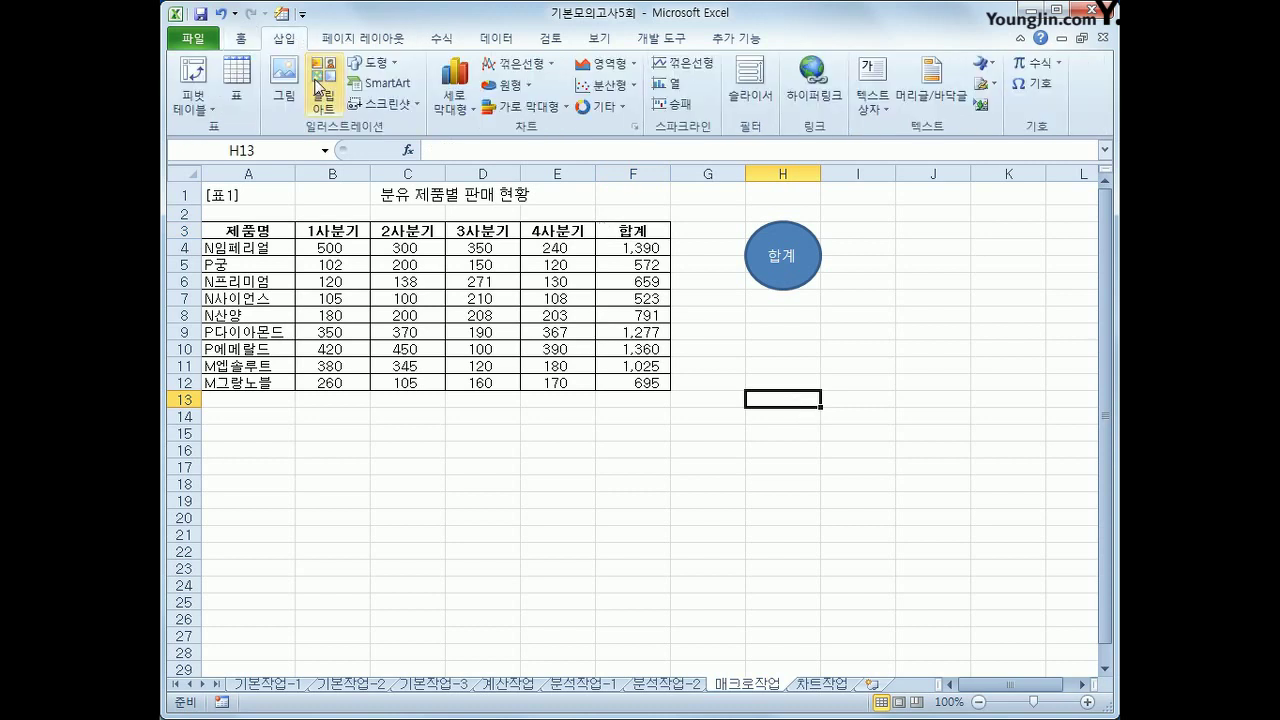
pyautogui.click(392, 66)
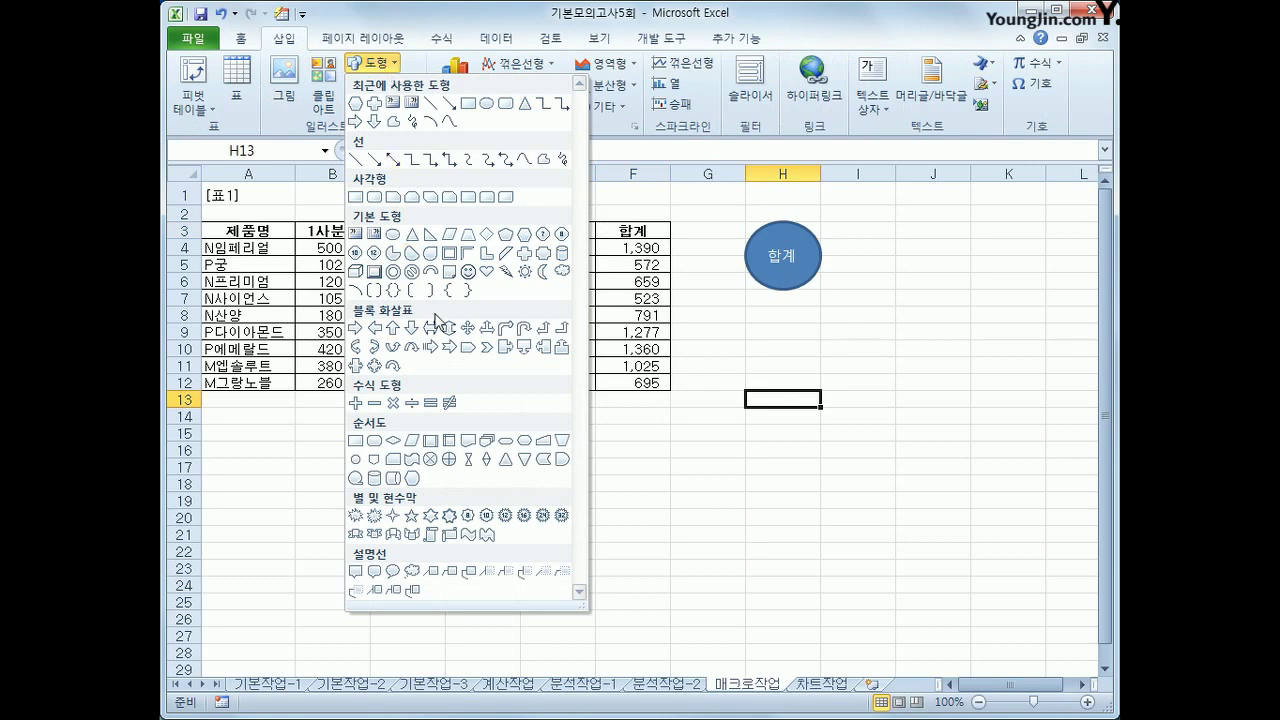
pyautogui.click(521, 256)
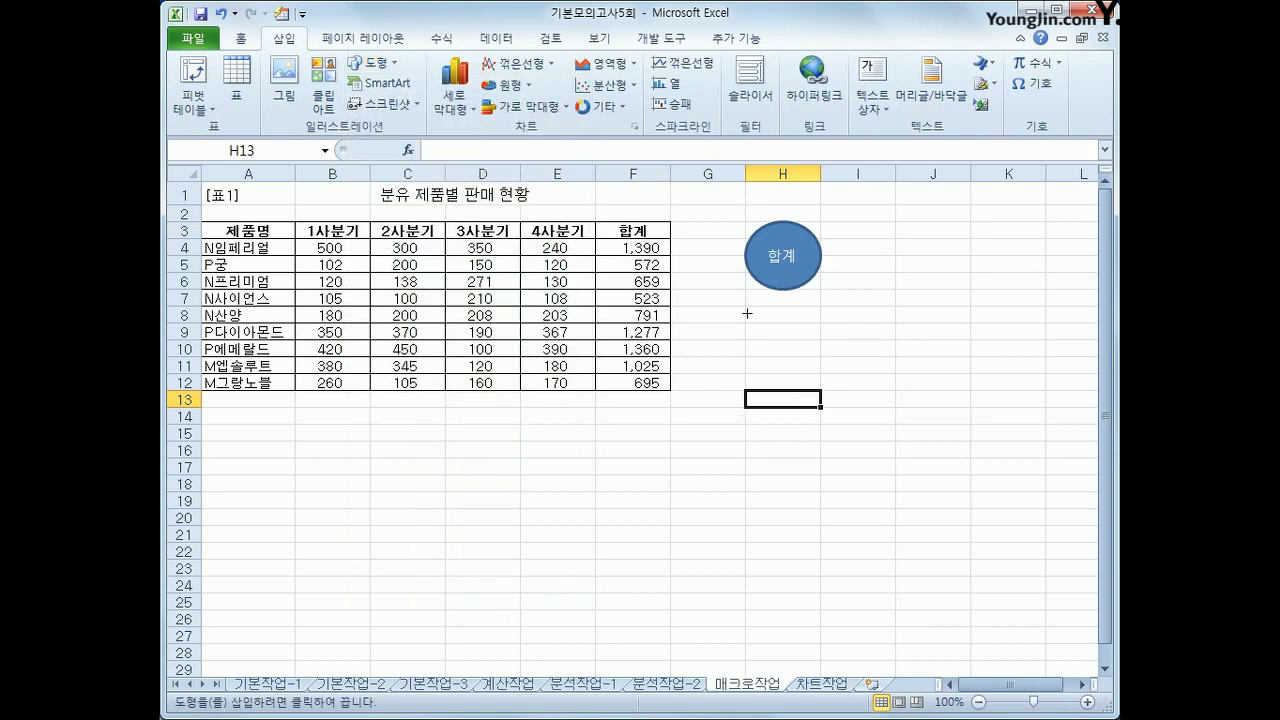
pyautogui.moveTo(745, 308); pyautogui.dragTo(790, 370)
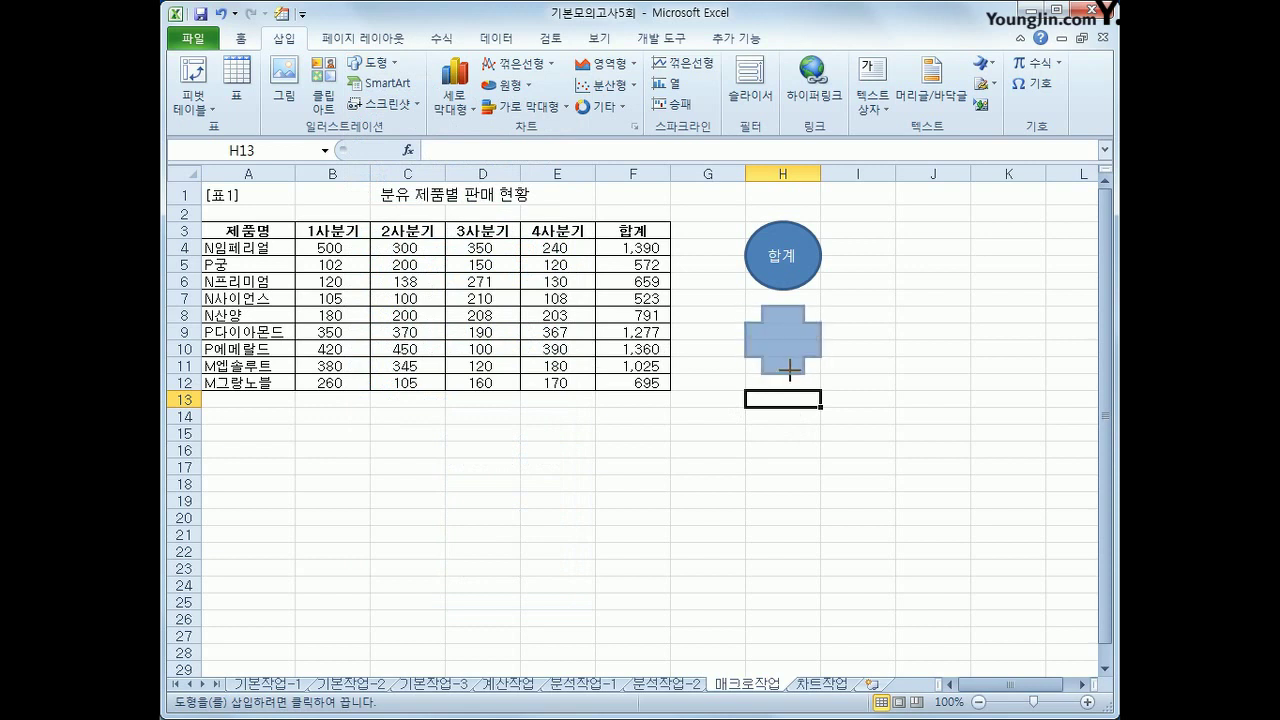
pyautogui.moveTo(790, 370); pyautogui.dragTo(791, 357)
pyautogui.moveTo(848, 320); pyautogui.dragTo(846, 351)
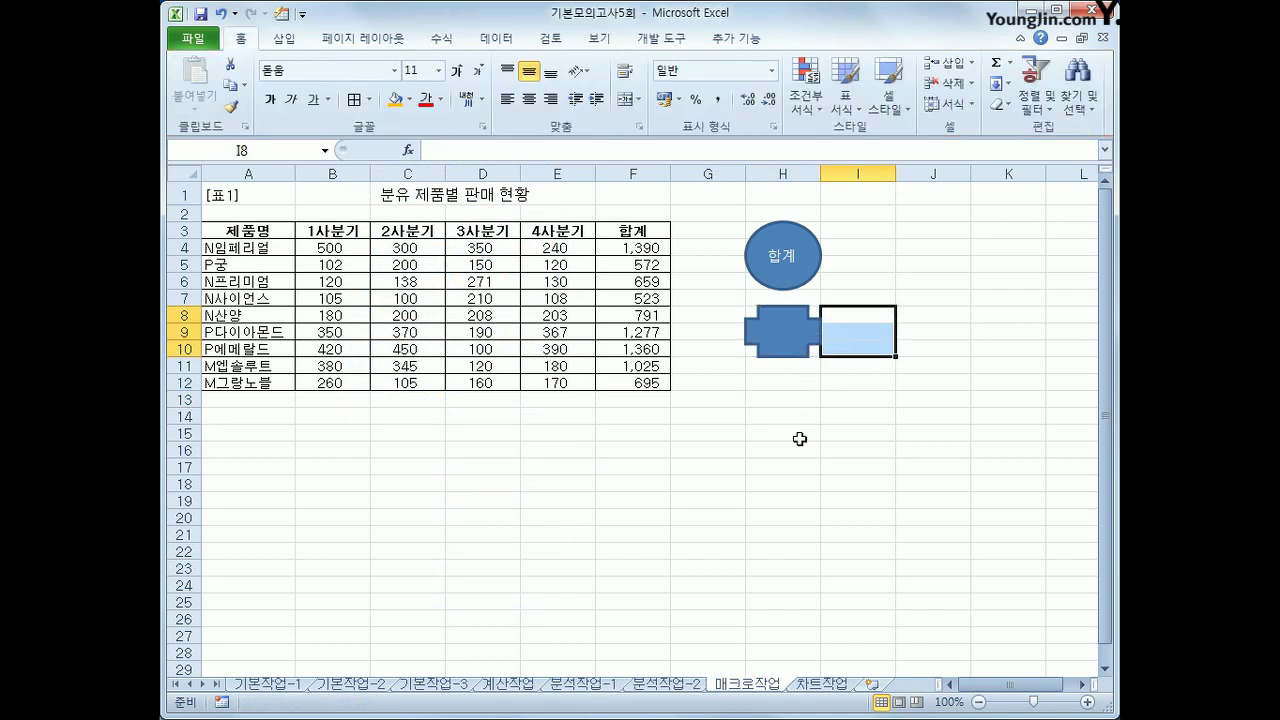
# - Label the cross shape over H8:H10 with the text 서식 and assign the 서식지정 macro to it
pyautogui.click(783, 345)
pyautogui.click(783, 345)
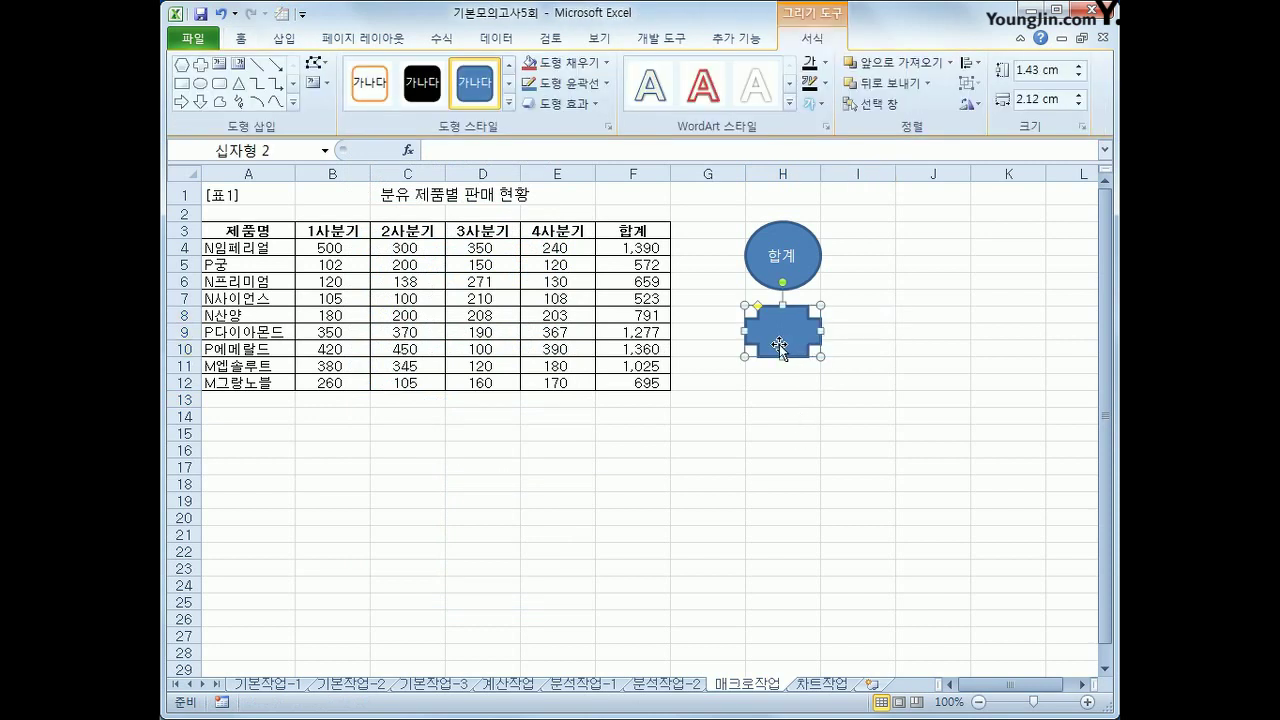
pyautogui.write('서식')
pyautogui.click(806, 321)
pyautogui.rightClick(806, 321)
pyautogui.click(674, 449)
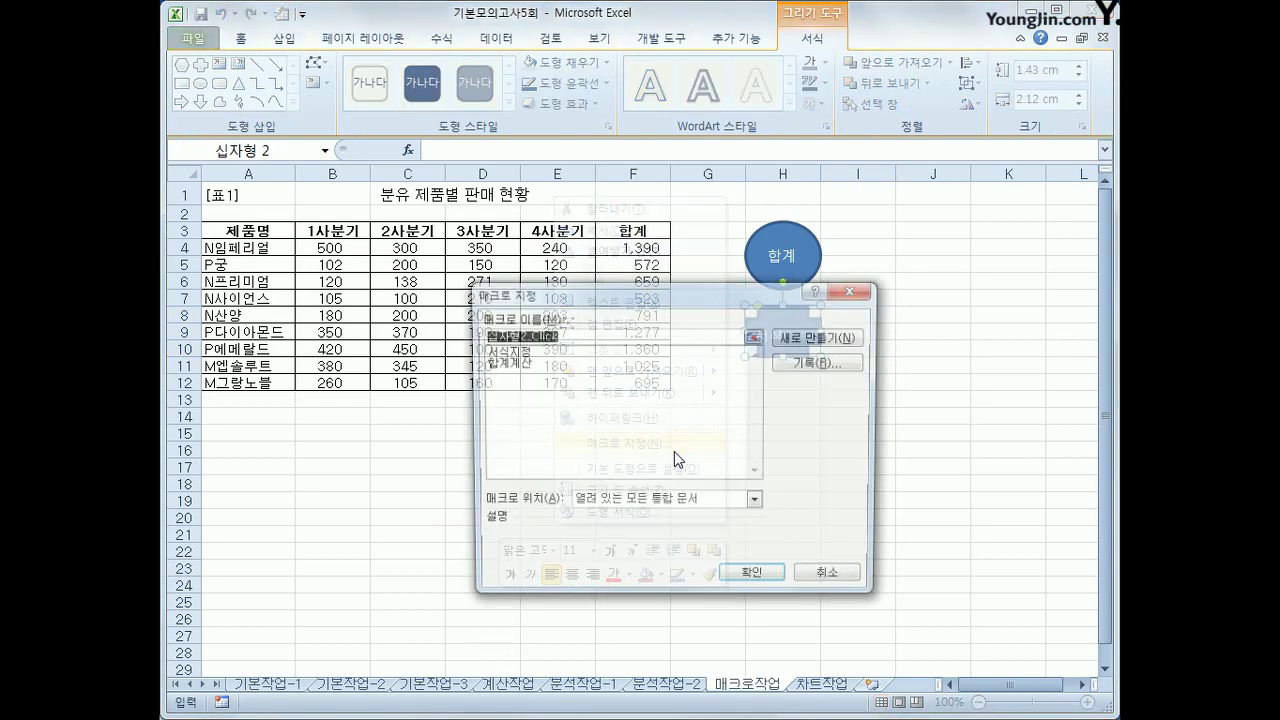
pyautogui.click(503, 352)
pyautogui.click(755, 579)
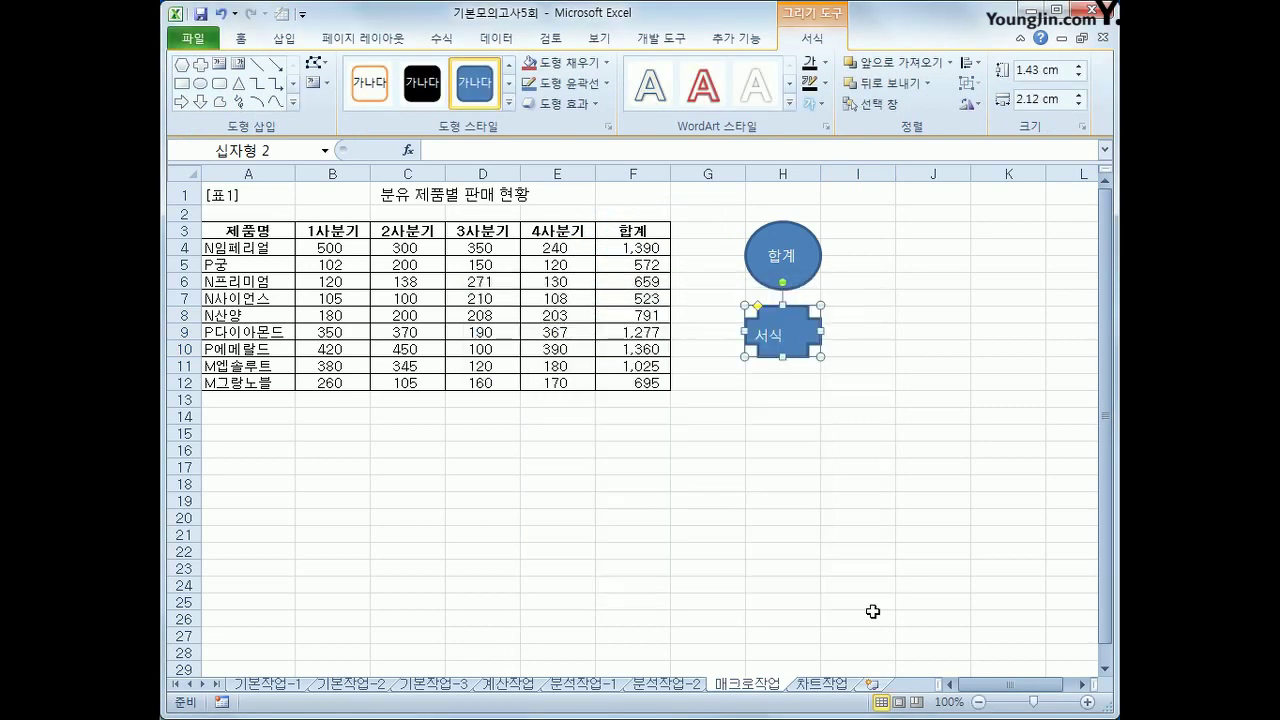
# - Center the cross shape's 서식 text both vertically and horizontally
pyautogui.click(242, 40)
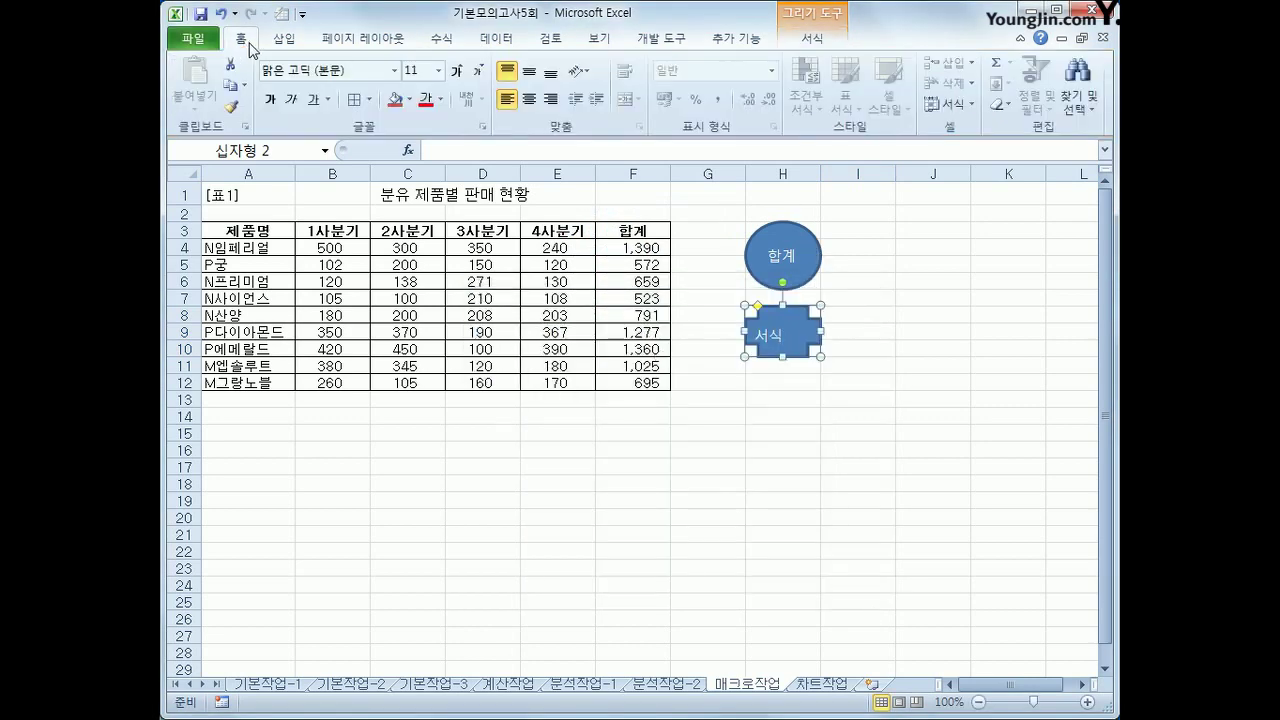
pyautogui.click(530, 71)
pyautogui.click(528, 99)
pyautogui.click(902, 432)
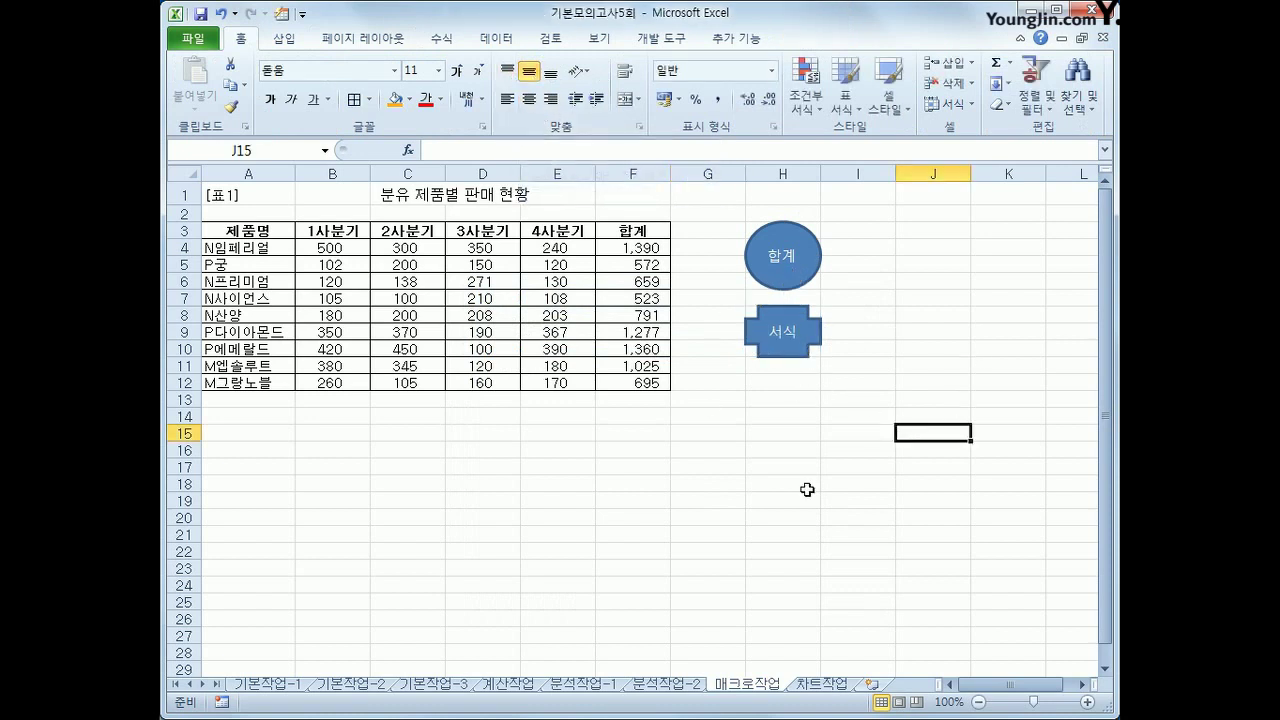
# - Test the 서식지정 macro by running it from the 서식 cross shape
pyautogui.click(884, 485)
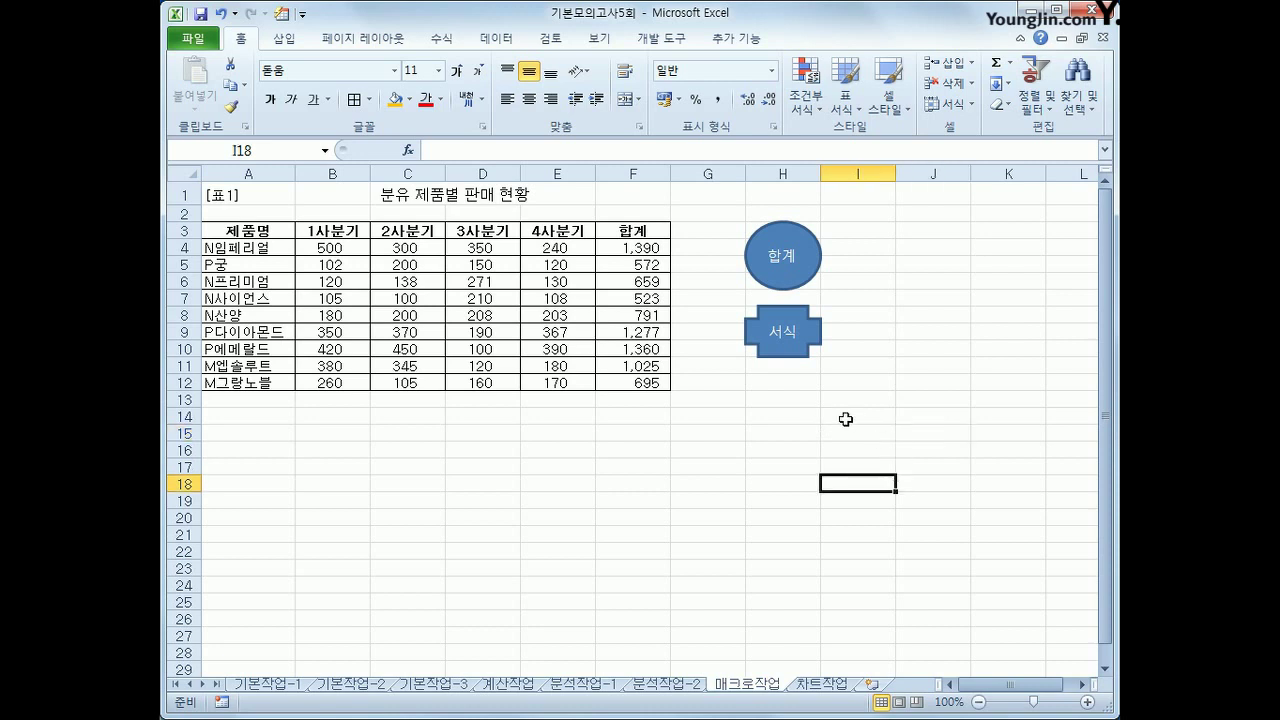
pyautogui.click(797, 348)
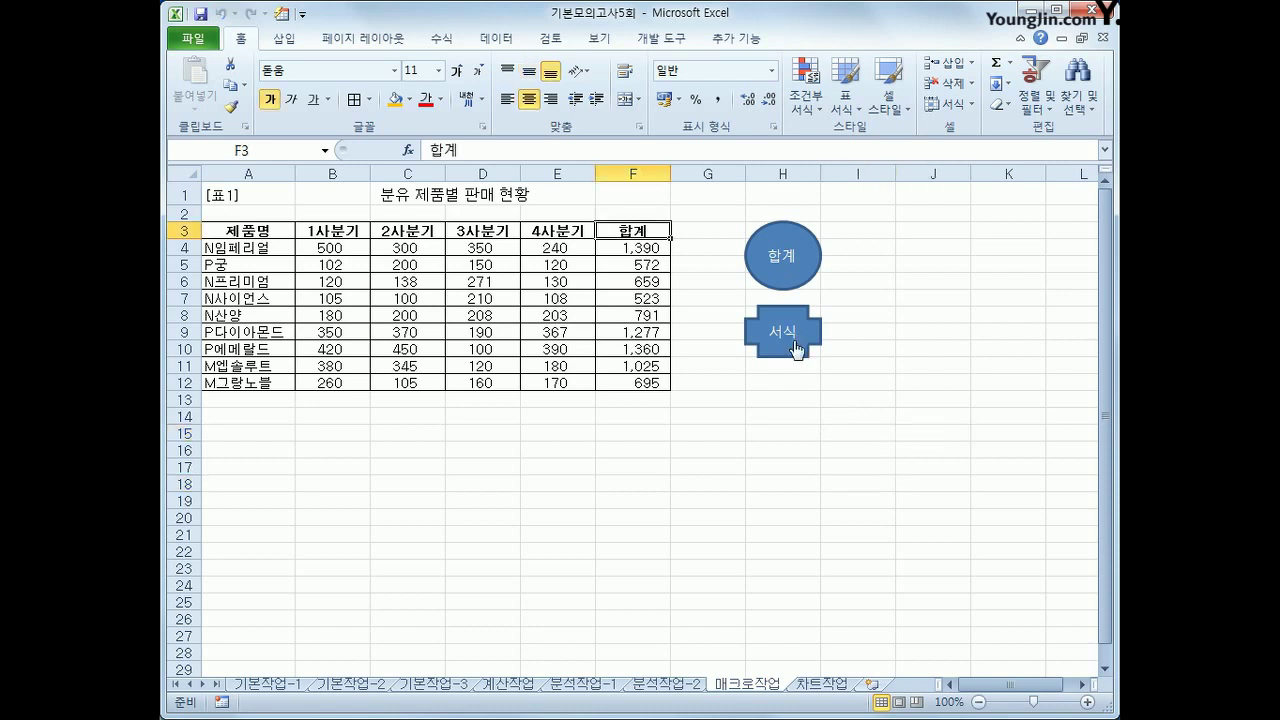
pyautogui.click(818, 486)
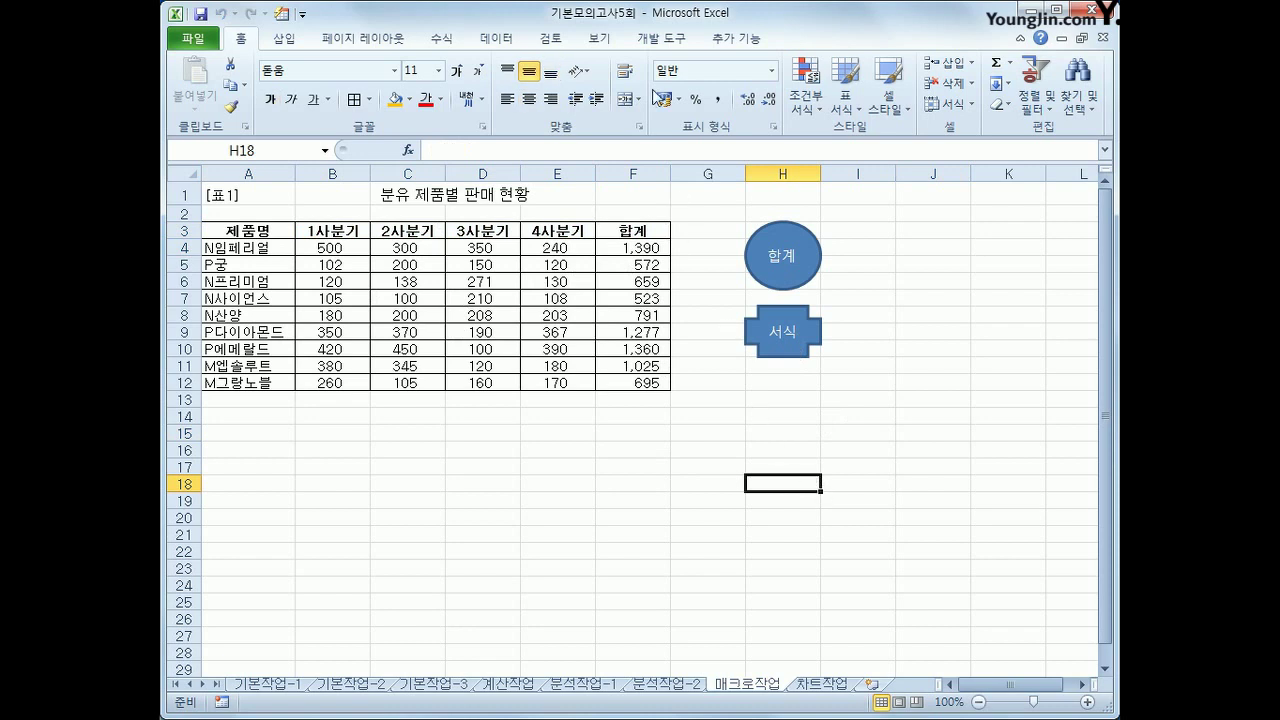
pyautogui.click(658, 42)
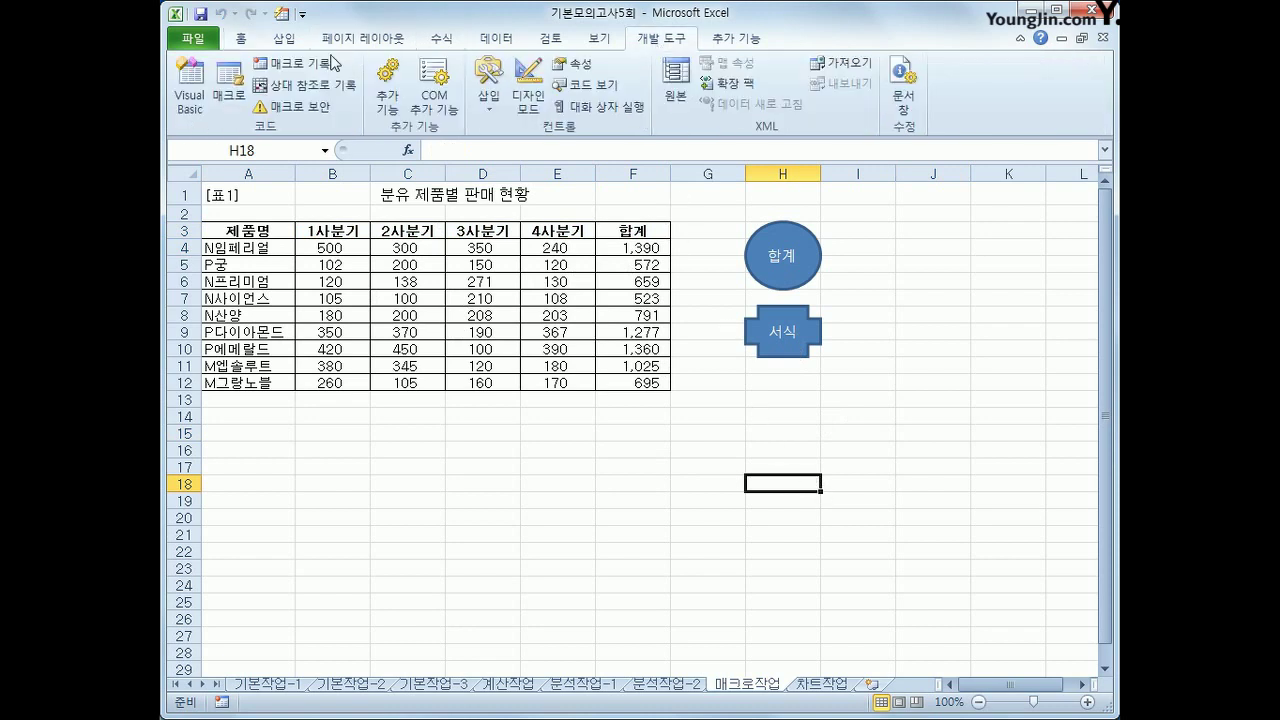
pyautogui.click(290, 63)
pyautogui.click(794, 487)
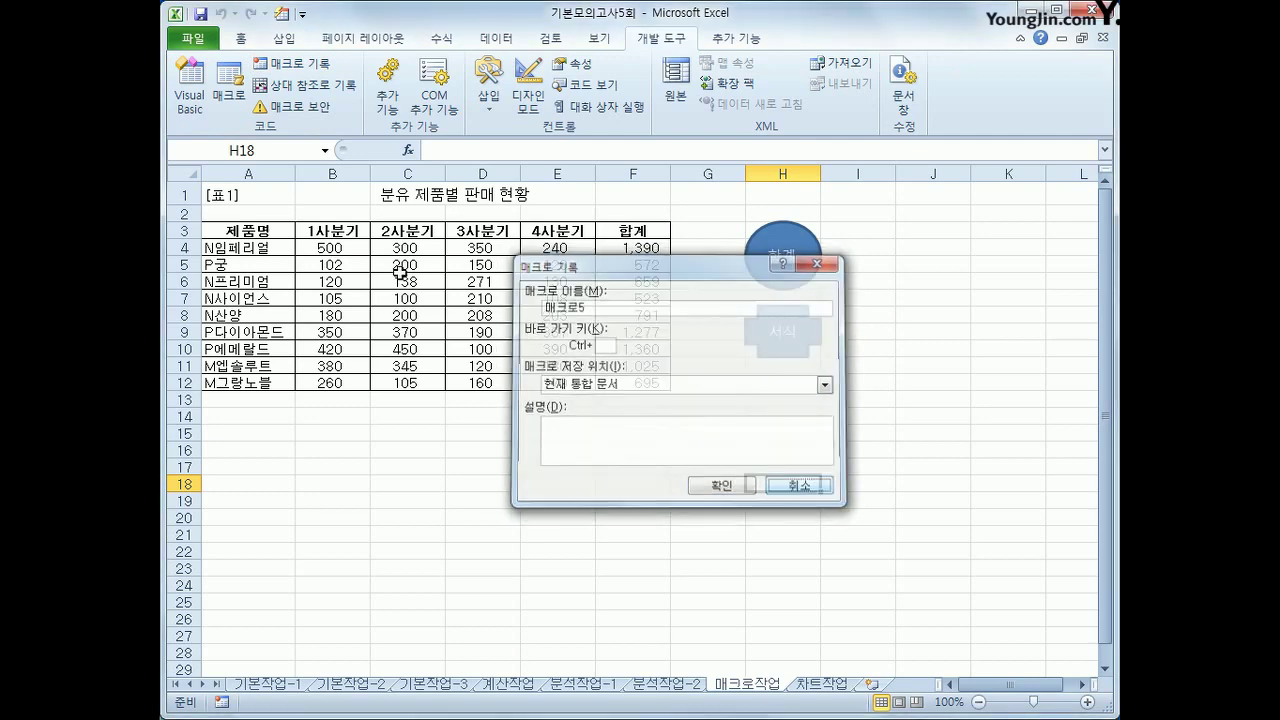
# - Open the 서식지정 macro for editing to review its code, and return to the worksheet
pyautogui.hotkey('alt', 'F8')
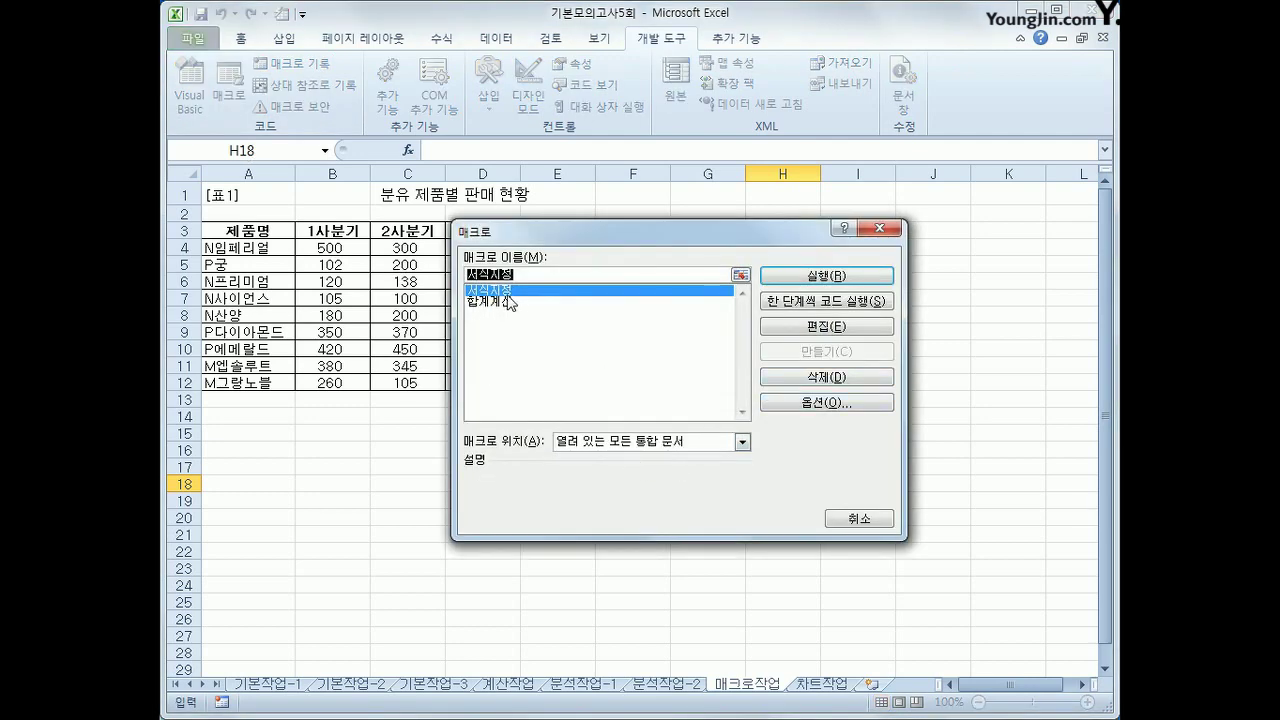
pyautogui.click(827, 326)
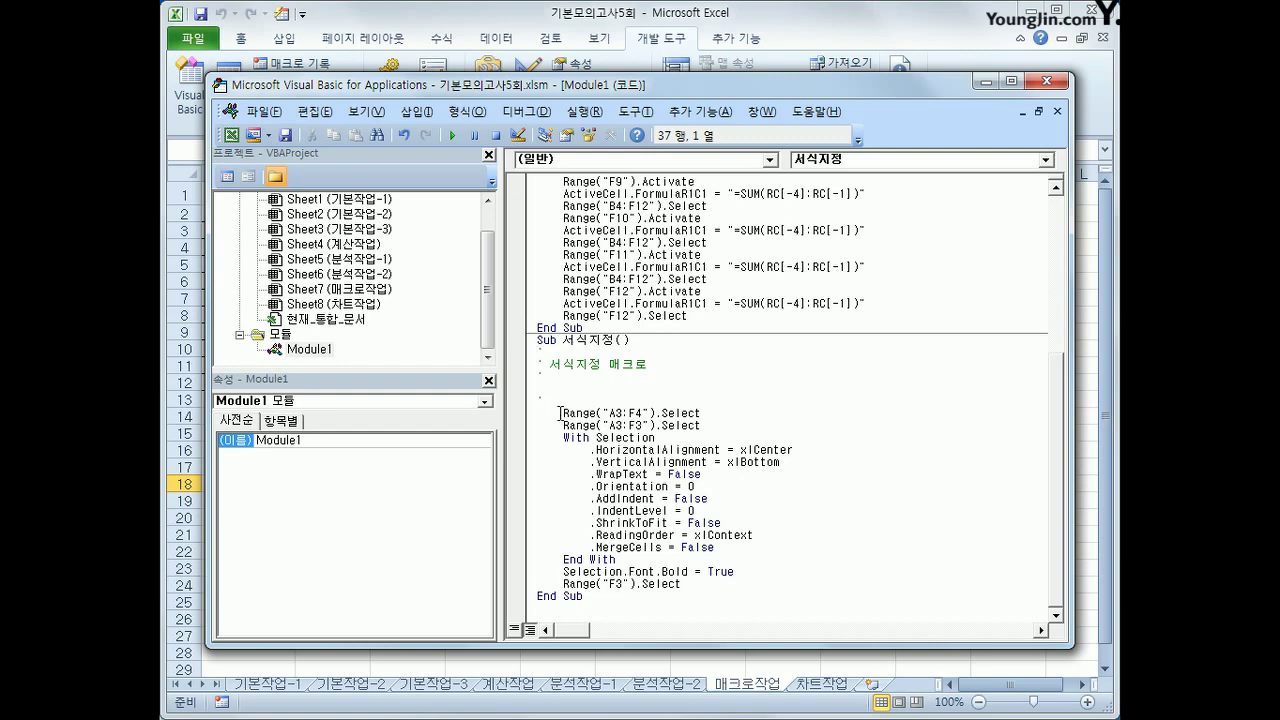
pyautogui.click(1048, 81)
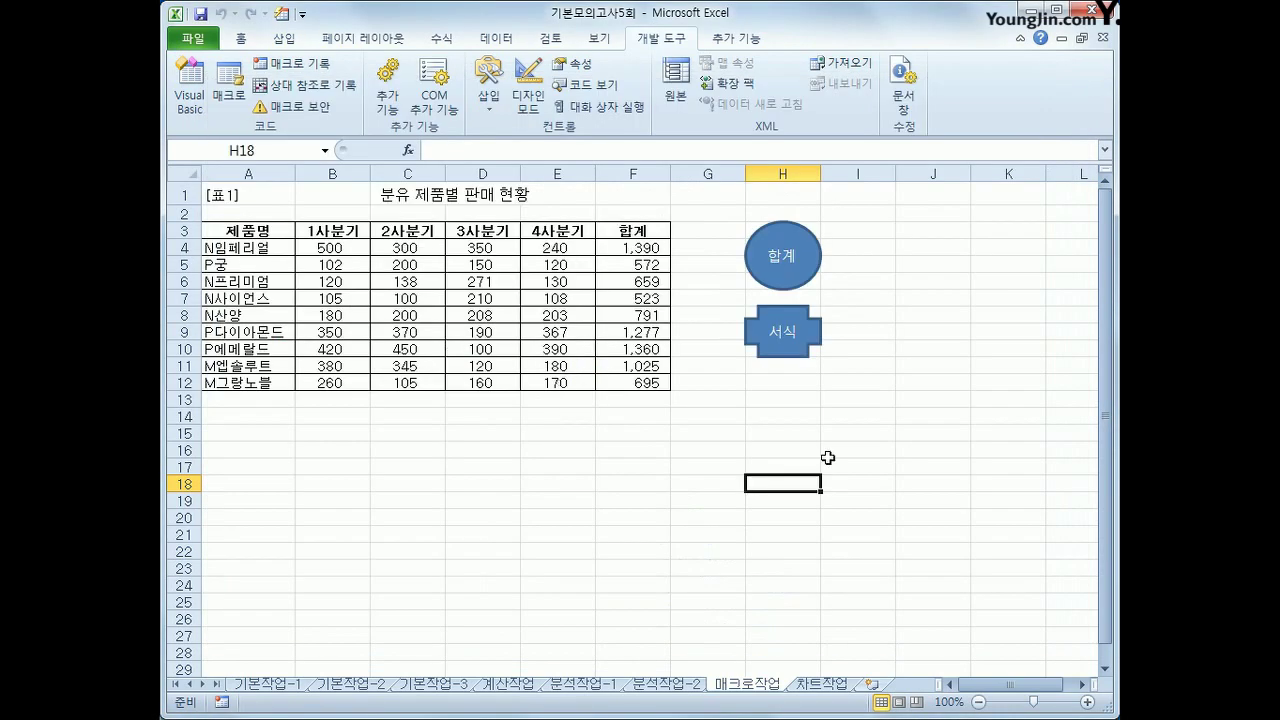
pyautogui.click(828, 457)
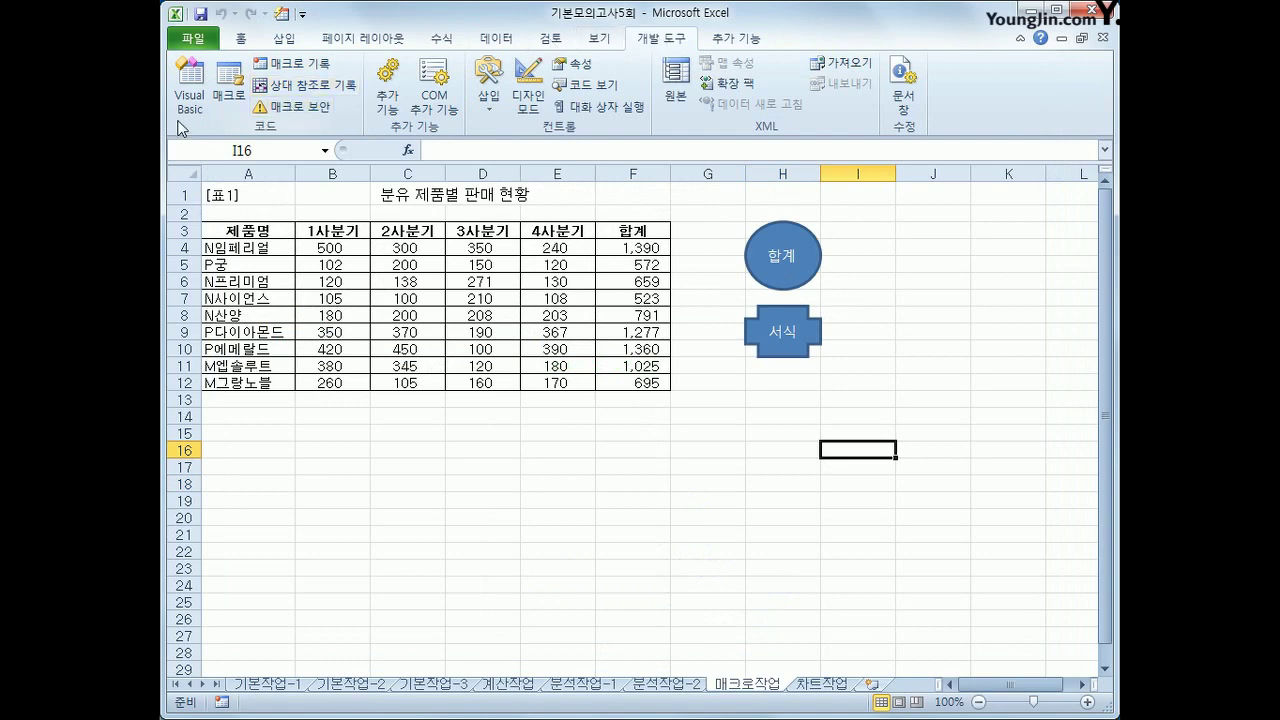
# - Delete the redundant line Range("A3:F4").Select from the 서식지정 macro's code and return to the worksheet
pyautogui.click(228, 95)
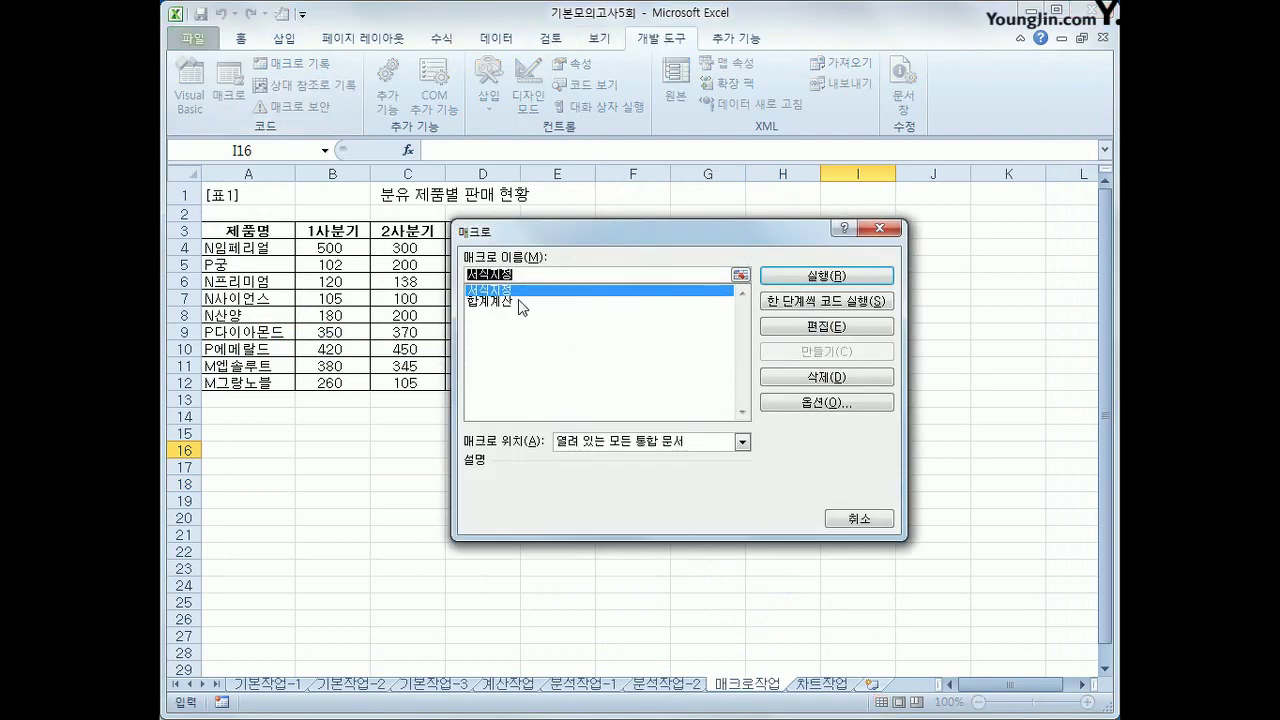
pyautogui.click(520, 292)
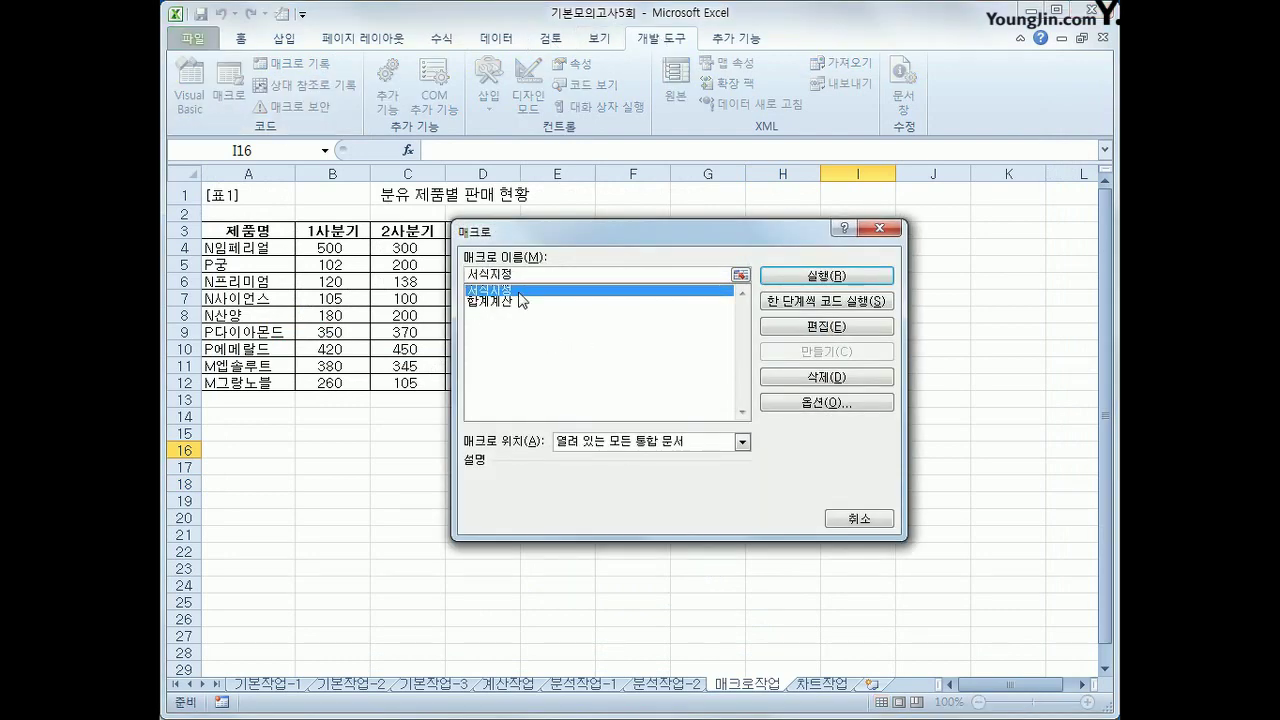
pyautogui.click(803, 330)
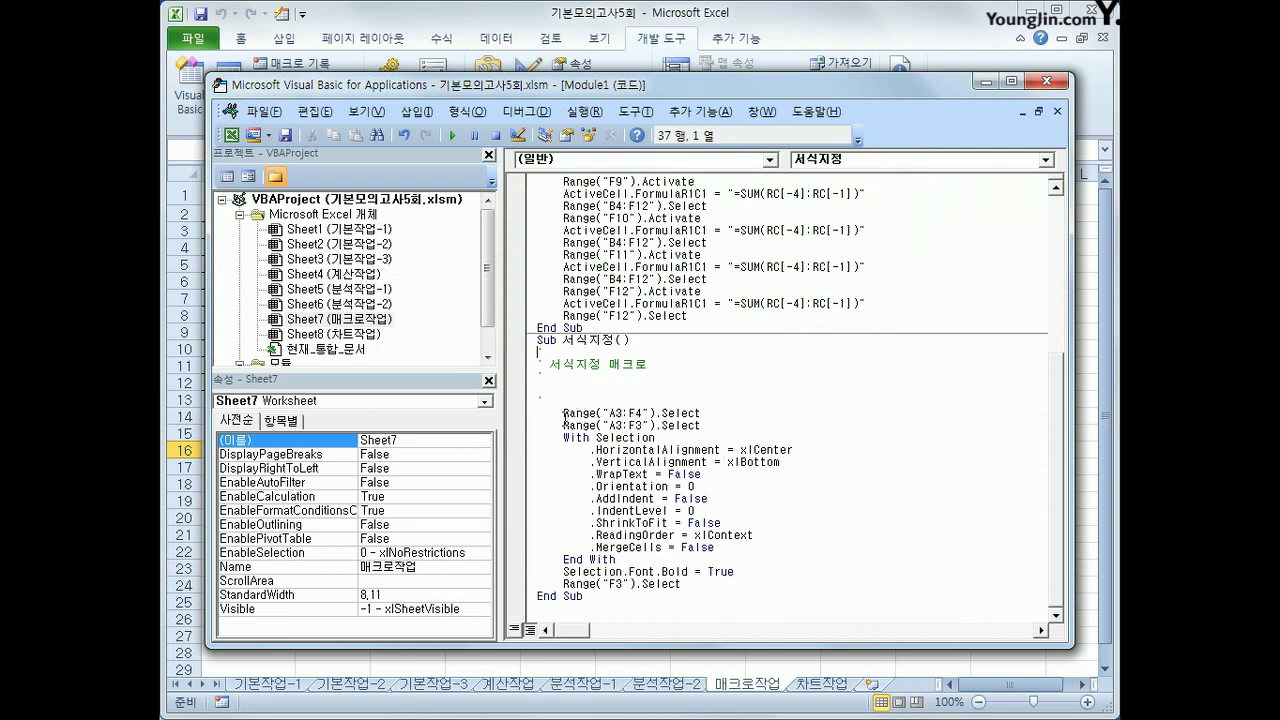
pyautogui.moveTo(563, 425); pyautogui.dragTo(705, 425)
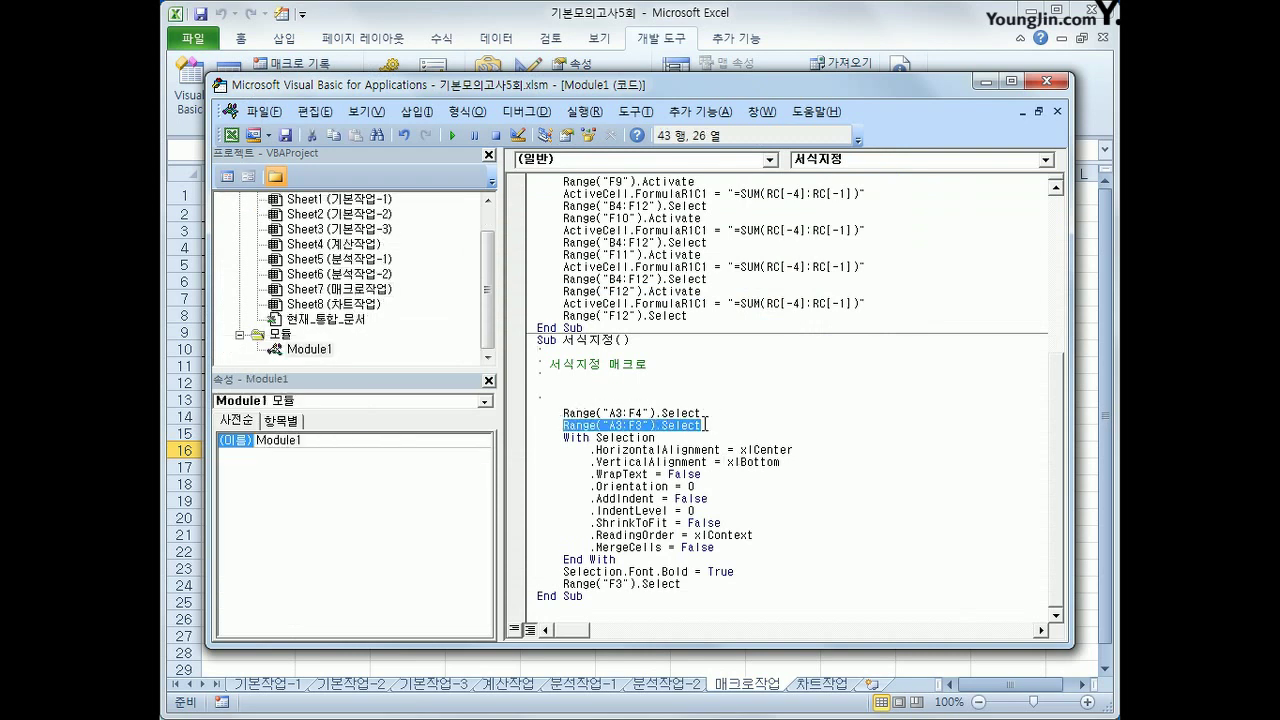
pyautogui.moveTo(550, 412); pyautogui.dragTo(704, 411)
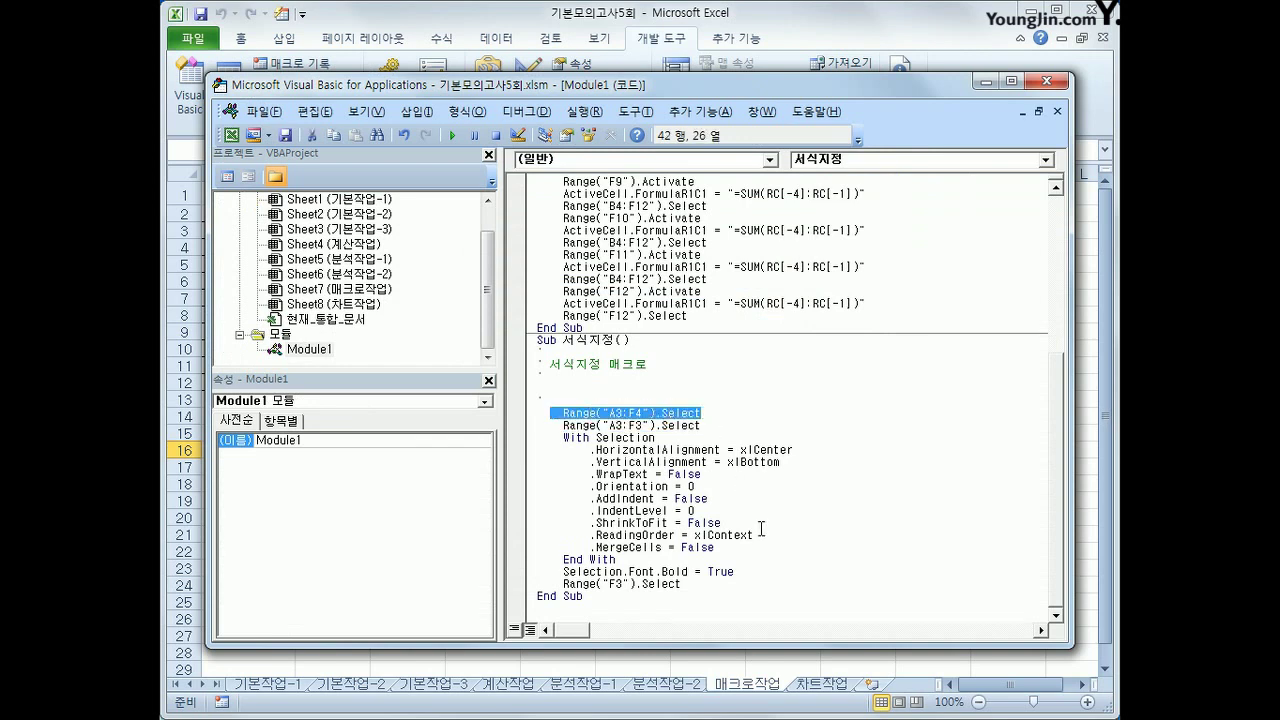
pyautogui.press('Delete')
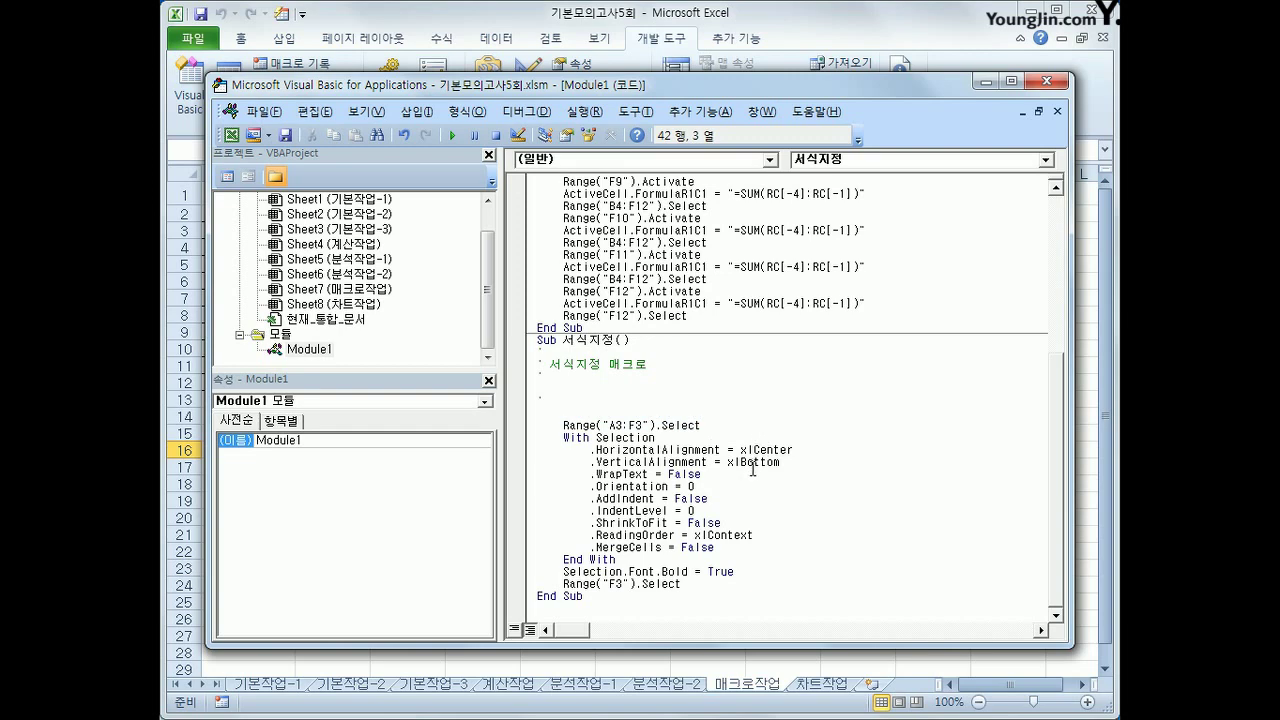
pyautogui.click(1047, 82)
# - Remove bold and left-align the headers in A3:F3, and test the edited 서식지정 macro by running it from the 서식 shape
pyautogui.click(878, 481)
pyautogui.moveTo(255, 231); pyautogui.dragTo(610, 232)
pyautogui.click(240, 38)
pyautogui.click(270, 99)
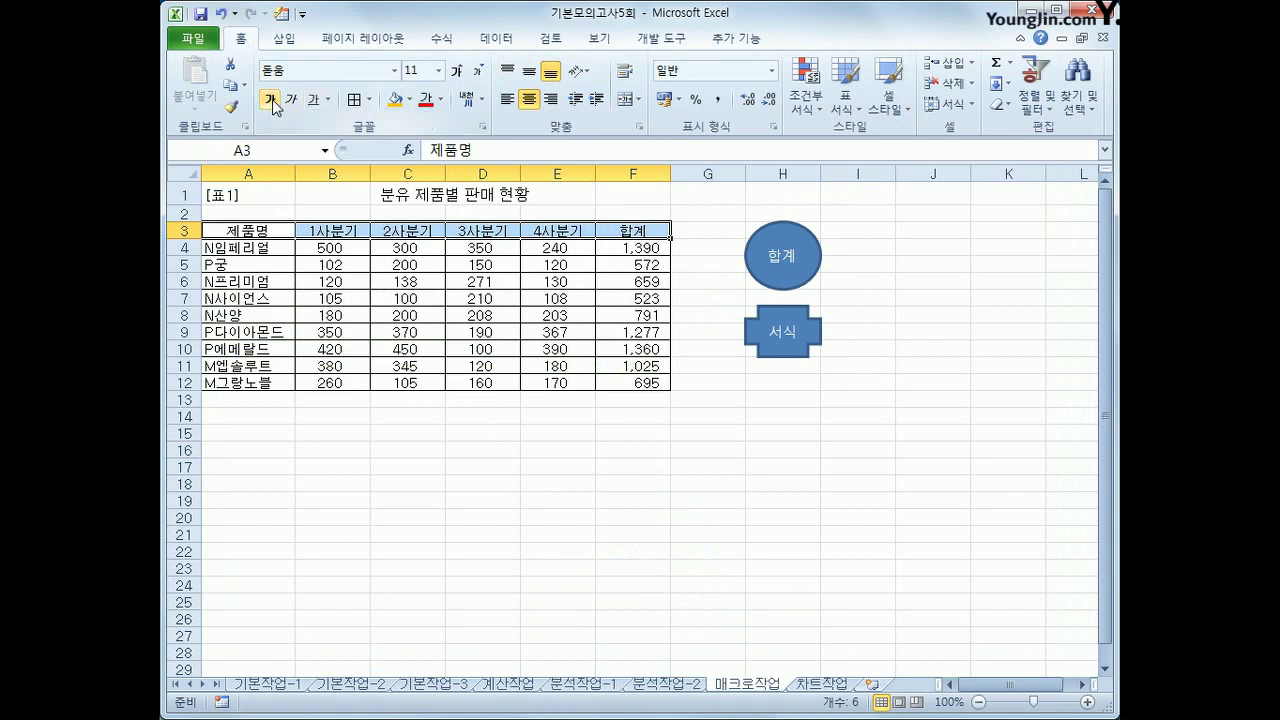
pyautogui.click(509, 100)
pyautogui.click(717, 446)
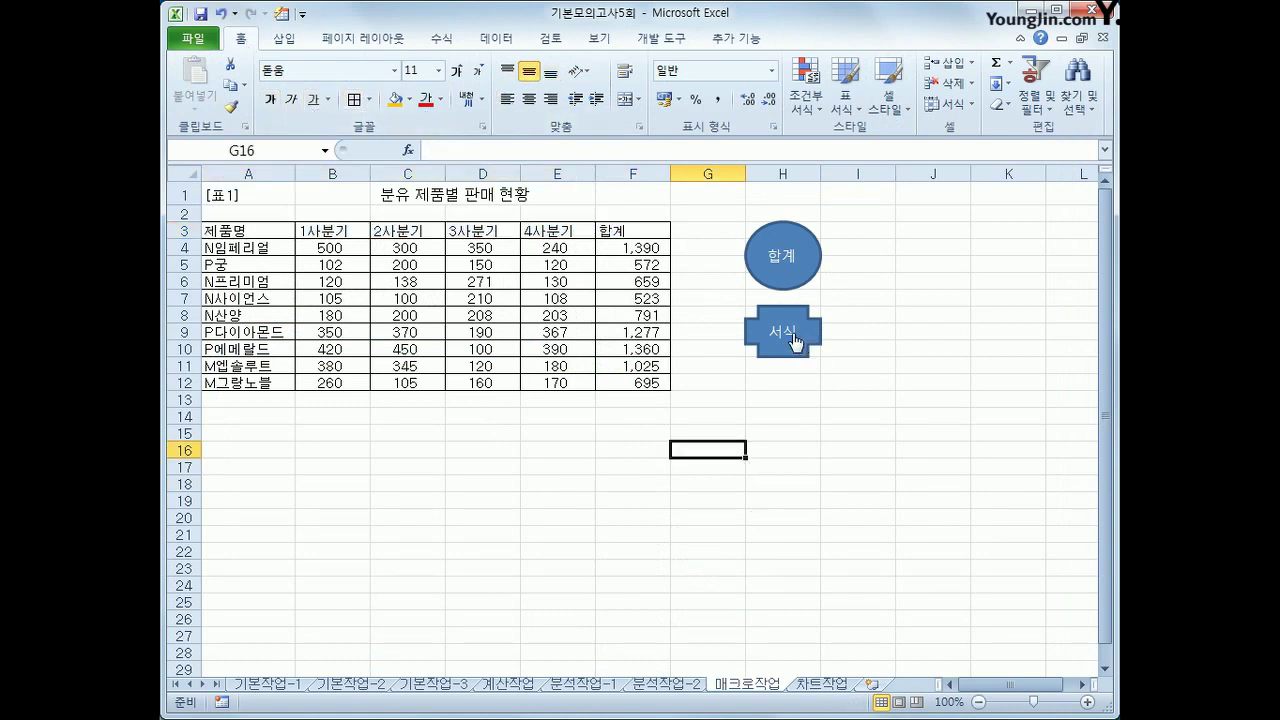
pyautogui.click(795, 340)
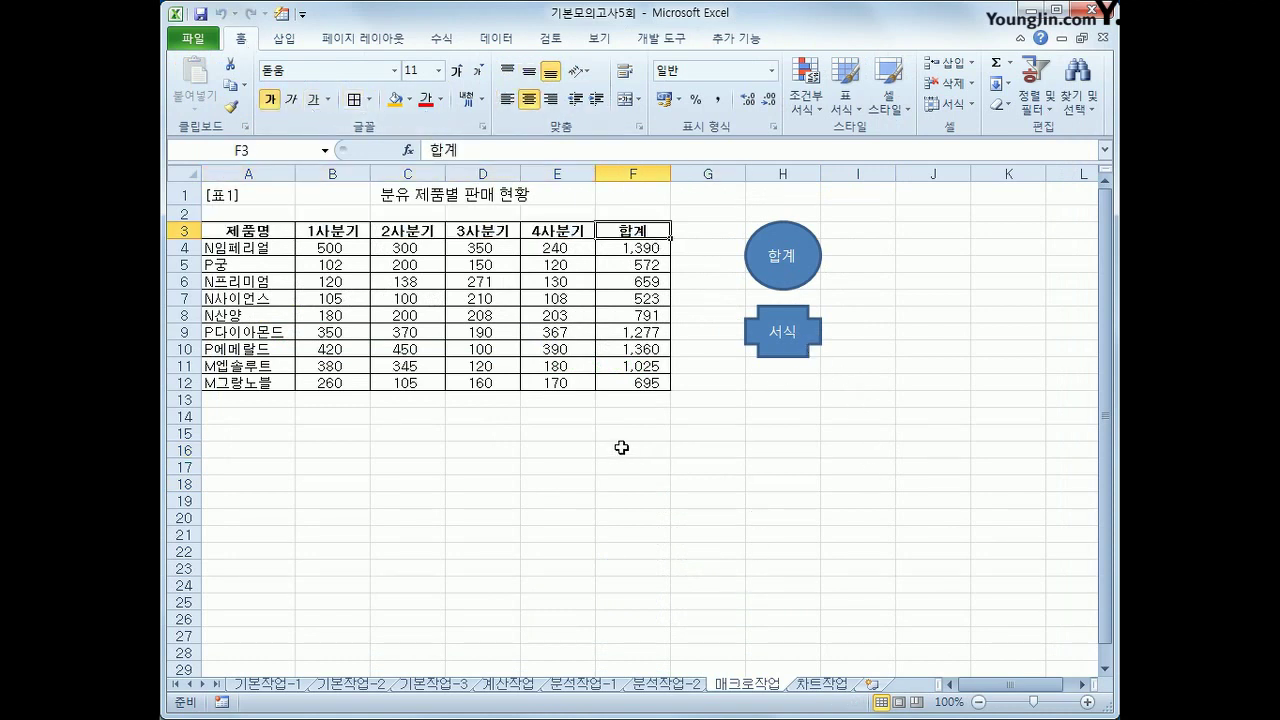
pyautogui.click(850, 447)
# - Look over the options for the 서식지정 macro in the macro list and close it without changes
pyautogui.click(660, 38)
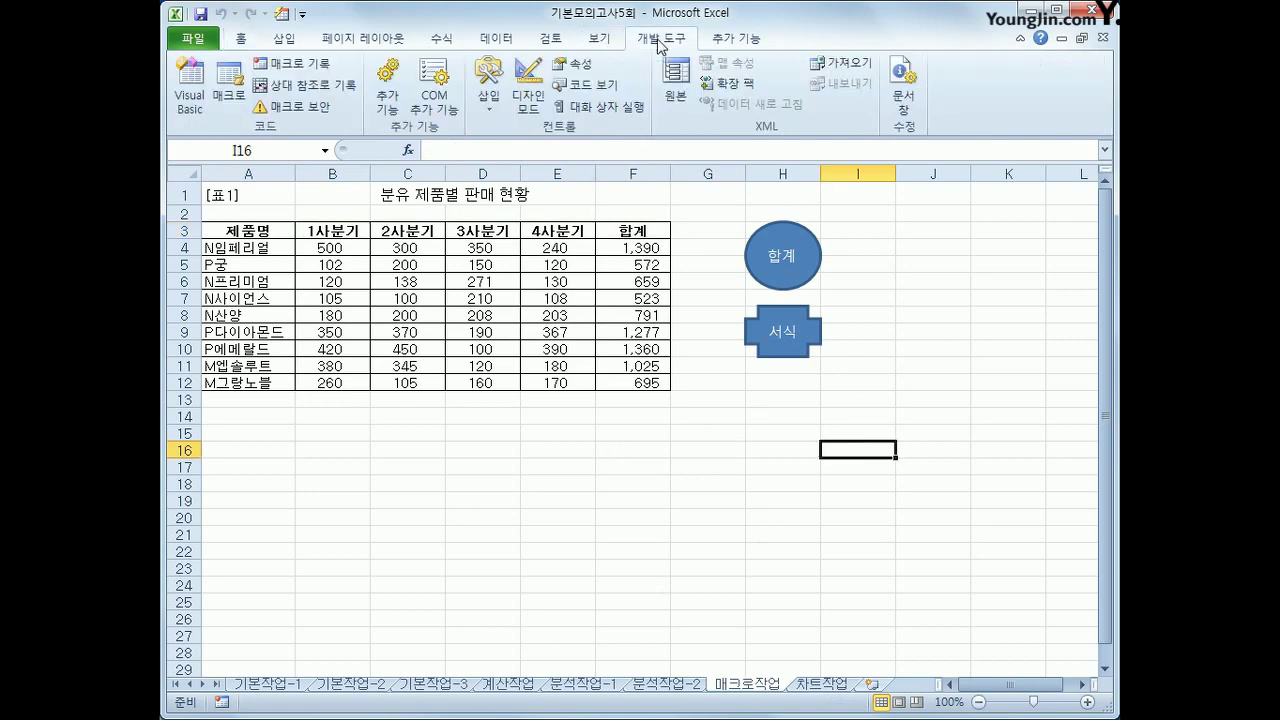
pyautogui.click(229, 95)
pyautogui.moveTo(592, 250); pyautogui.dragTo(546, 240)
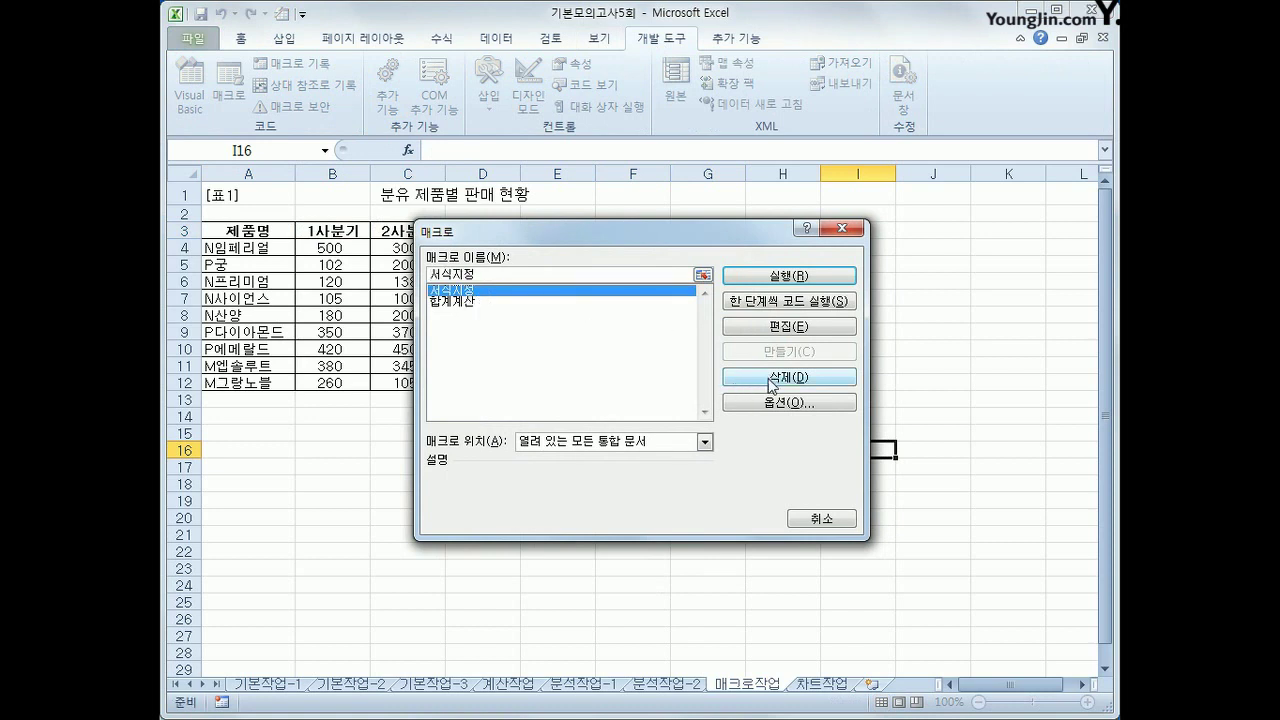
pyautogui.click(843, 228)
pyautogui.click(898, 388)
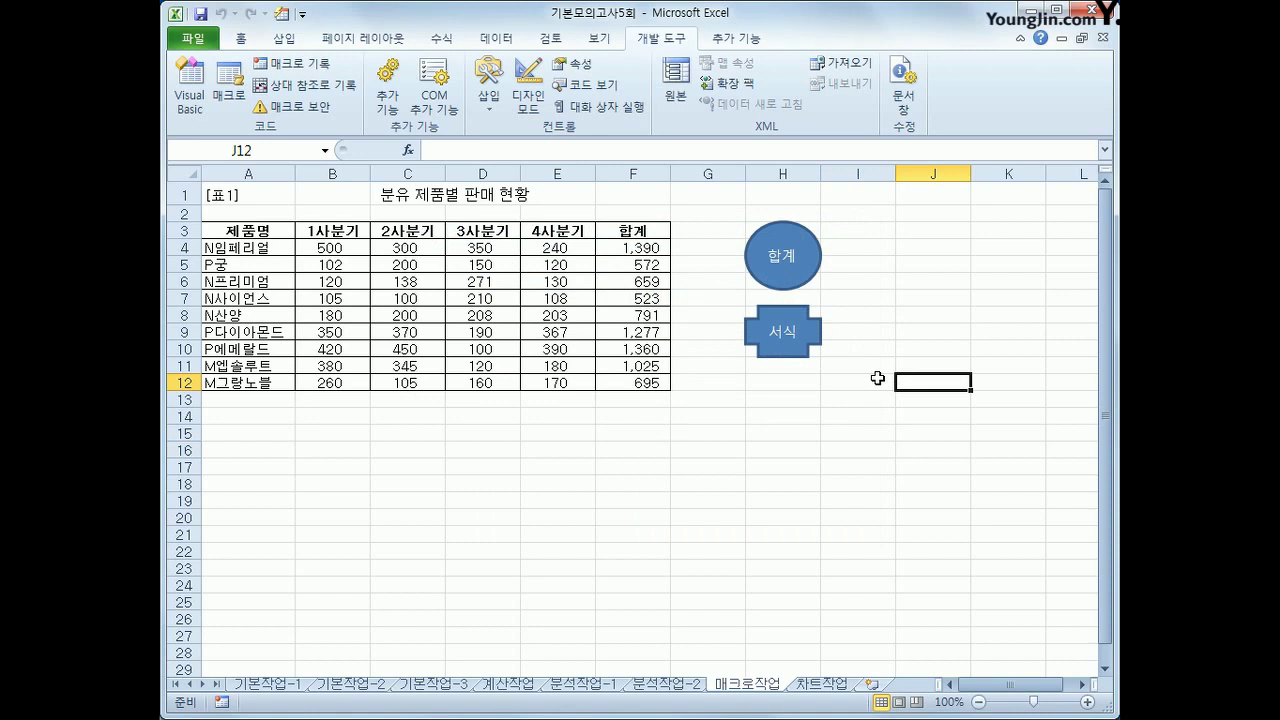
# - Run the 서식지정 macro once more from the 서식 shape and recheck the macro list
pyautogui.click(770, 352)
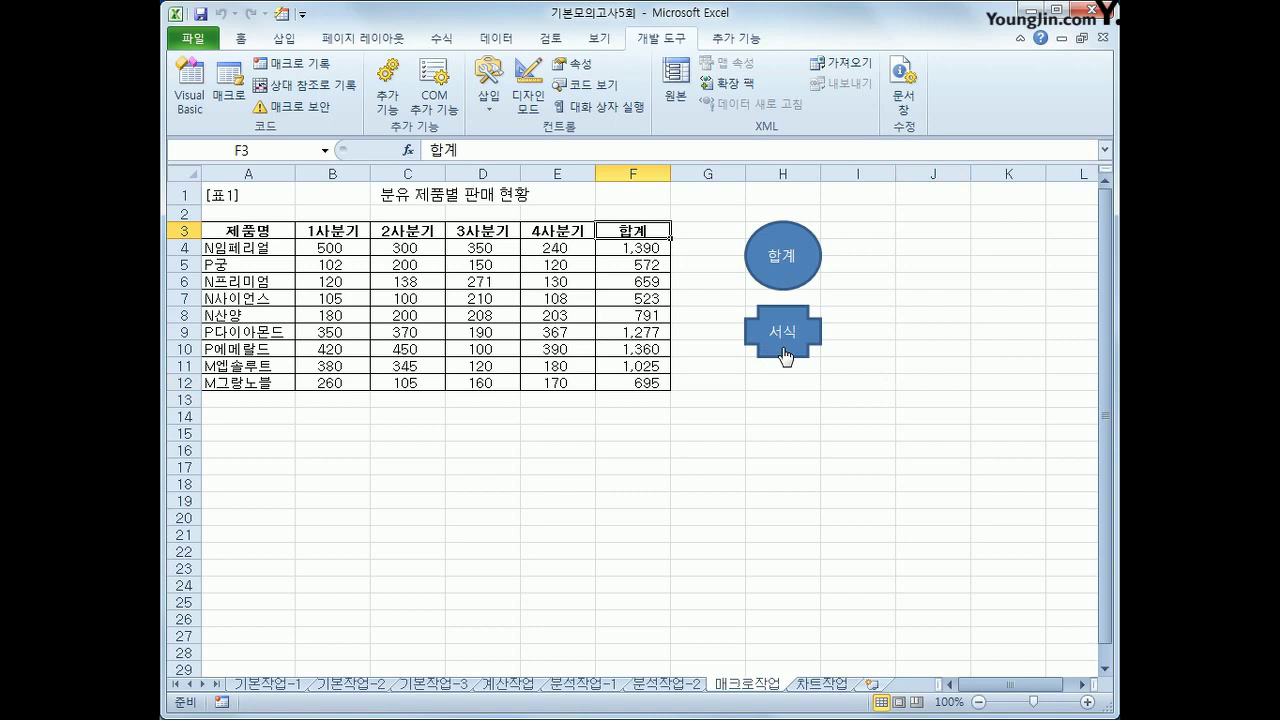
pyautogui.click(904, 398)
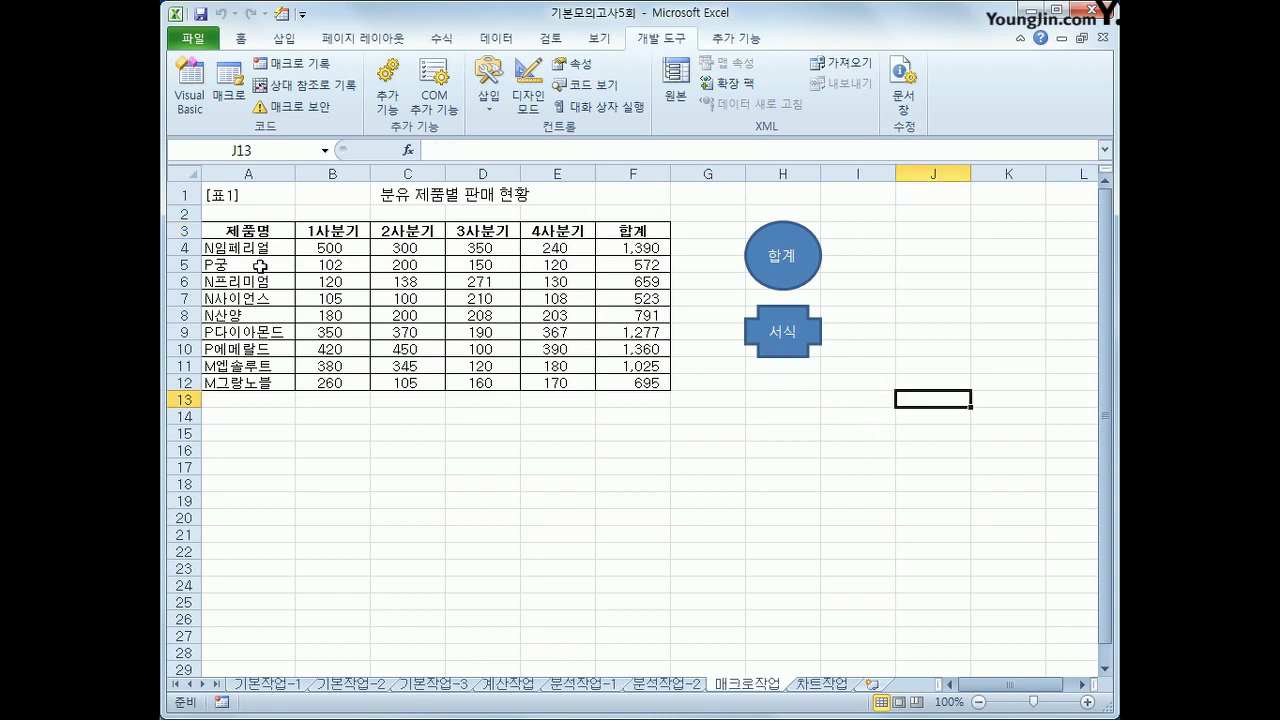
pyautogui.click(229, 92)
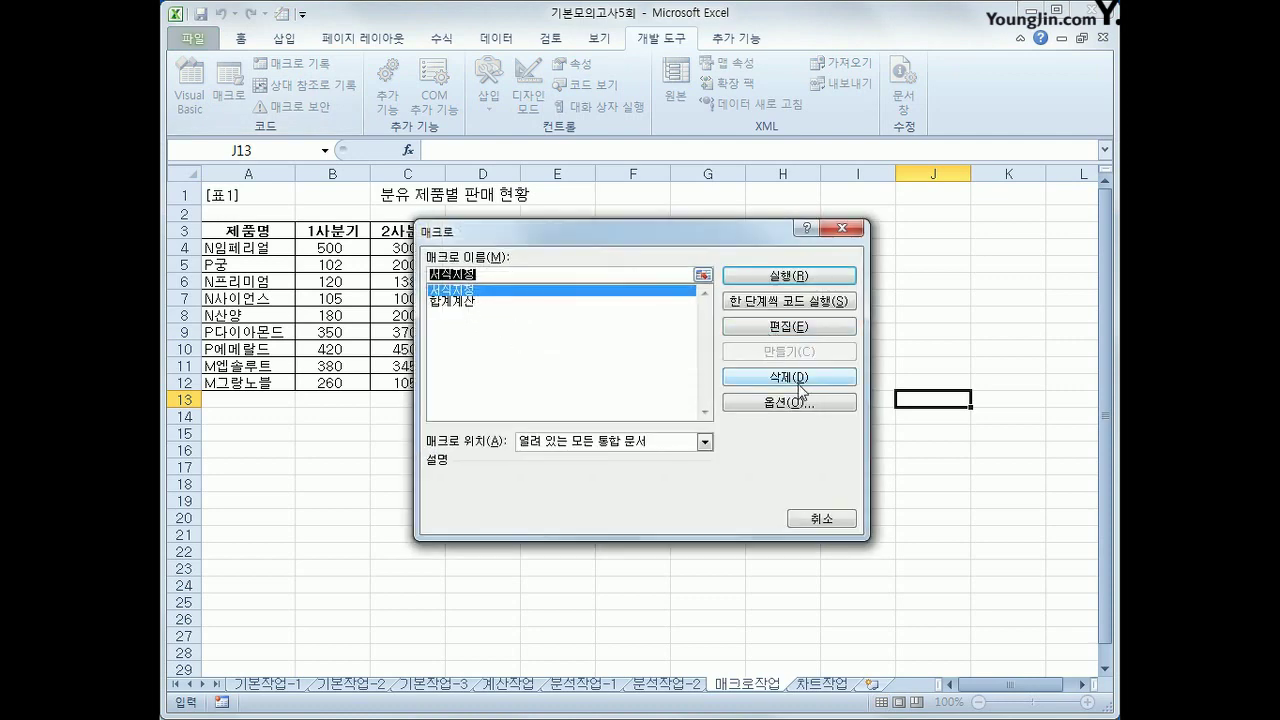
pyautogui.click(841, 236)
pyautogui.click(911, 450)
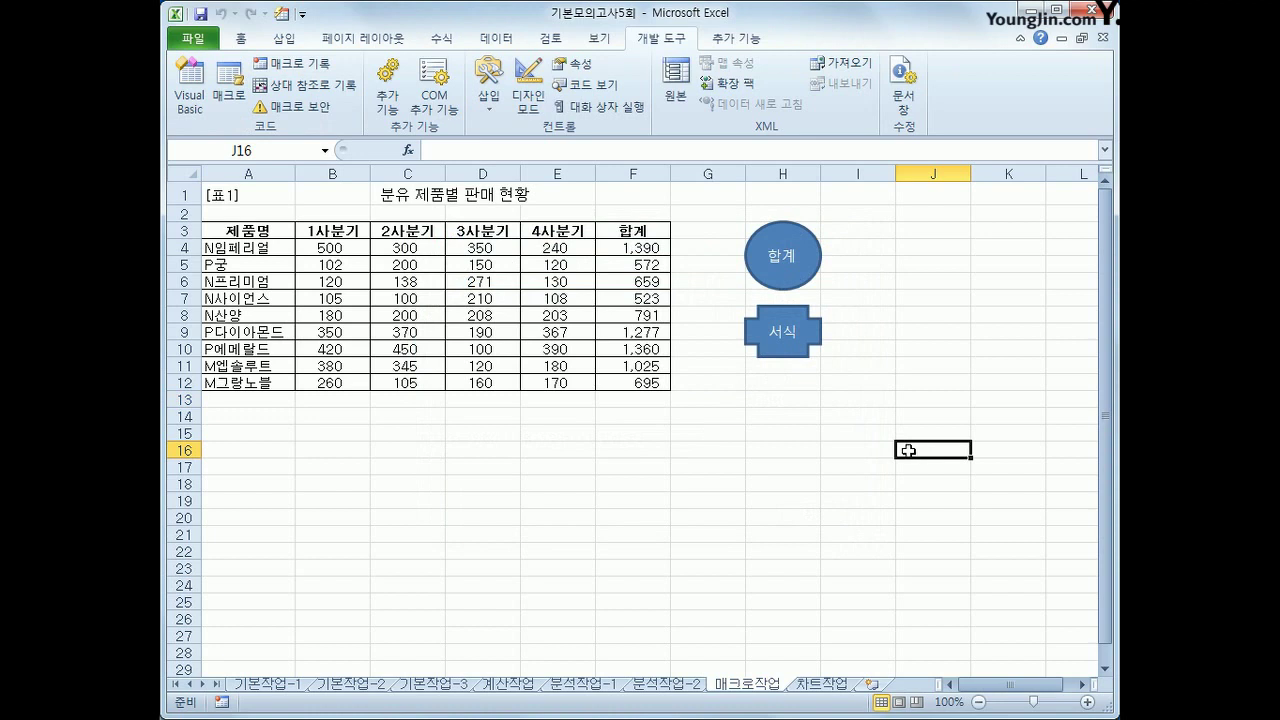
# - On the 차트작업 sheet, add the 1월-3월 data in B3:B10 to the chart by copying and pasting it
pyautogui.click(810, 685)
pyautogui.scroll(-2, 920, 440)
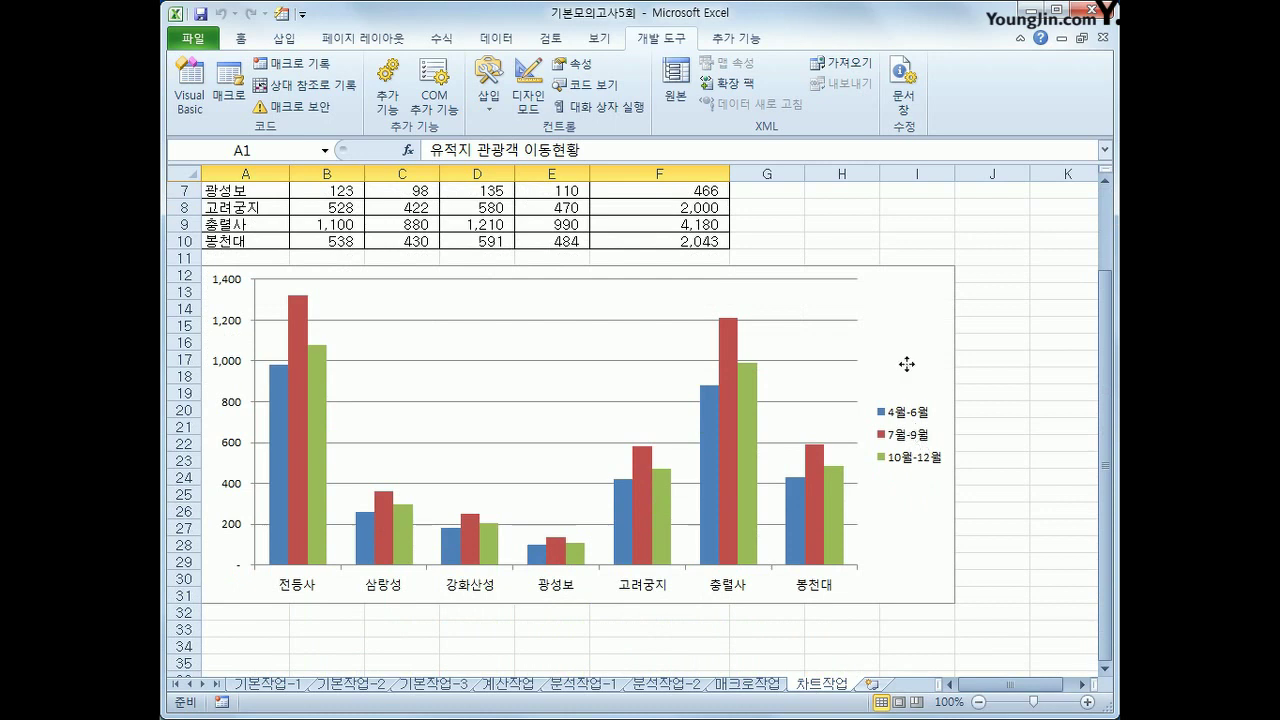
pyautogui.click(903, 363)
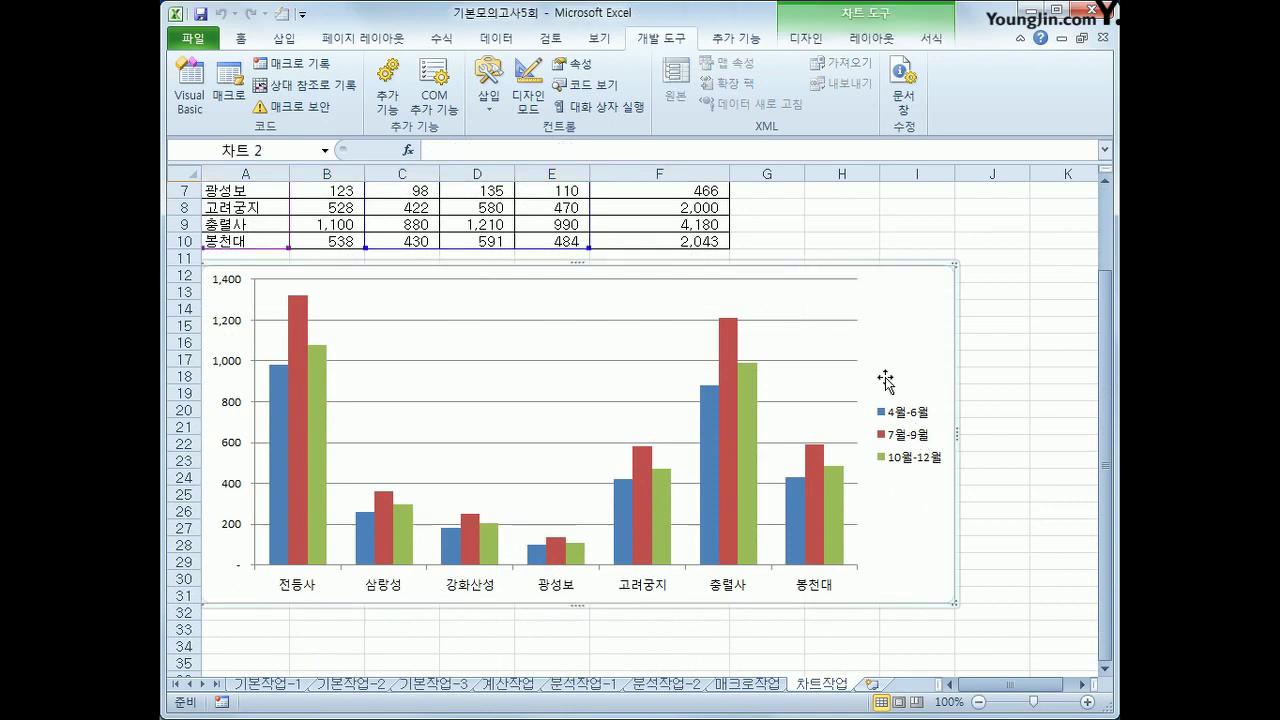
pyautogui.scroll(2, 885, 380)
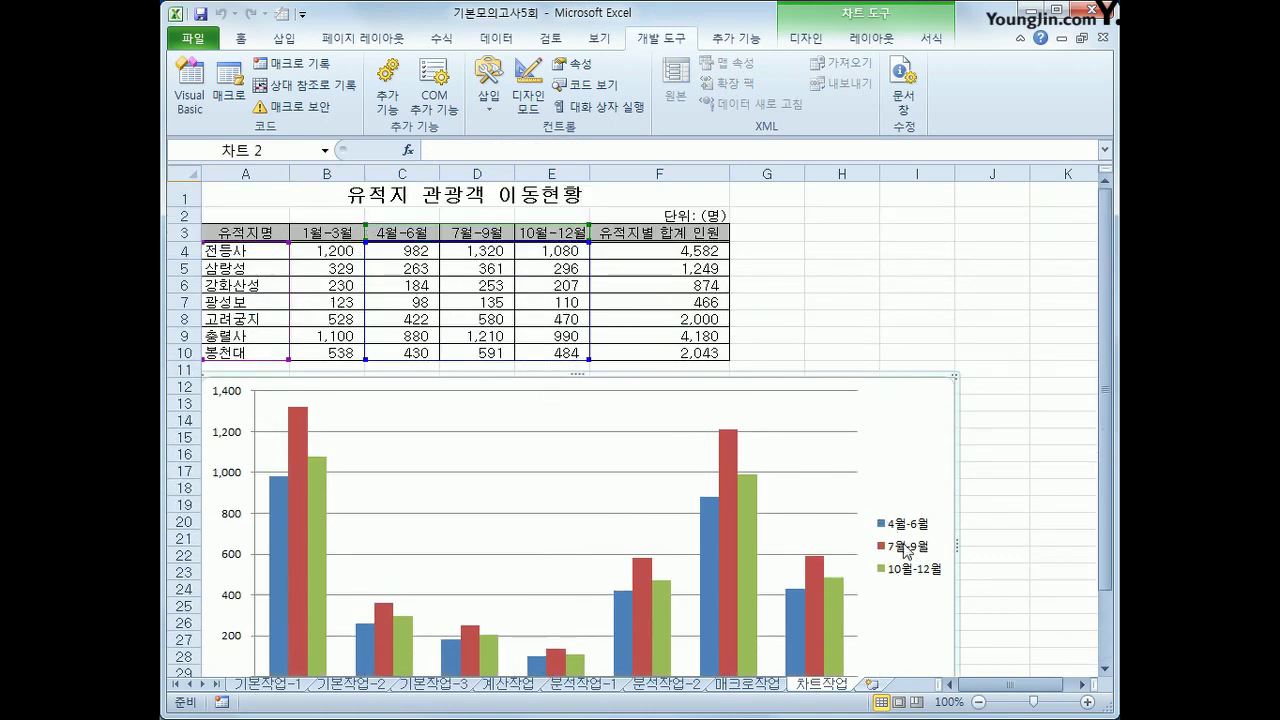
pyautogui.moveTo(322, 232); pyautogui.dragTo(331, 349)
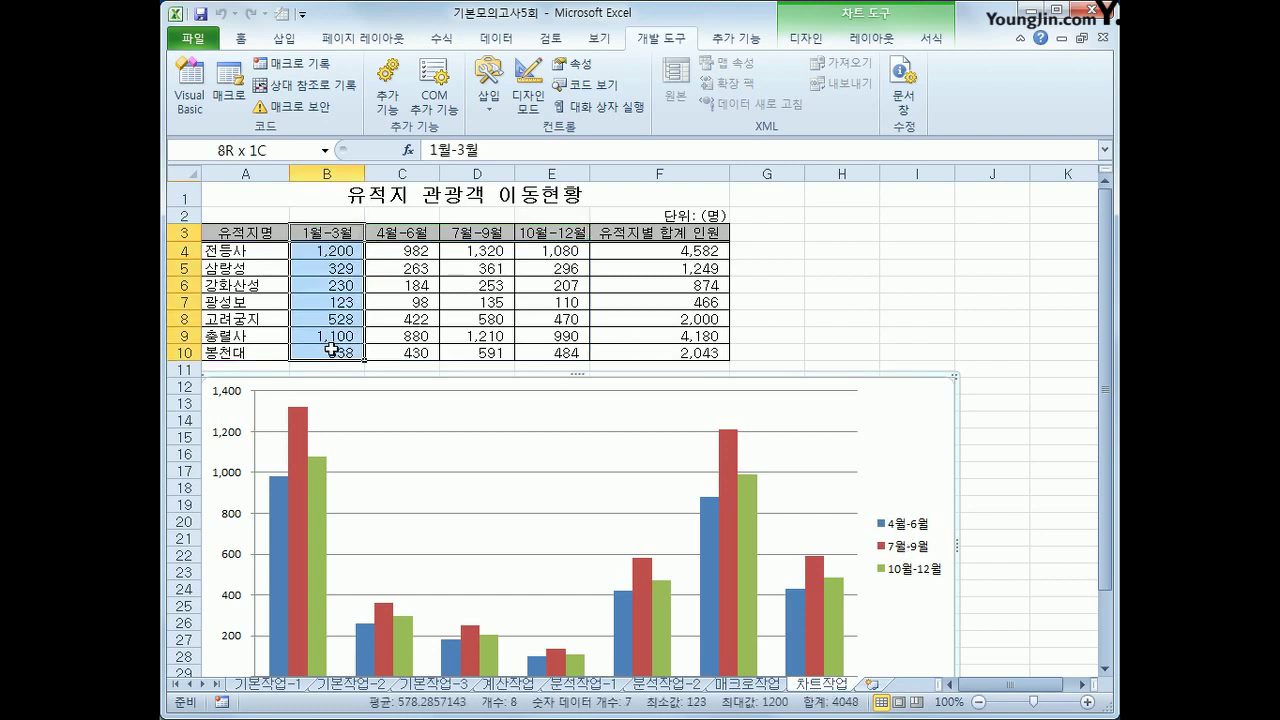
pyautogui.moveTo(331, 349); pyautogui.dragTo(331, 349)
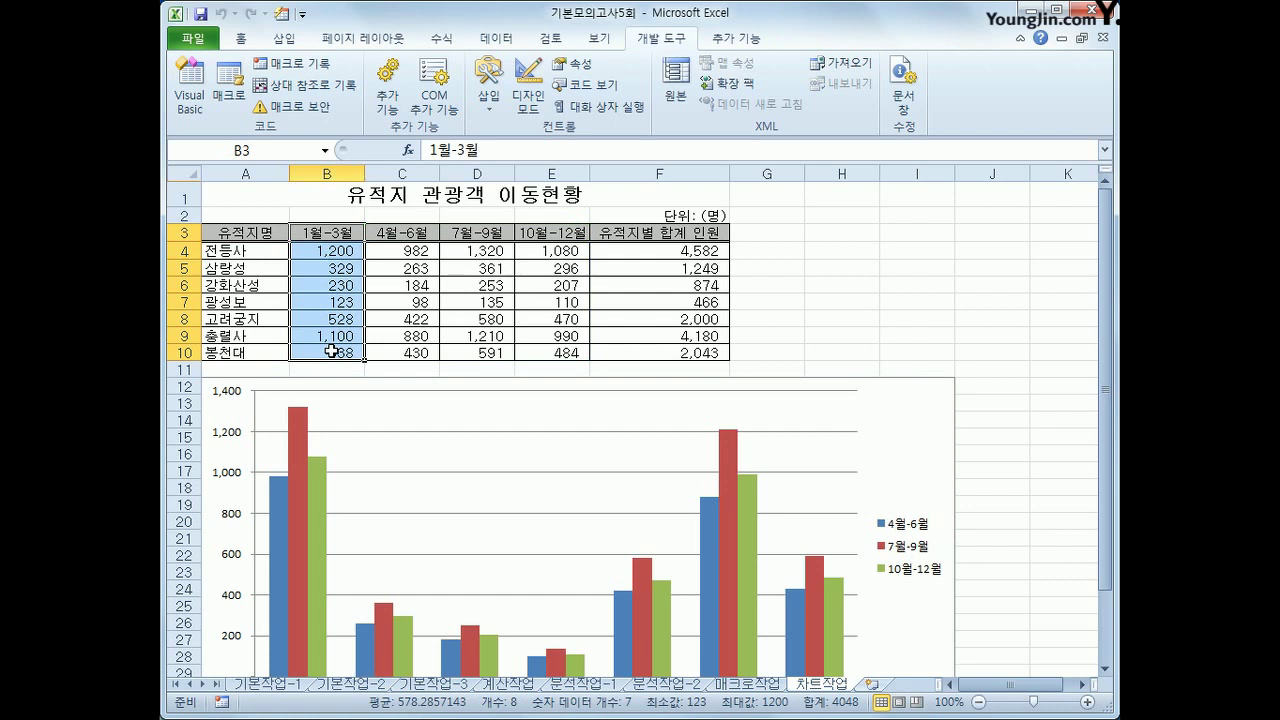
pyautogui.hotkey('ctrl', 'c')
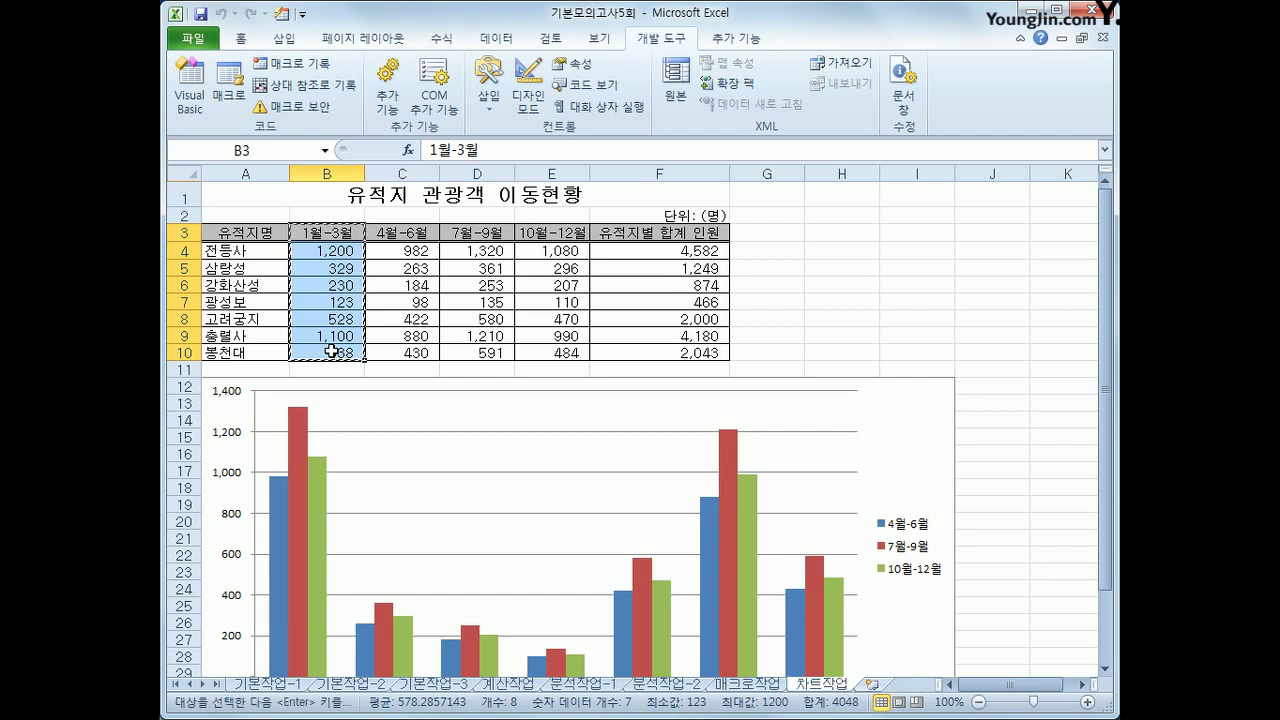
pyautogui.click(892, 446)
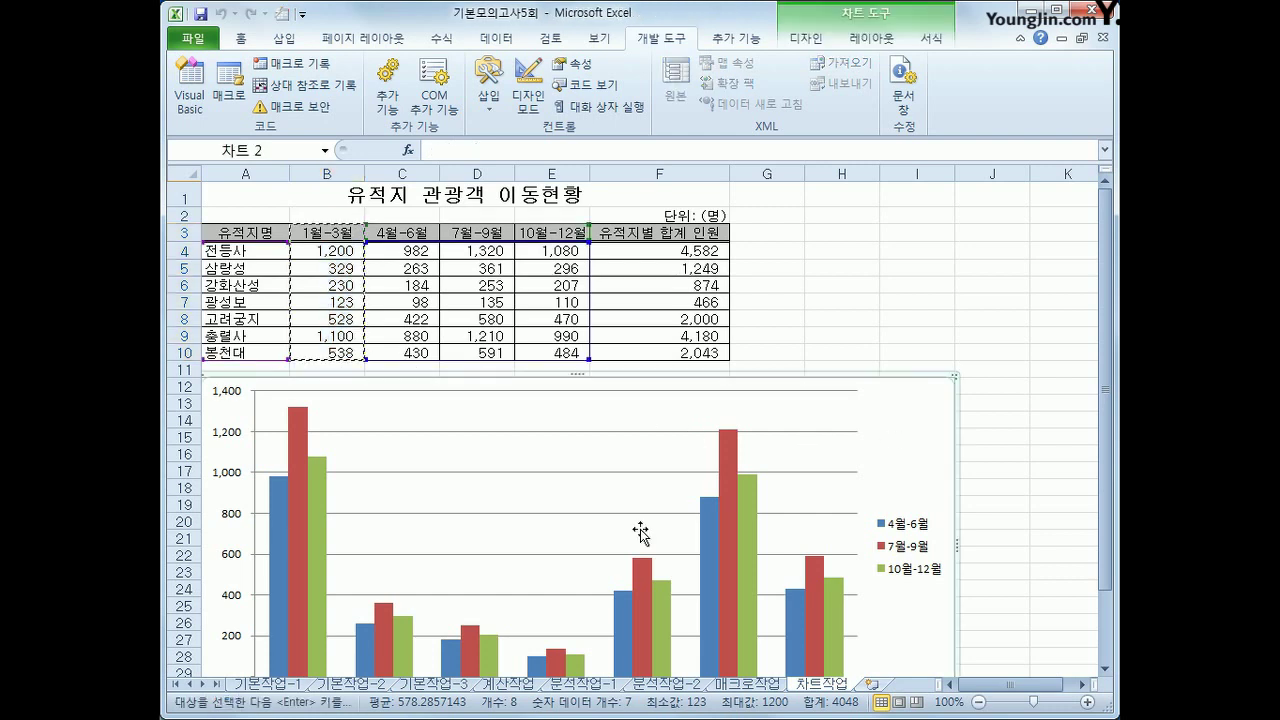
pyautogui.hotkey('ctrl', 'v')
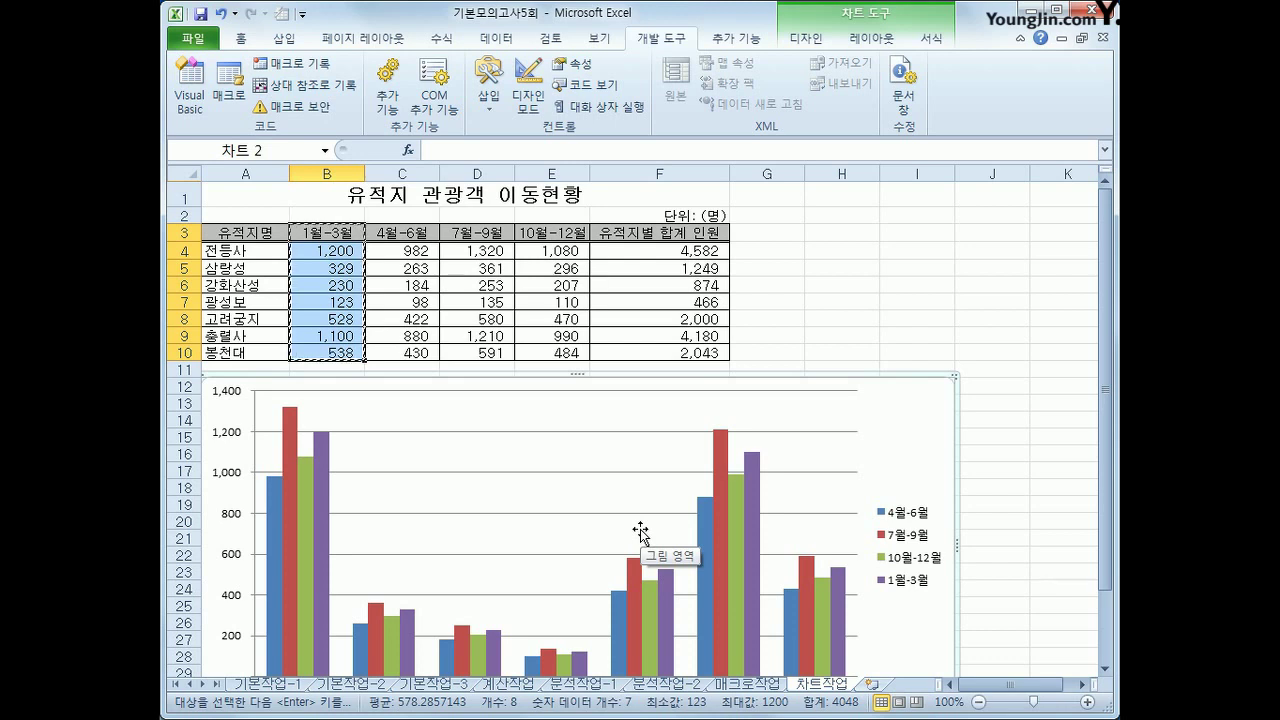
# - Move the 1월-3월 series ahead of 4월-6월 to the first place in the chart's data source
pyautogui.click(327, 470)
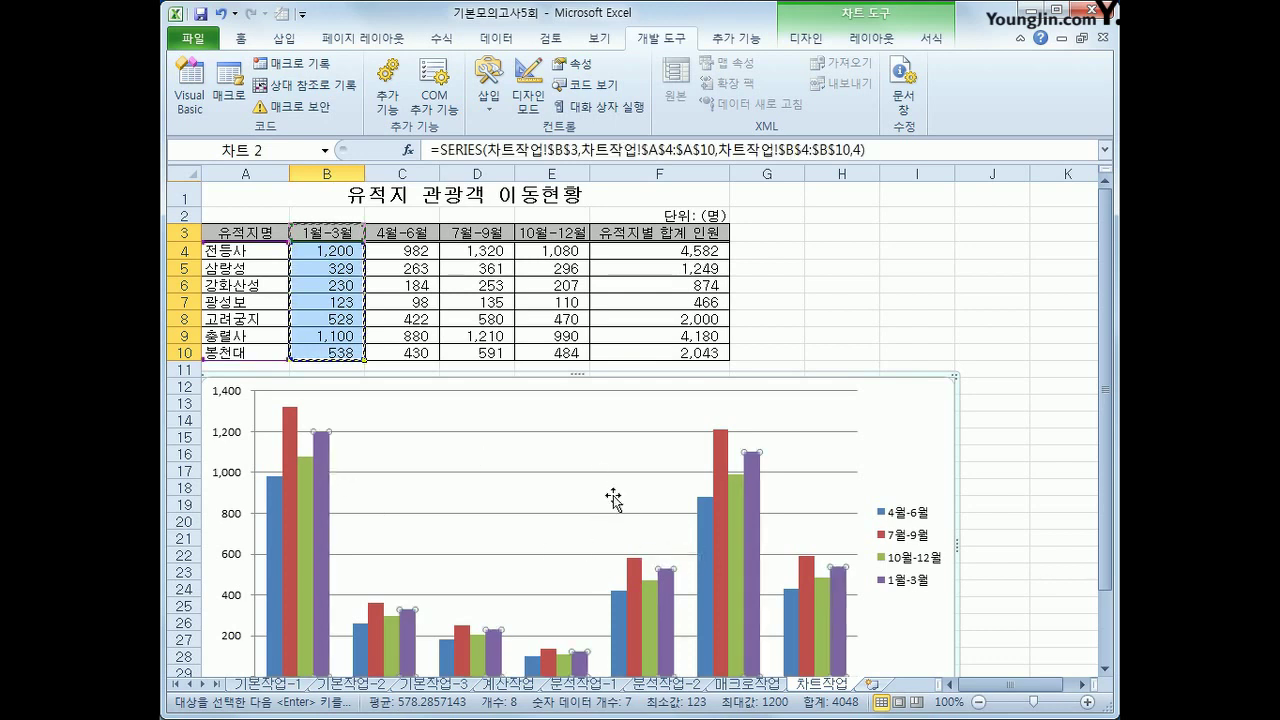
pyautogui.rightClick(543, 546)
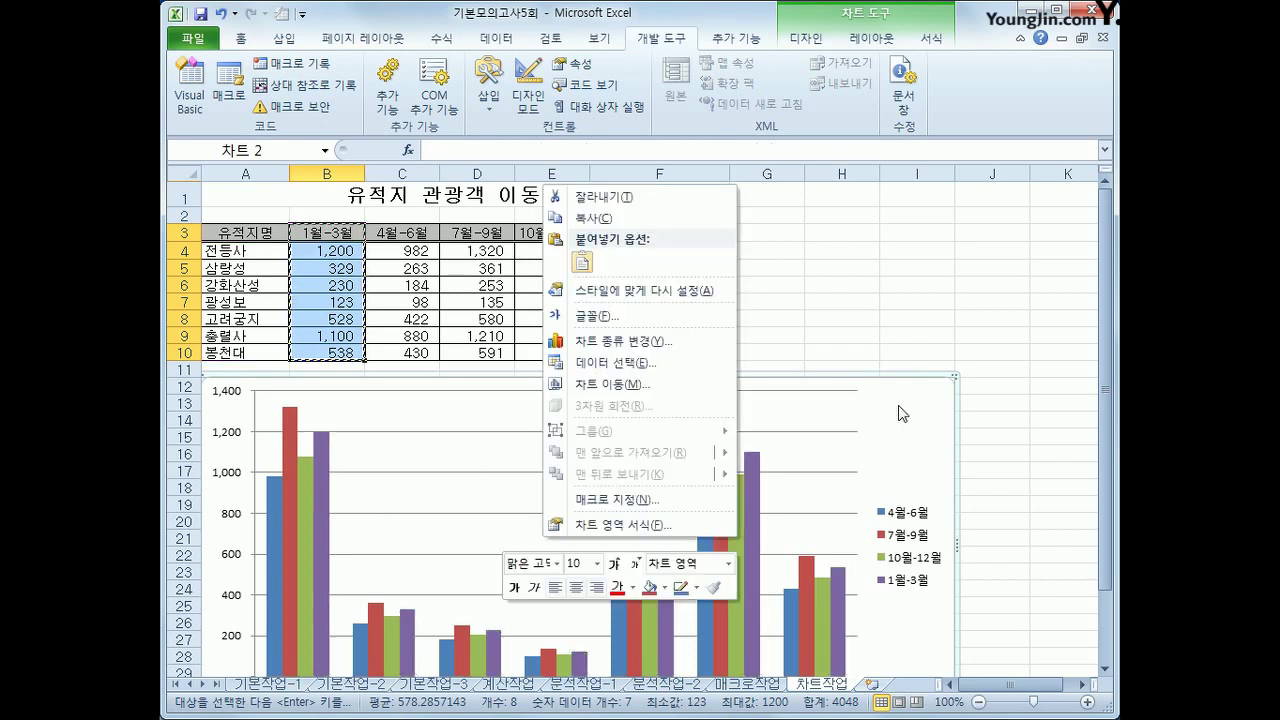
pyautogui.click(692, 365)
pyautogui.click(426, 460)
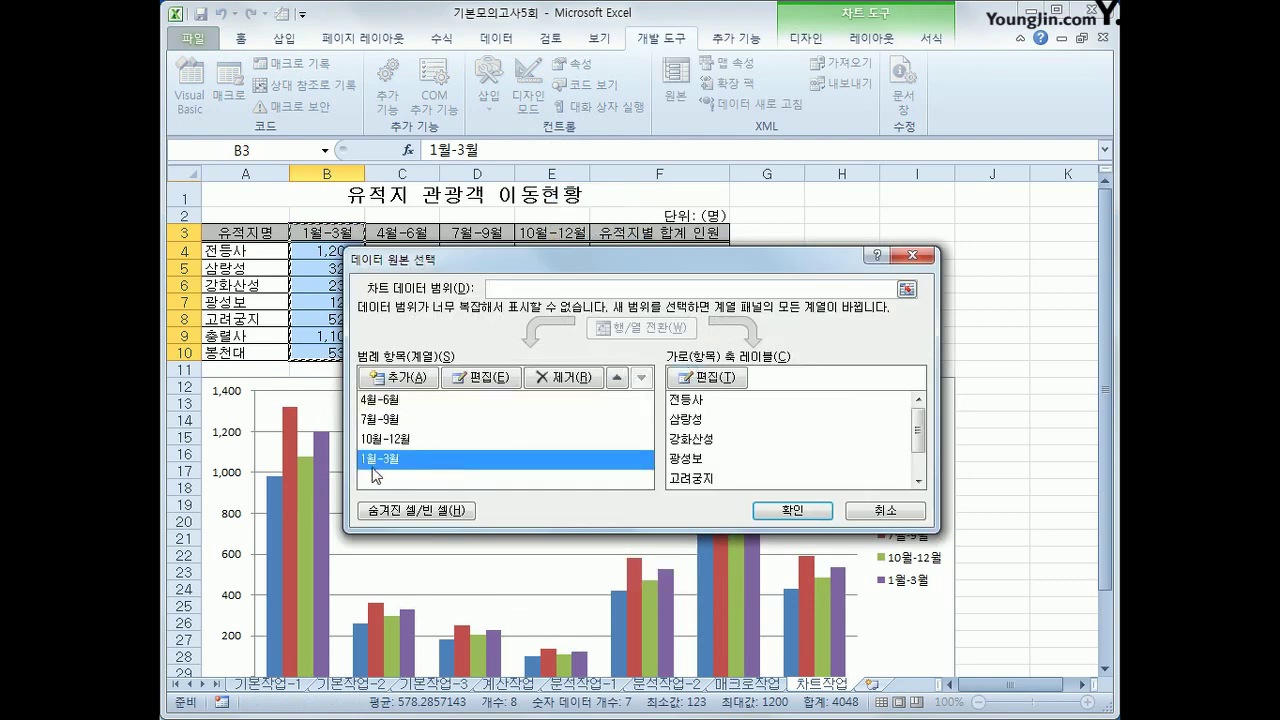
pyautogui.click(617, 390)
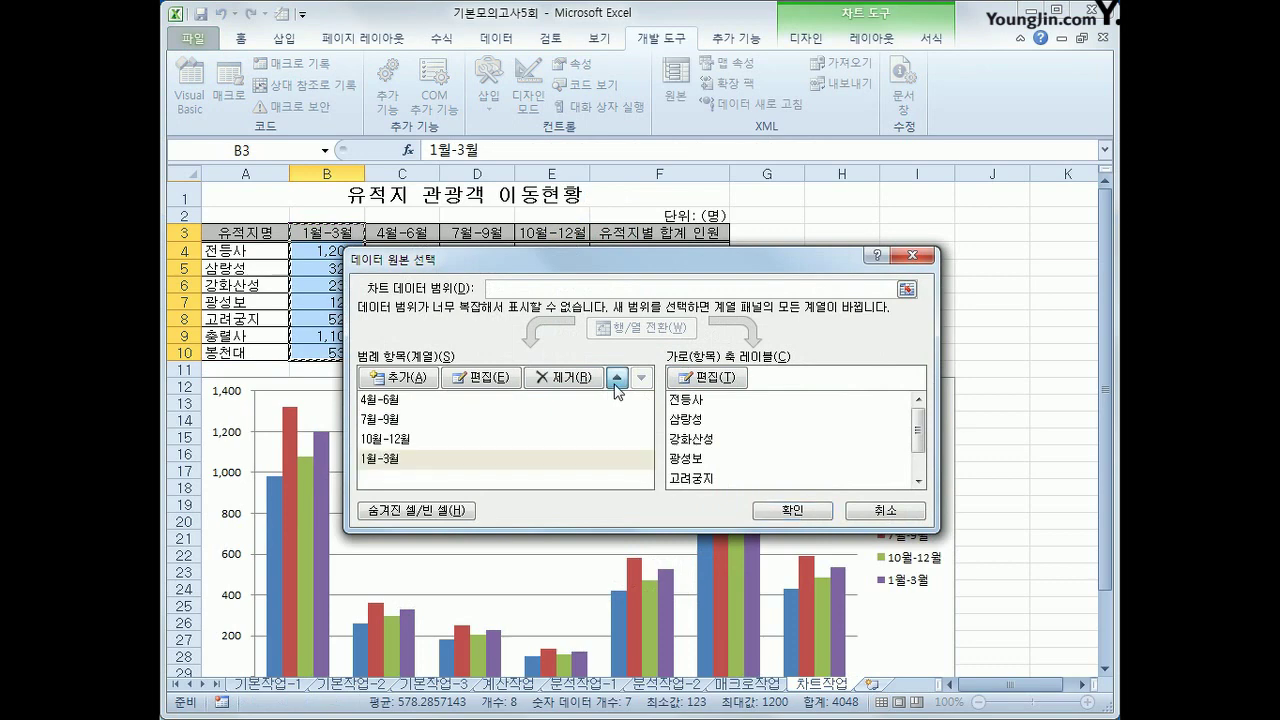
pyautogui.click(617, 378)
pyautogui.click(617, 378)
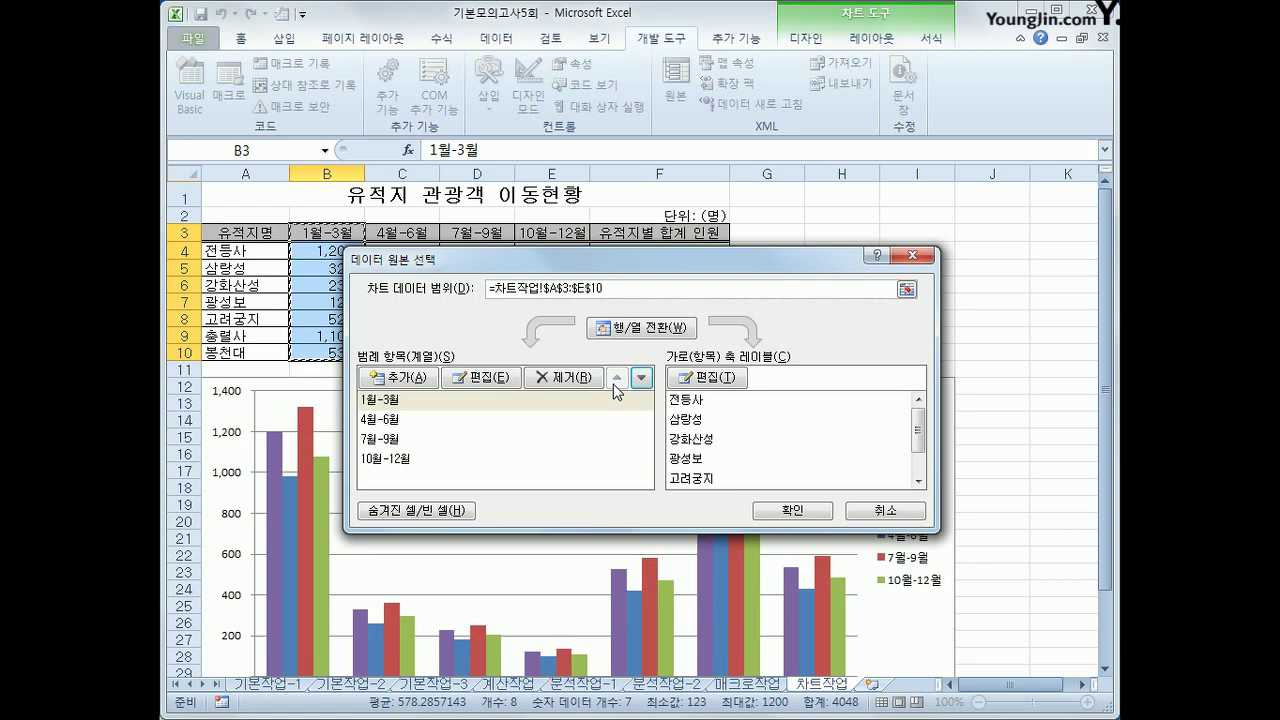
pyautogui.click(782, 511)
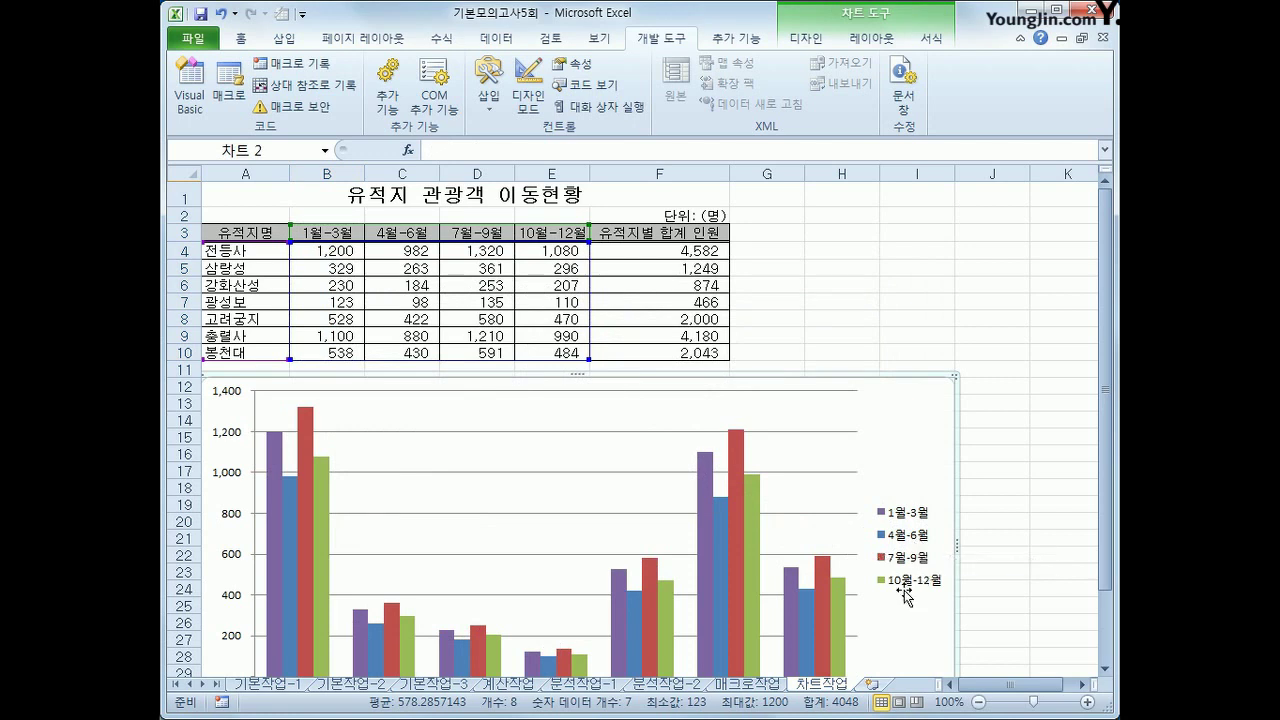
pyautogui.scroll(-1, 898, 591)
pyautogui.moveTo(819, 520)
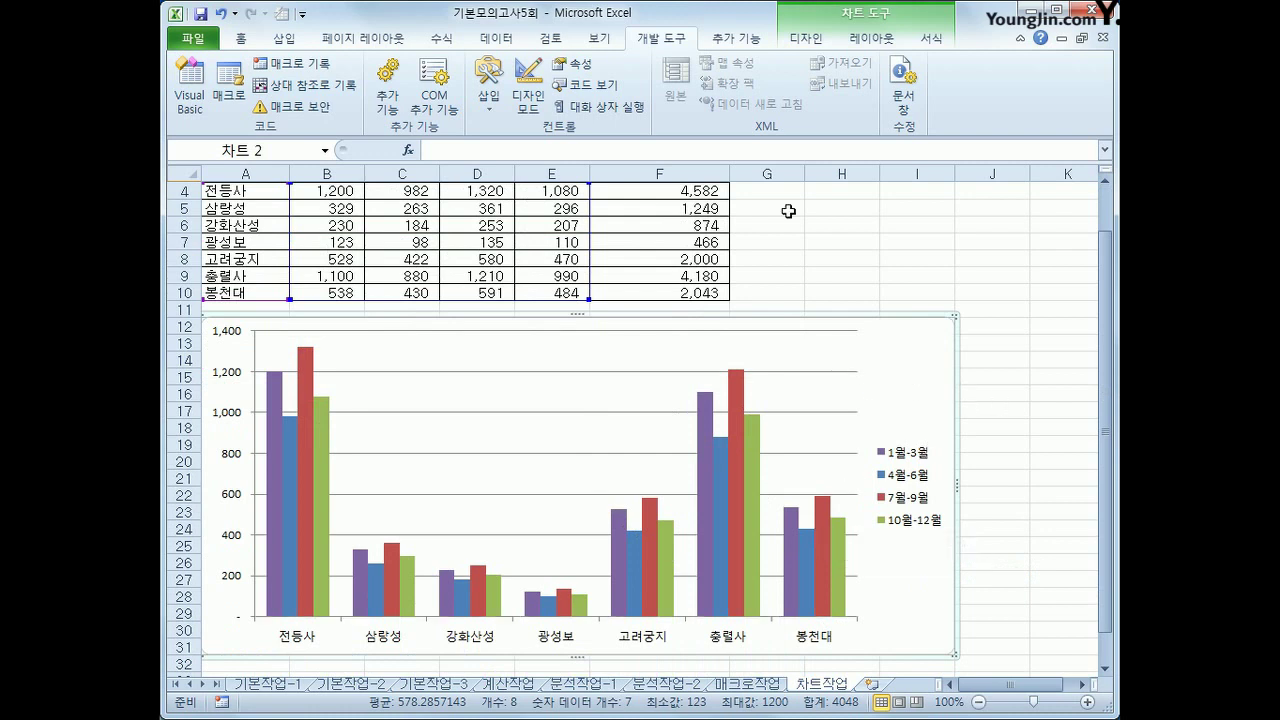
# - Add a title above the chart reading 분기별 유적지 관광객 이동현황
pyautogui.click(857, 42)
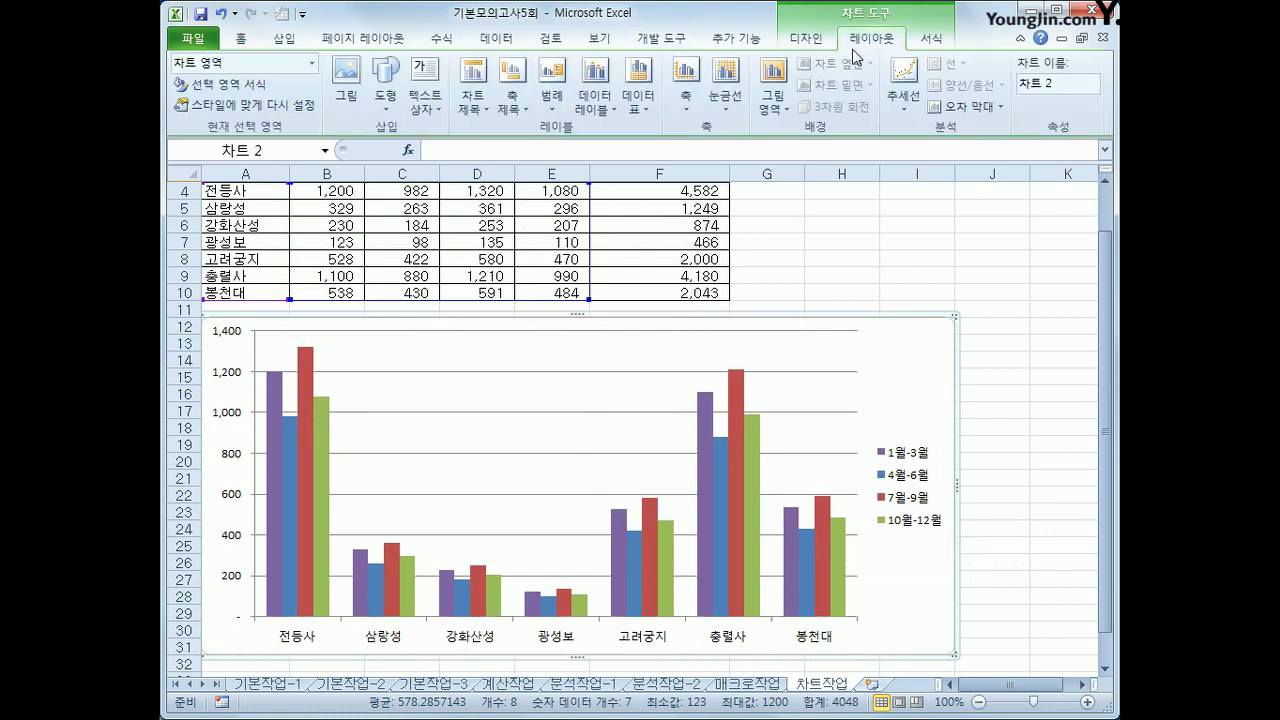
pyautogui.click(477, 119)
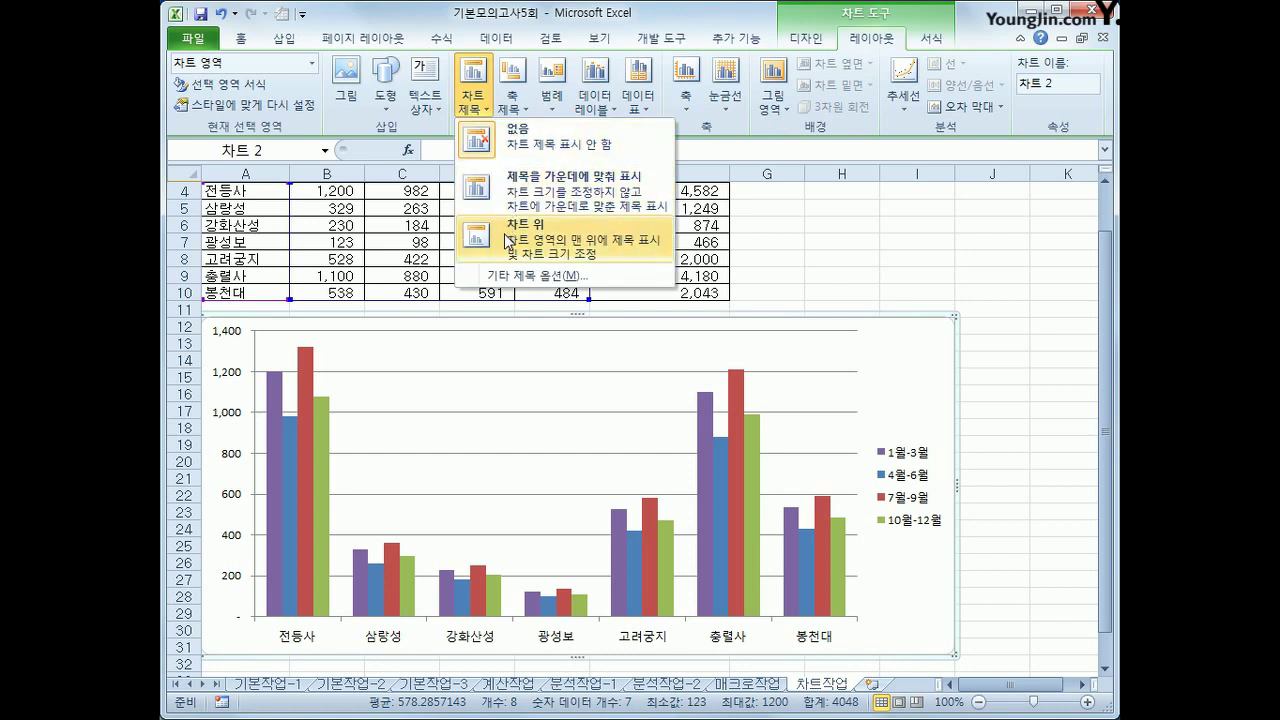
pyautogui.click(510, 242)
pyautogui.moveTo(535, 348); pyautogui.dragTo(622, 352)
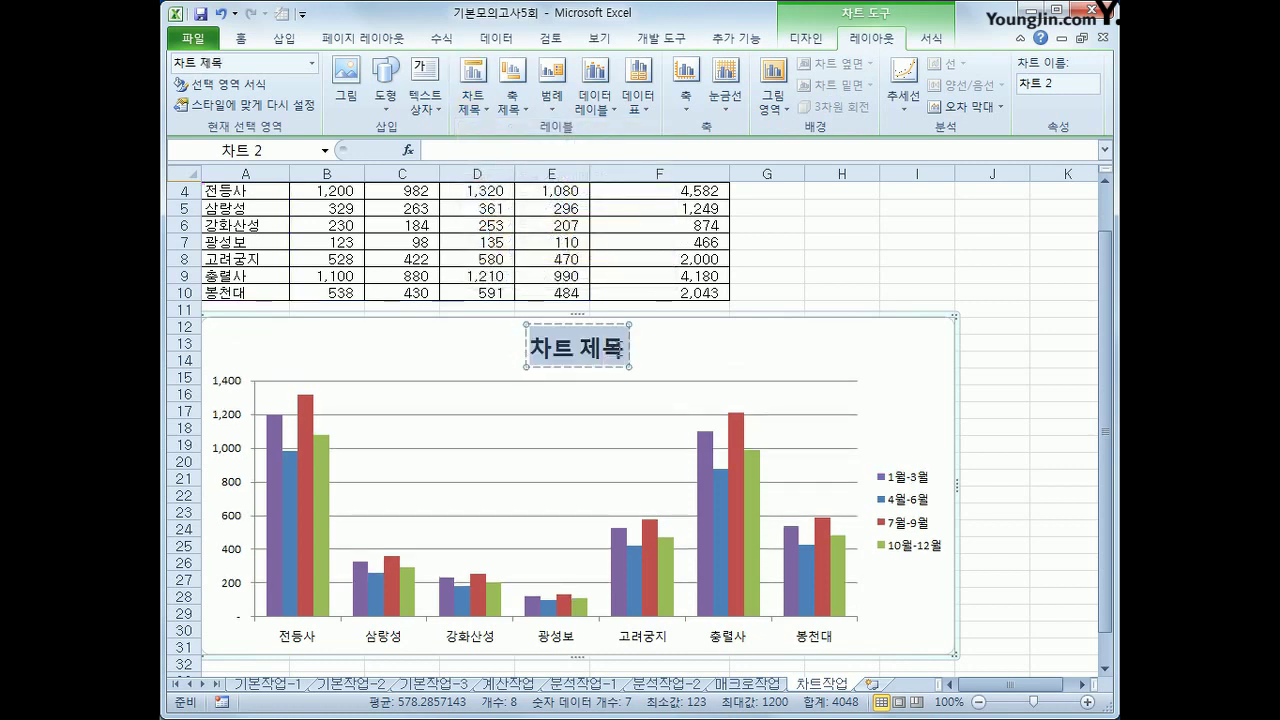
pyautogui.write('분기별')
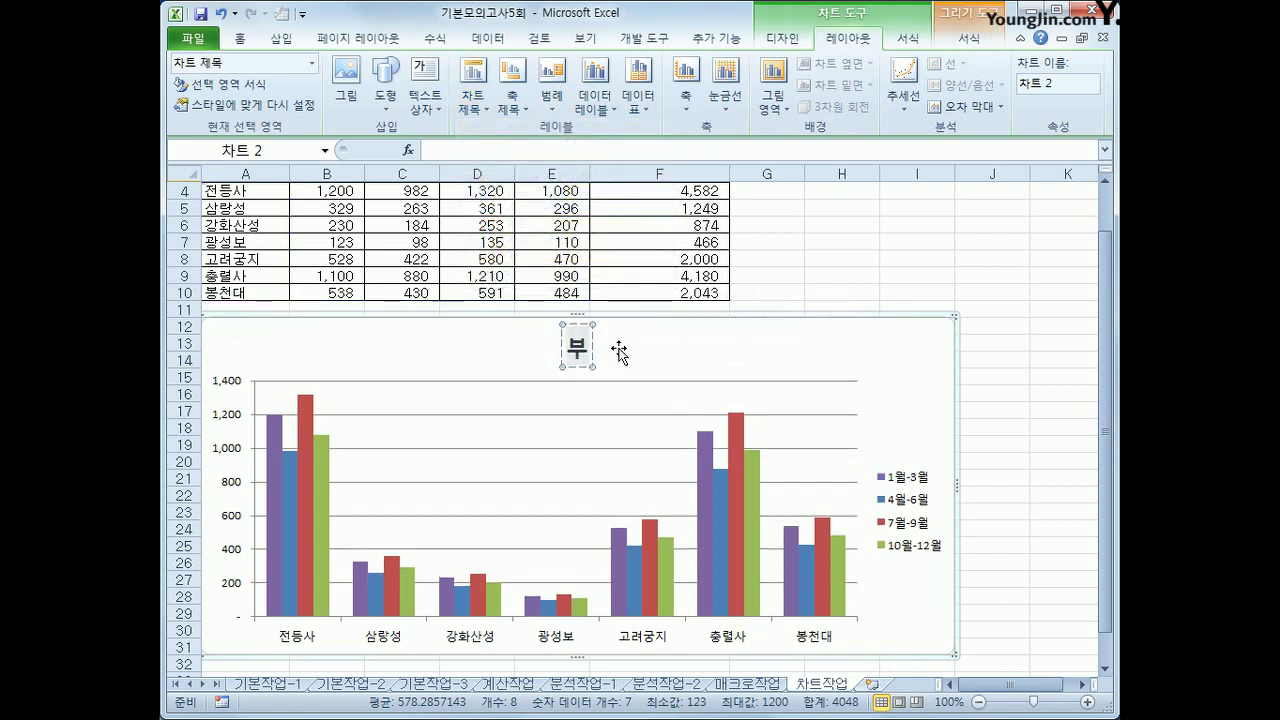
pyautogui.write(' 유적지 관과')
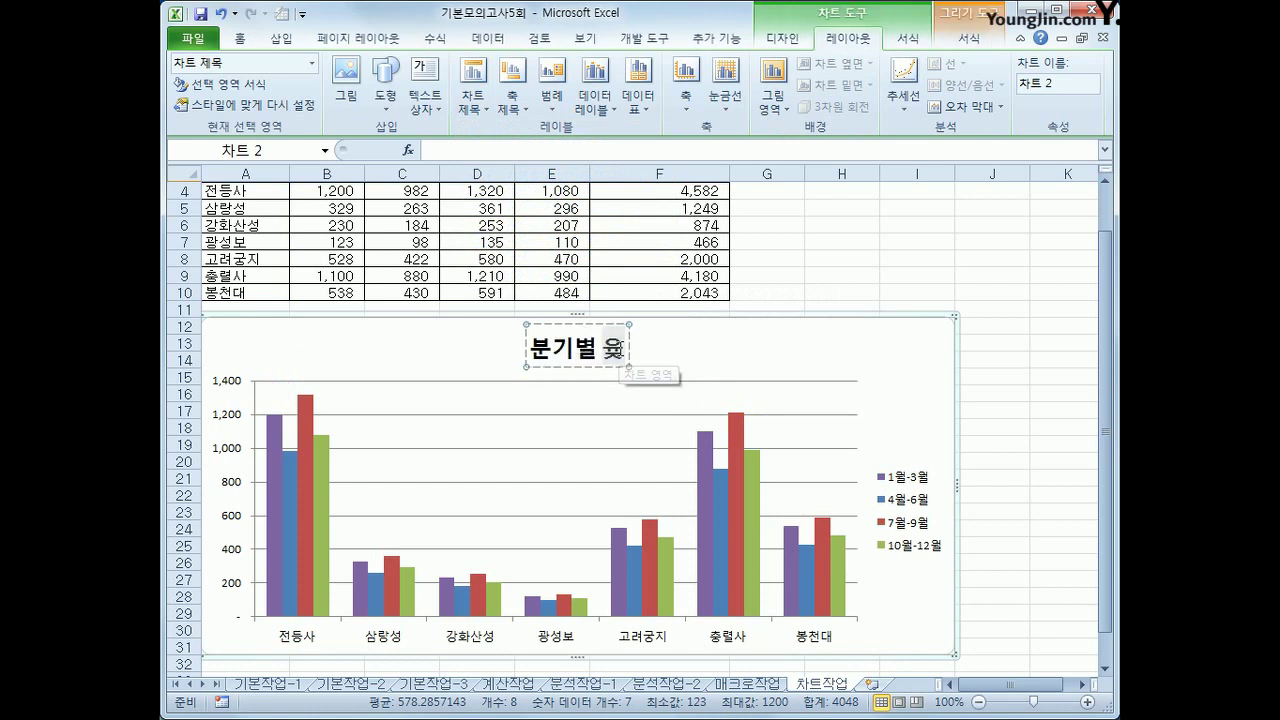
pyautogui.write('광객 이동현화')
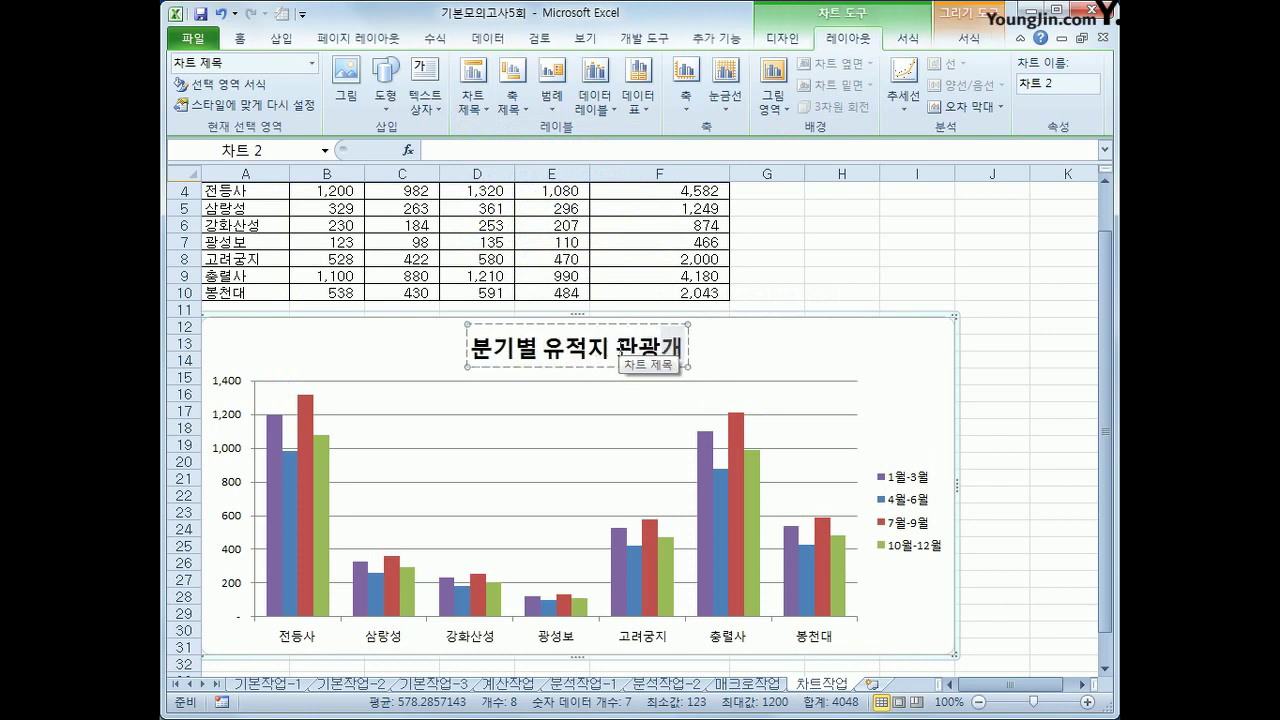
pyautogui.write('황')
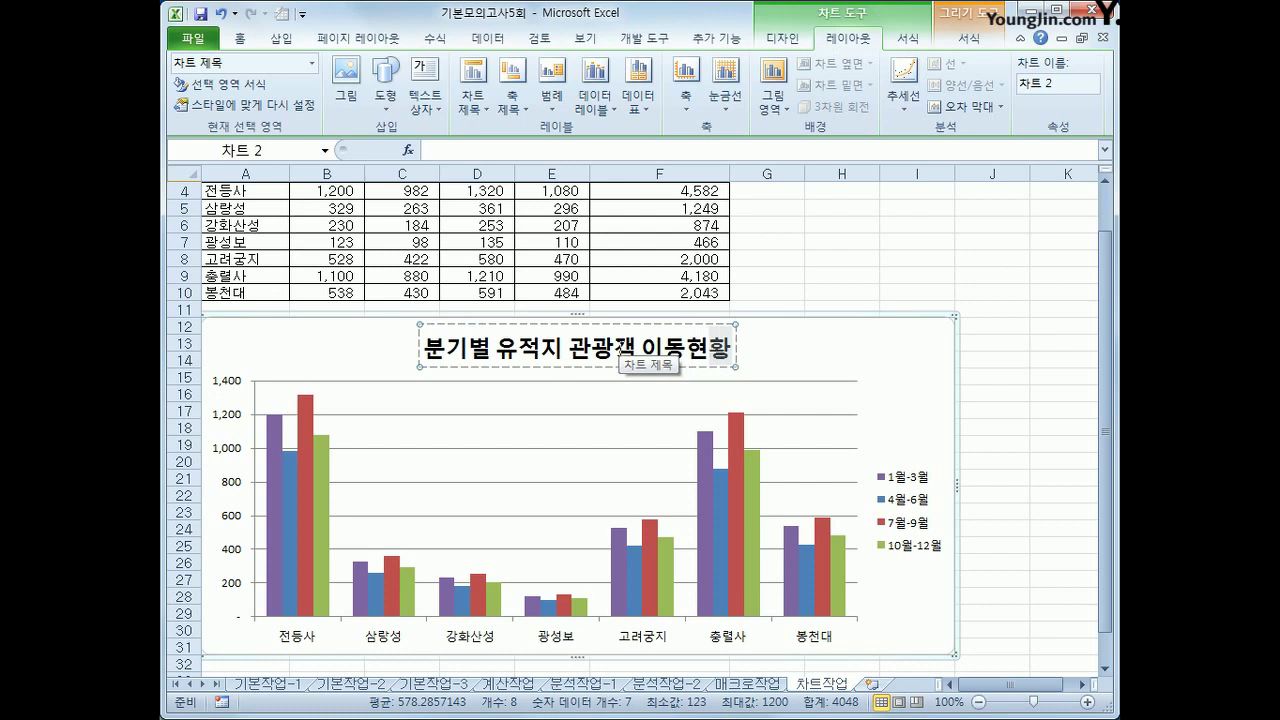
# - Format the chart title in the 굴림 font at size 14
pyautogui.click(616, 367)
pyautogui.rightClick(616, 367)
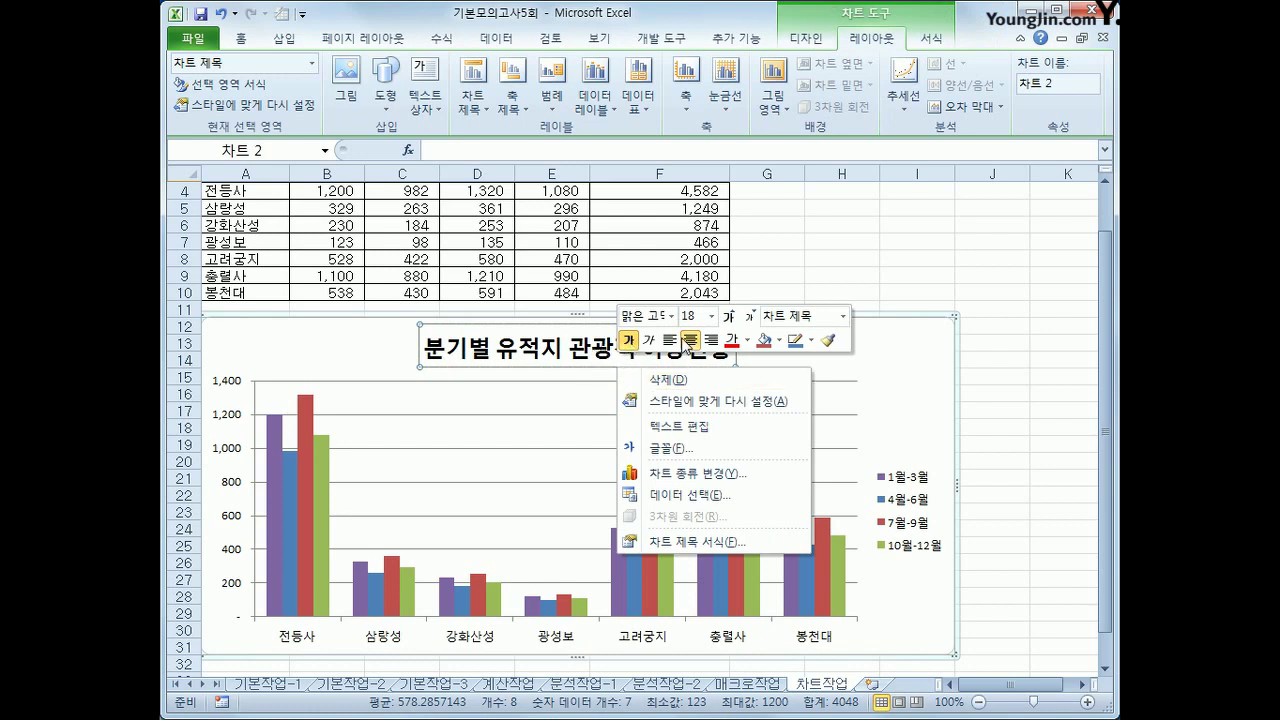
pyautogui.click(671, 316)
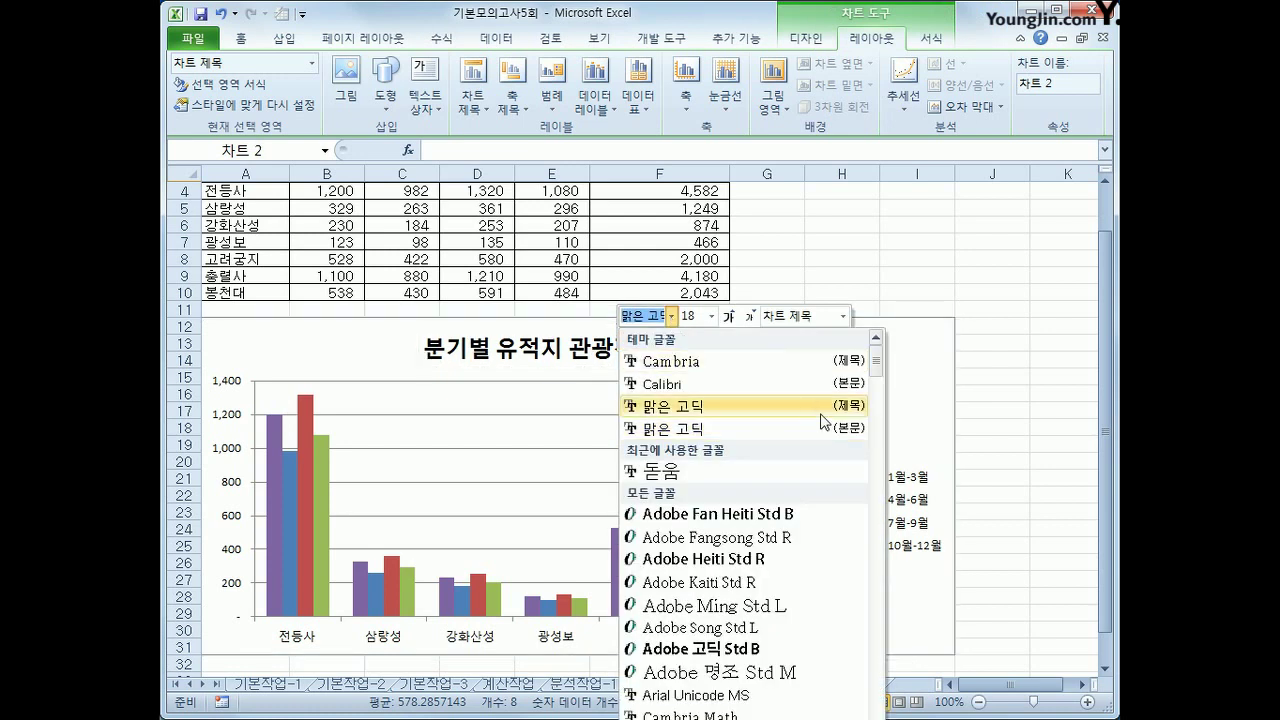
pyautogui.moveTo(876, 358); pyautogui.dragTo(860, 489)
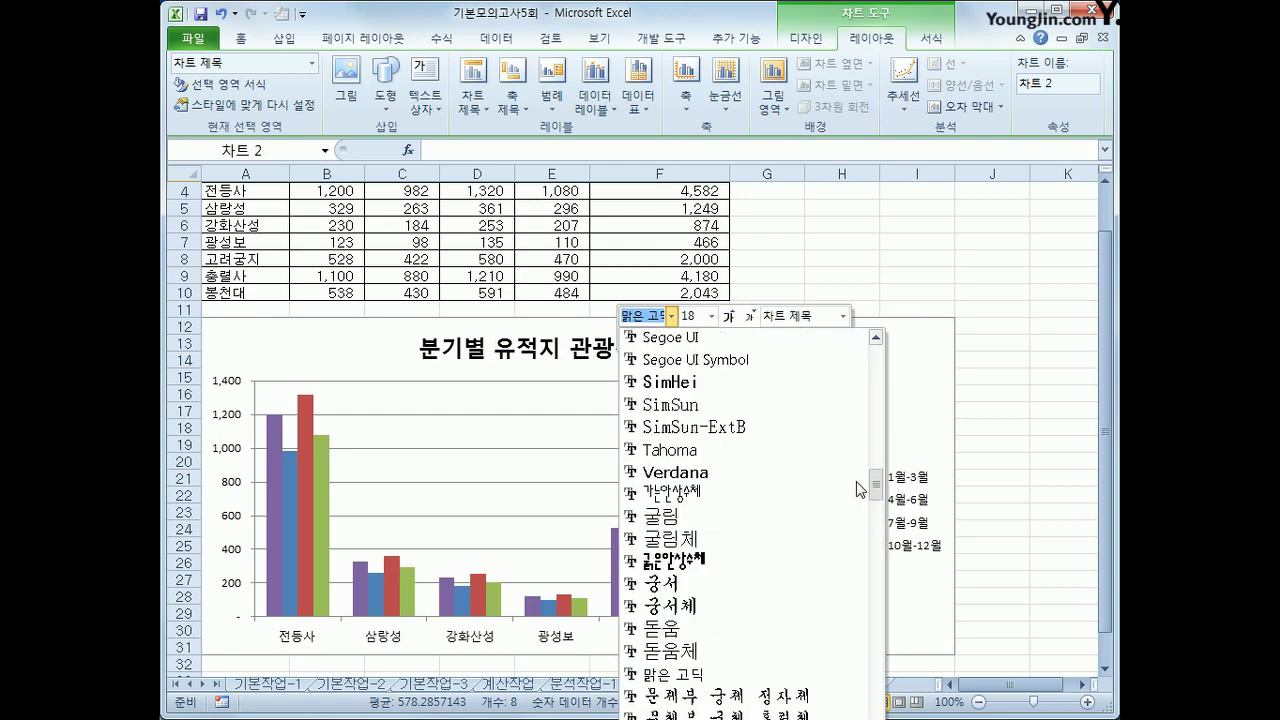
pyautogui.click(688, 515)
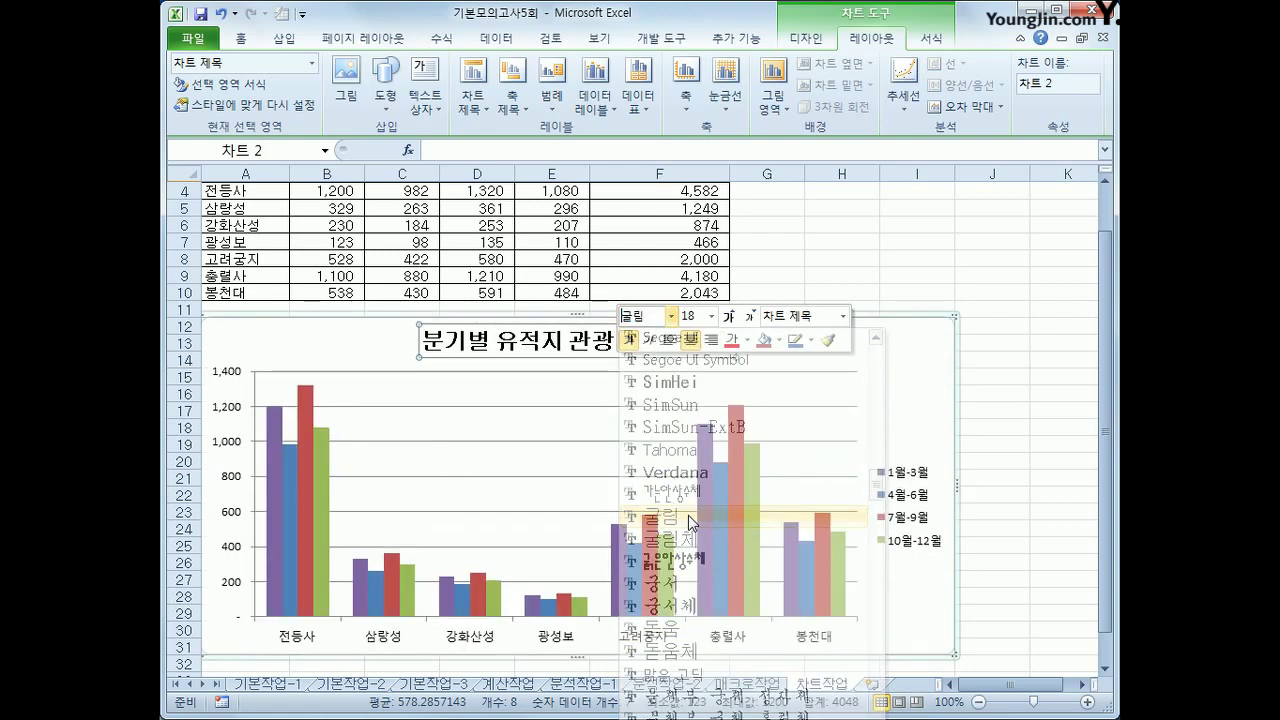
pyautogui.click(711, 316)
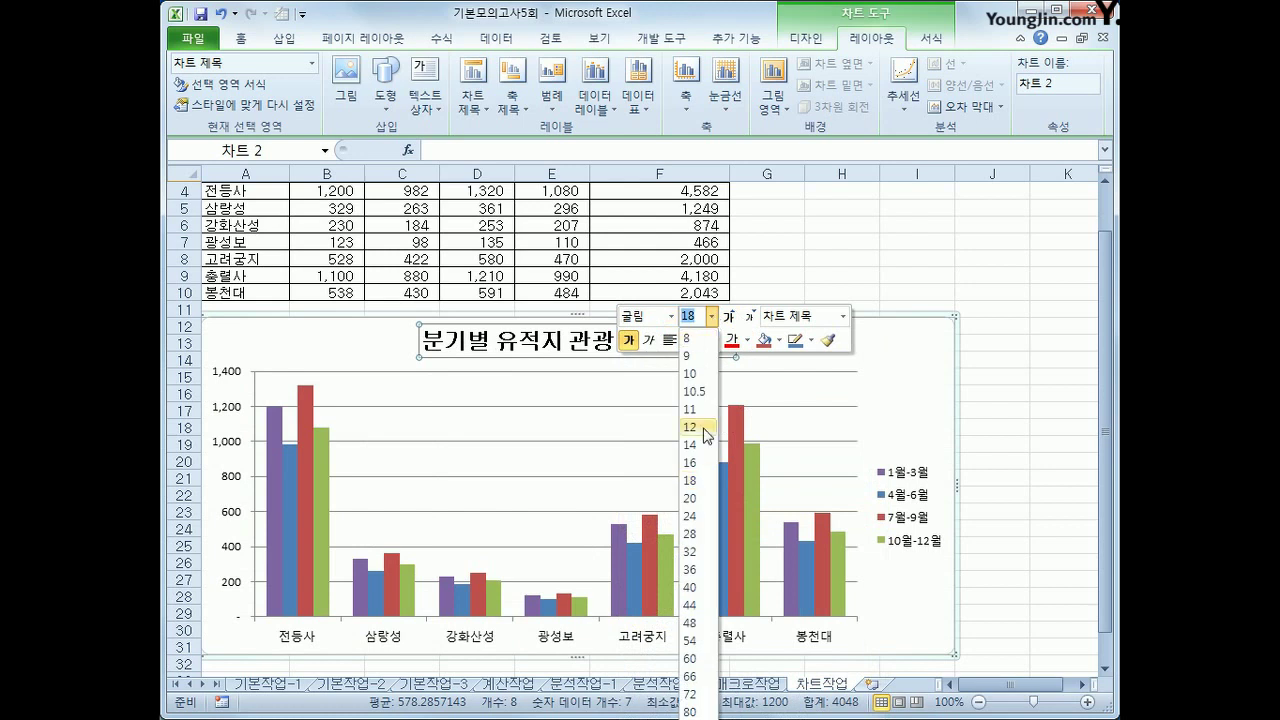
pyautogui.click(703, 444)
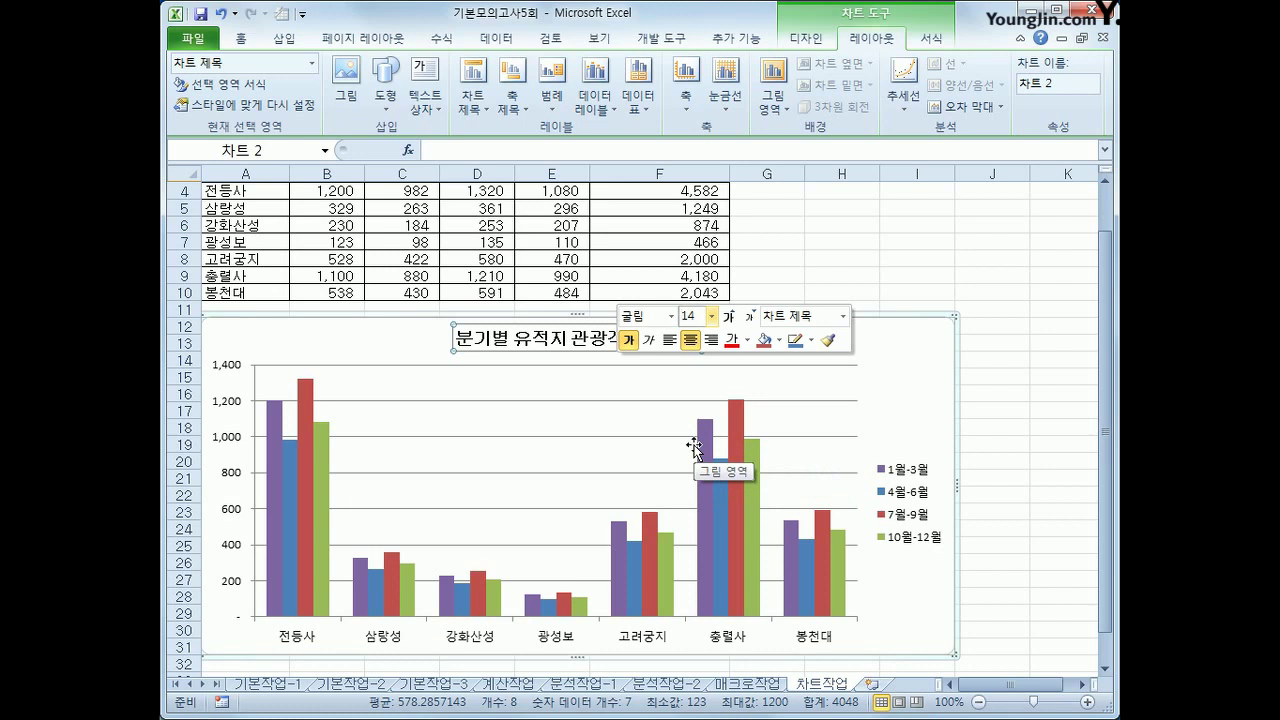
pyautogui.click(894, 357)
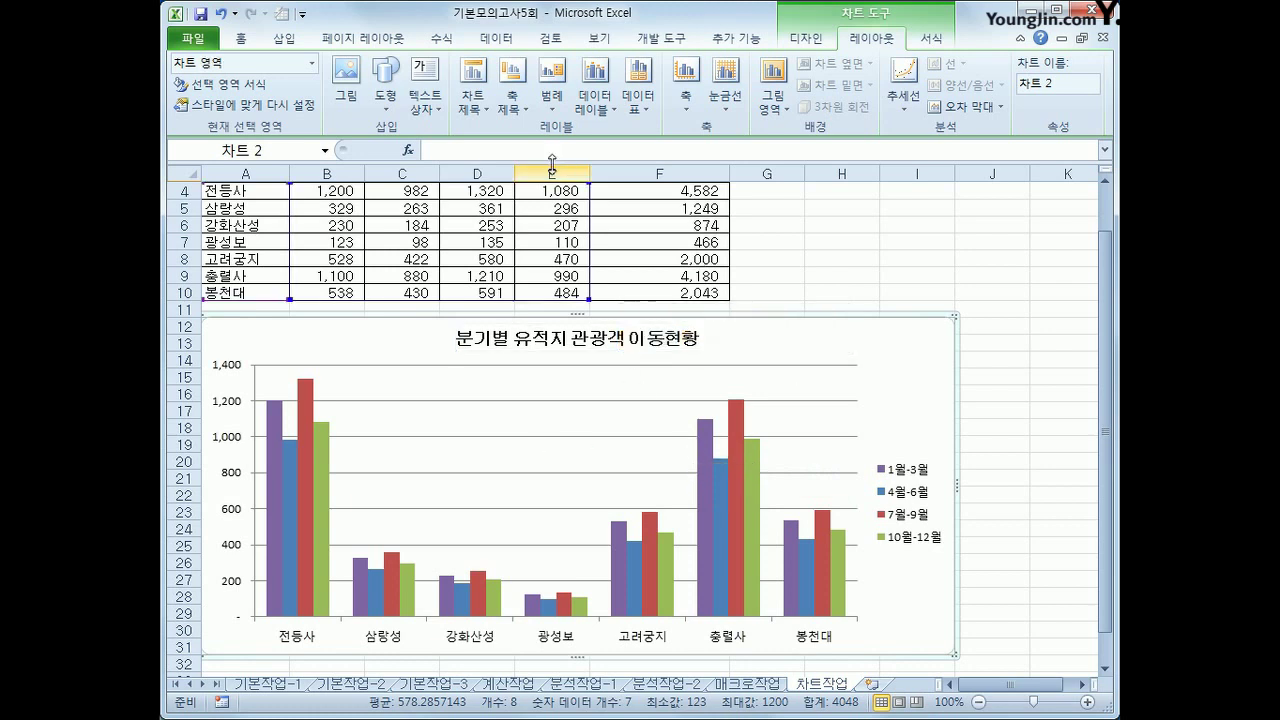
# - Add a primary vertical axis title with vertical text (세로 제목) reading 단위:(원)
pyautogui.click(513, 97)
pyautogui.moveTo(590, 155)
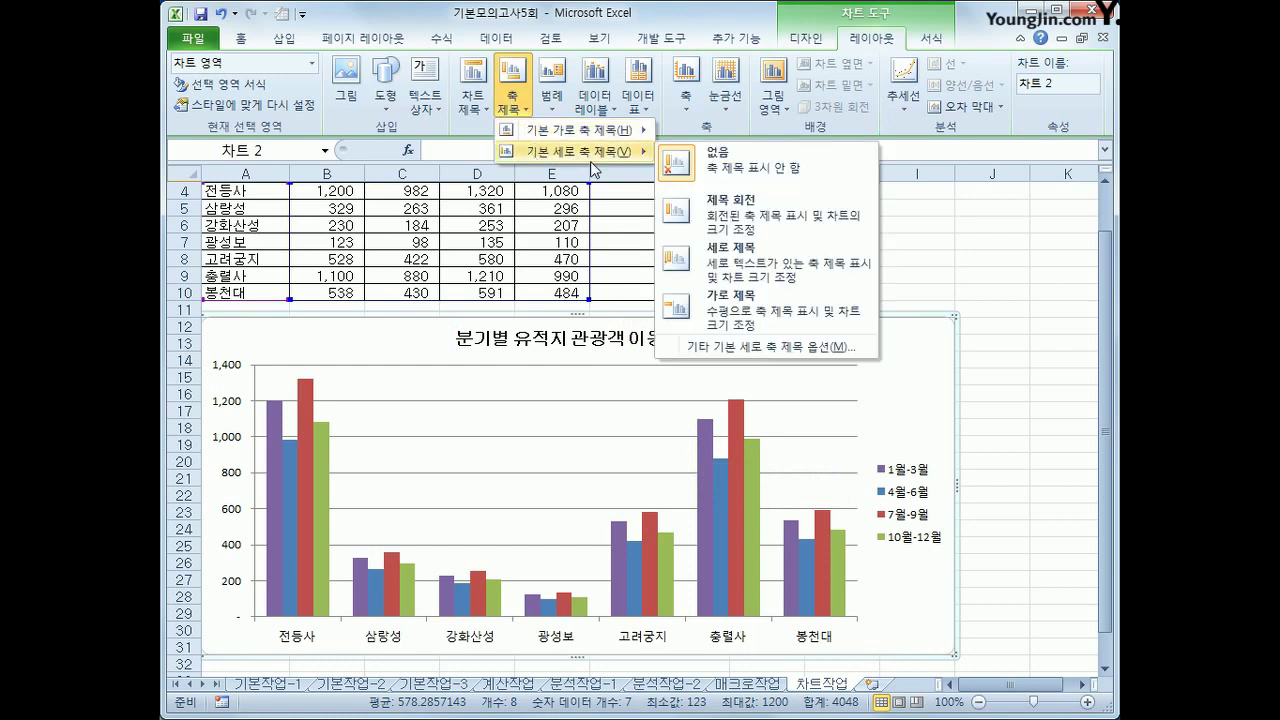
pyautogui.click(737, 275)
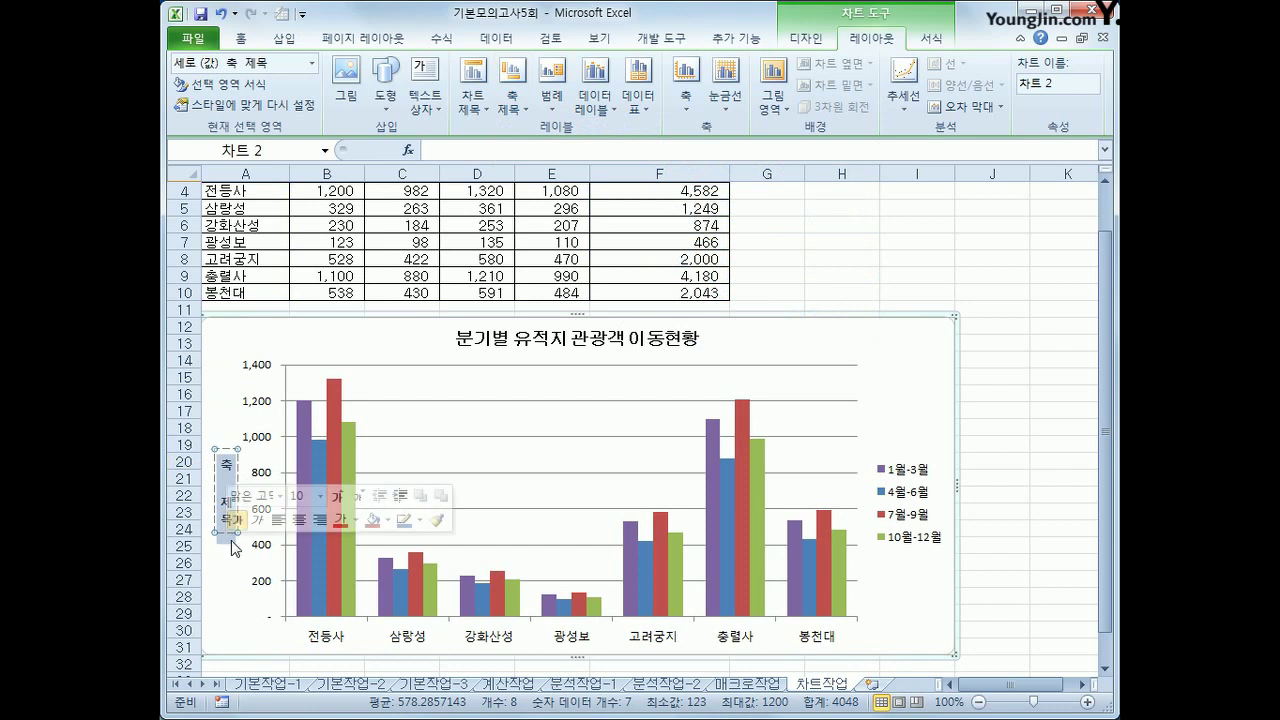
pyautogui.write('단위')
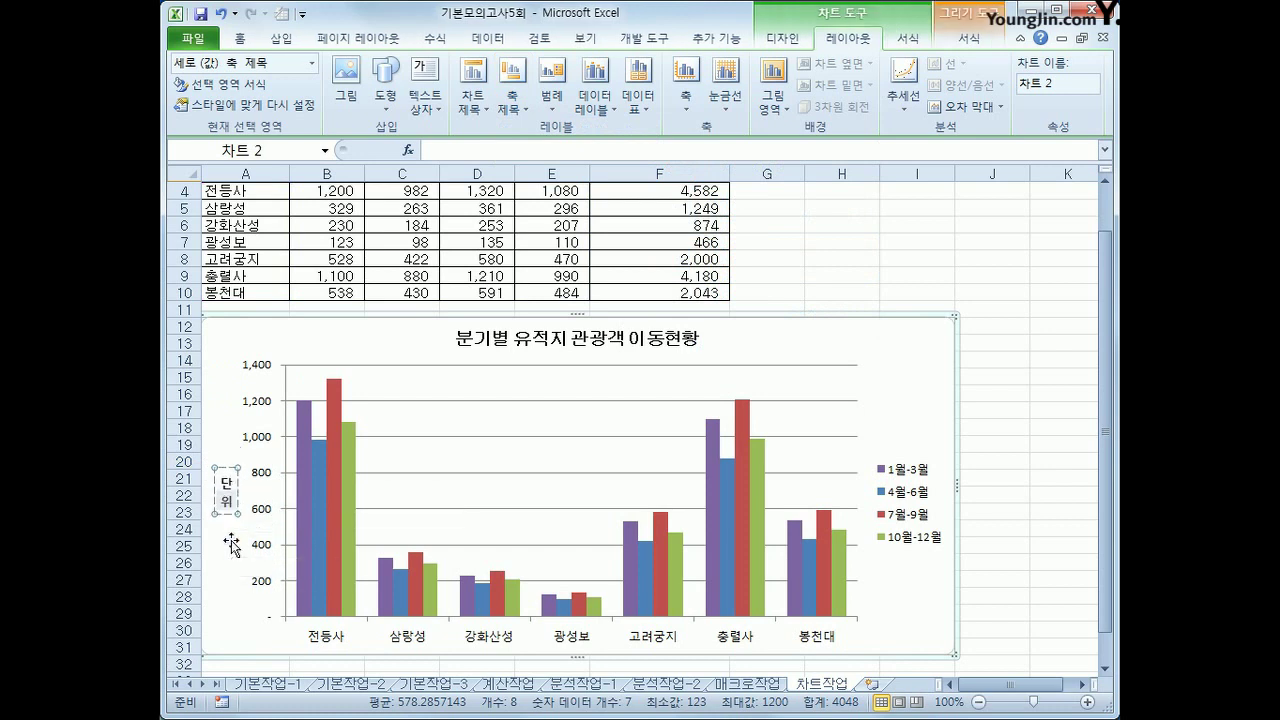
pyautogui.write(':(원)')
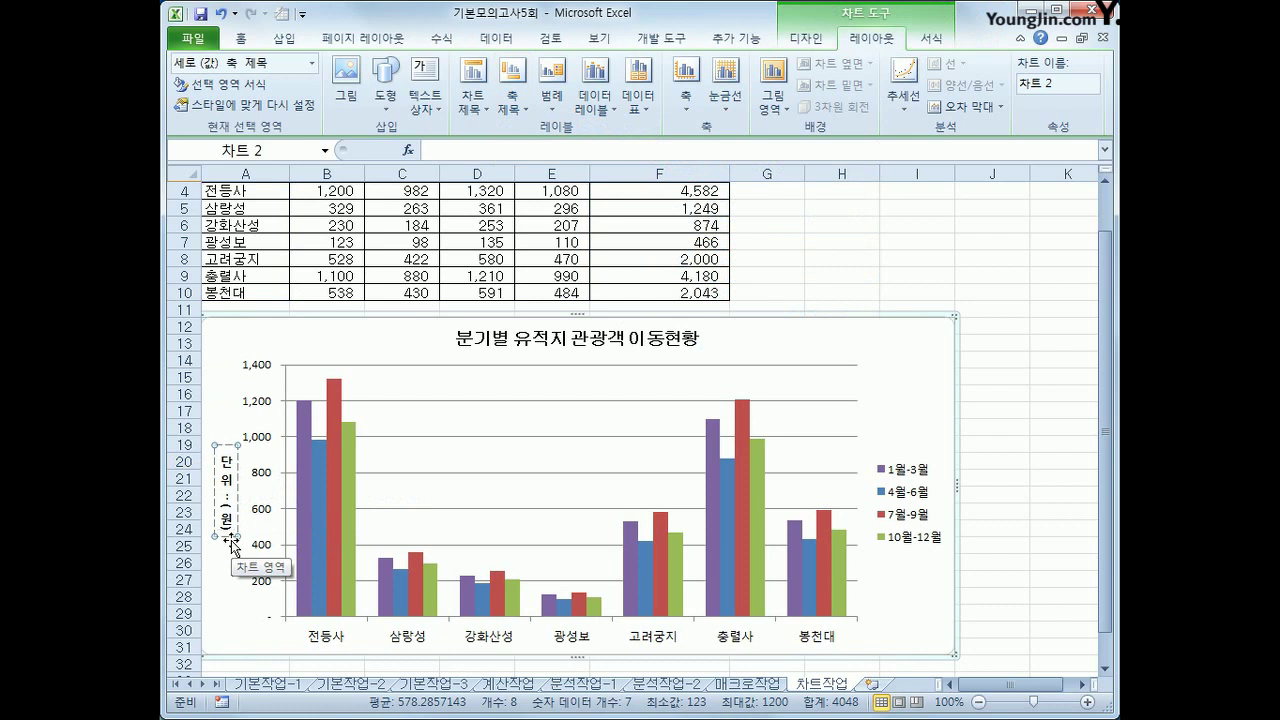
pyautogui.click(244, 612)
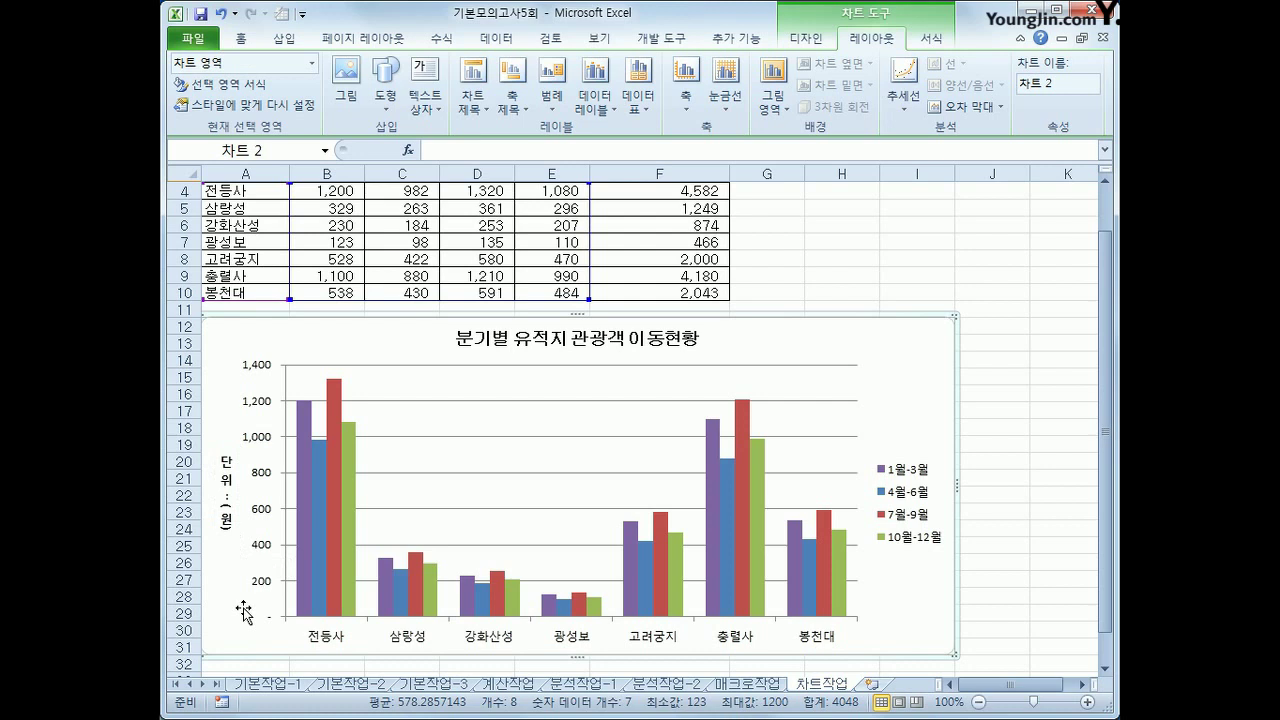
# - Insert spaces around the colon in the vertical axis title so it reads 단위 : (원)
pyautogui.click(227, 515)
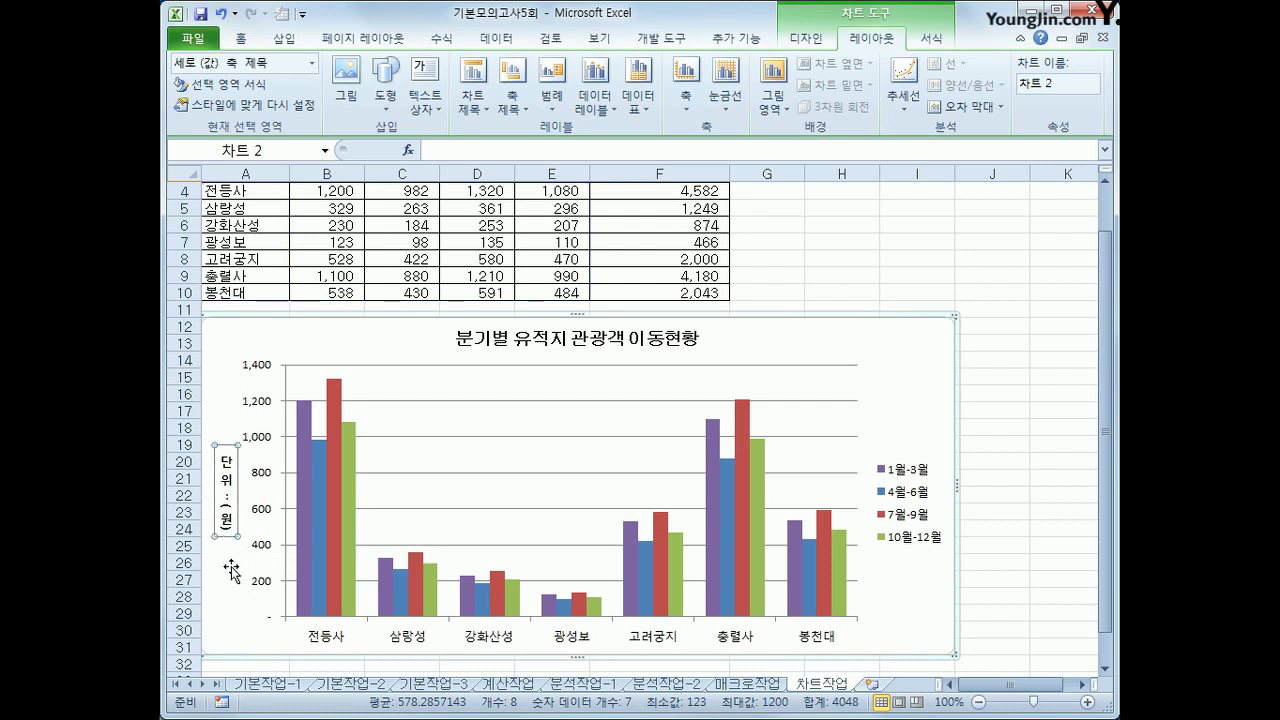
pyautogui.click(222, 515)
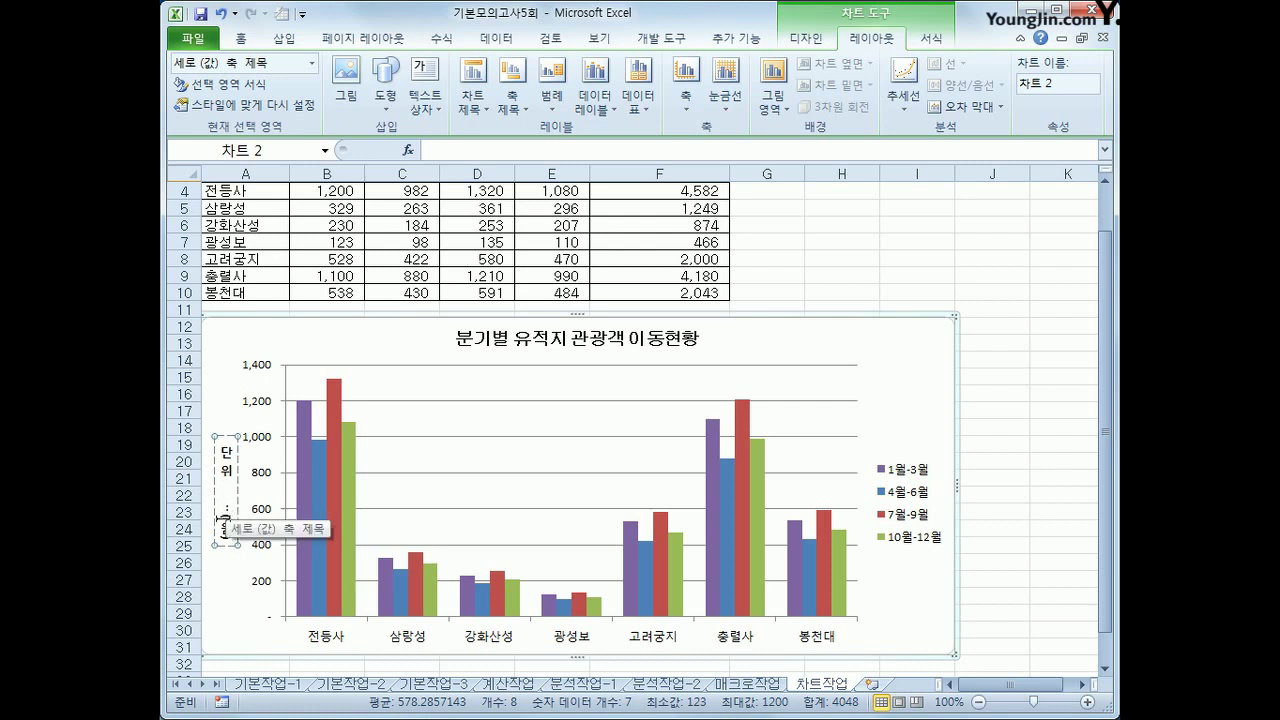
pyautogui.write('(원)')
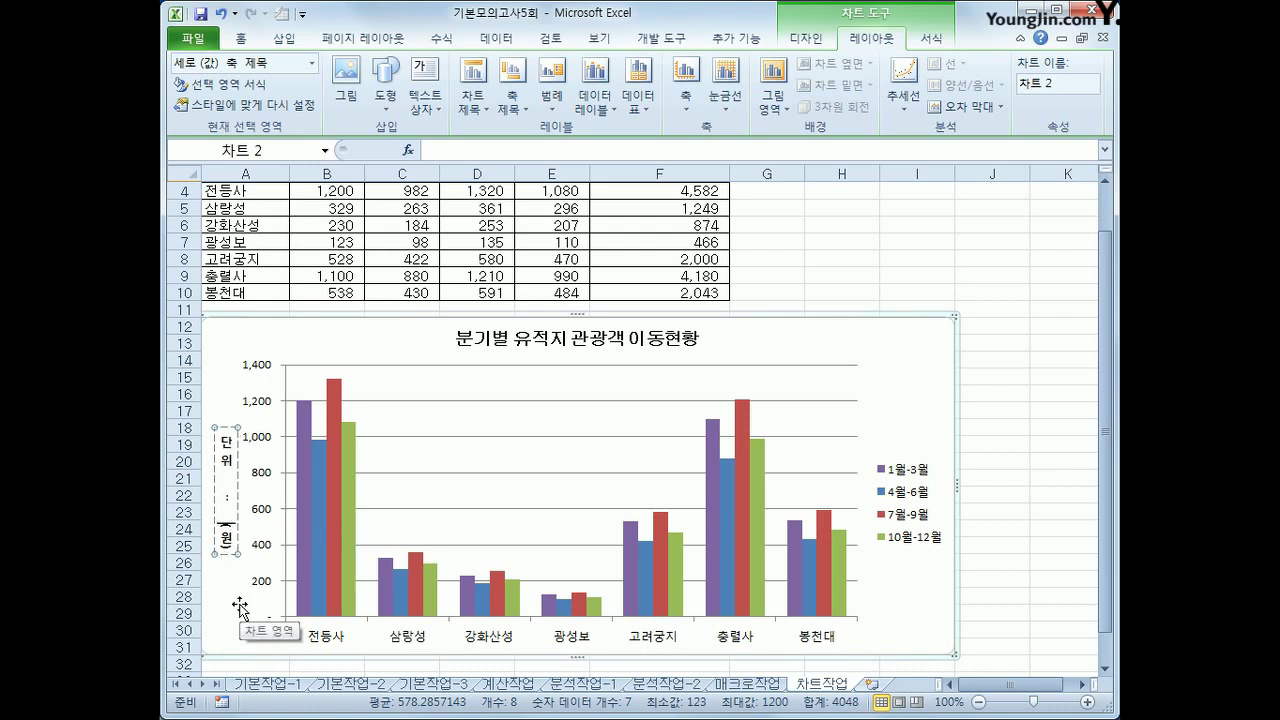
pyautogui.click(237, 618)
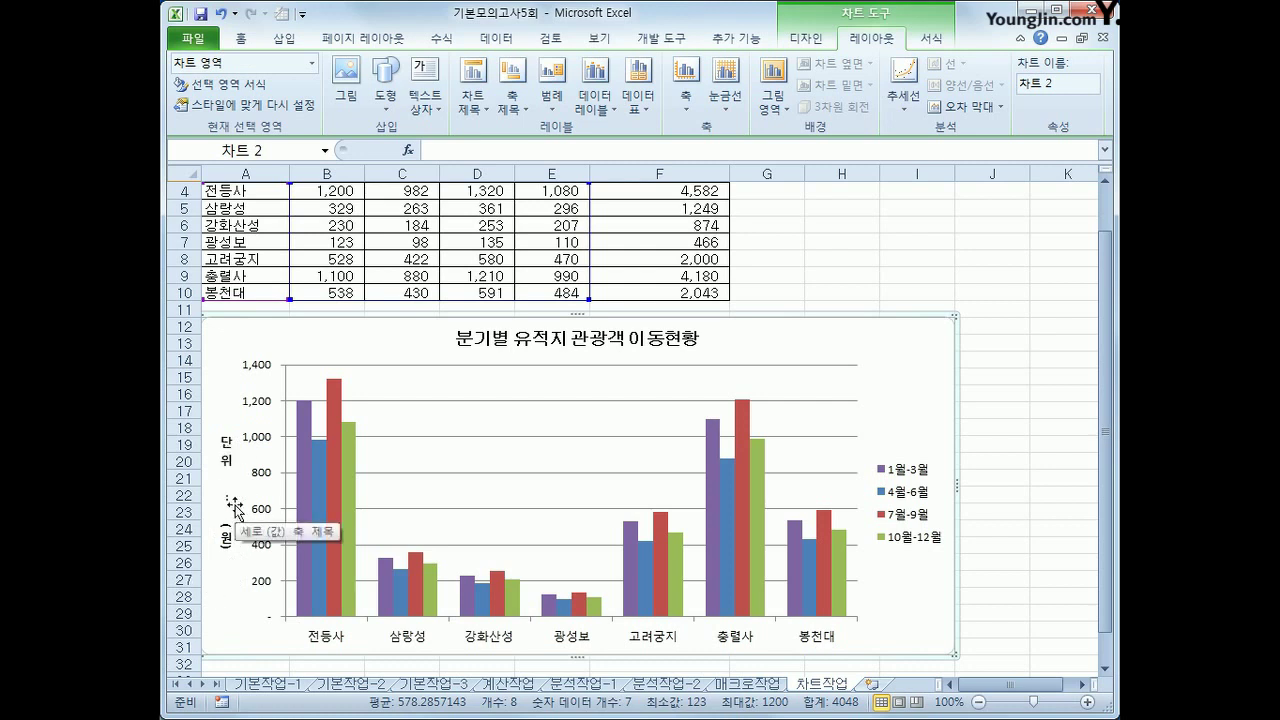
# - Add a data label to only the 전등사 column of the 7월-9월 series
pyautogui.click(327, 464)
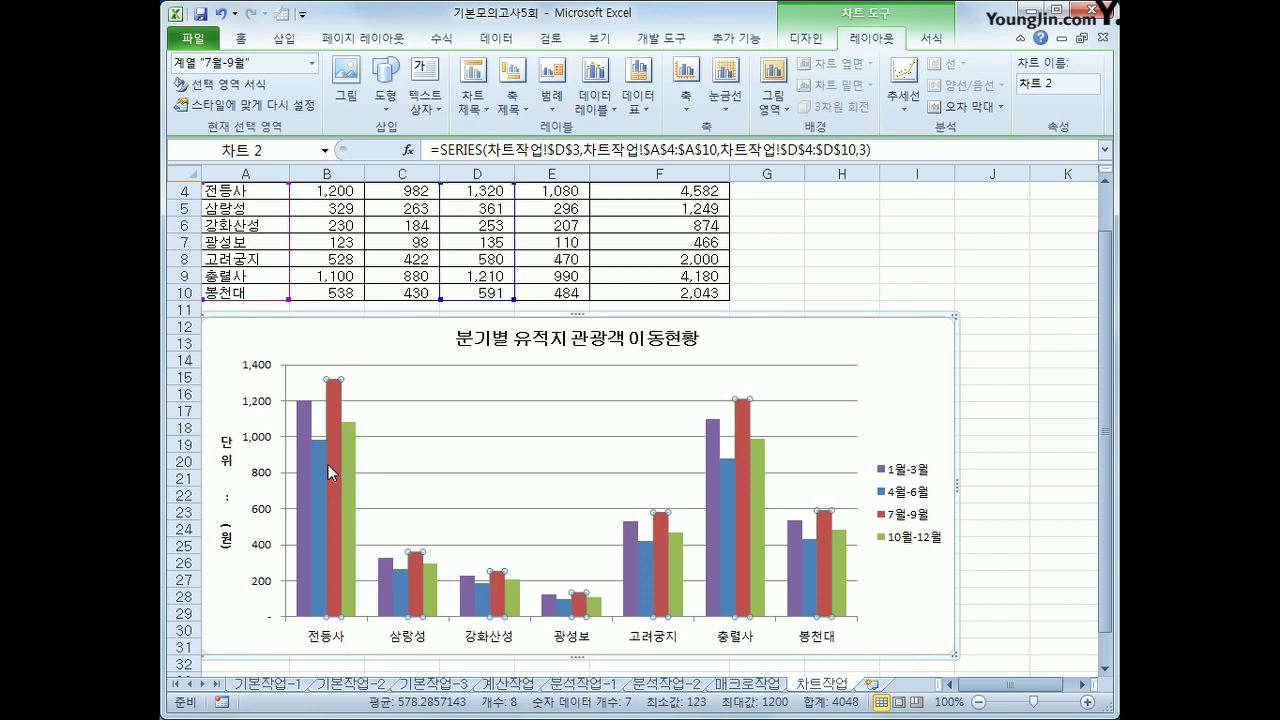
pyautogui.click(333, 532)
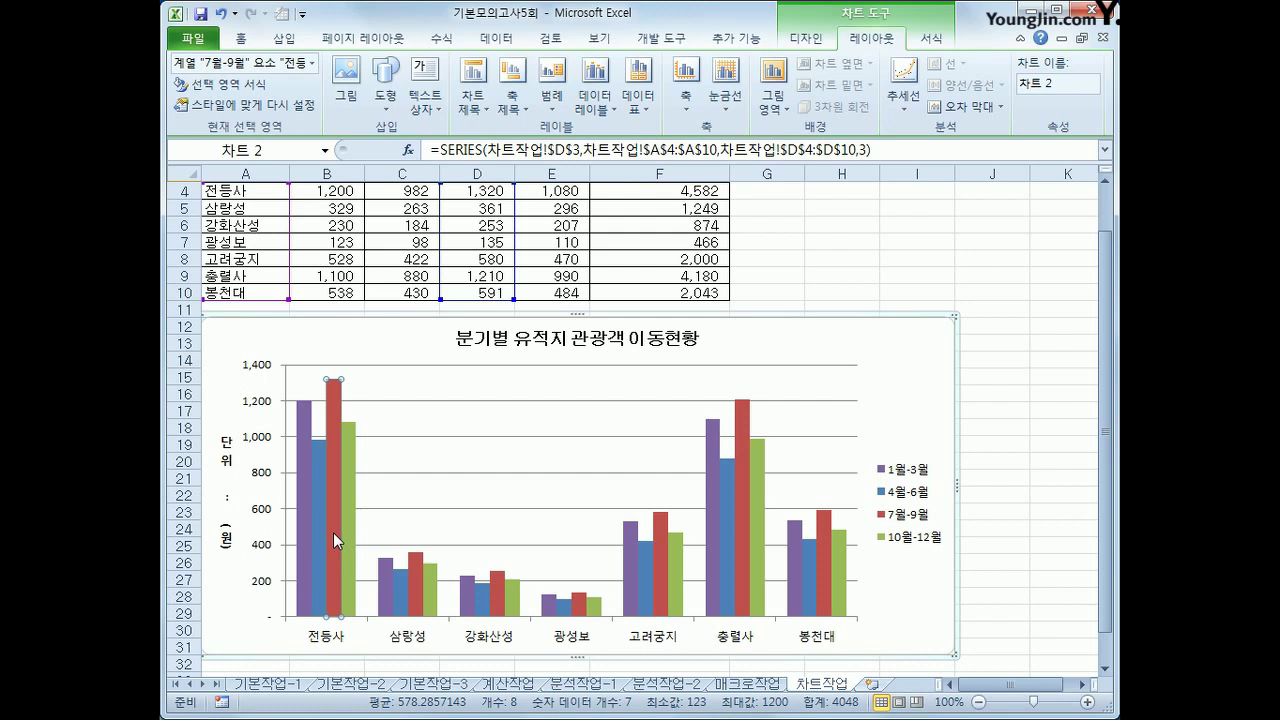
pyautogui.rightClick(333, 532)
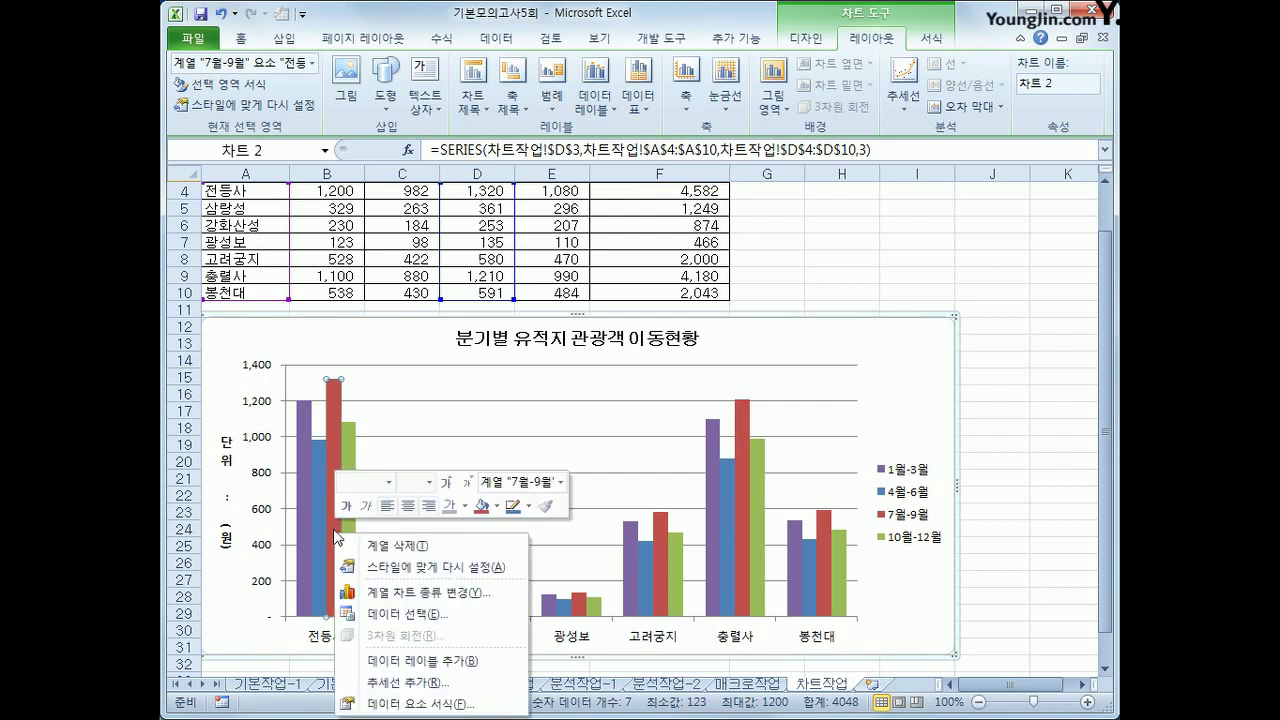
pyautogui.click(462, 664)
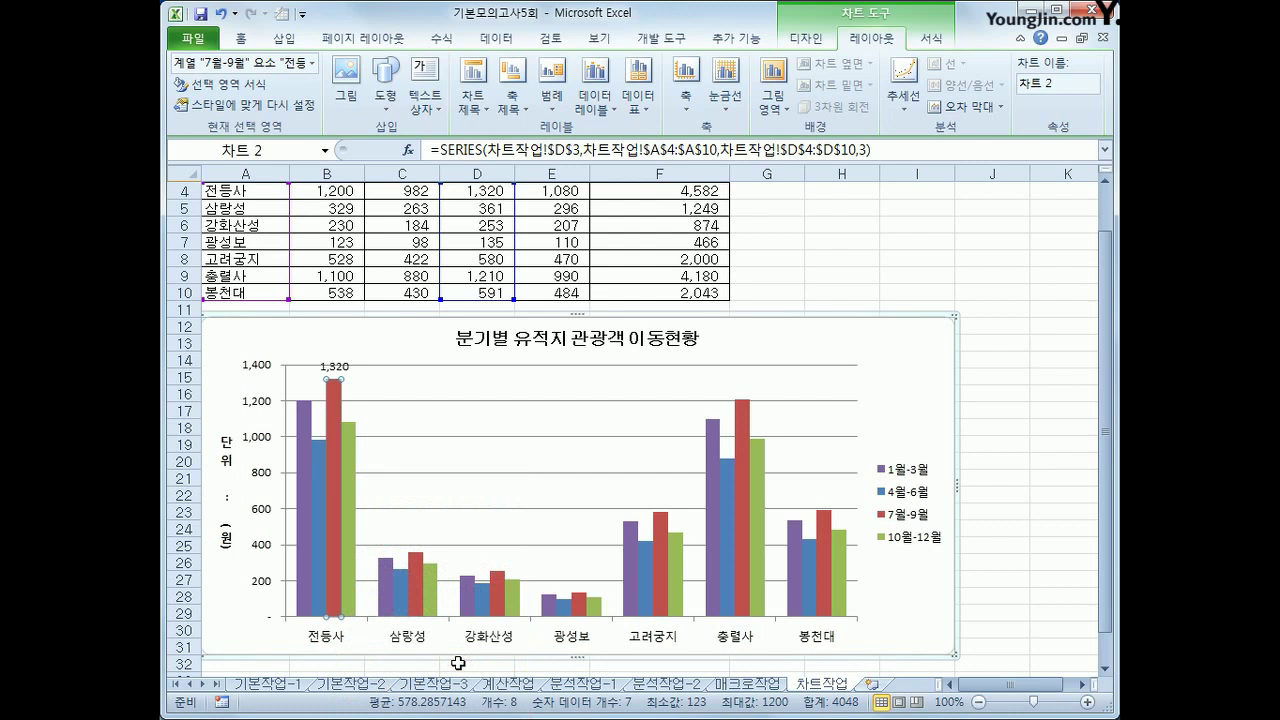
# - Format the 전등사 data label in the 굴림 font, size 10, bold
pyautogui.click(336, 367)
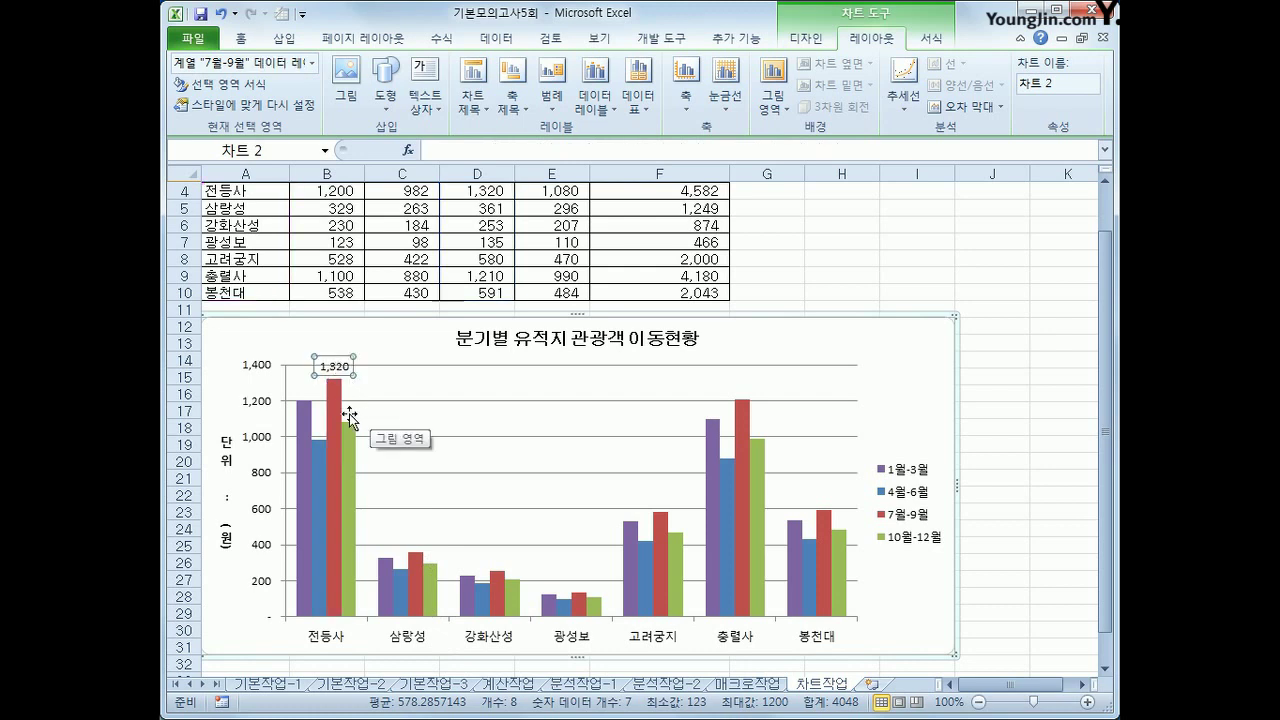
pyautogui.rightClick(338, 365)
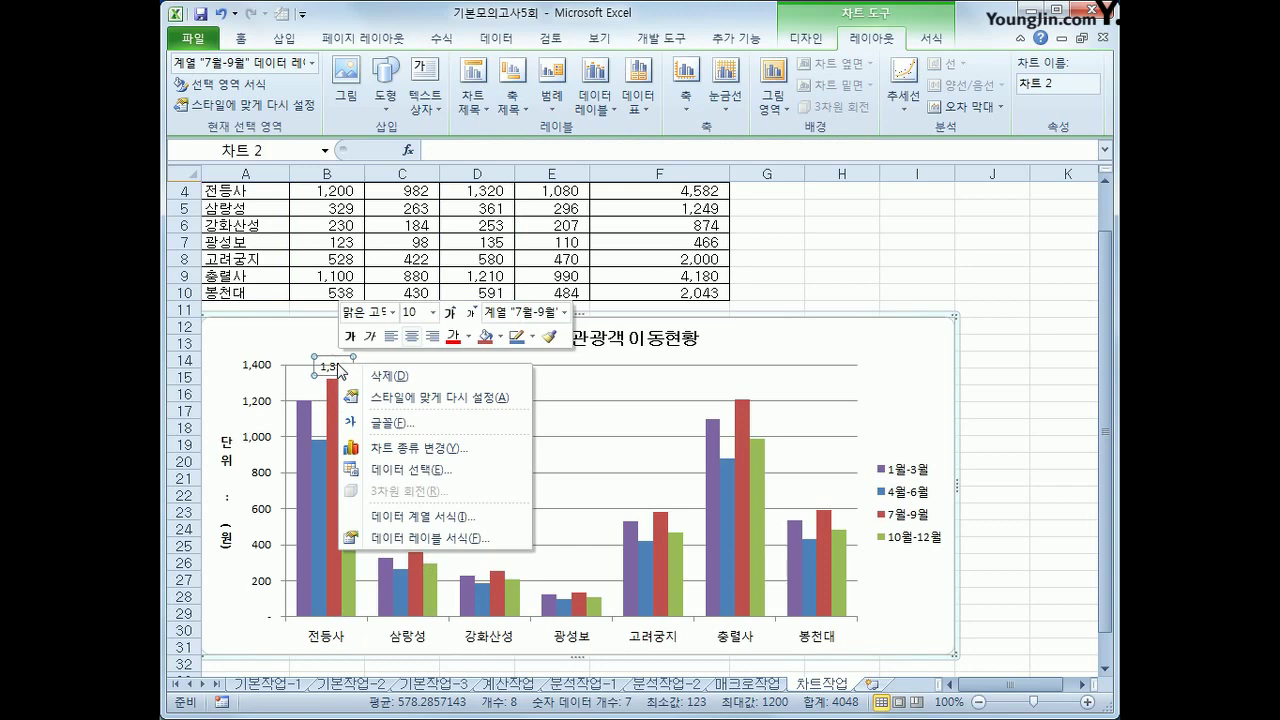
pyautogui.click(392, 312)
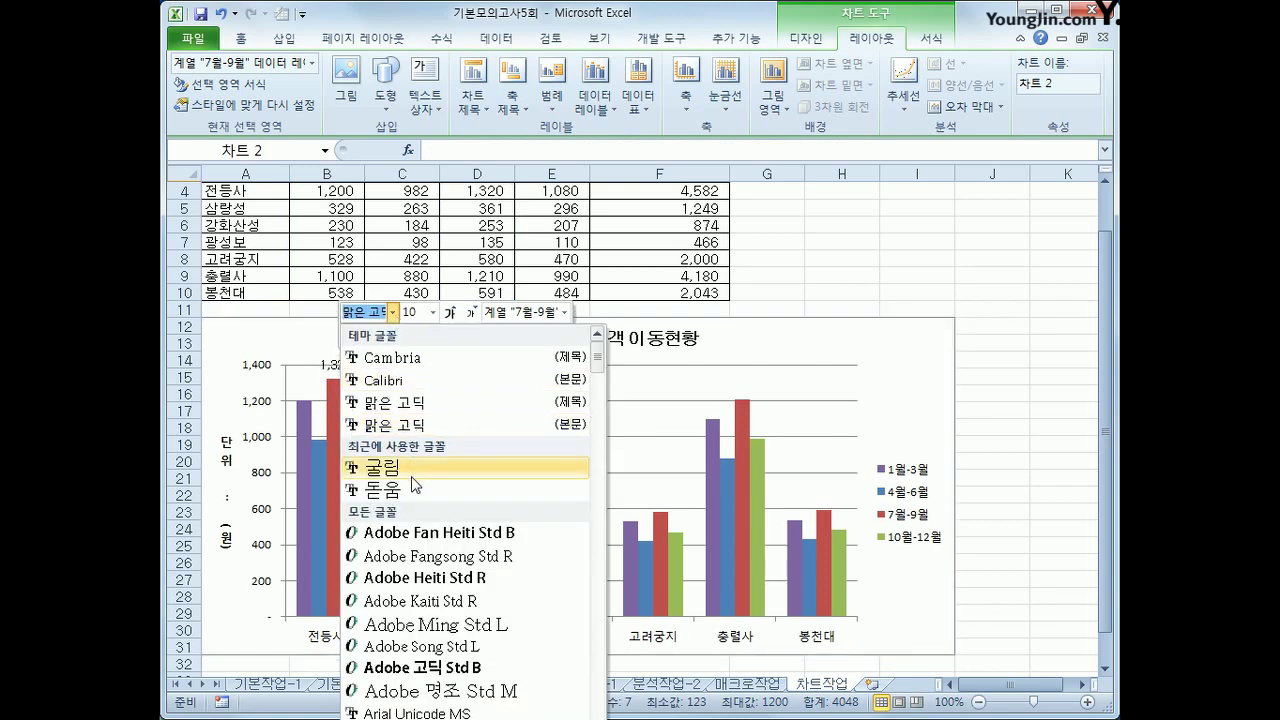
pyautogui.click(412, 476)
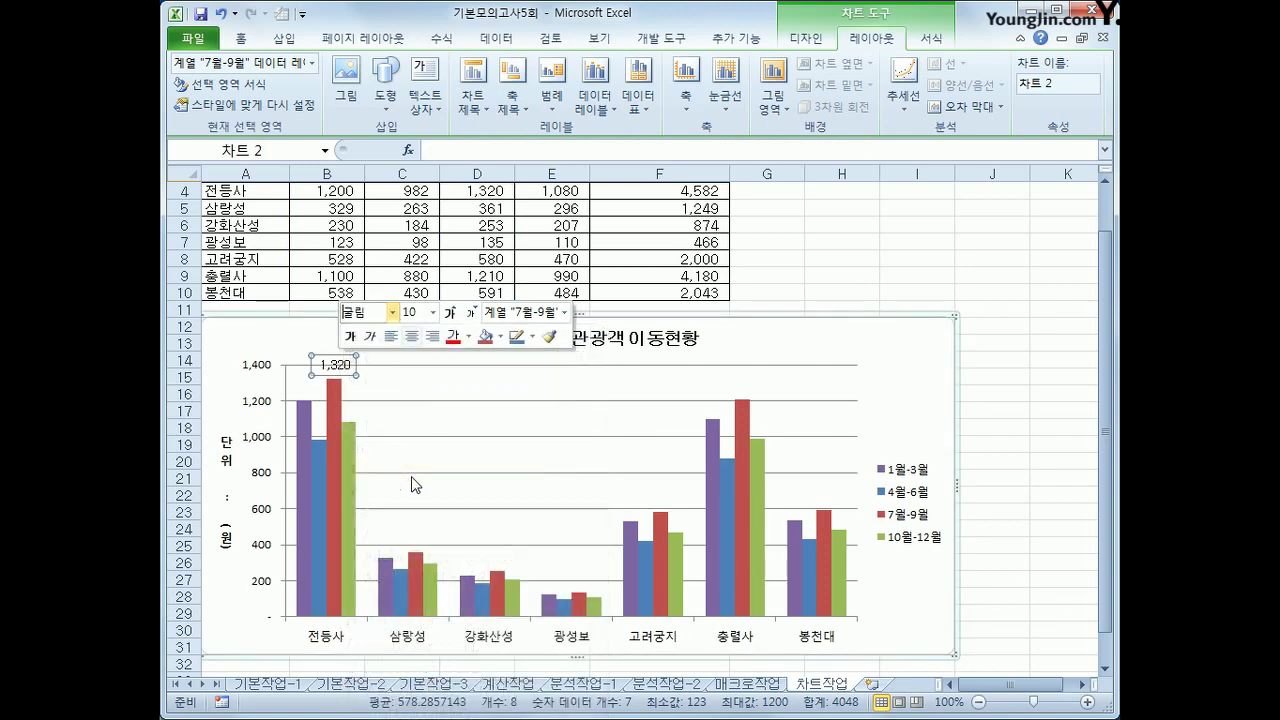
pyautogui.click(432, 312)
pyautogui.click(411, 370)
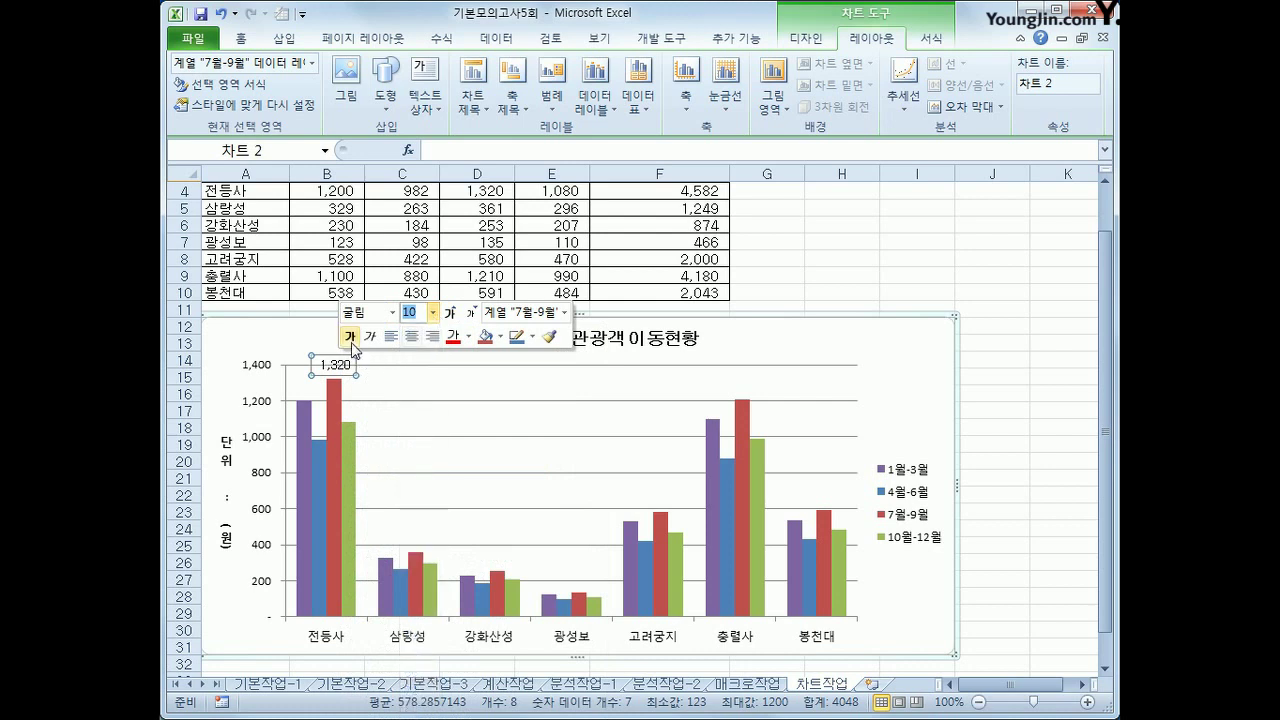
pyautogui.click(350, 336)
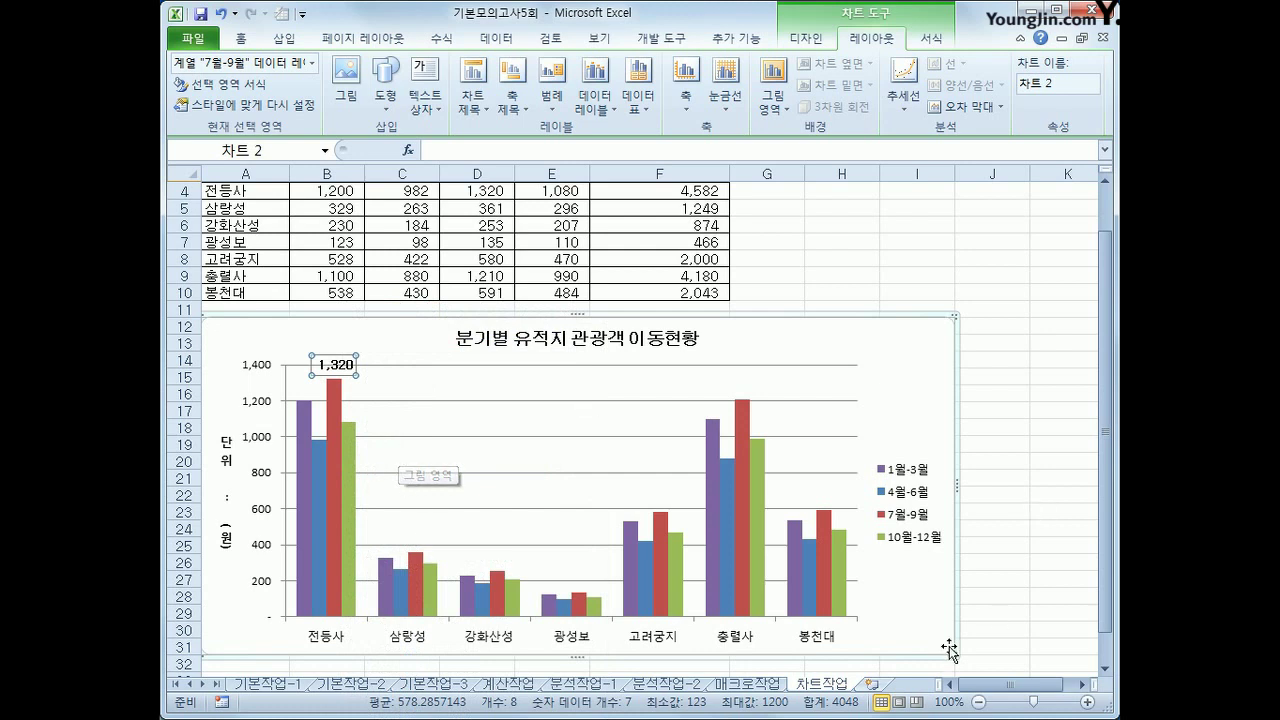
# - Position the chart legend at the top (위쪽) and give it the first outer (바깥쪽) shadow preset, offset toward the lower right
pyautogui.click(889, 503)
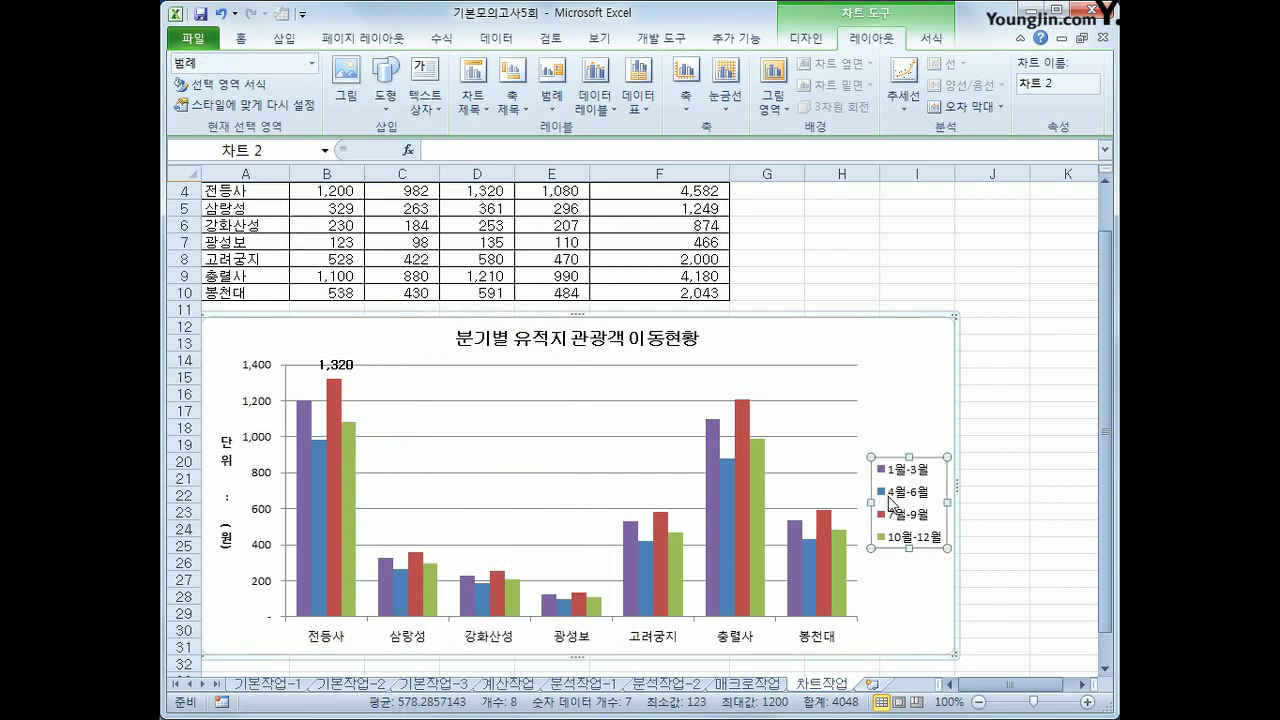
pyautogui.rightClick(889, 497)
pyautogui.click(966, 649)
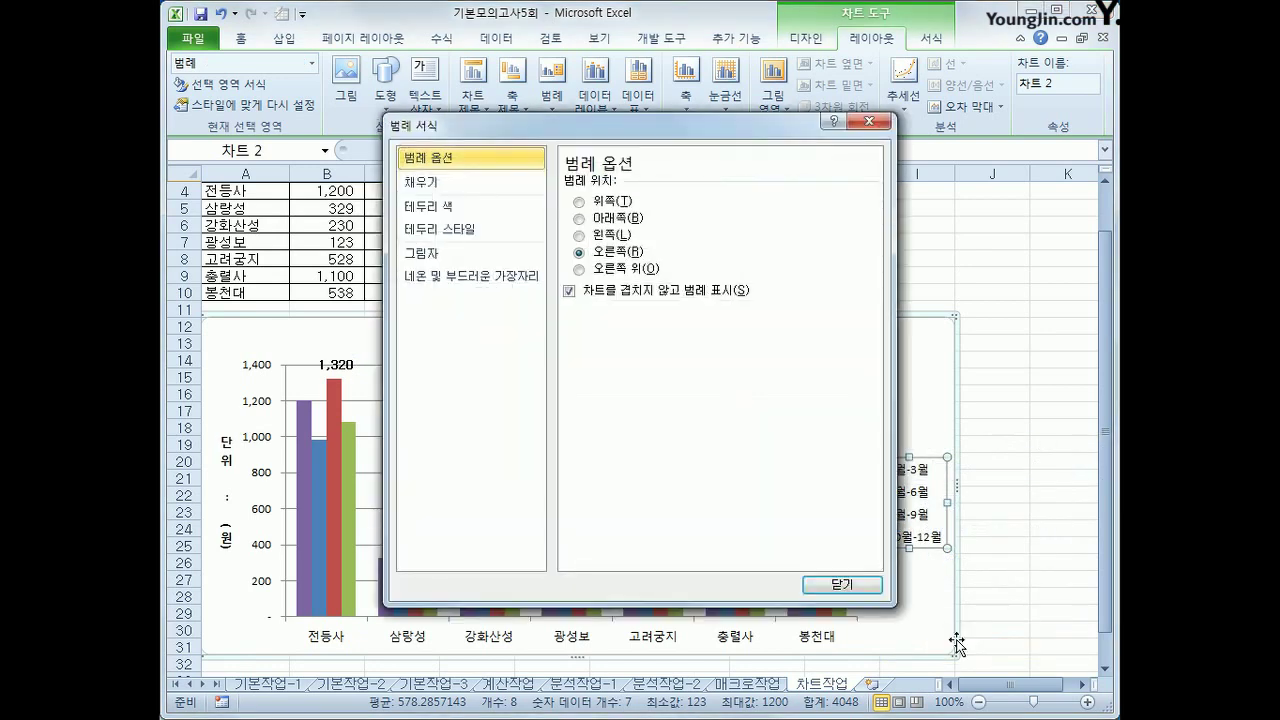
pyautogui.click(599, 203)
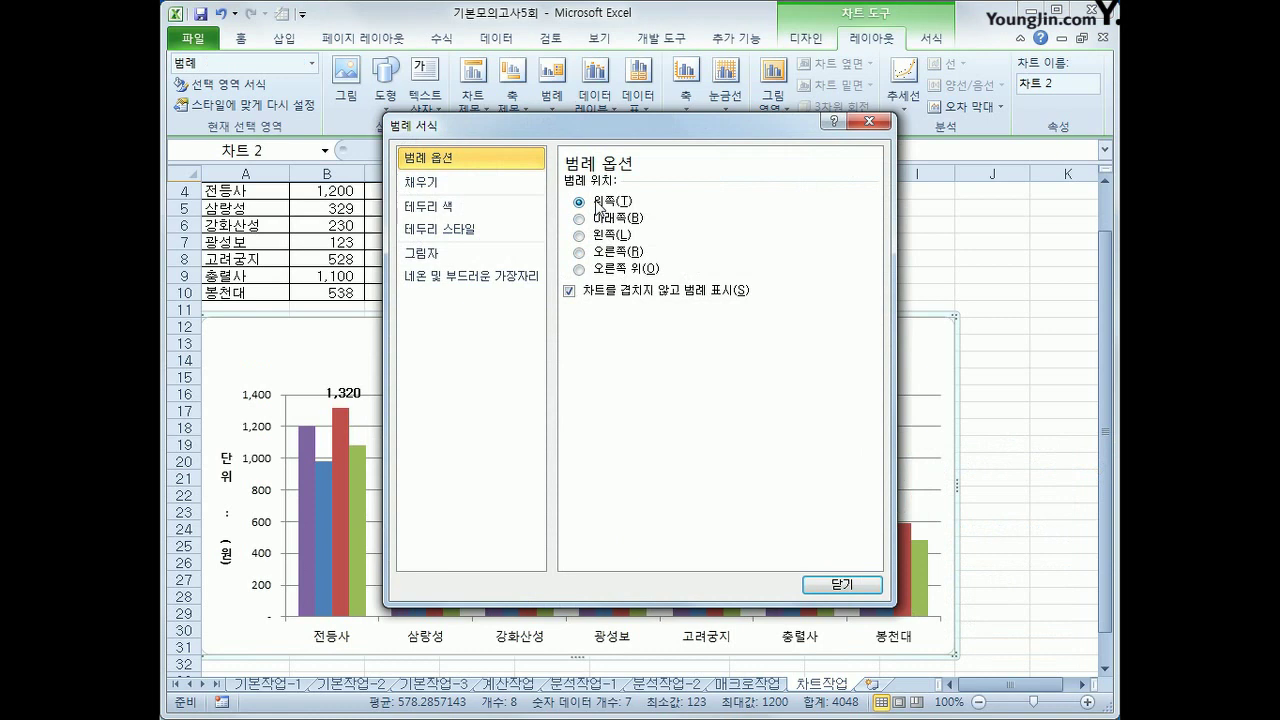
pyautogui.click(470, 258)
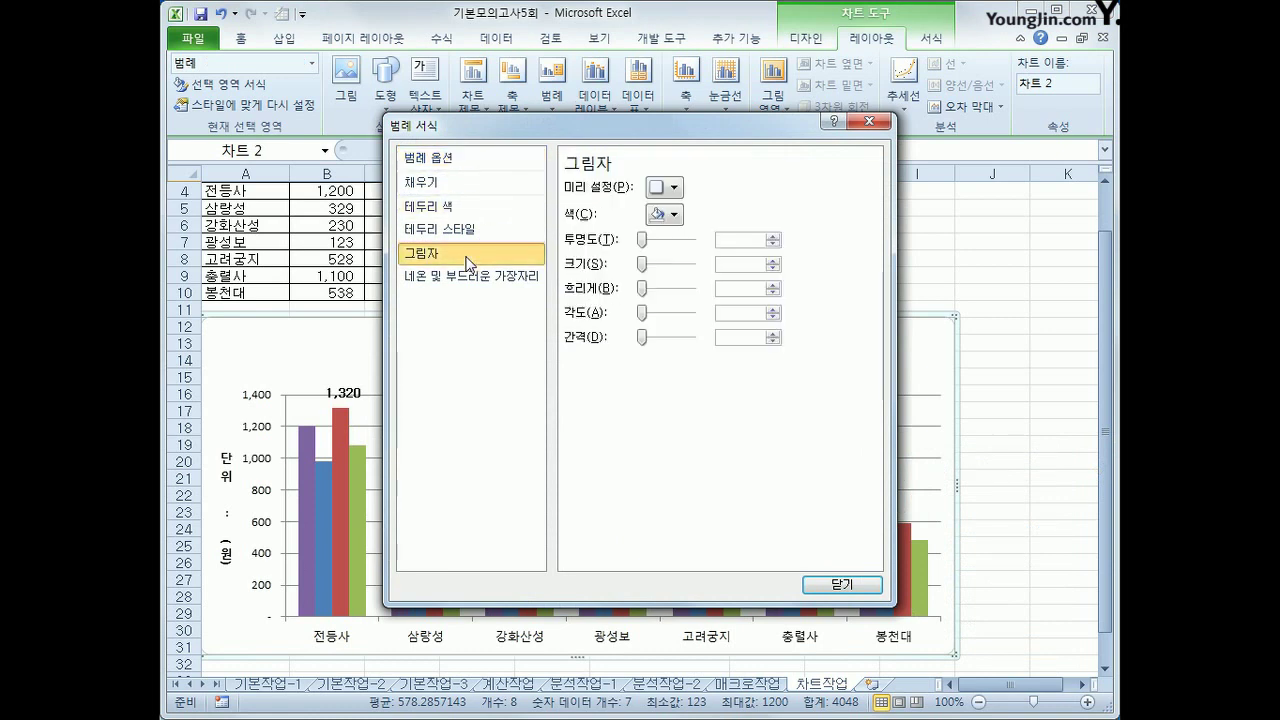
pyautogui.click(666, 187)
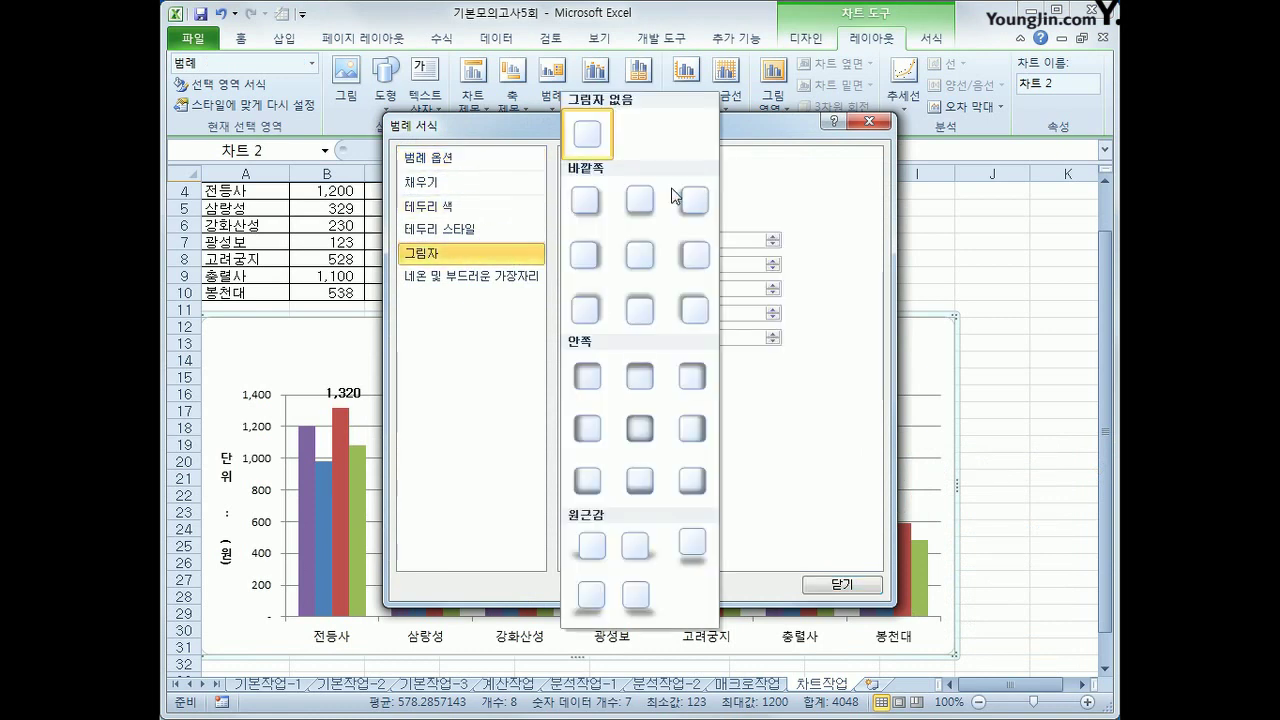
pyautogui.click(577, 208)
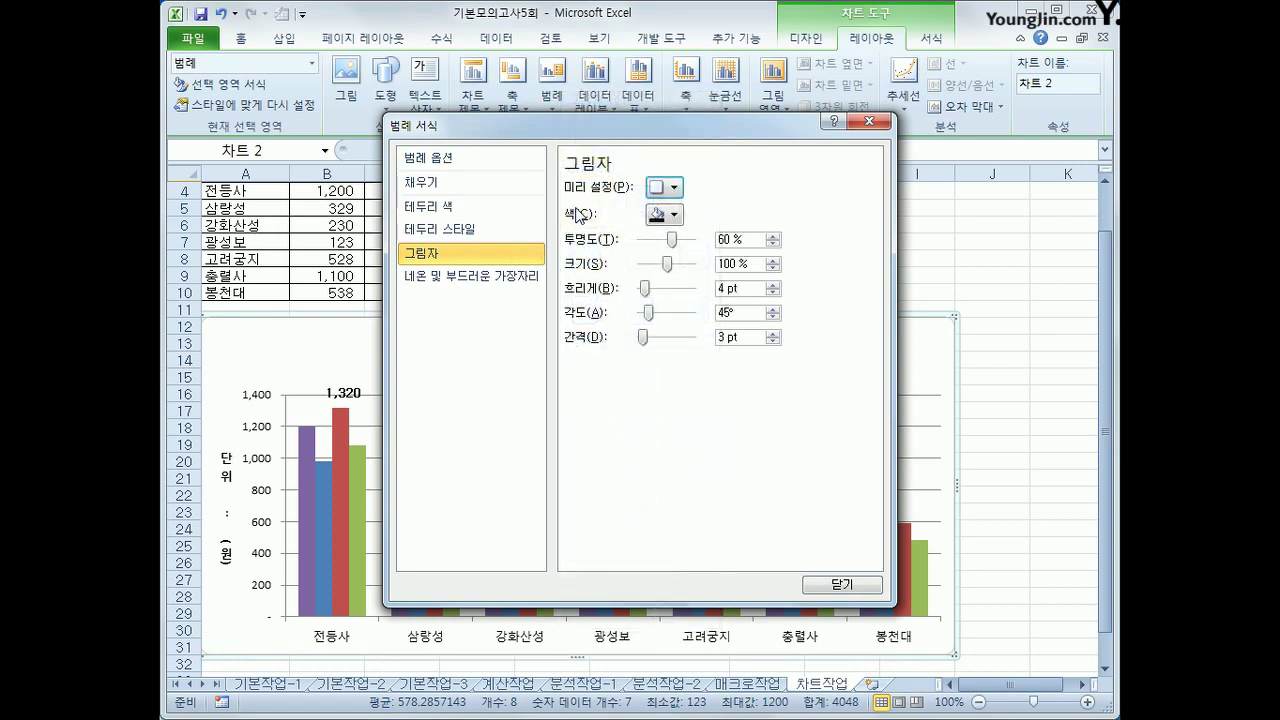
# - Fill the legend with solid white (흰색, 배경 1), close its formatting and deselect the chart
pyautogui.click(522, 195)
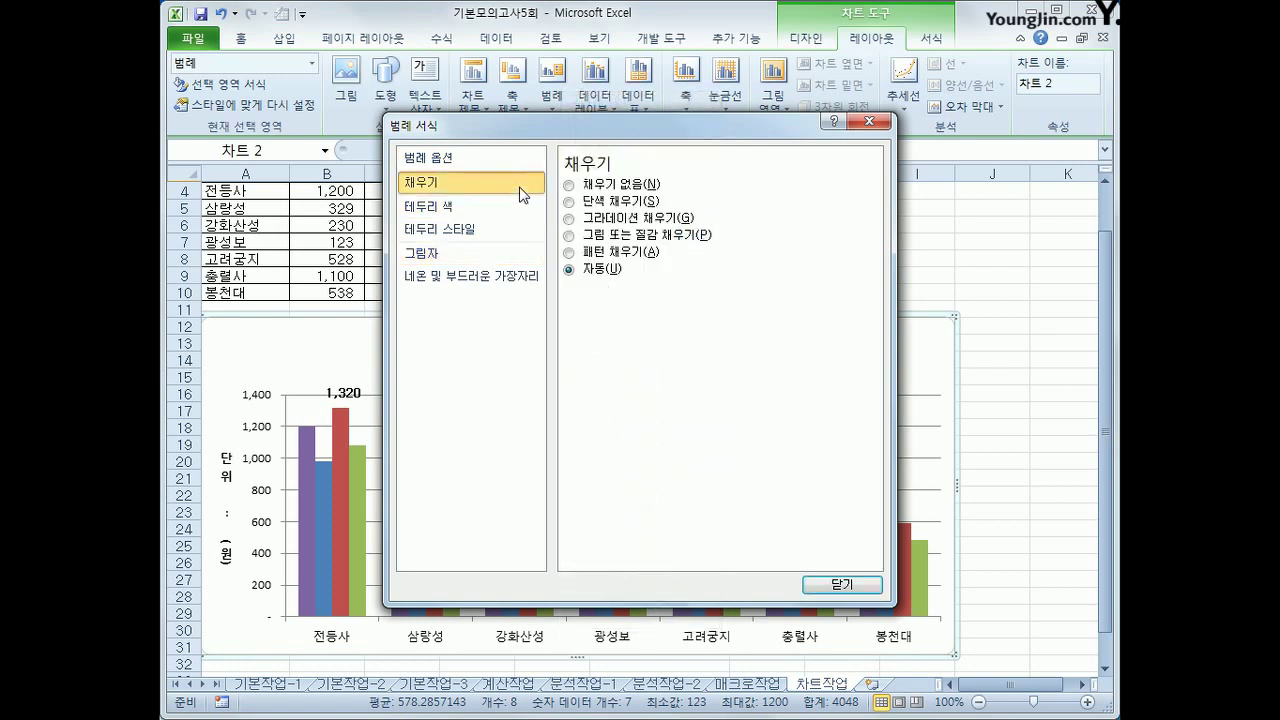
pyautogui.click(606, 203)
pyautogui.click(666, 308)
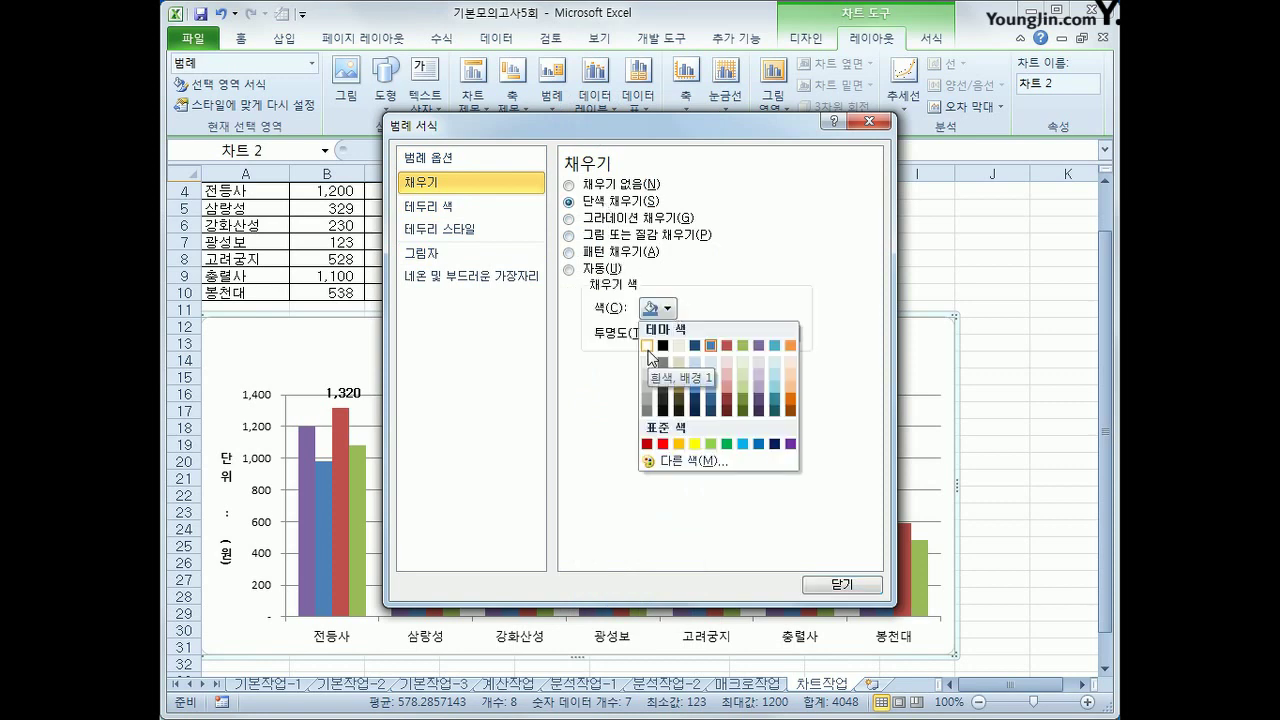
pyautogui.click(647, 346)
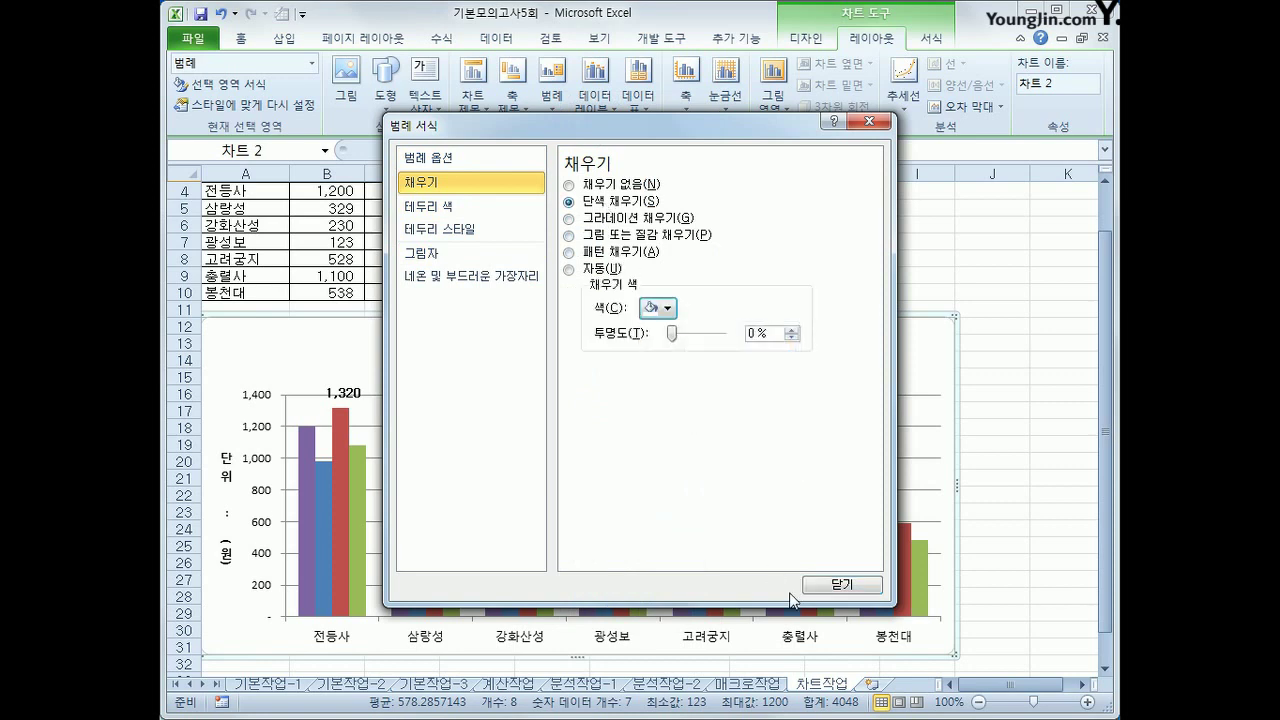
pyautogui.click(838, 588)
pyautogui.click(1010, 580)
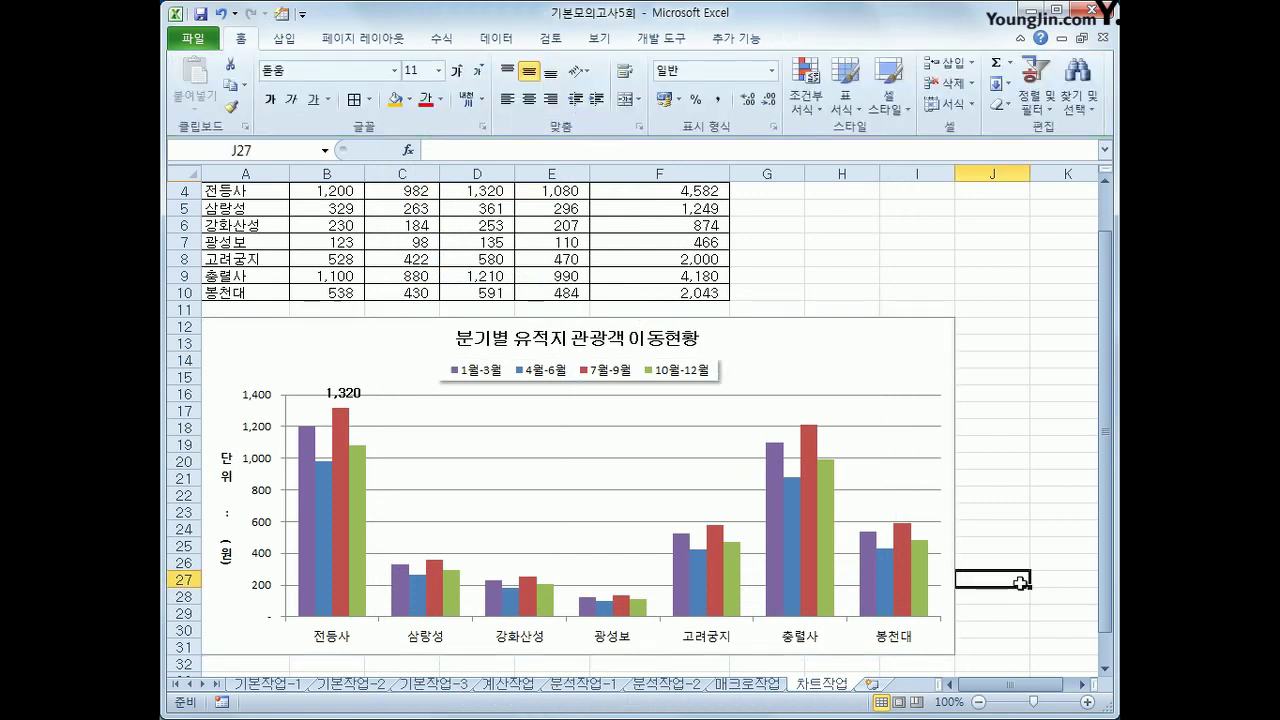